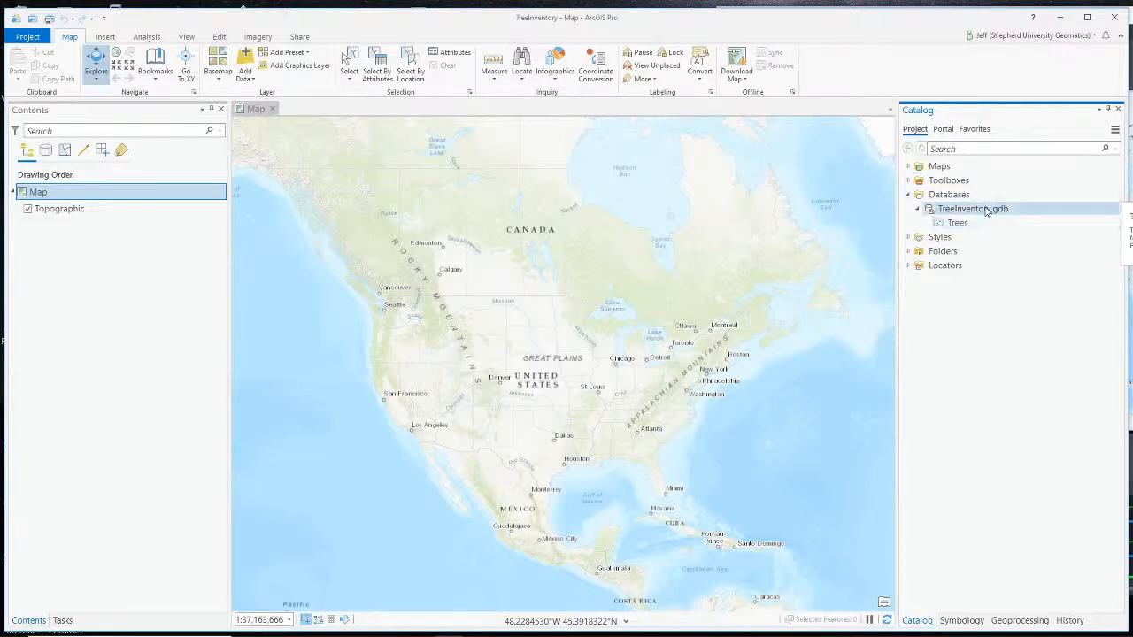
Open the Domains view for TreeInventory.gdb, listing the Hazard, LandUse and Status domains.
right_click(984, 212)
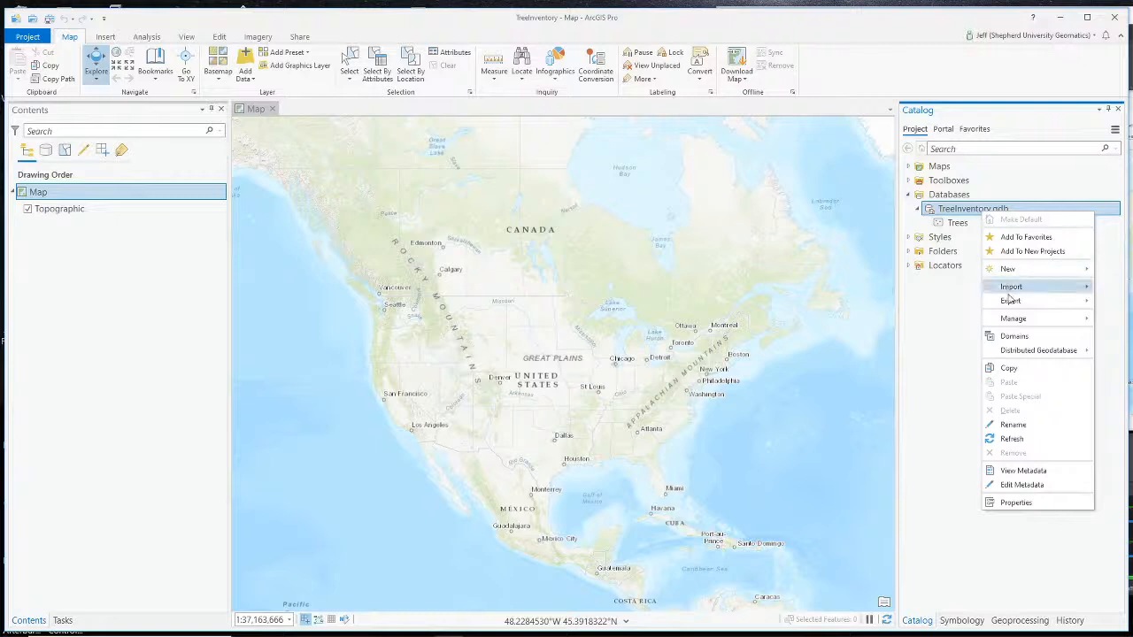
right_click(938, 210)
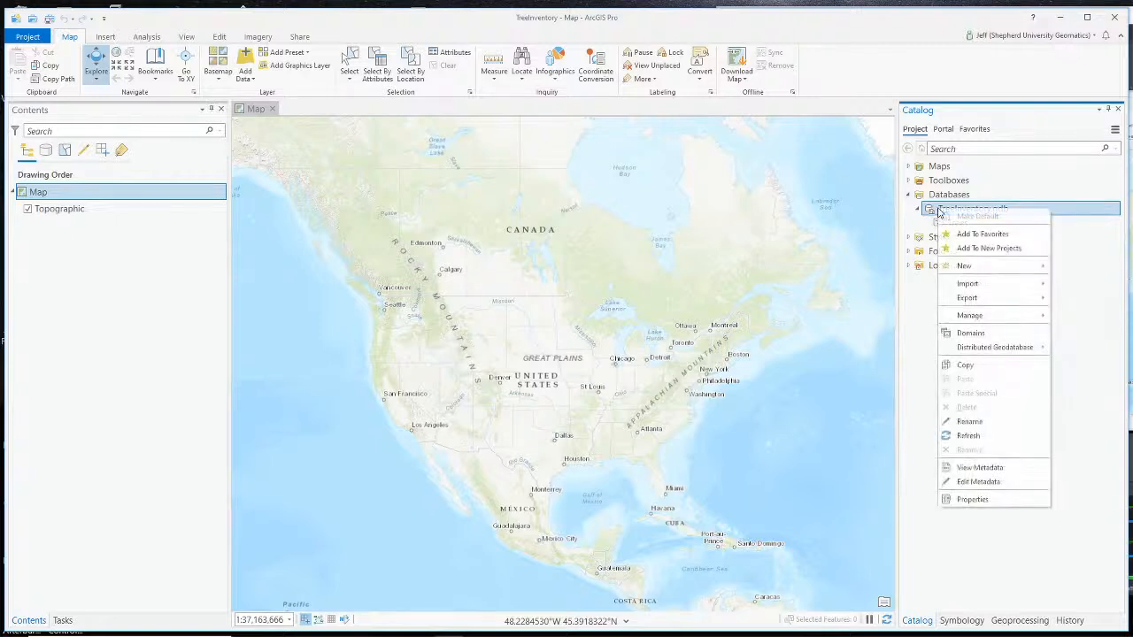
left_click(993, 333)
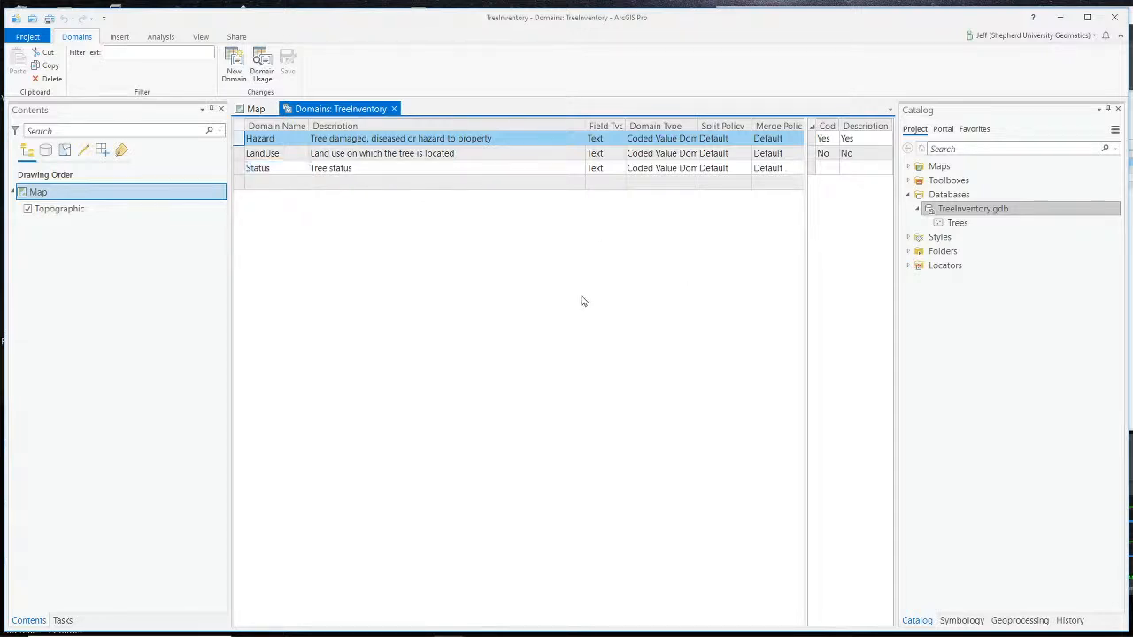
left_click(270, 172)
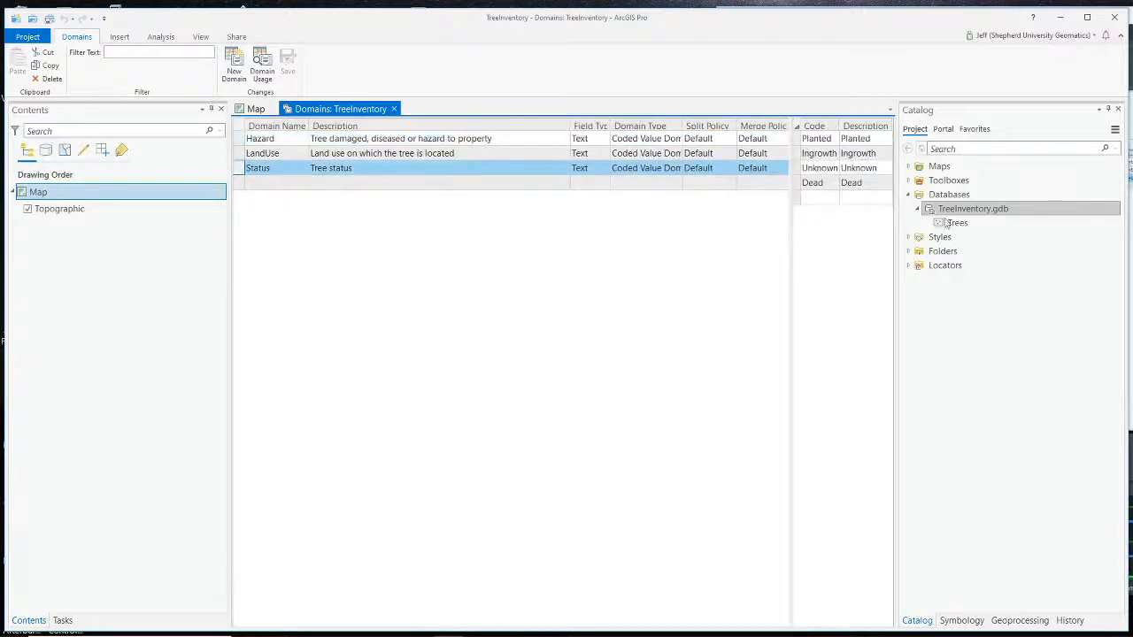
left_click(79, 266)
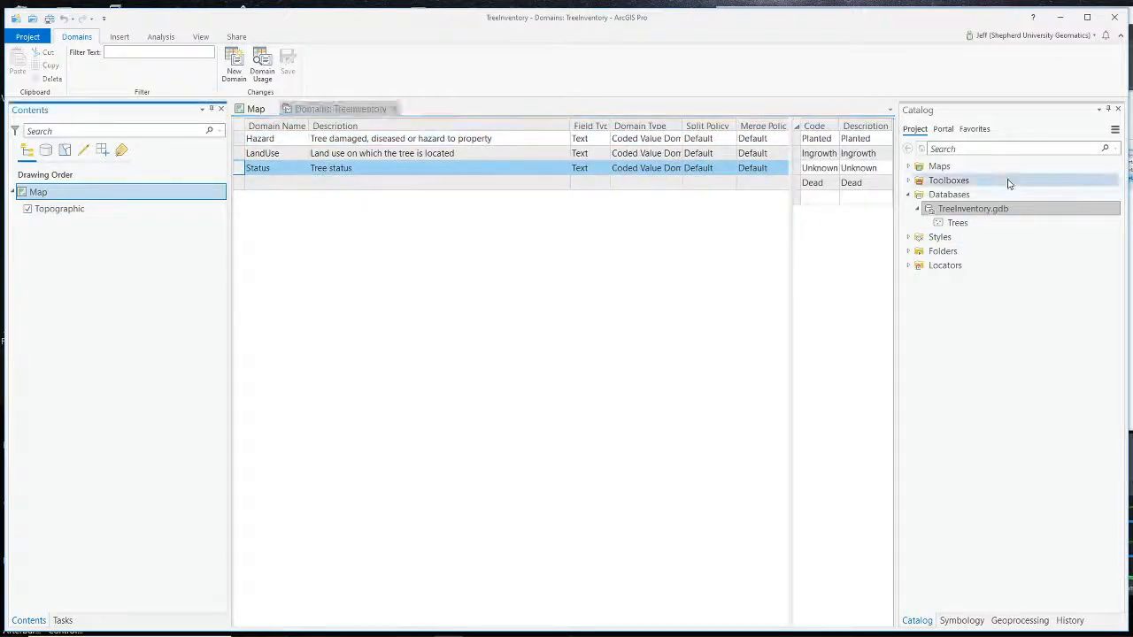
right_click(259, 168)
left_click(295, 217)
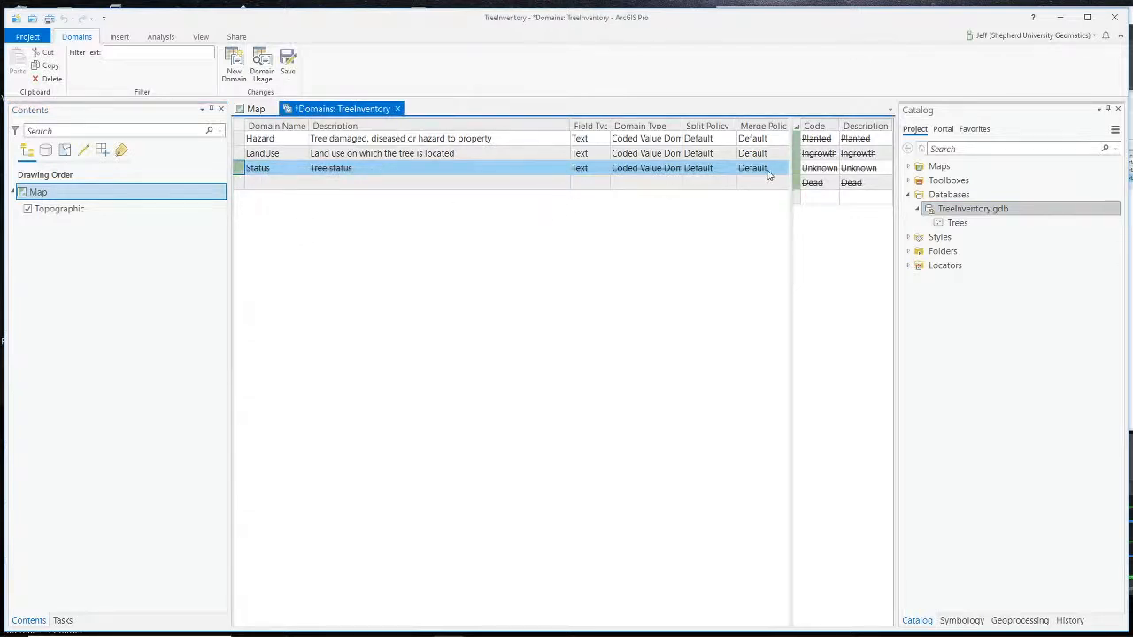
left_click(287, 64)
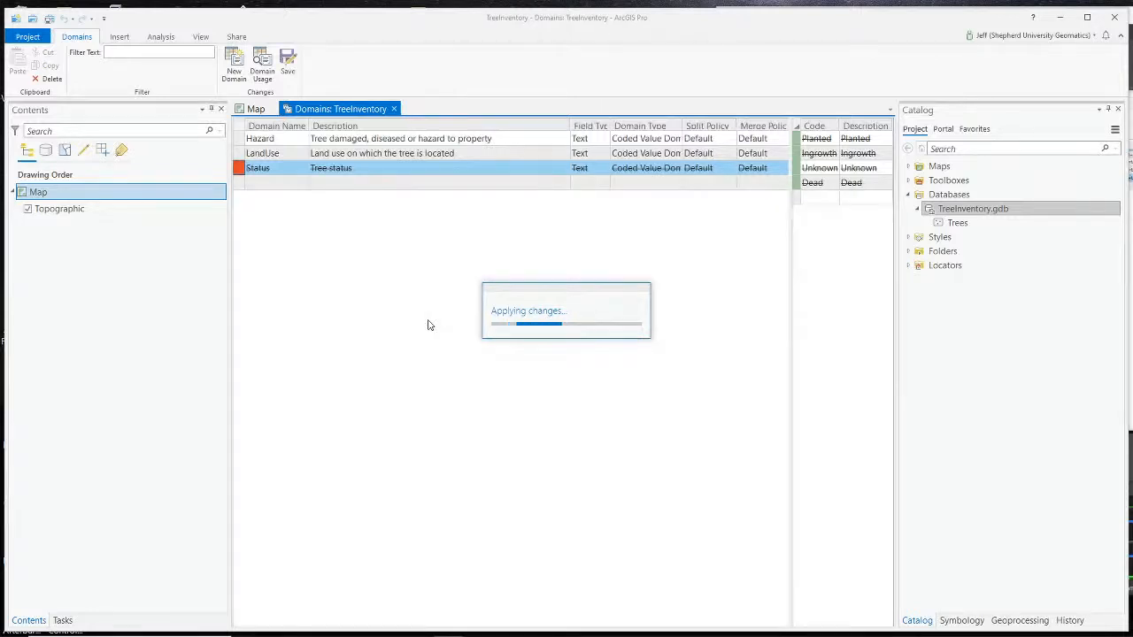
left_click(394, 109)
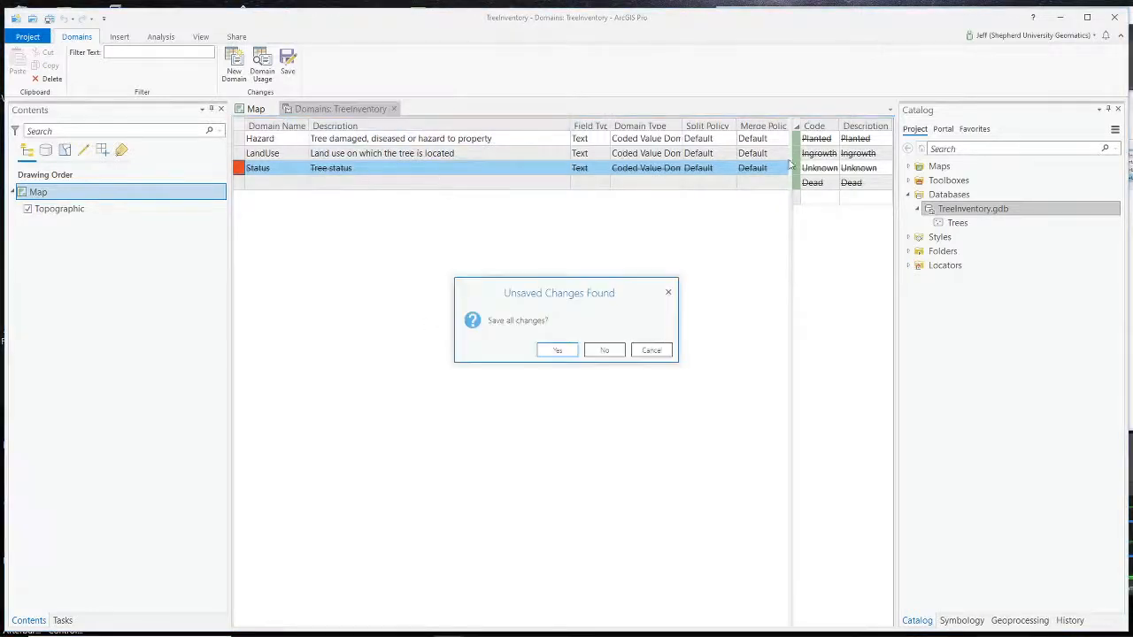
left_click(560, 350)
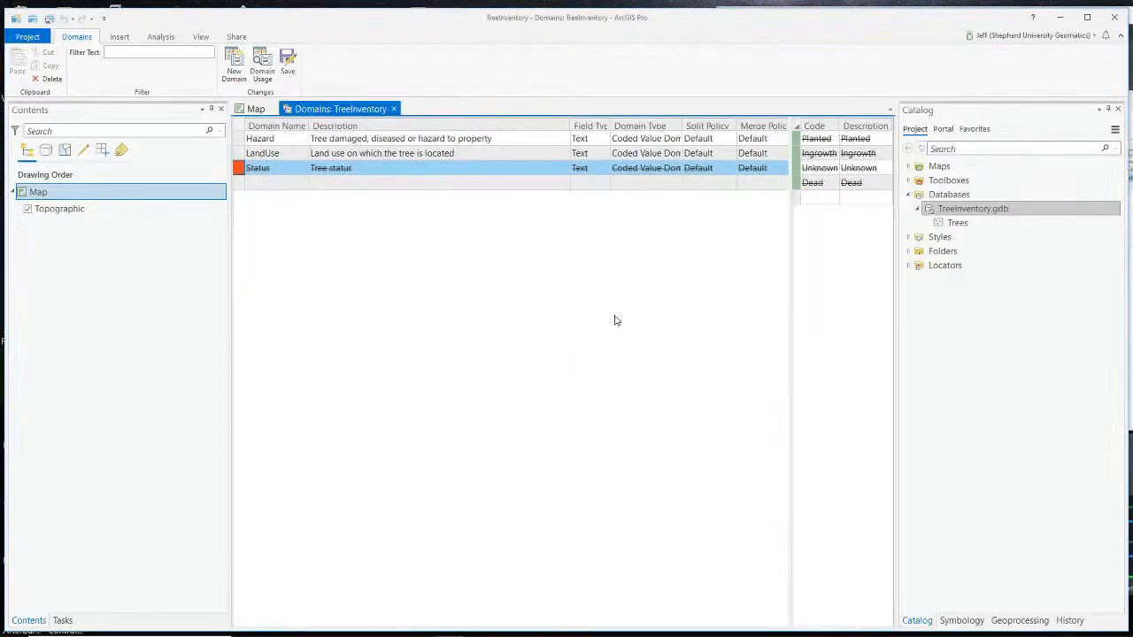
left_click(393, 109)
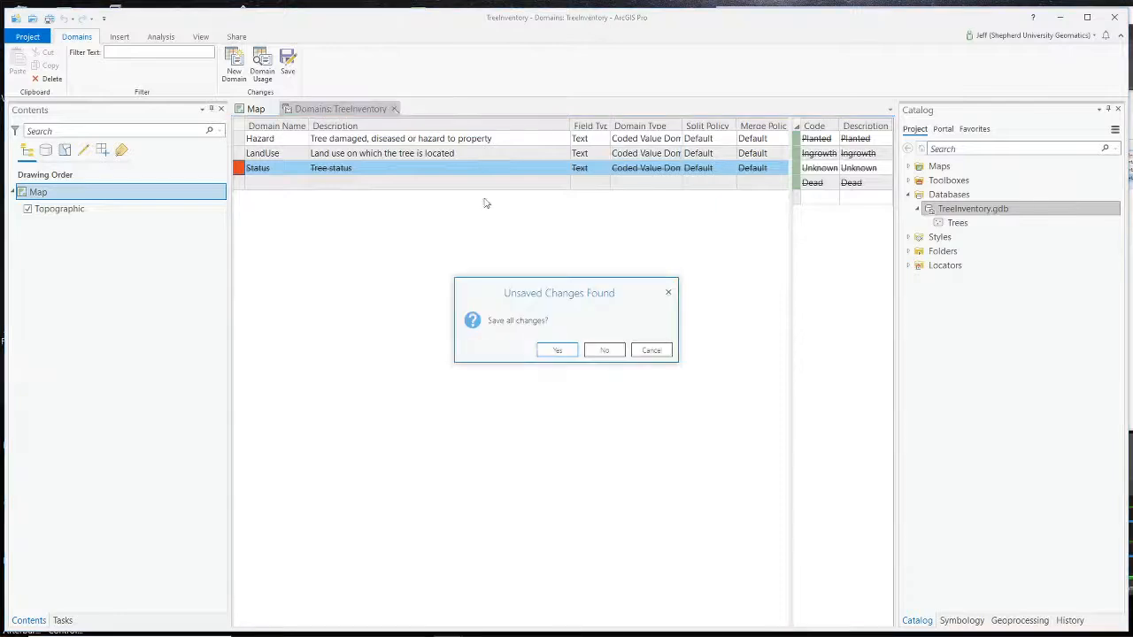
left_click(604, 350)
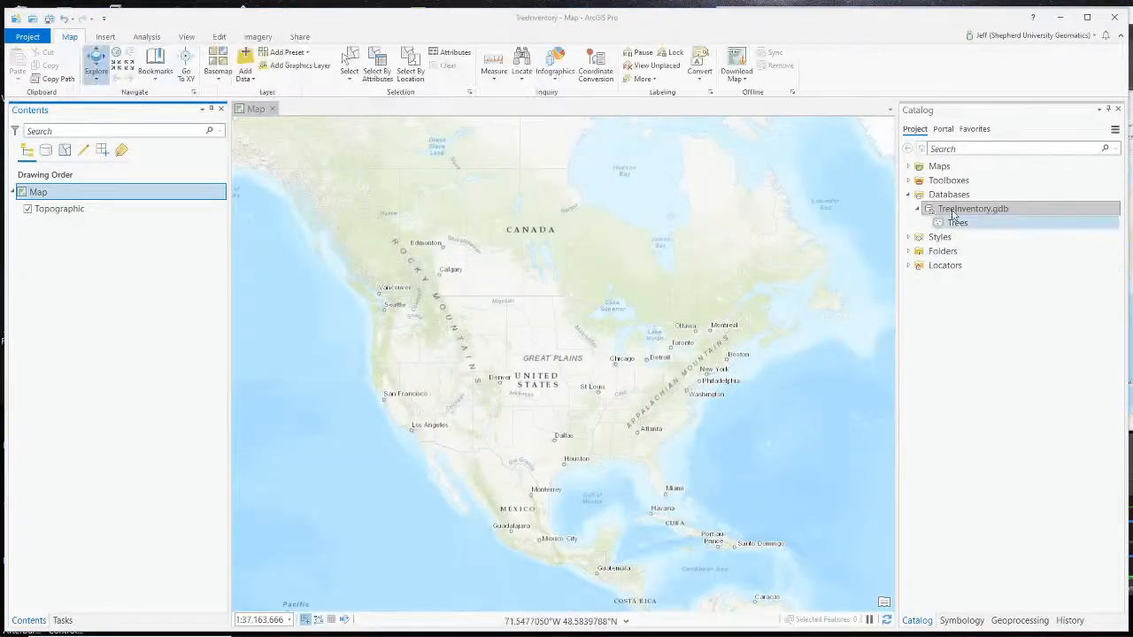
right_click(953, 211)
left_click(984, 334)
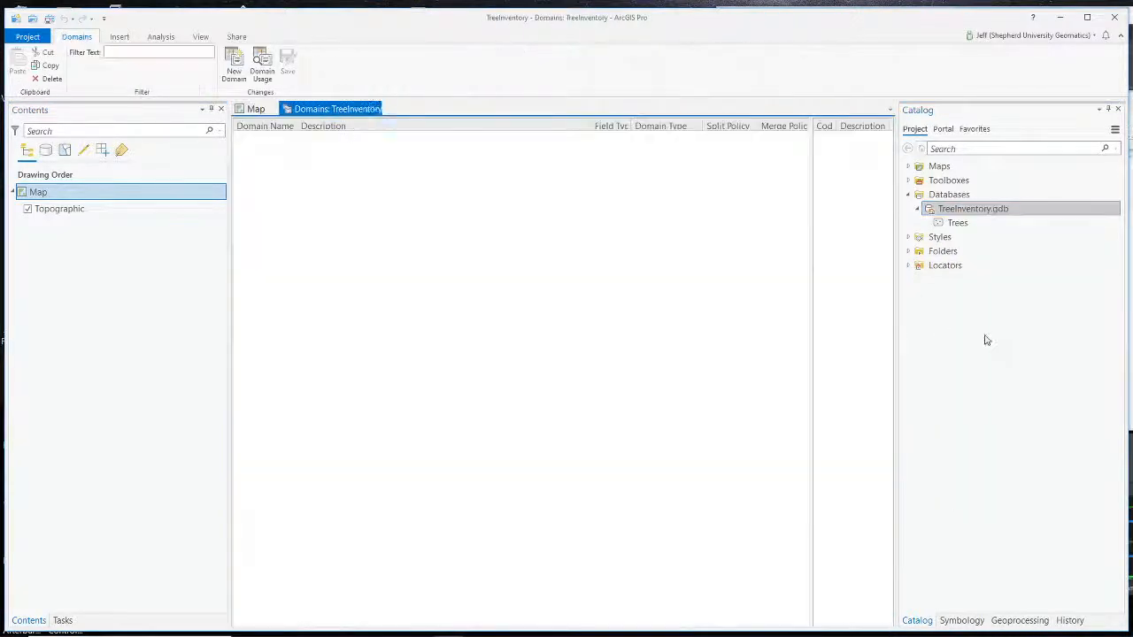
left_click(257, 168)
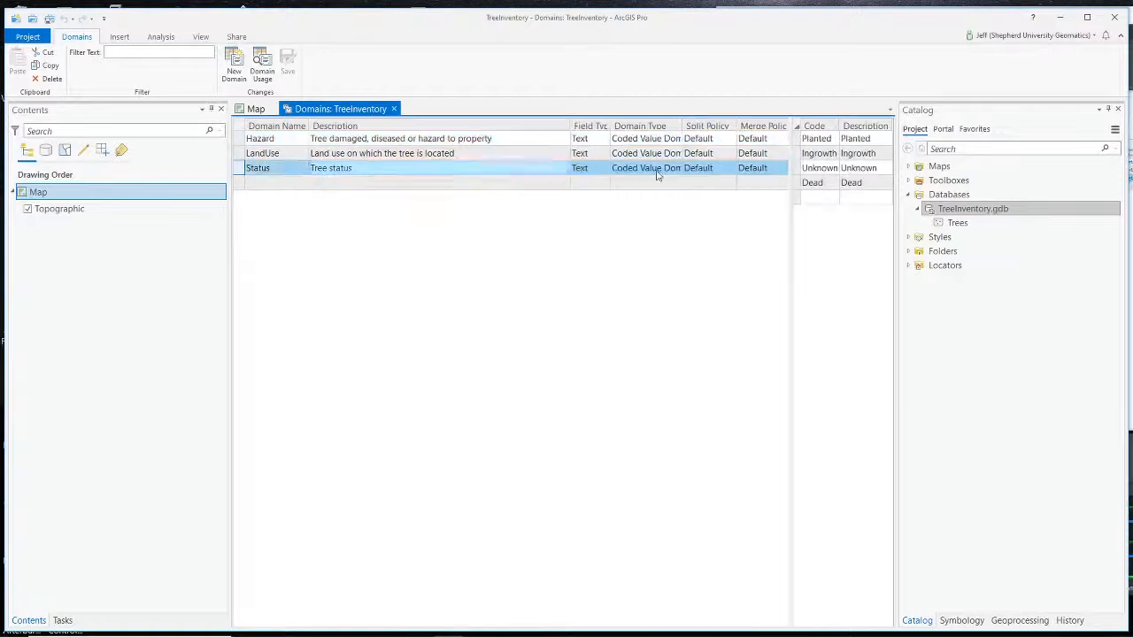
right_click(243, 174)
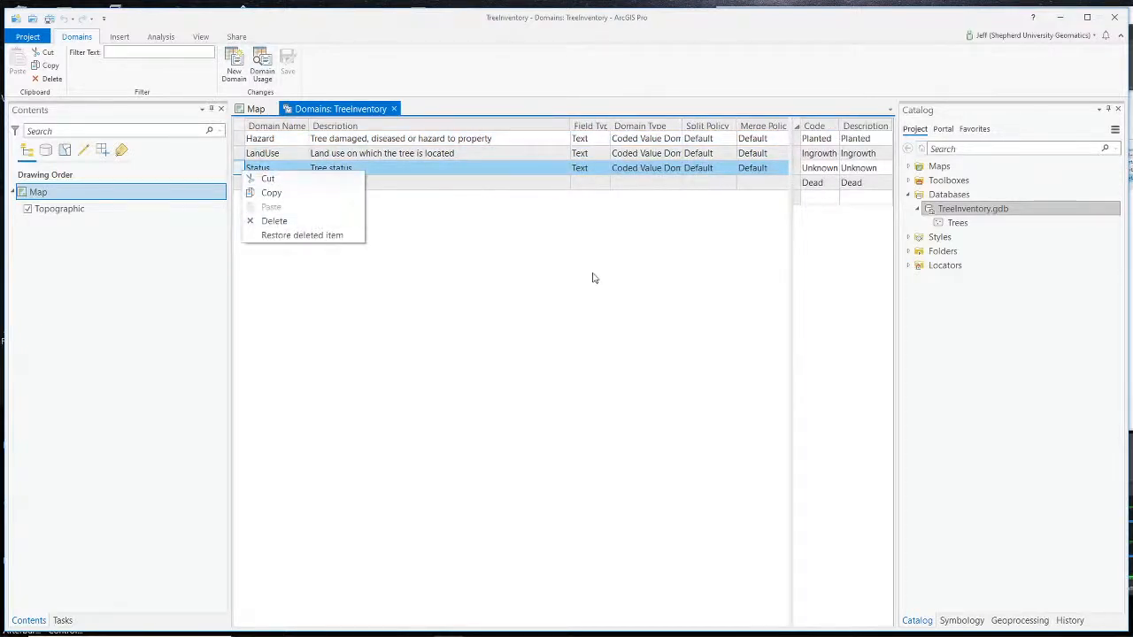
left_click(600, 186)
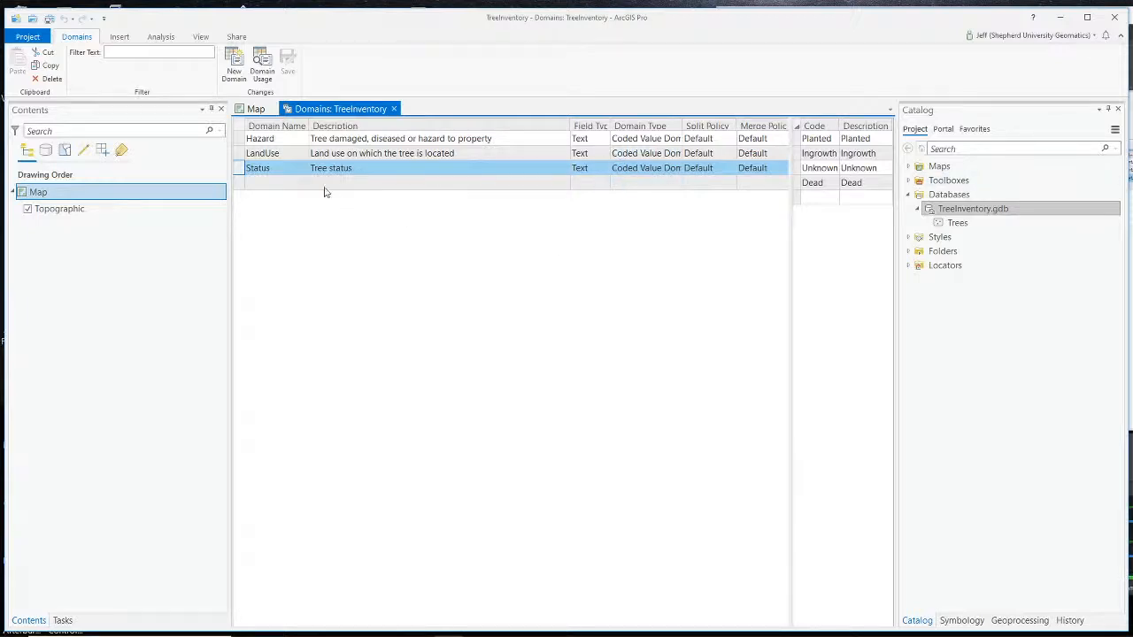
left_click(243, 183)
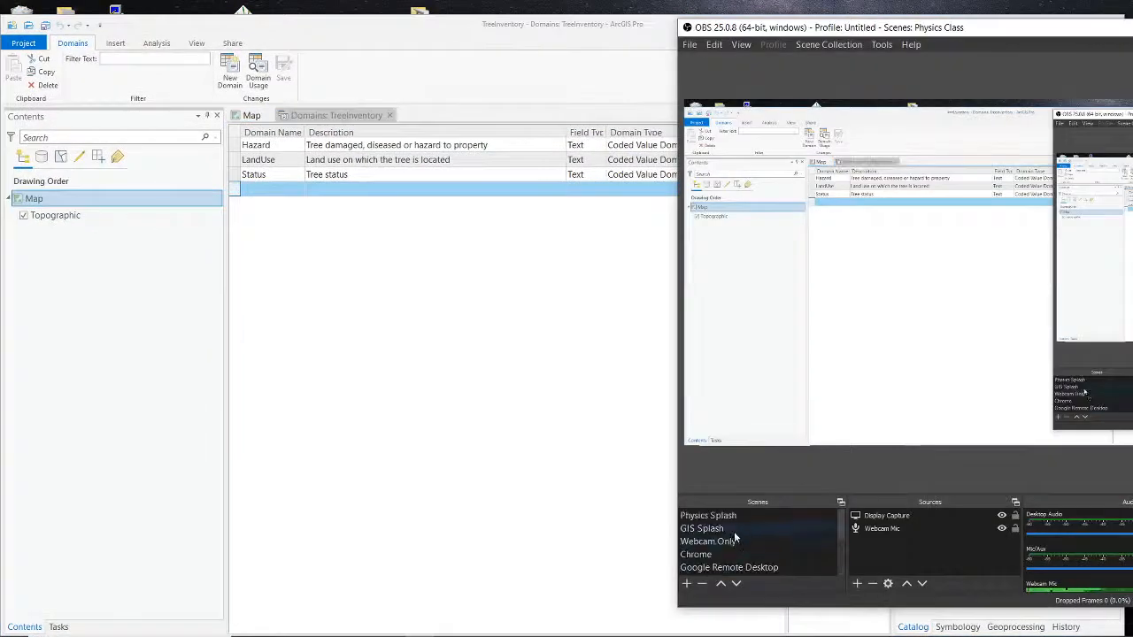
Switch the OBS broadcast to the Webcam Only scene.
left_click(736, 539)
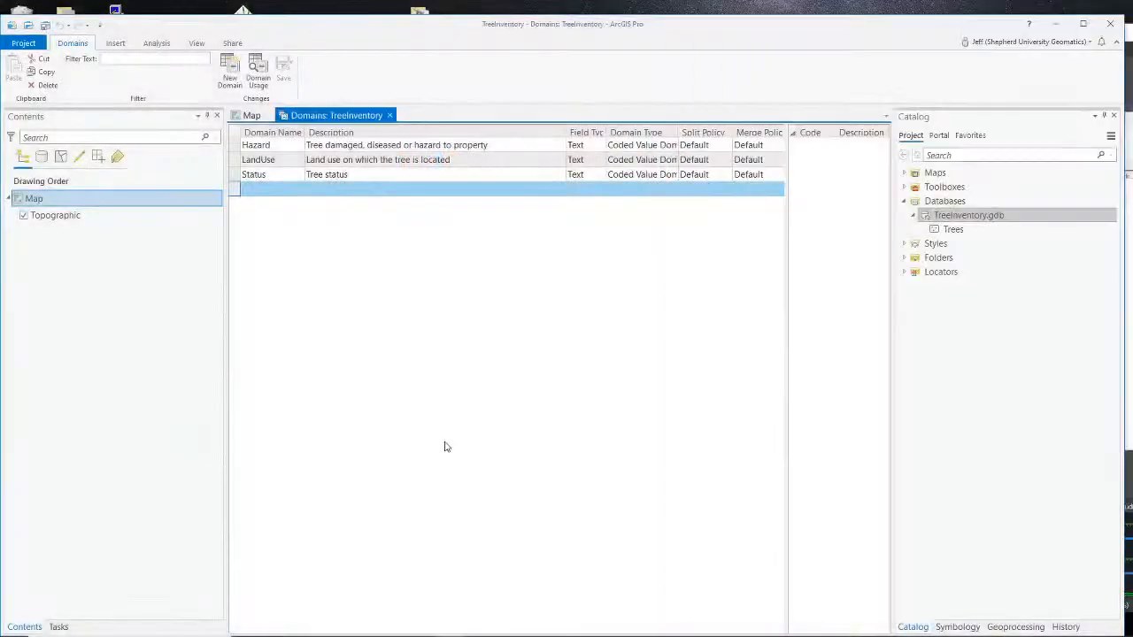
Add a new blank domain row below Status, keeping its field type as Text.
left_click(255, 176)
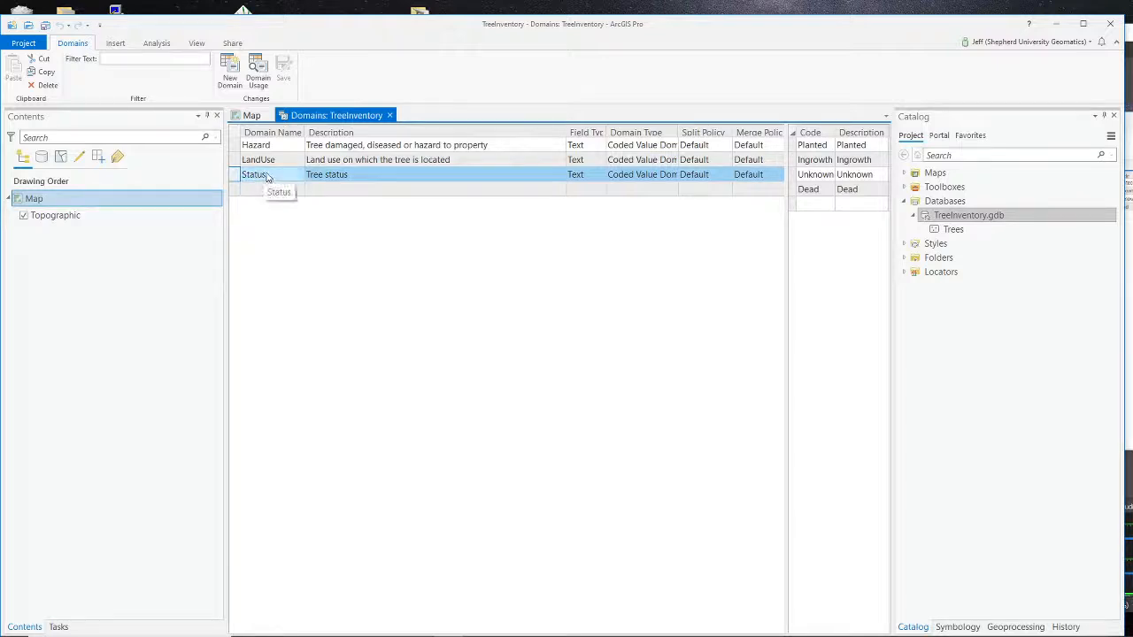
left_click(263, 191)
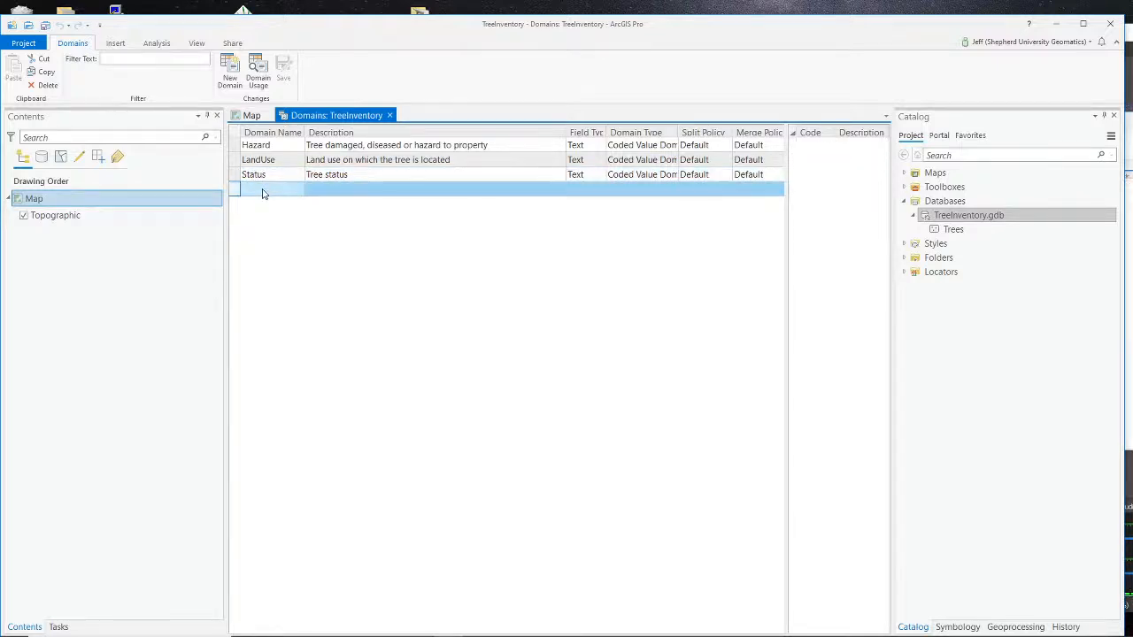
left_click(356, 191)
left_click(587, 192)
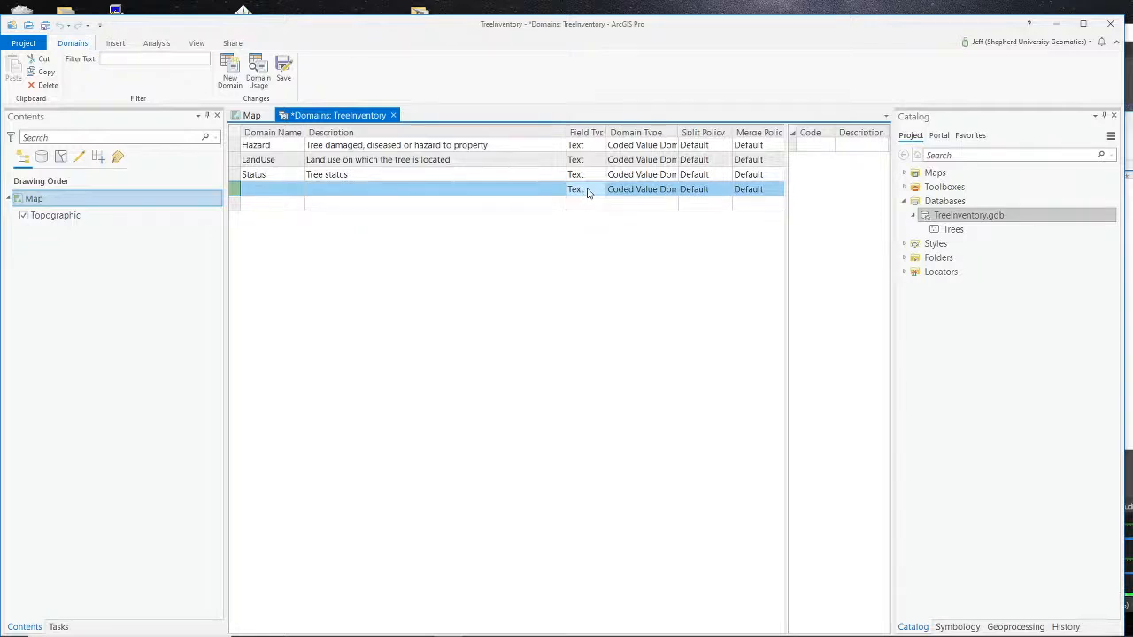
left_click(587, 193)
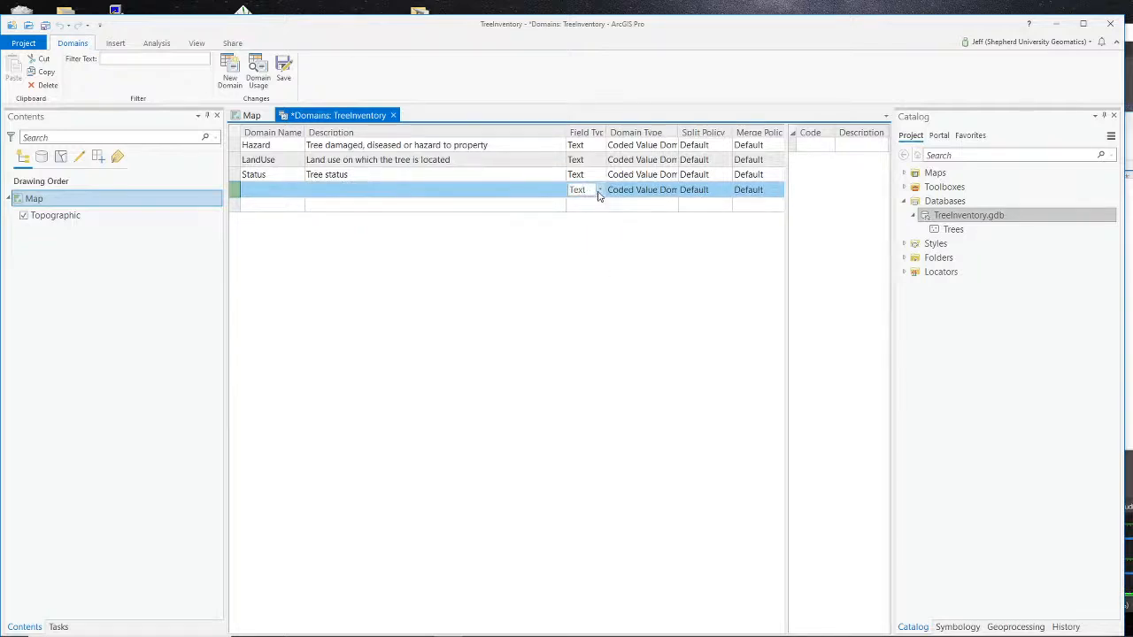
left_click(577, 193)
left_click(629, 196)
left_click(251, 192)
Show the Status domain's coded values and widen the Code/Description panel.
left_click(302, 177)
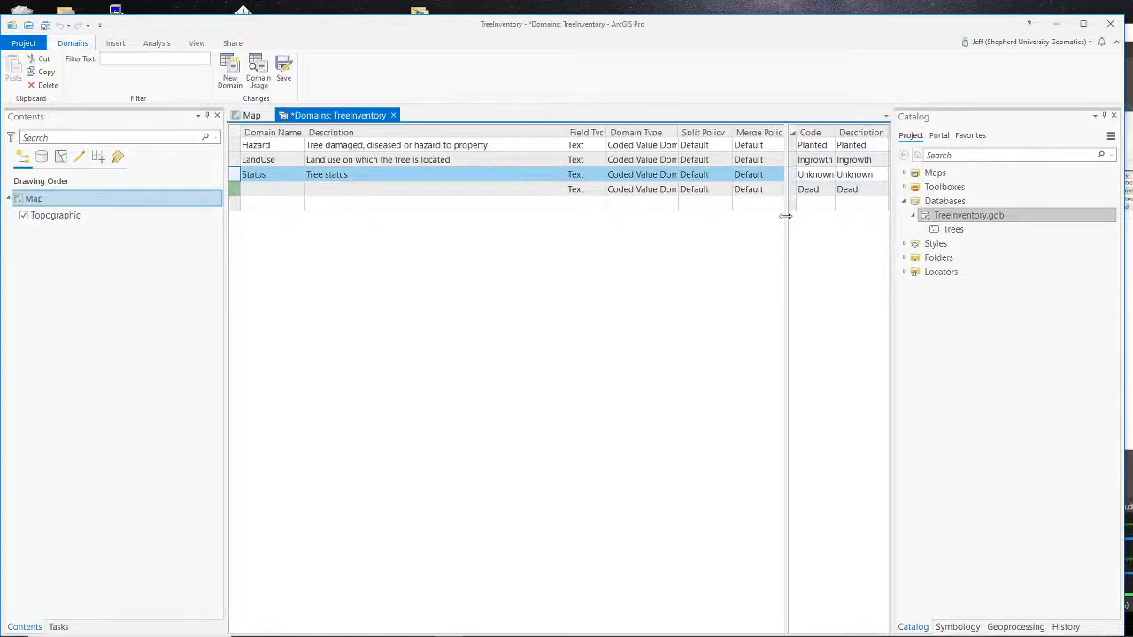
left_click_drag(785, 216, 715, 218)
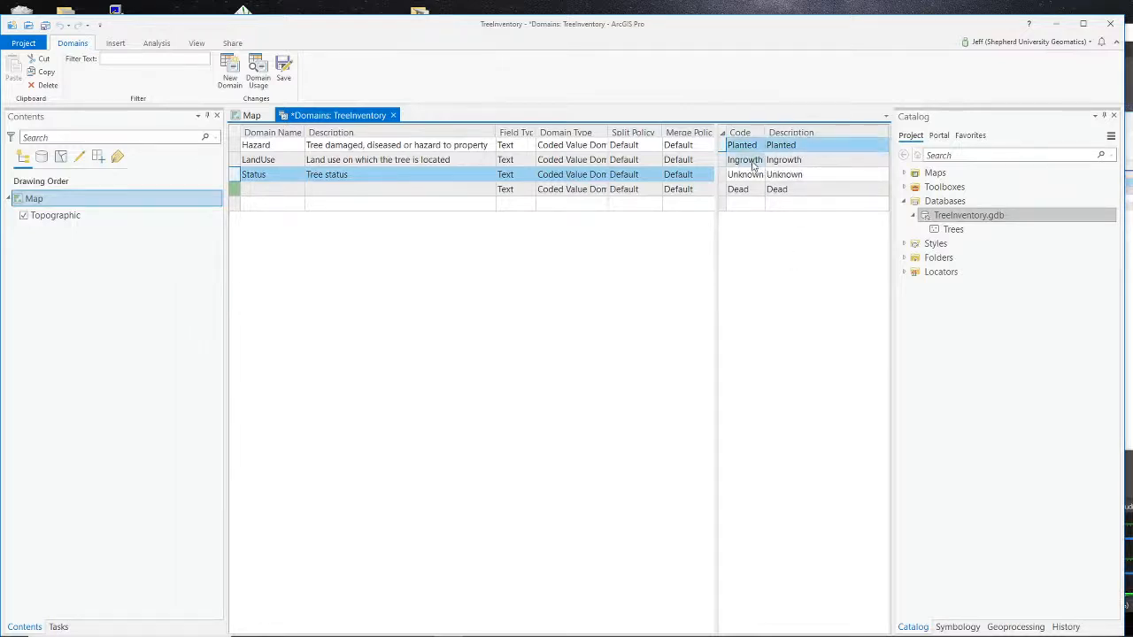
left_click(735, 163)
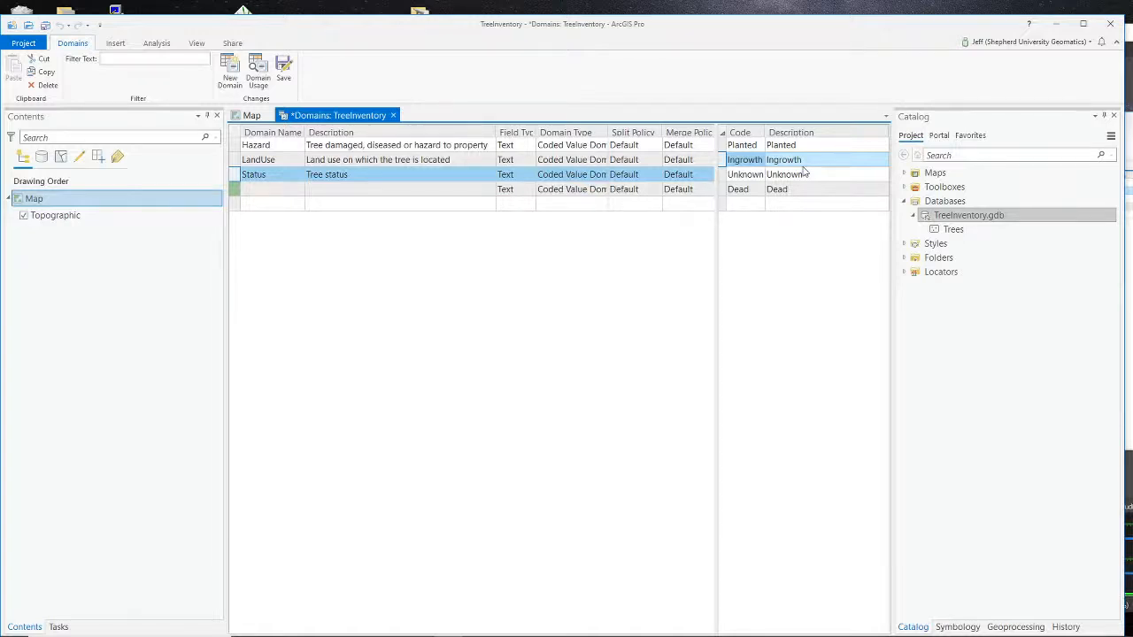
Add the coded value 'Diseased' to the Status domain and save.
left_click(743, 208)
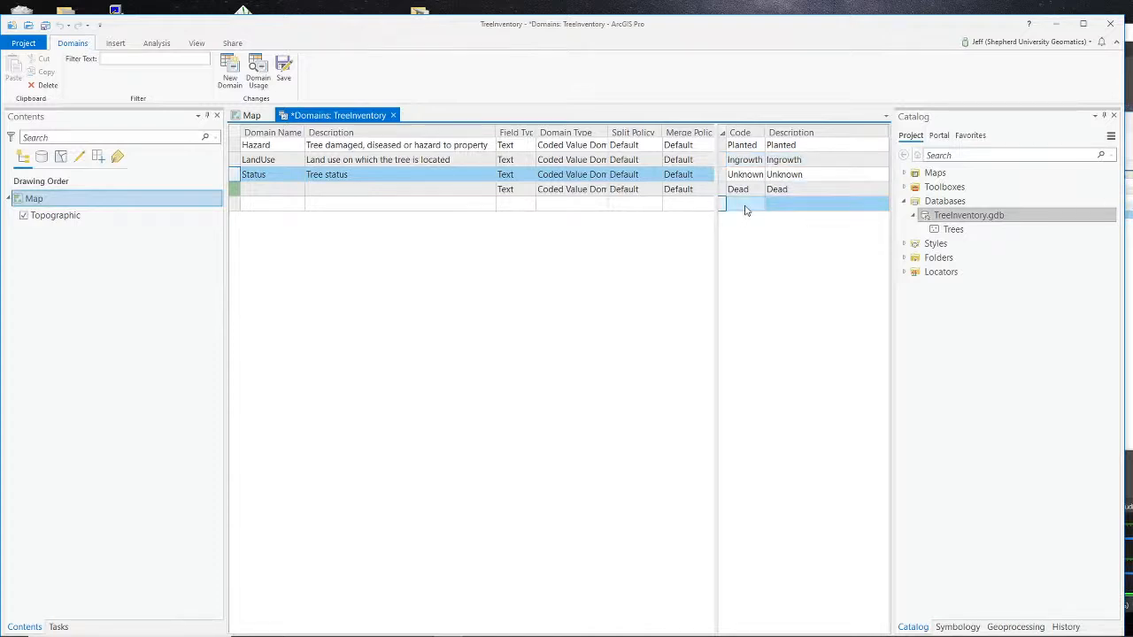
left_click(745, 202)
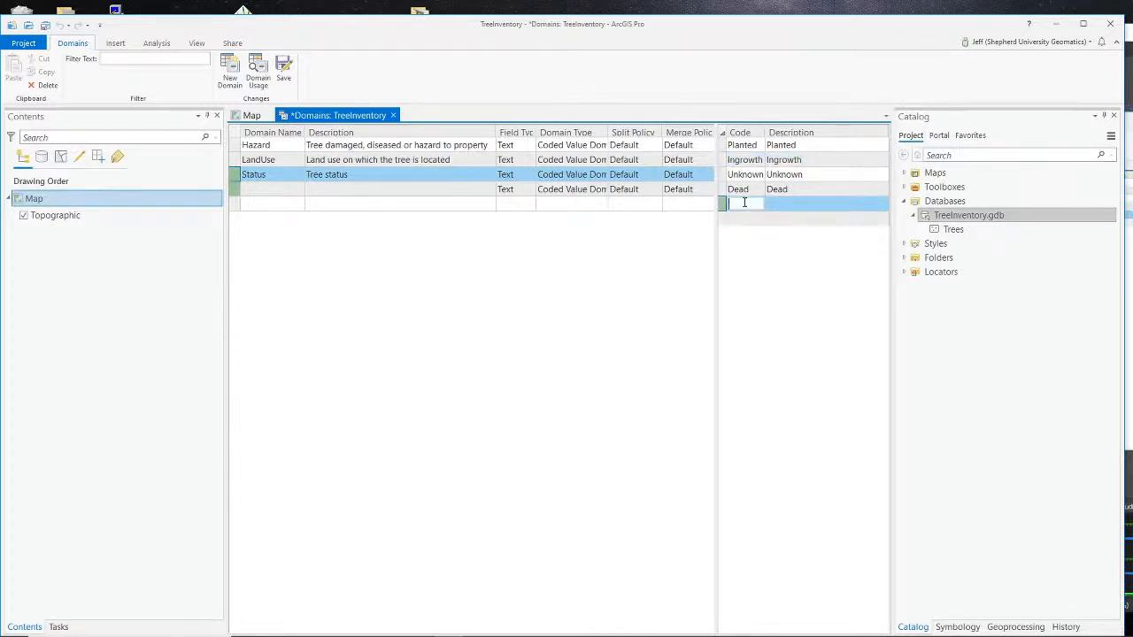
type("Disea")
type("ses")
key("BackSpace")
type("d")
key("Tab")
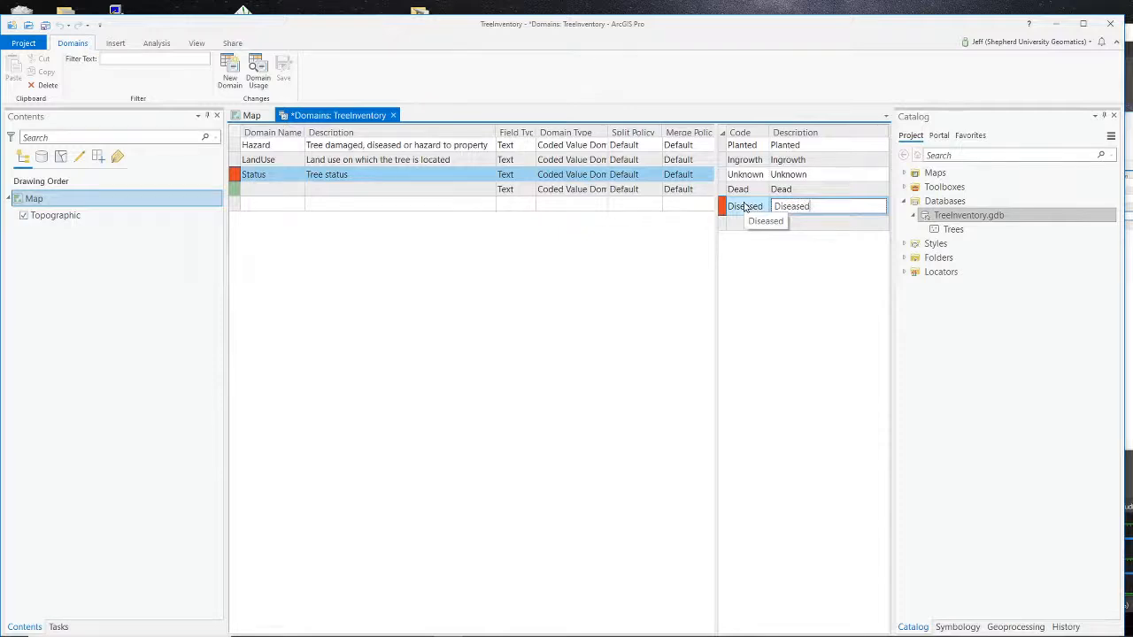
key("Return")
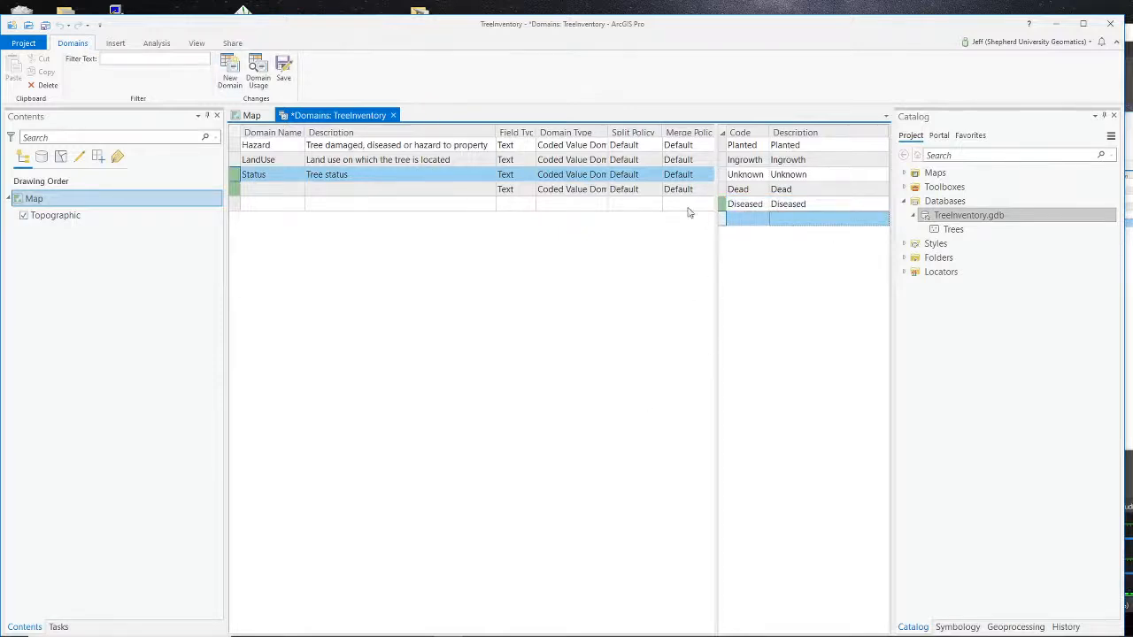
left_click(272, 177)
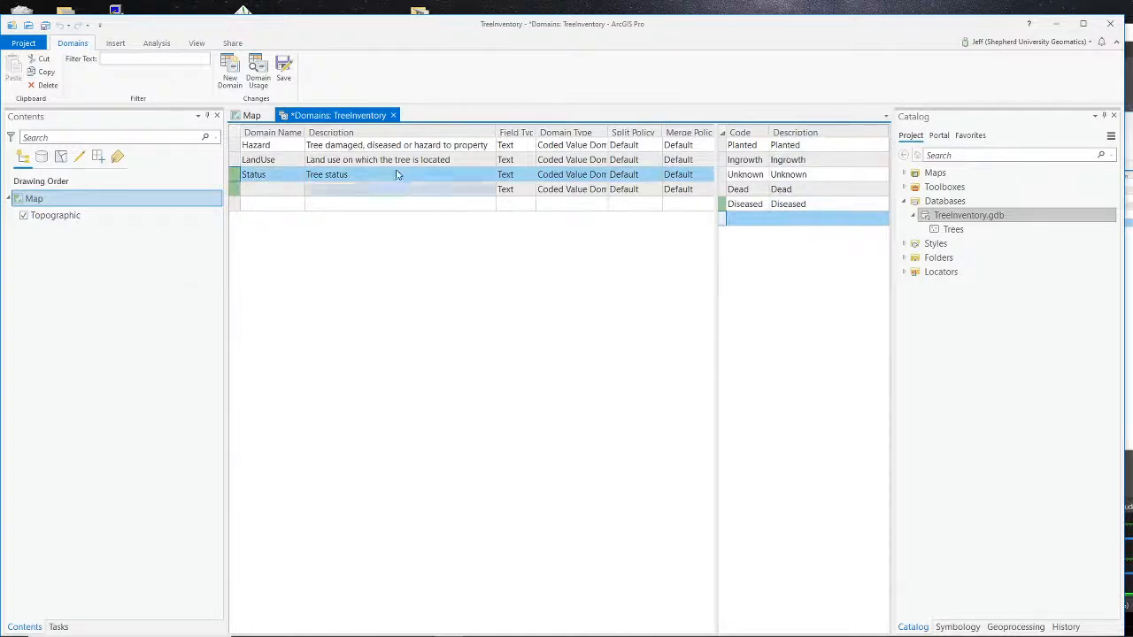
left_click(283, 69)
Delete the empty fourth domain row, save again, and close the Domains view.
left_click(234, 191)
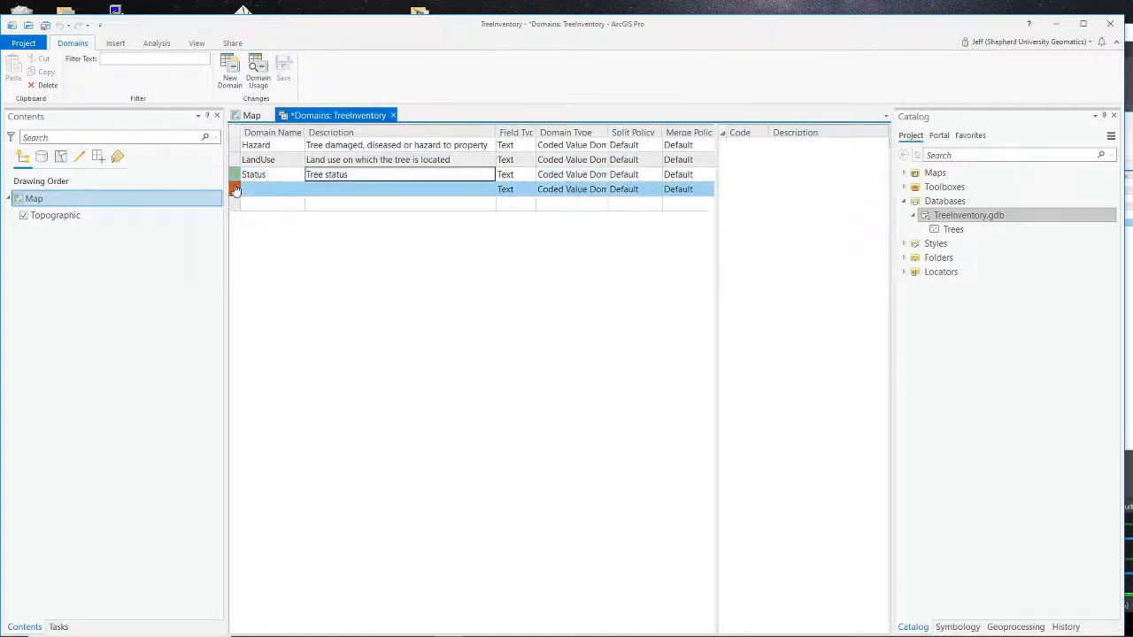
right_click(235, 193)
left_click(265, 322)
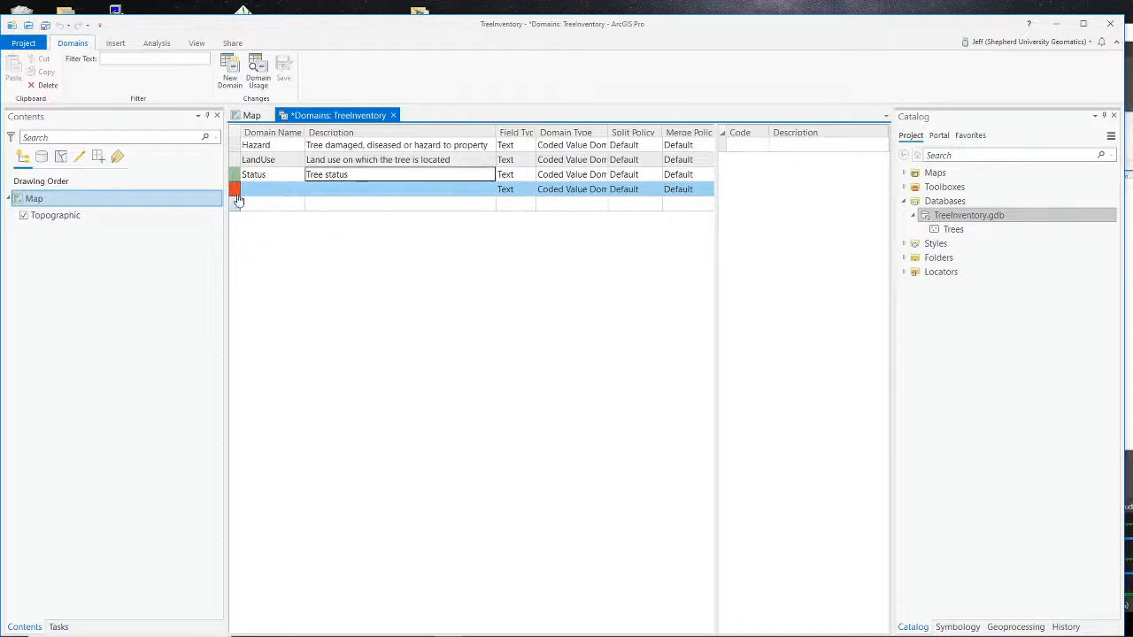
right_click(238, 191)
left_click(269, 251)
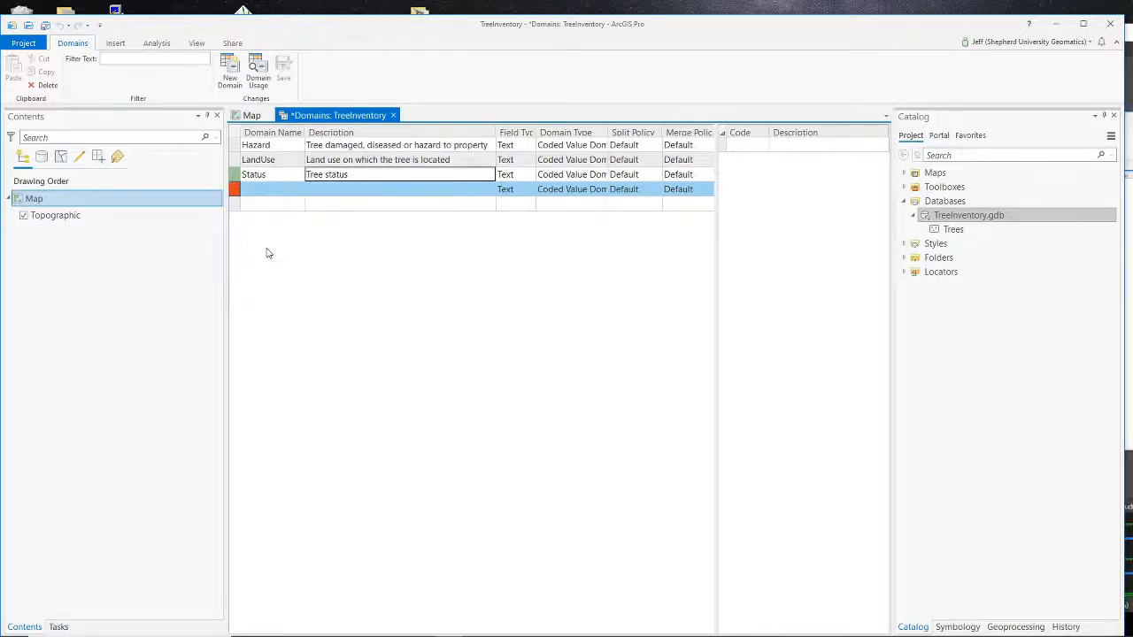
right_click(233, 191)
left_click(257, 239)
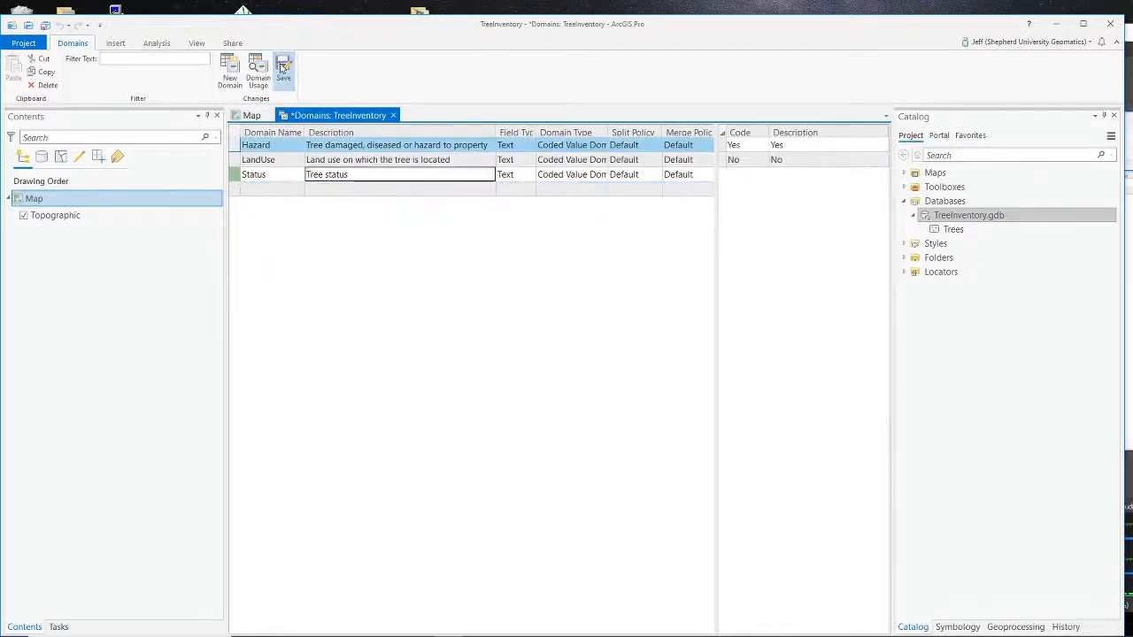
left_click(282, 69)
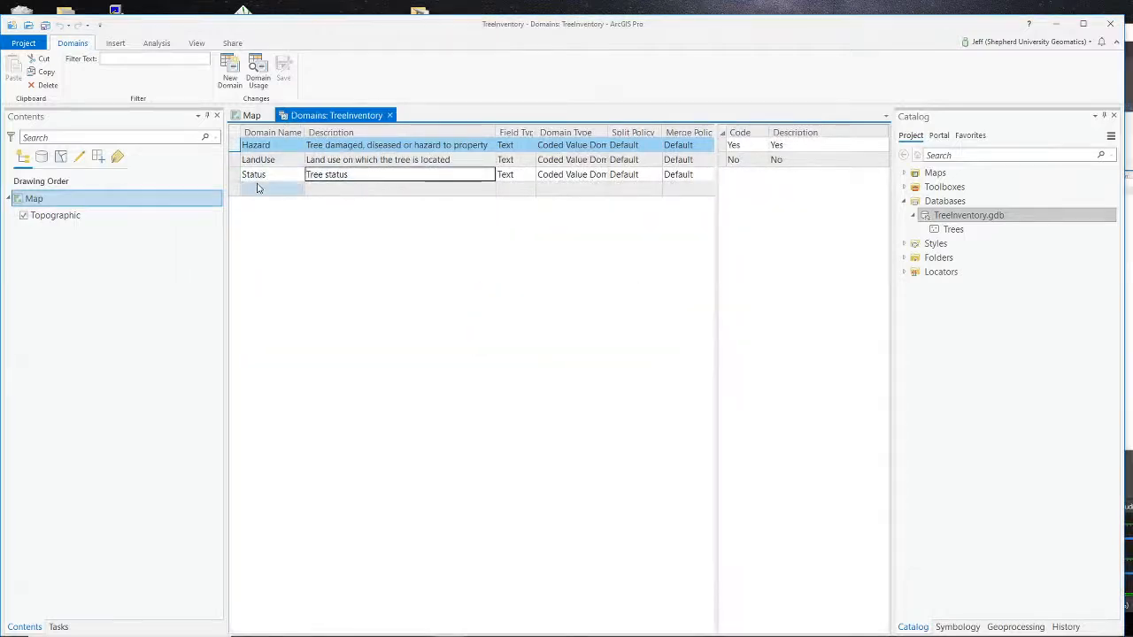
left_click(389, 116)
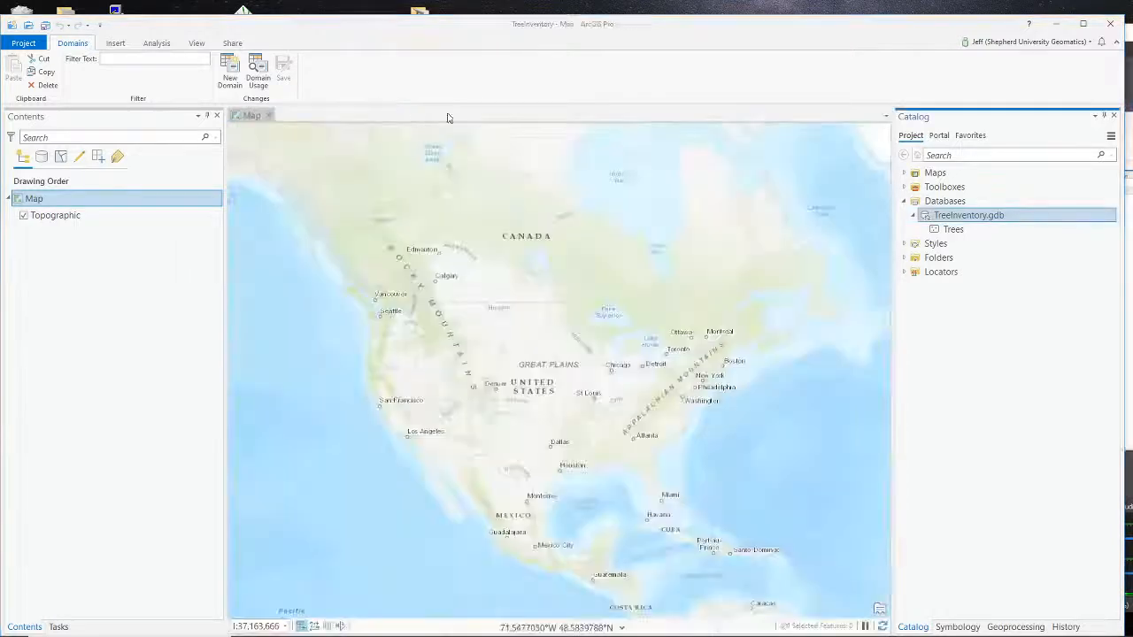
Show the Design submenu for the Trees feature class in Catalog.
left_click(960, 230)
right_click(967, 232)
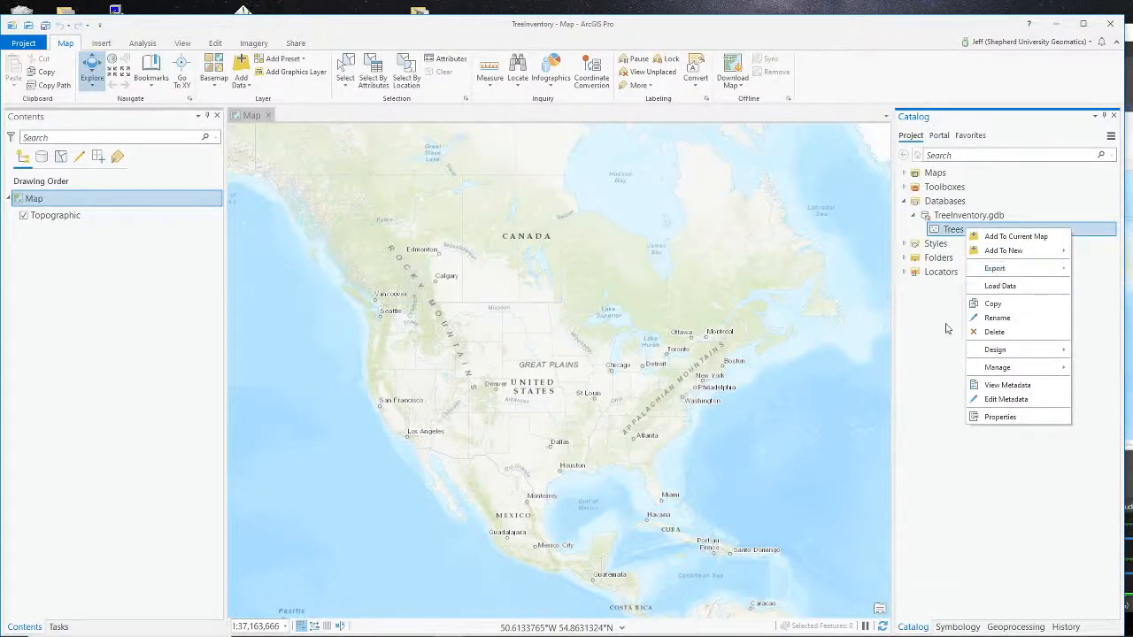
mouse_move(995, 350)
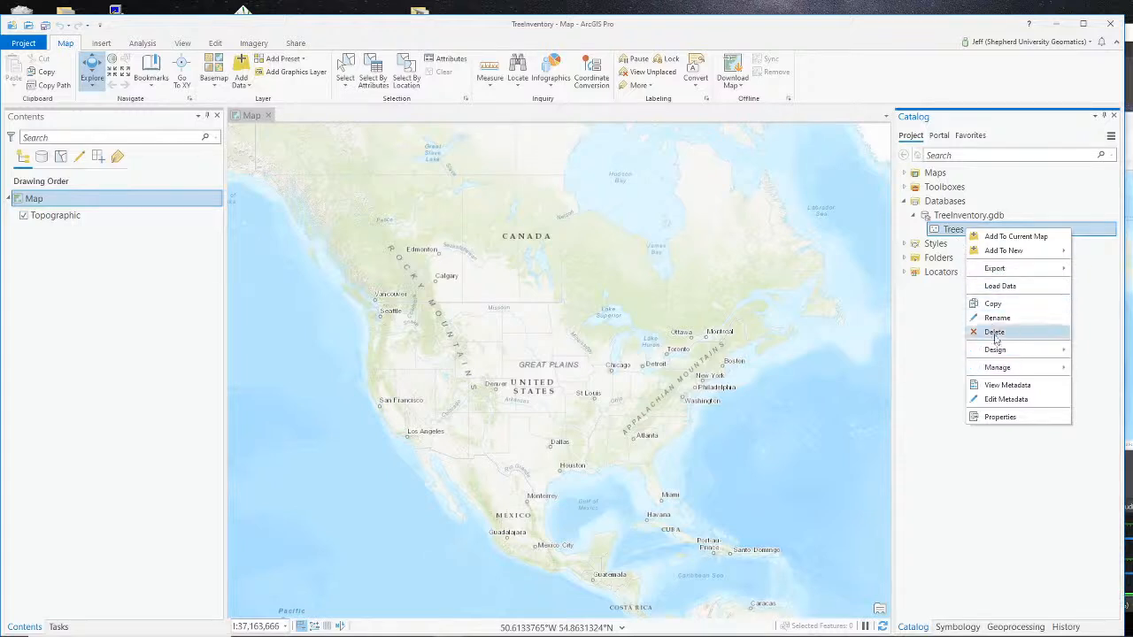
mouse_move(1006, 355)
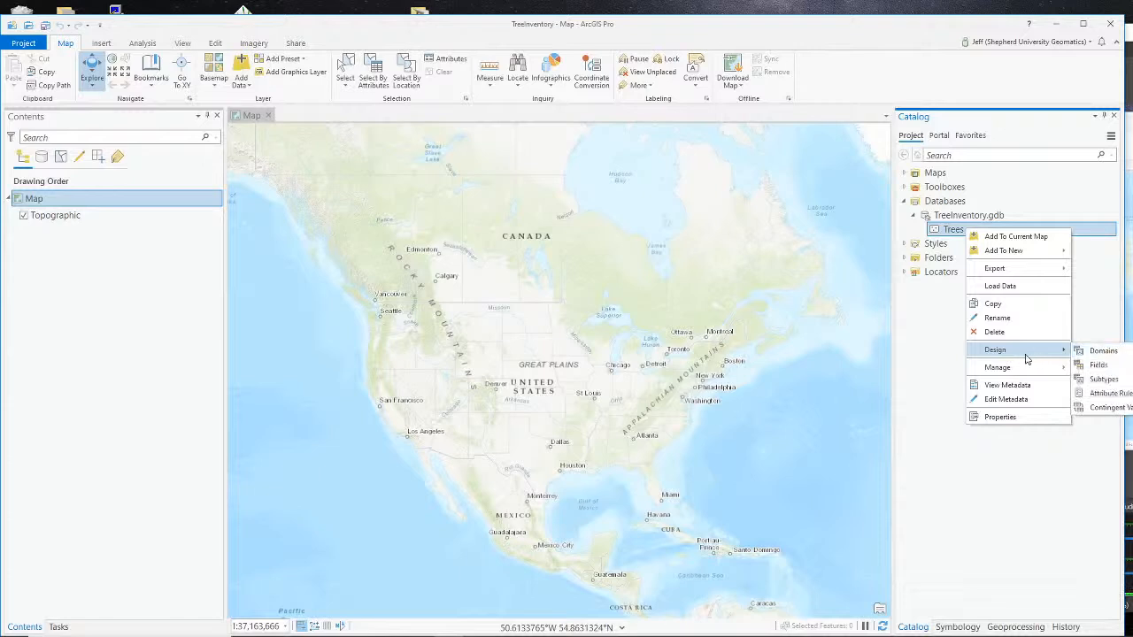
Open the Trees field list, delete the old STATUS field, and save.
left_click(1102, 365)
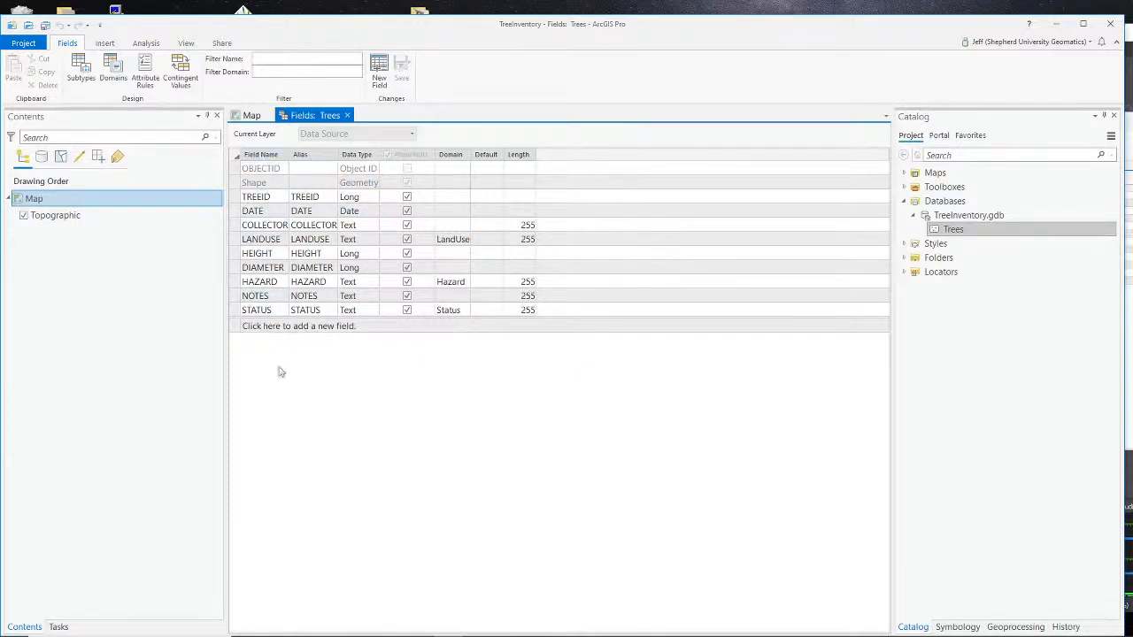
left_click(234, 309)
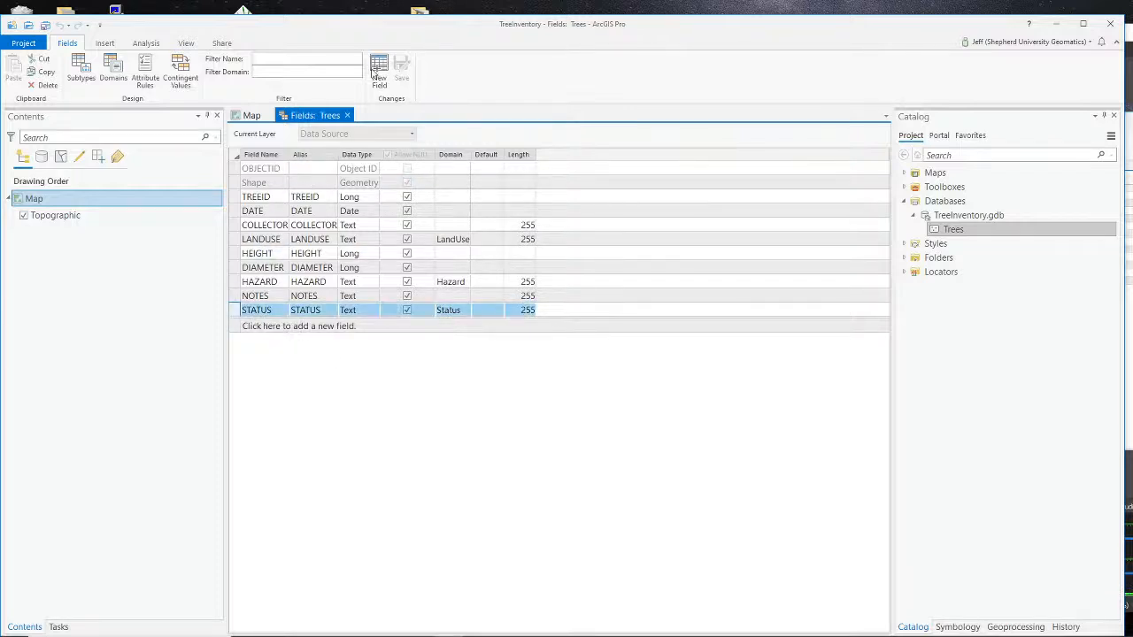
right_click(234, 313)
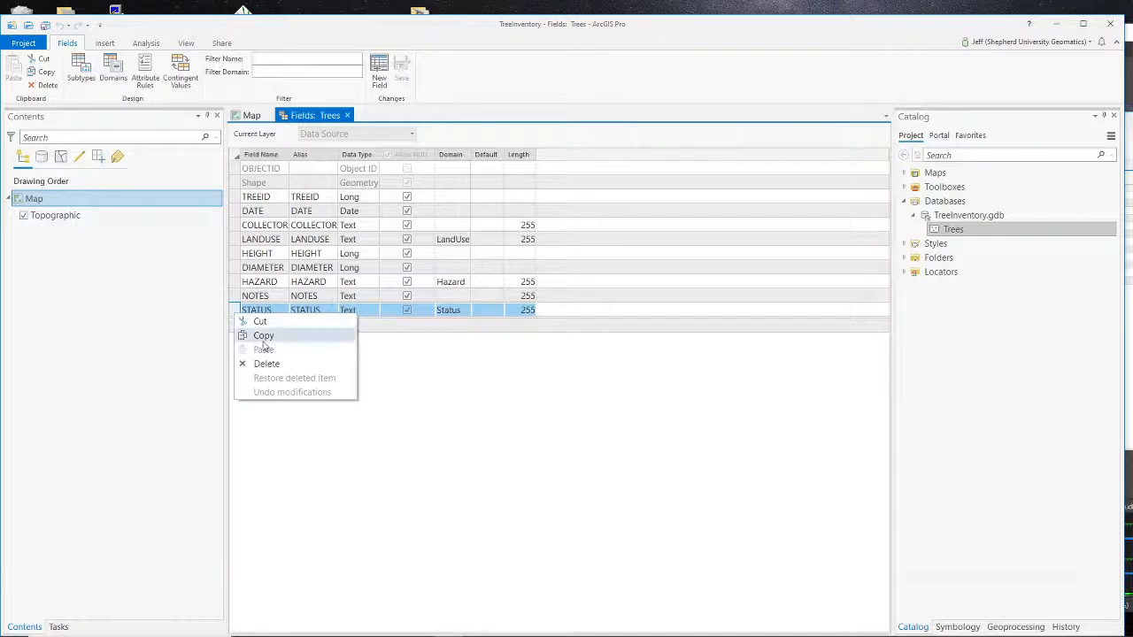
left_click(267, 364)
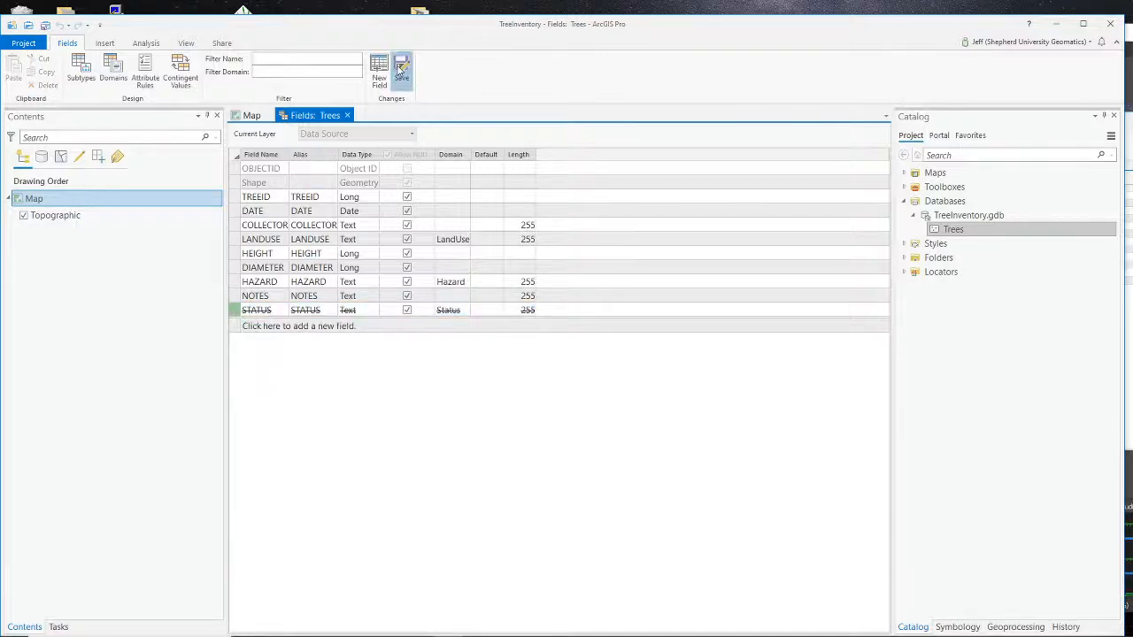
left_click(400, 71)
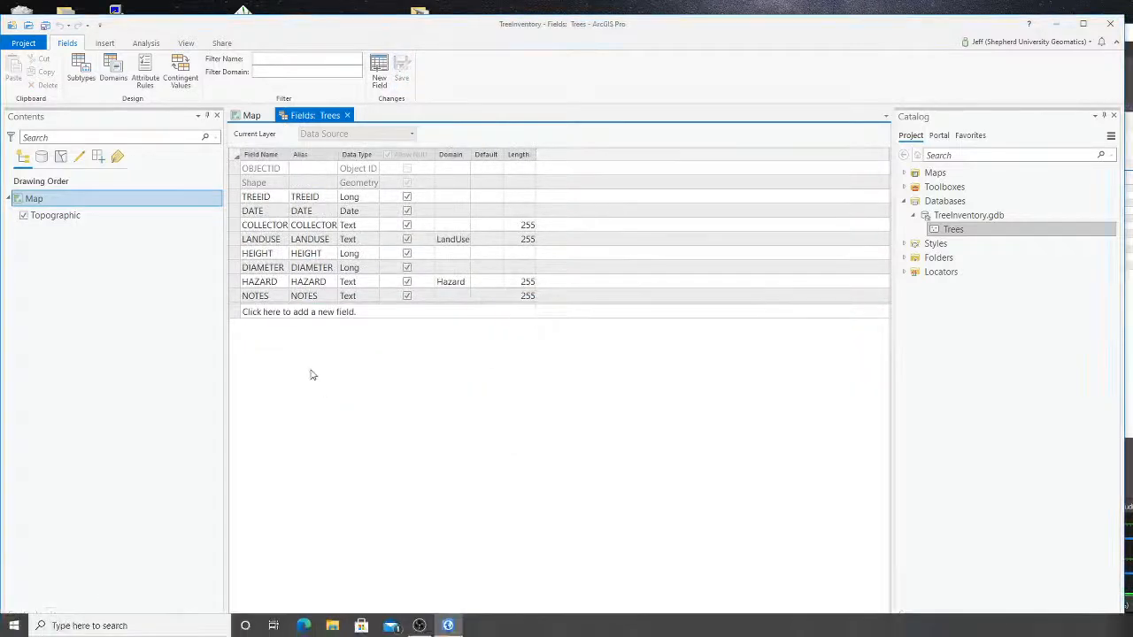
Add a Text field named STATUS using the Status domain to Trees and save it.
left_click(251, 317)
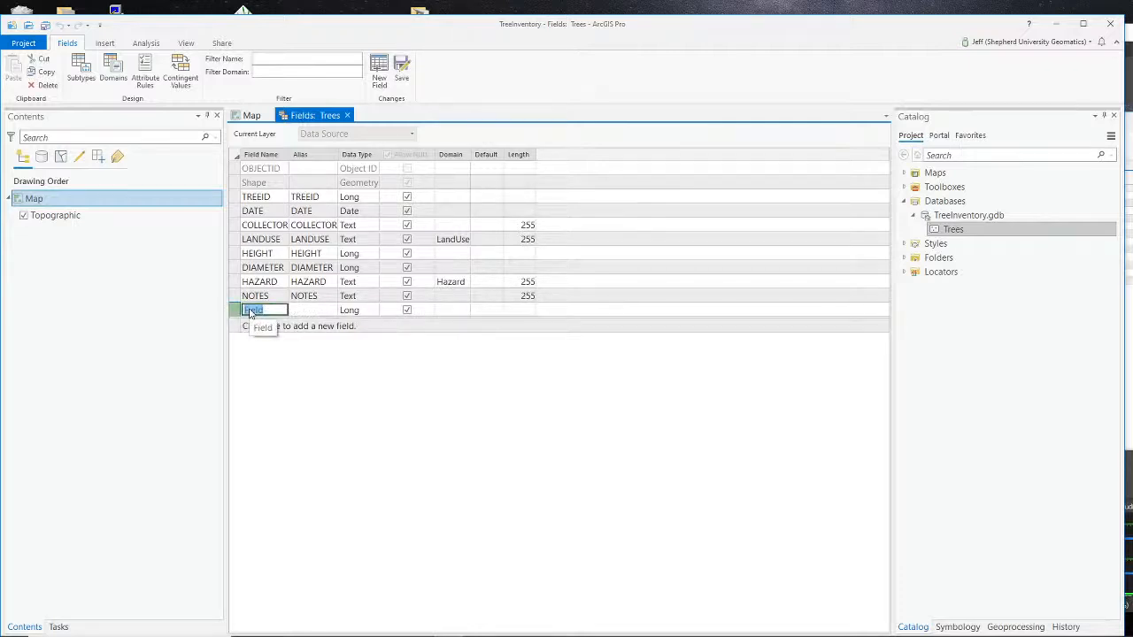
type("Sta")
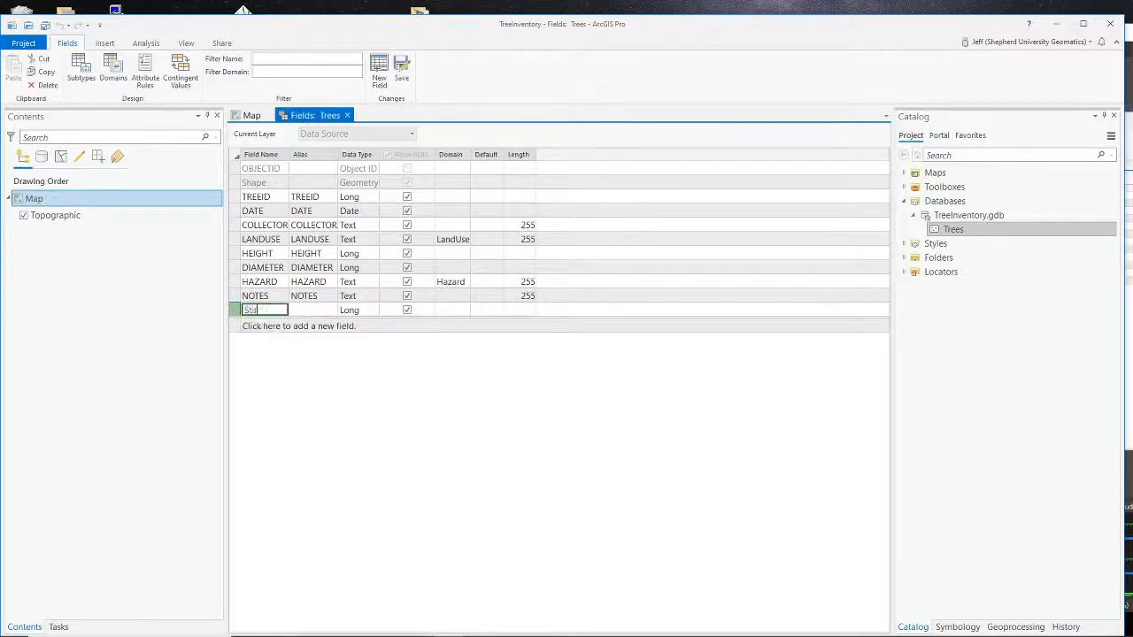
type("ATUS")
key("Tab")
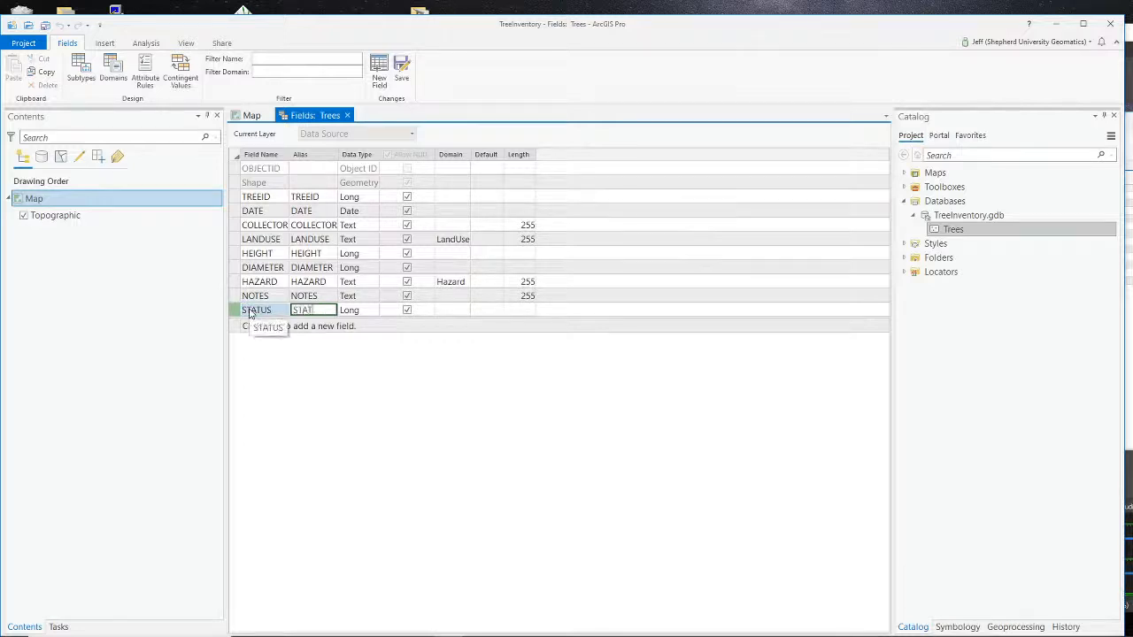
left_click(353, 314)
left_click(354, 313)
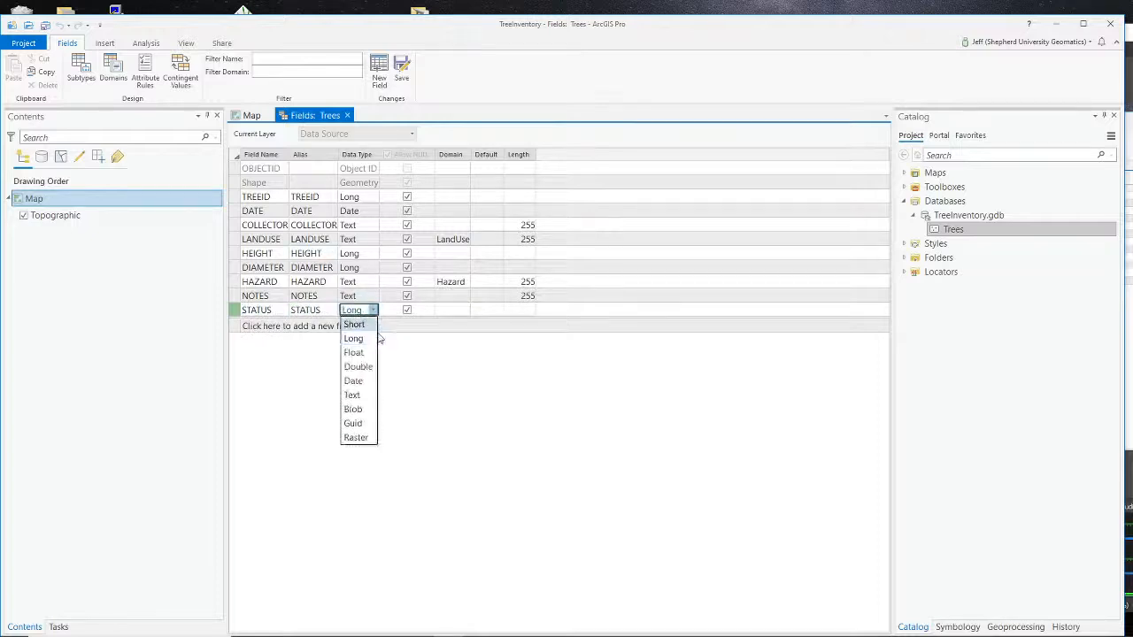
left_click(354, 396)
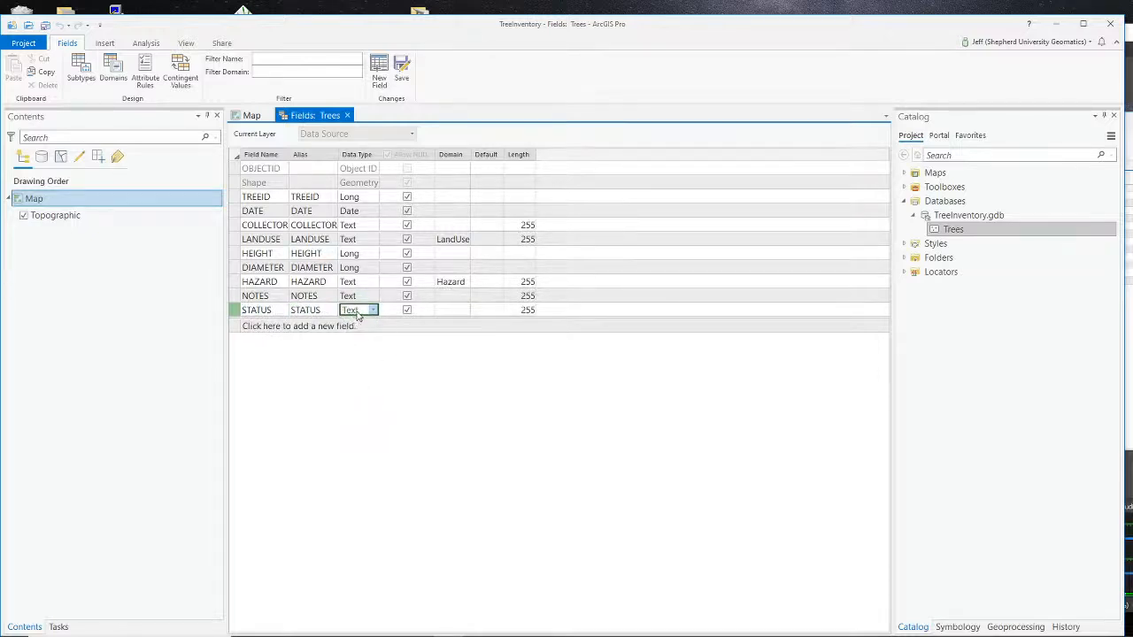
left_click(458, 315)
left_click(460, 313)
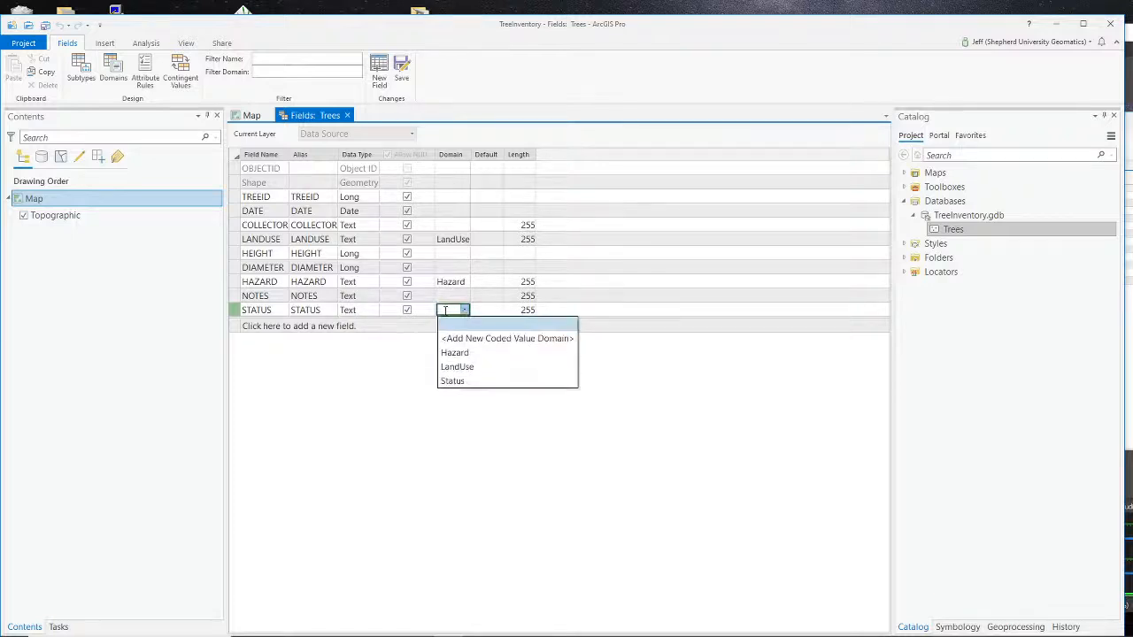
left_click(461, 381)
left_click(469, 310)
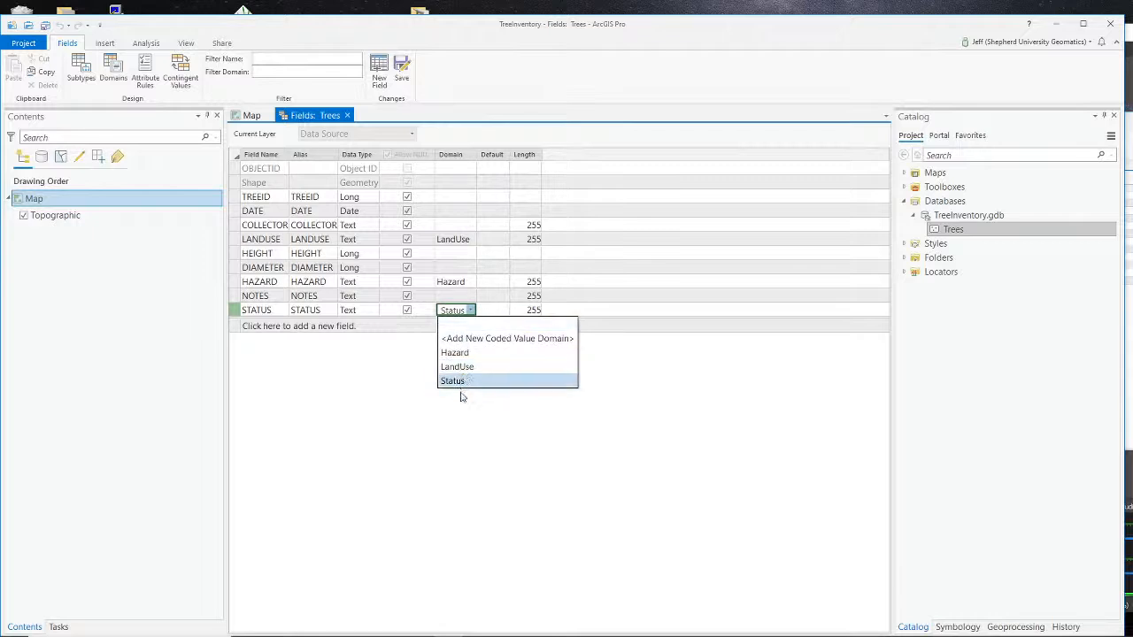
left_click(466, 381)
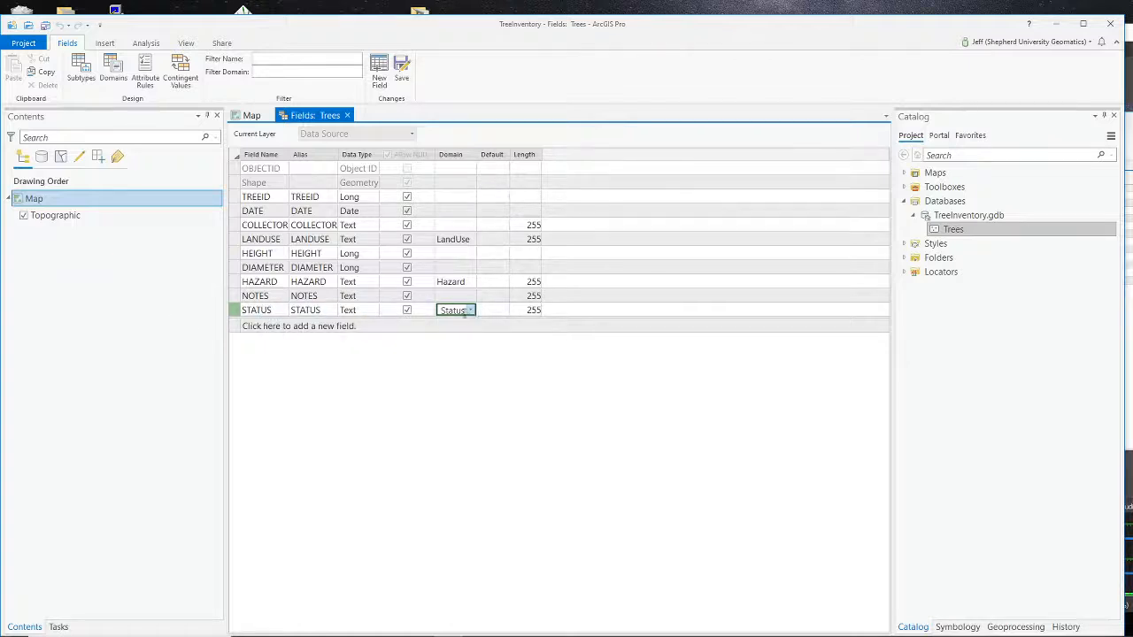
left_click(402, 71)
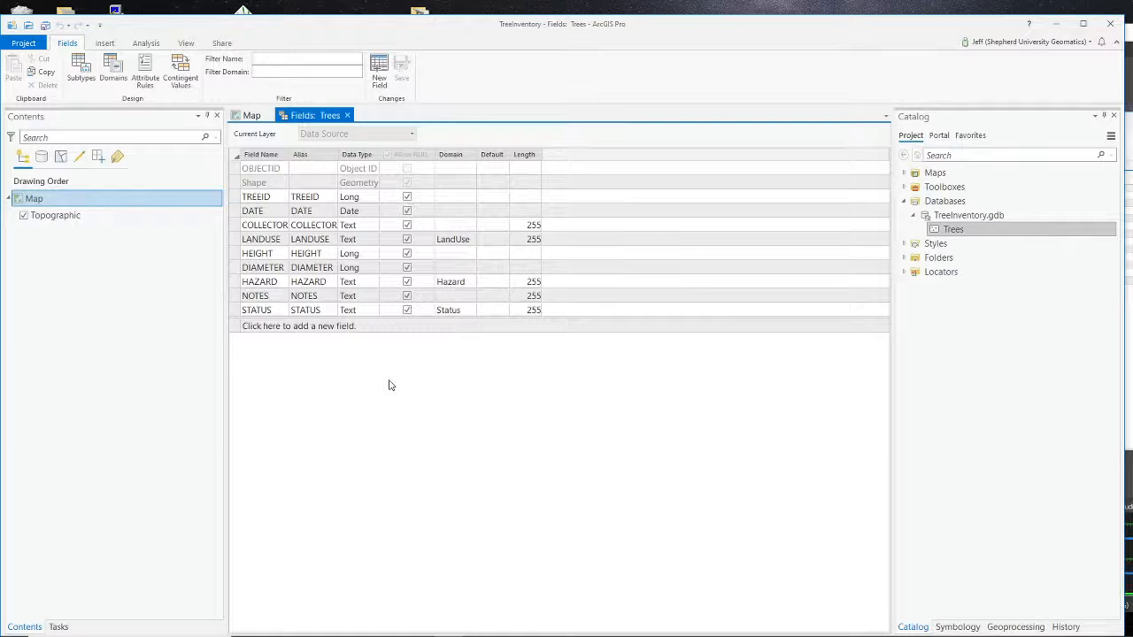
Add the Trees feature class to the map and list its primary symbology methods.
left_click(347, 115)
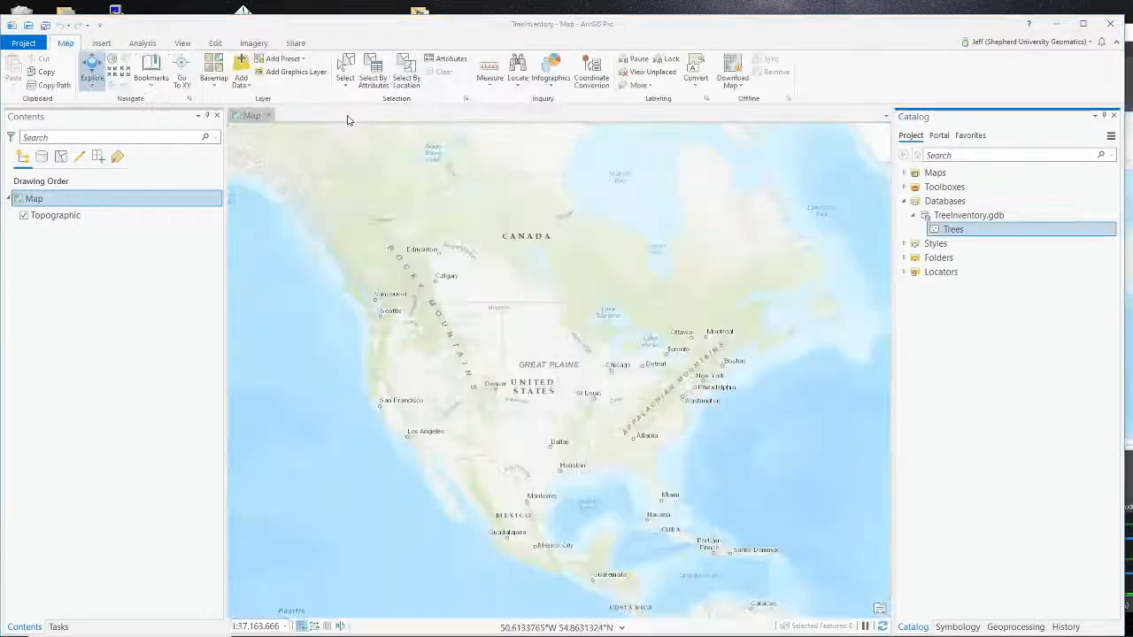
left_click_drag(944, 234, 350, 310)
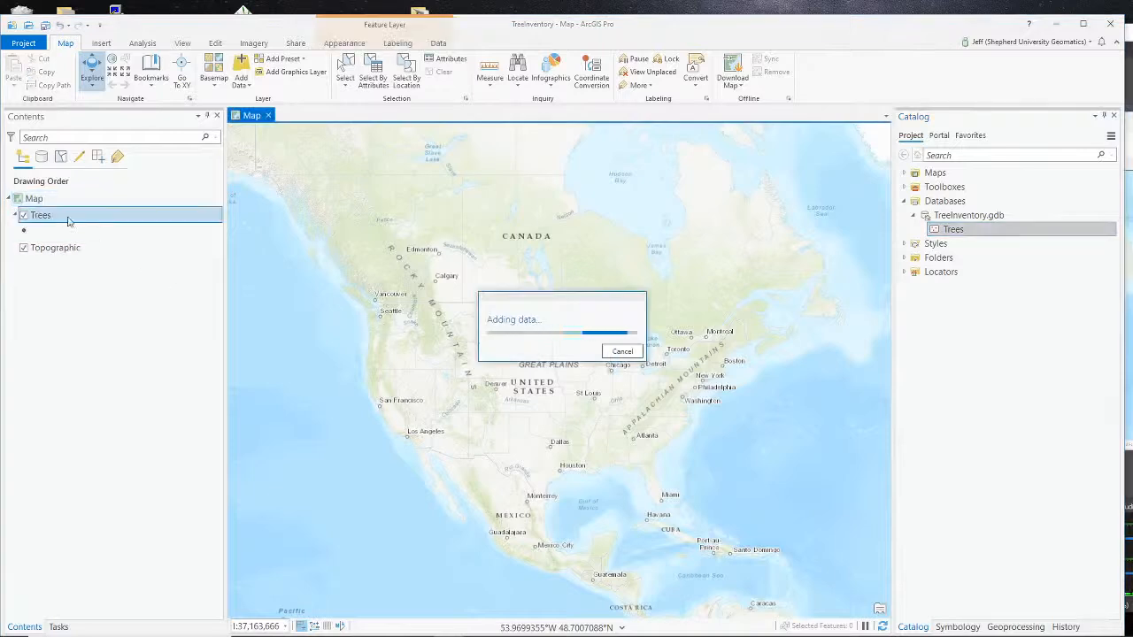
left_click(23, 233)
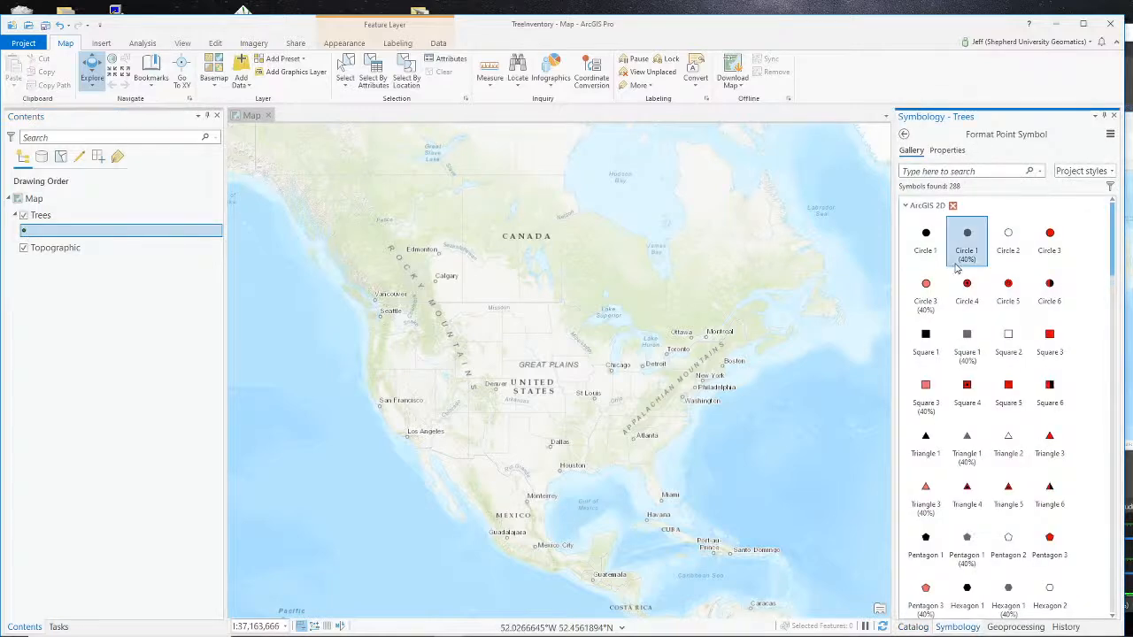
left_click(903, 133)
left_click(1110, 178)
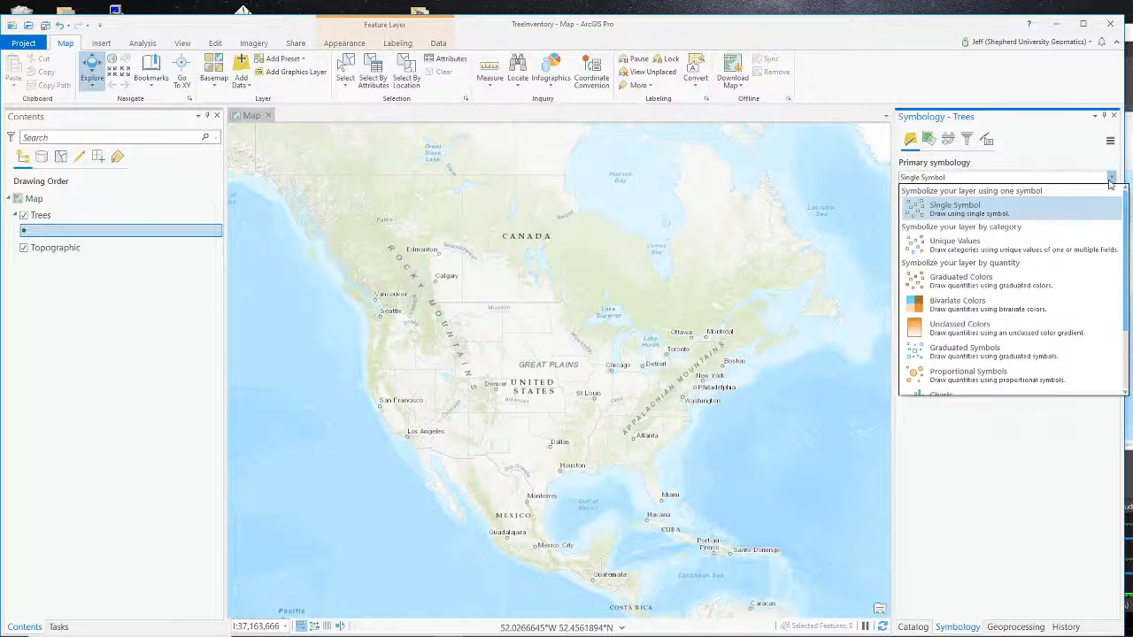
Symbolize Trees by Unique Values on STATUS and select the five status classes.
left_click(941, 246)
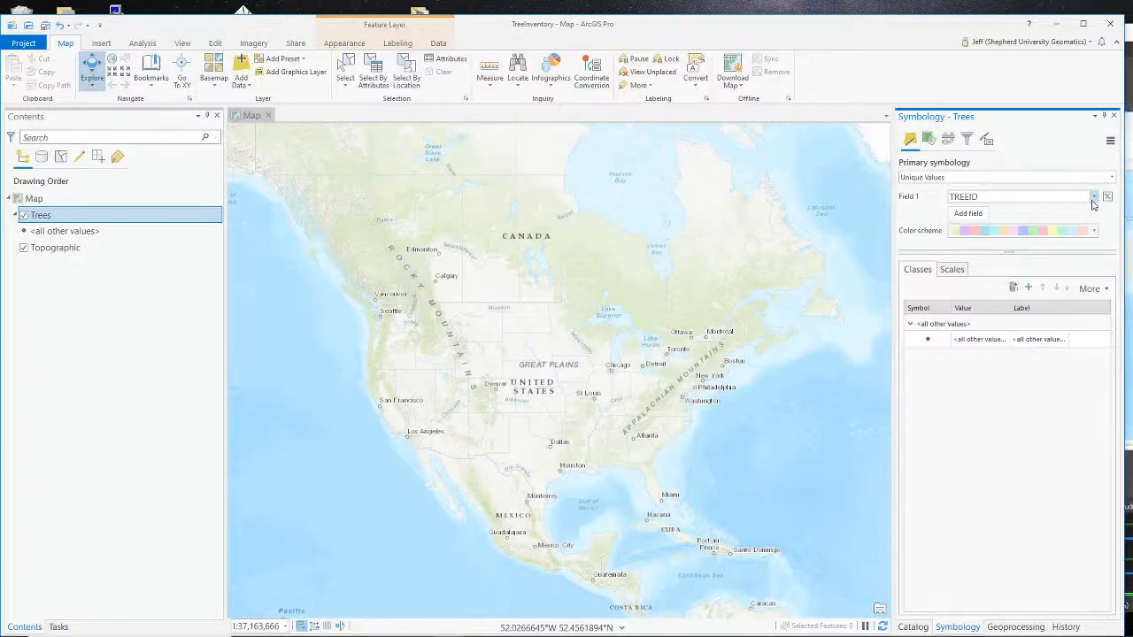
left_click(1093, 199)
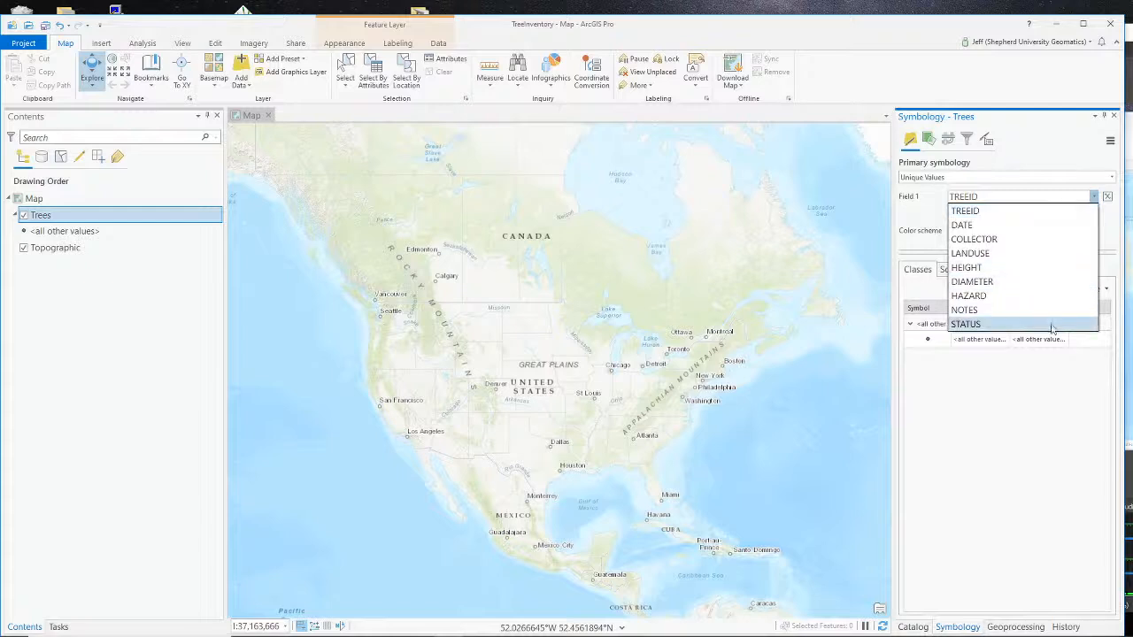
left_click(973, 324)
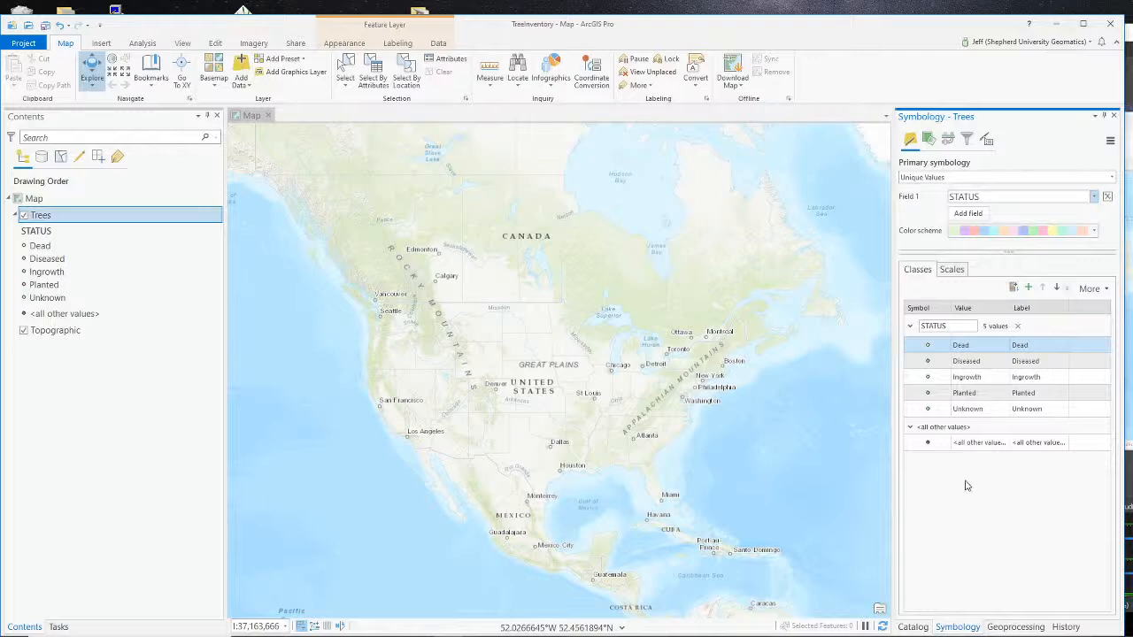
left_click(969, 348)
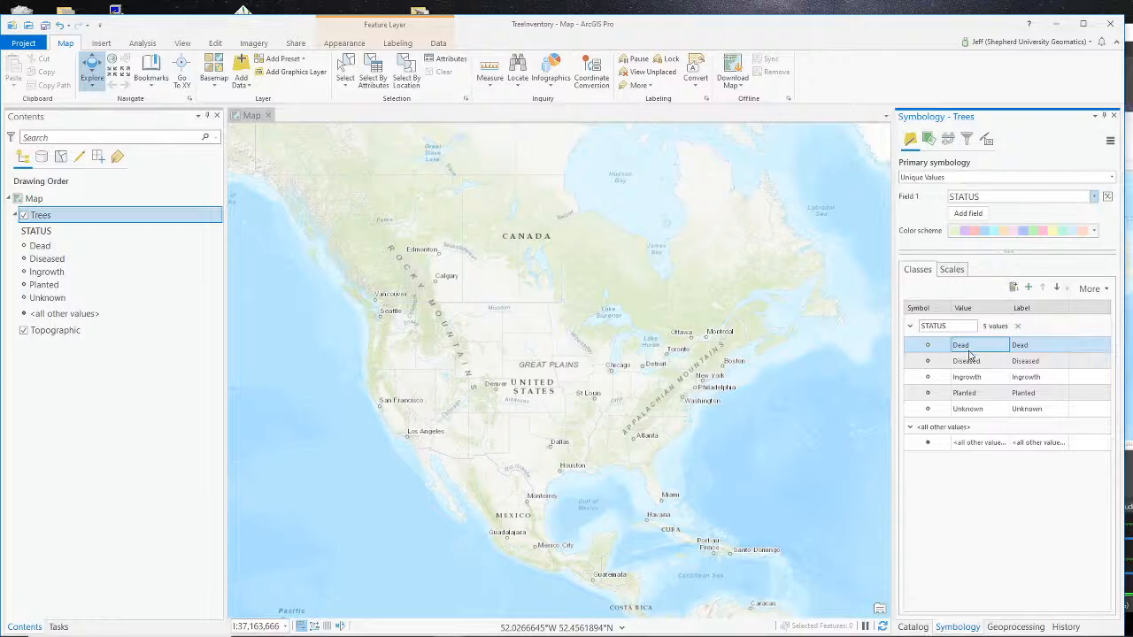
left_click_drag(969, 354, 979, 418)
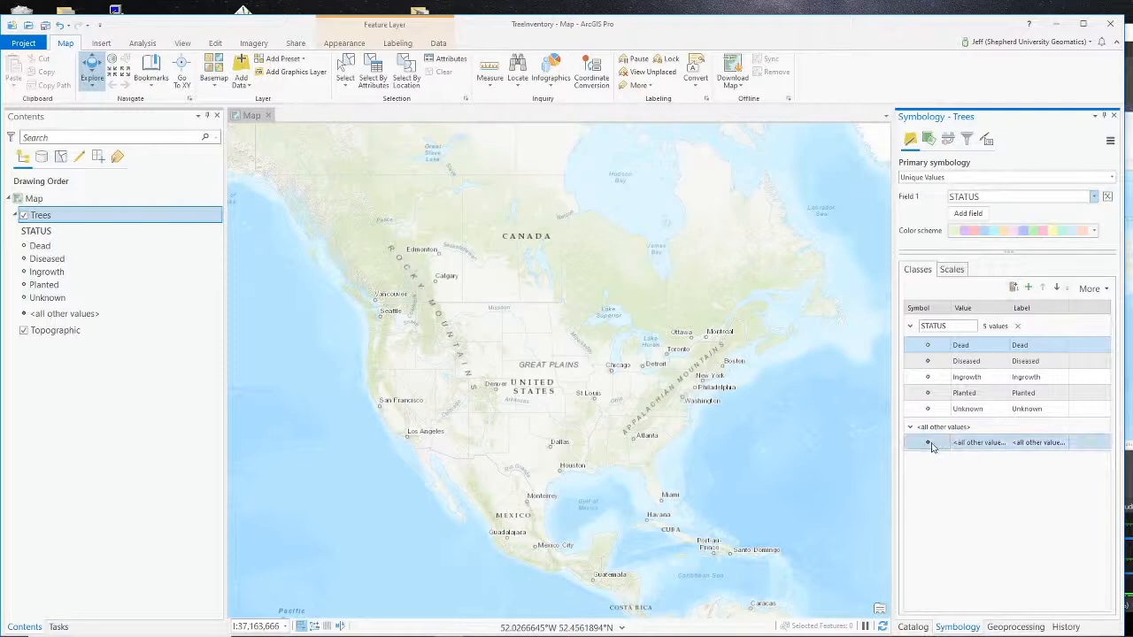
left_click(927, 381, "ctrl")
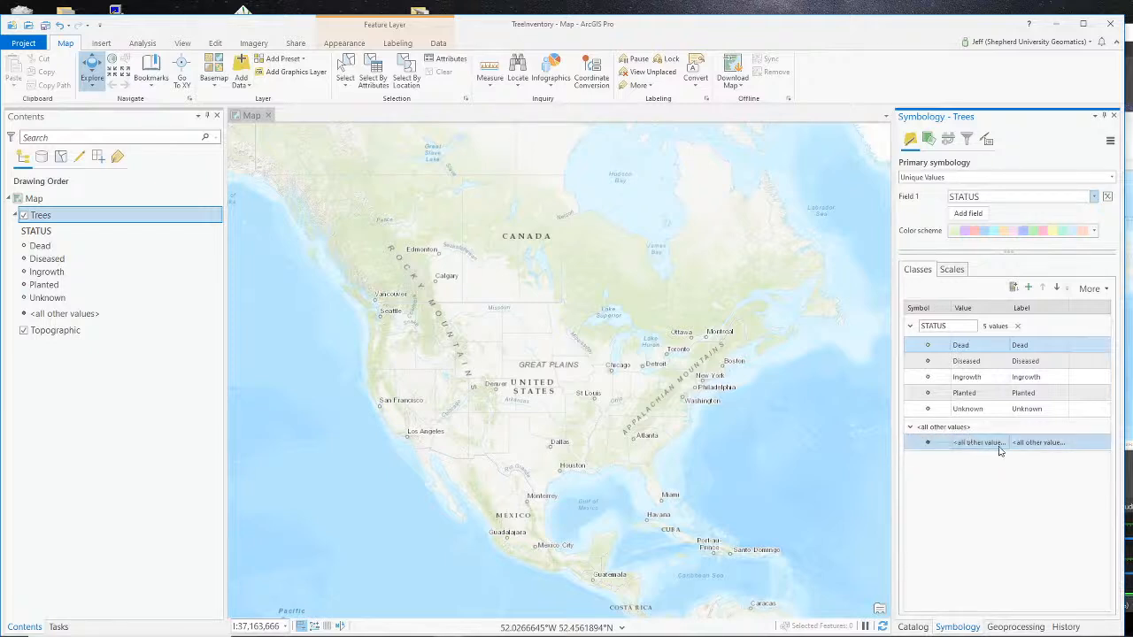
left_click(1101, 291)
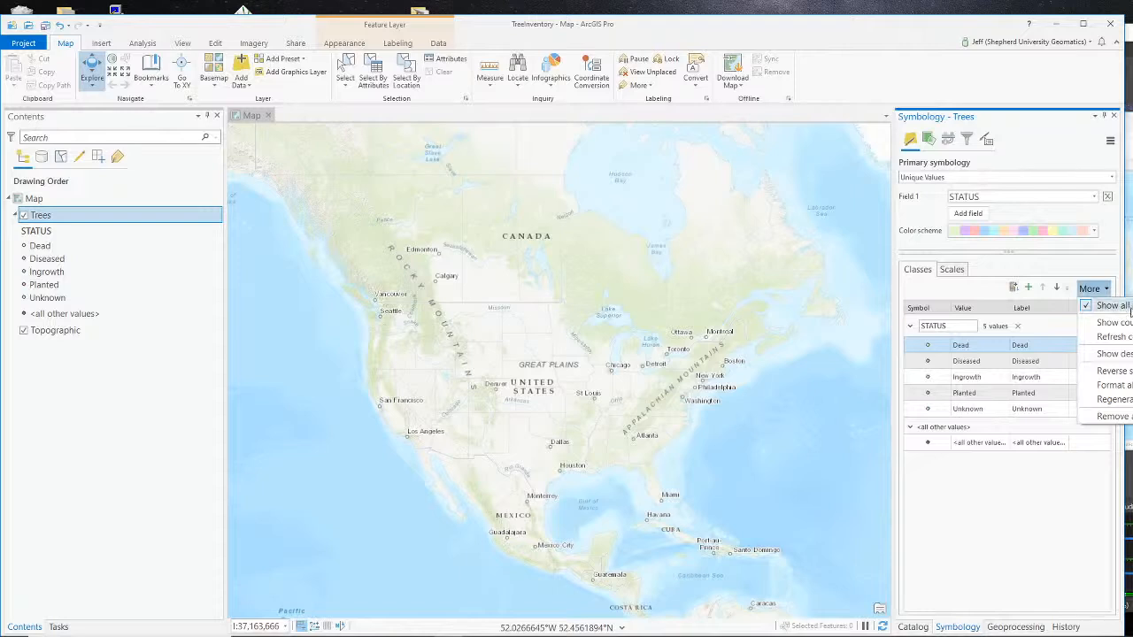
Turn off Show all other values so only Dead, Diseased, Ingrowth, Planted and Unknown remain.
left_click(1120, 288)
left_click(1102, 291)
left_click(1101, 308)
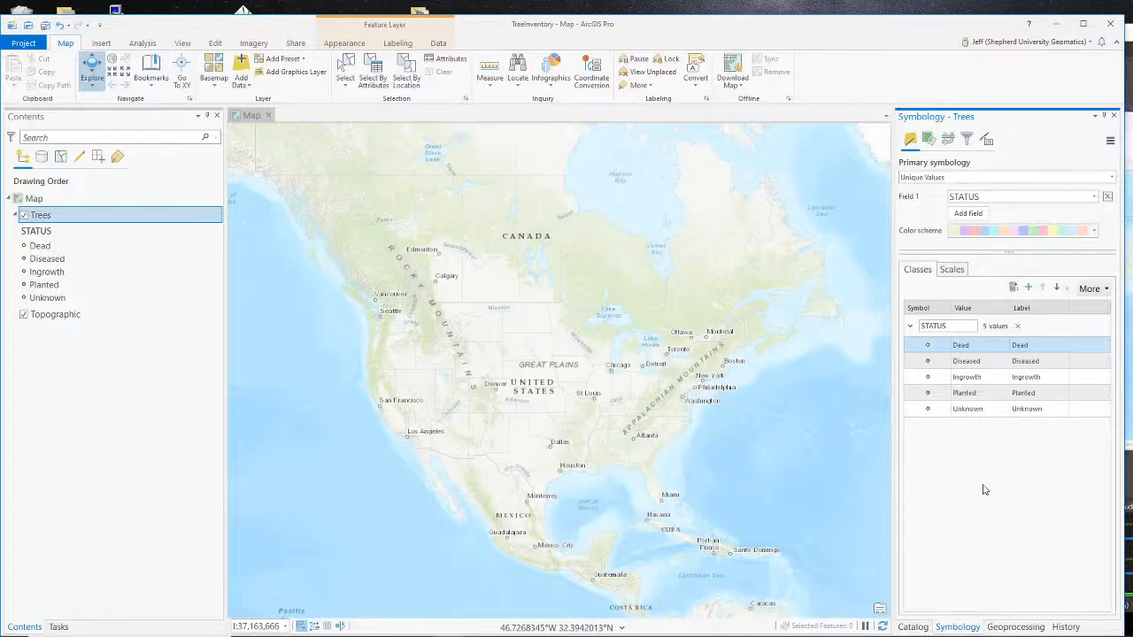
left_click(1026, 361, "ctrl")
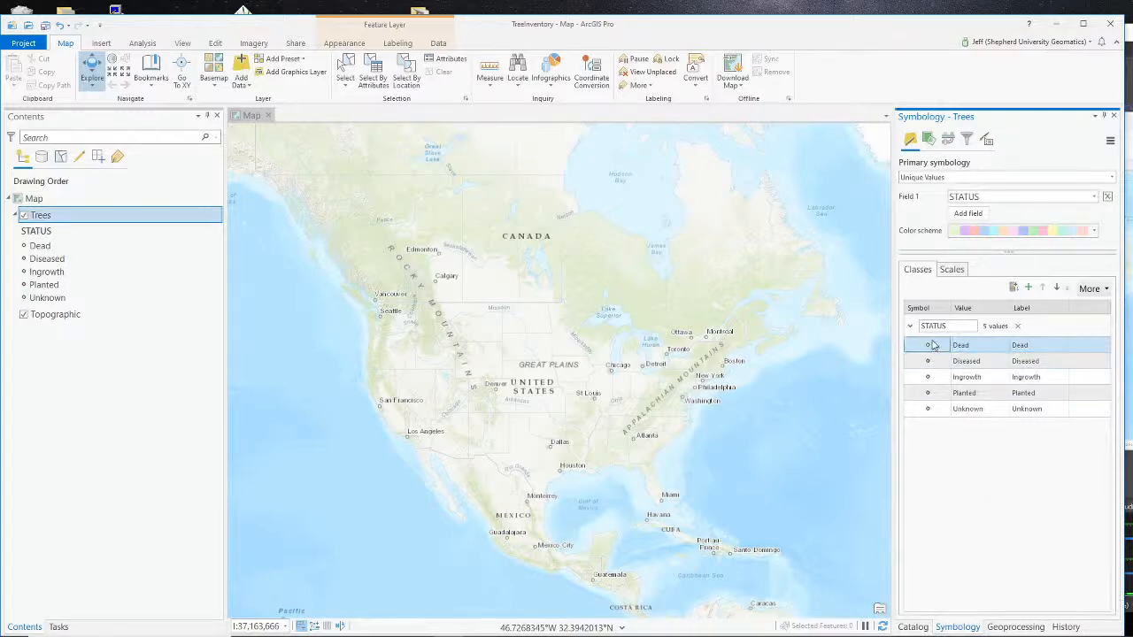
left_click(1092, 289)
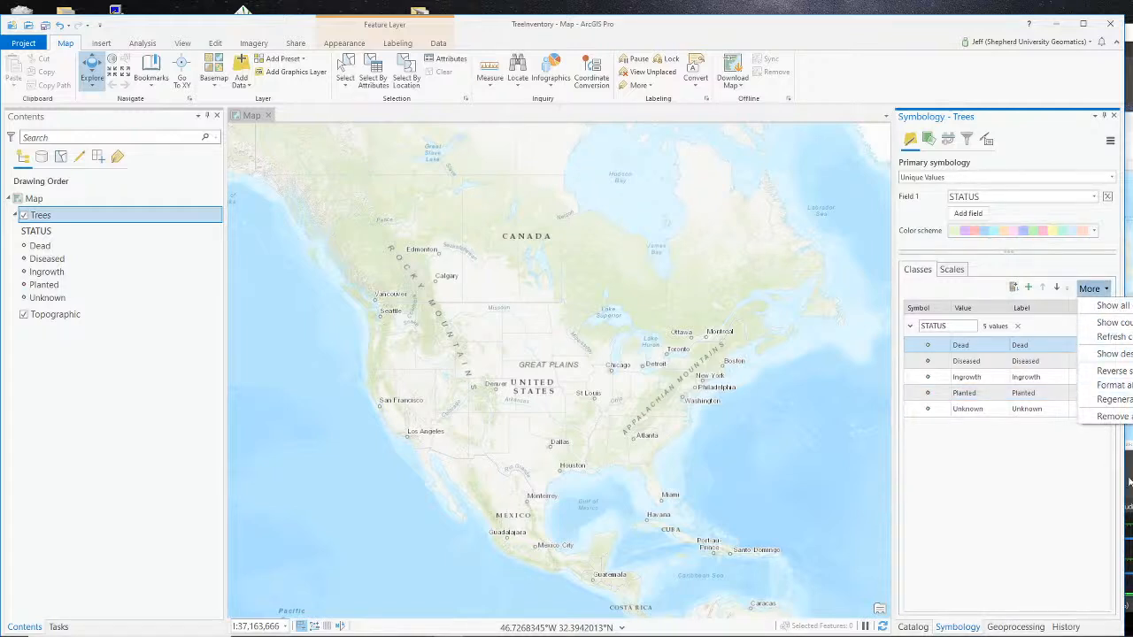
Format the symbol for all five STATUS classes at once, with the gallery set to All styles.
left_click(1103, 387)
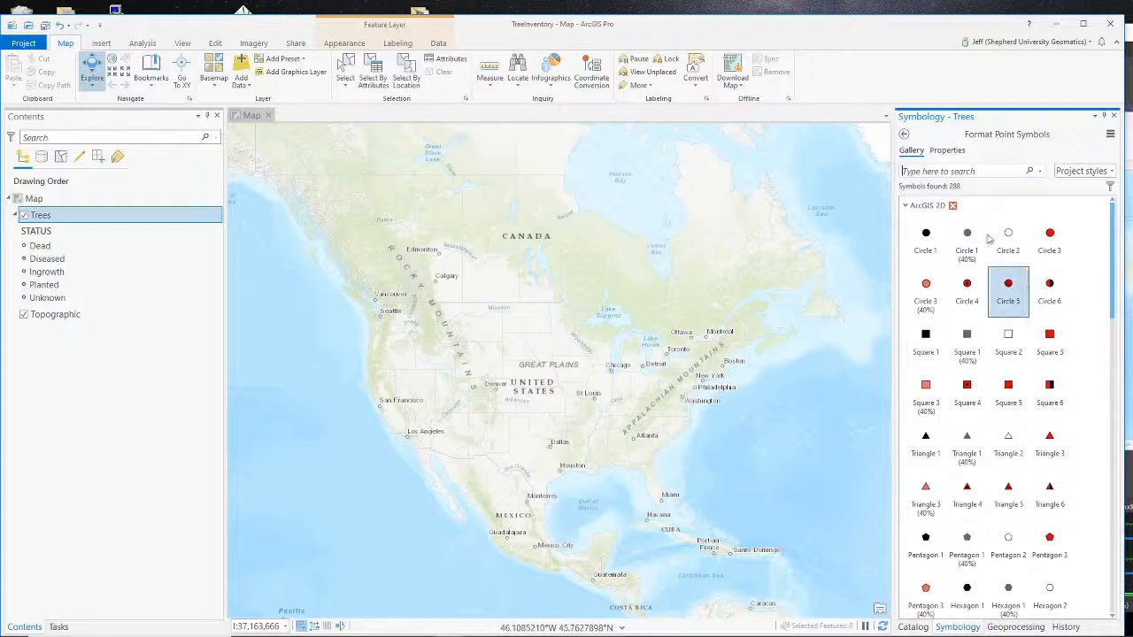
left_click(1110, 173)
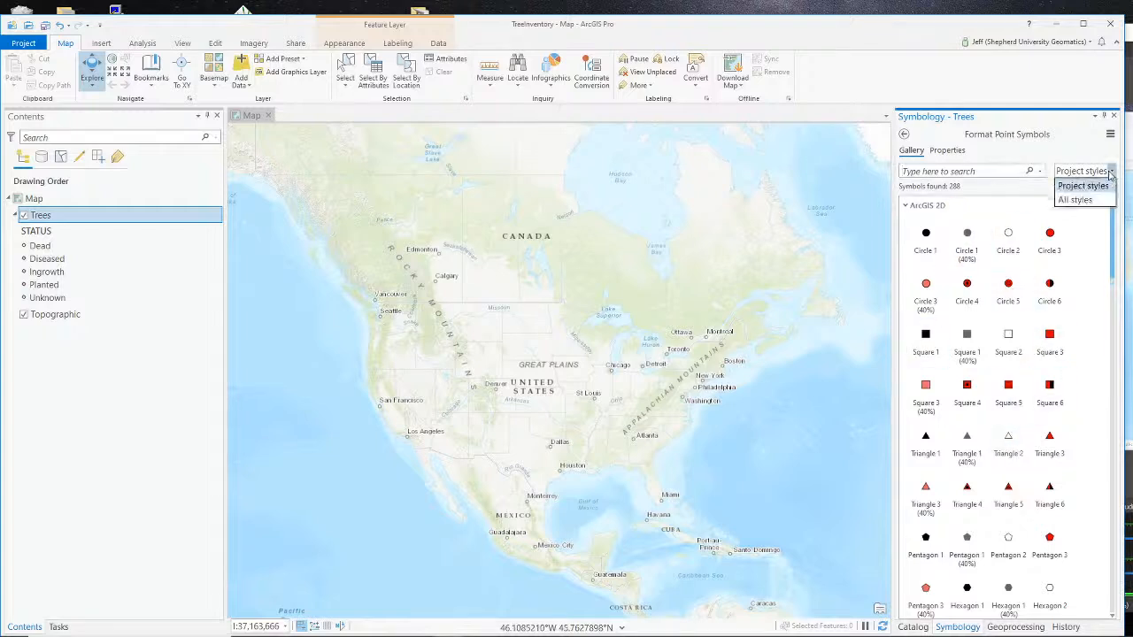
left_click(1109, 173)
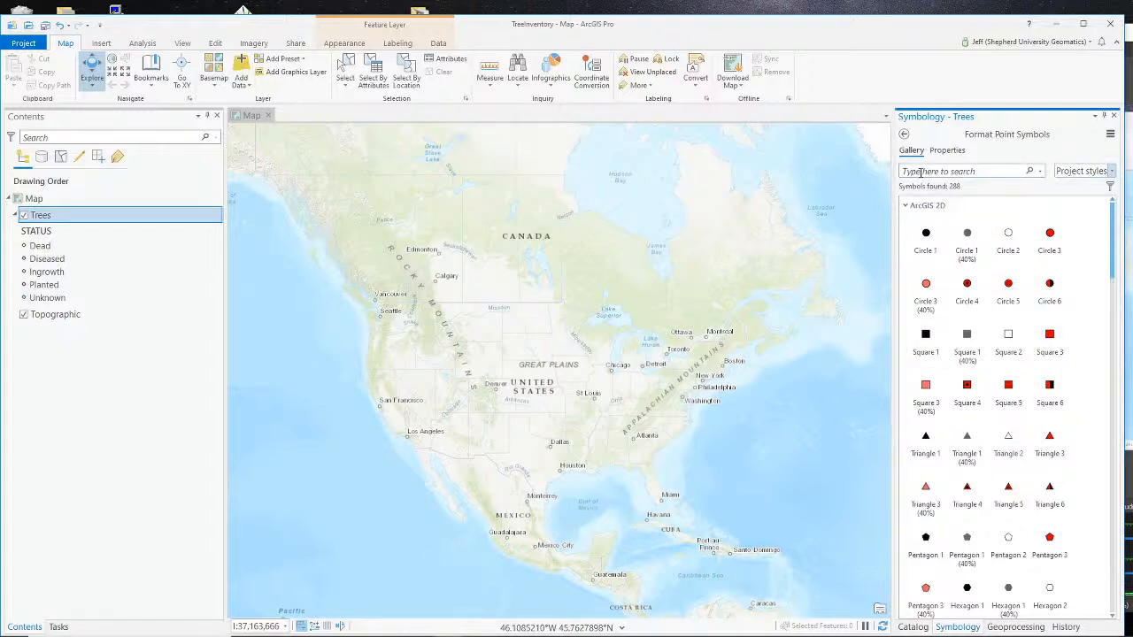
scroll(1009, 328, "down", 10)
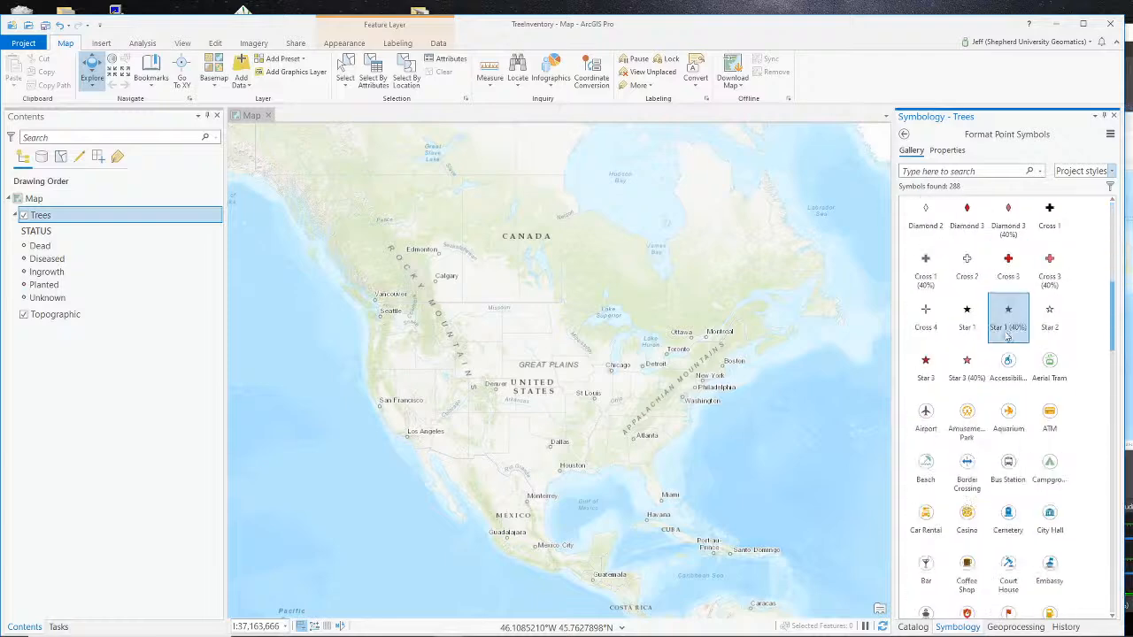
scroll(1011, 333, "up", 10)
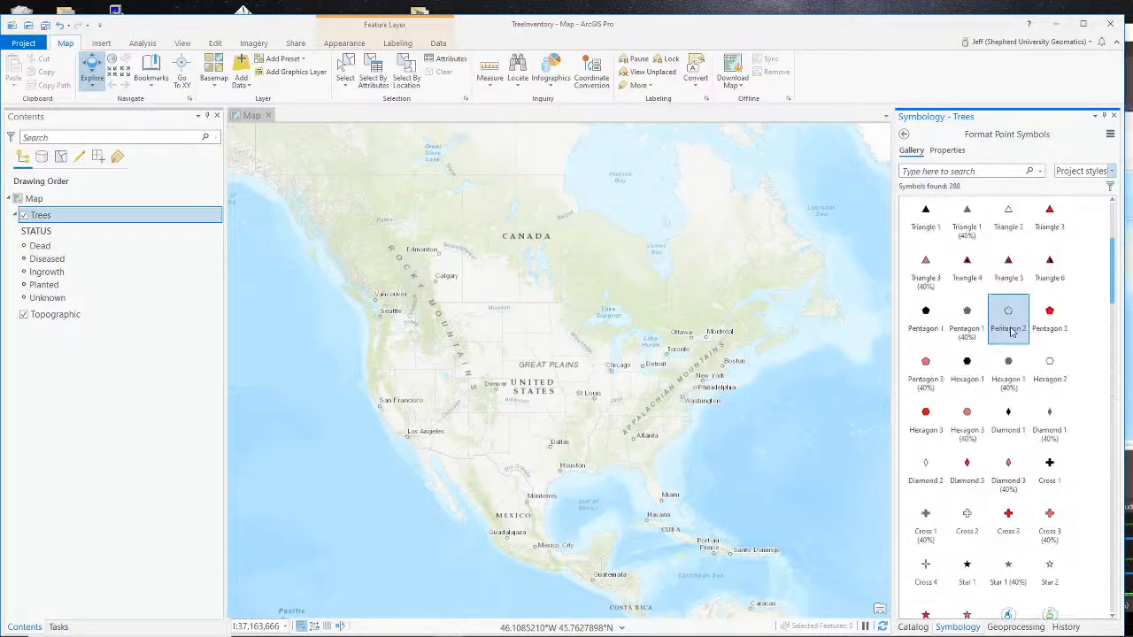
left_click(1112, 172)
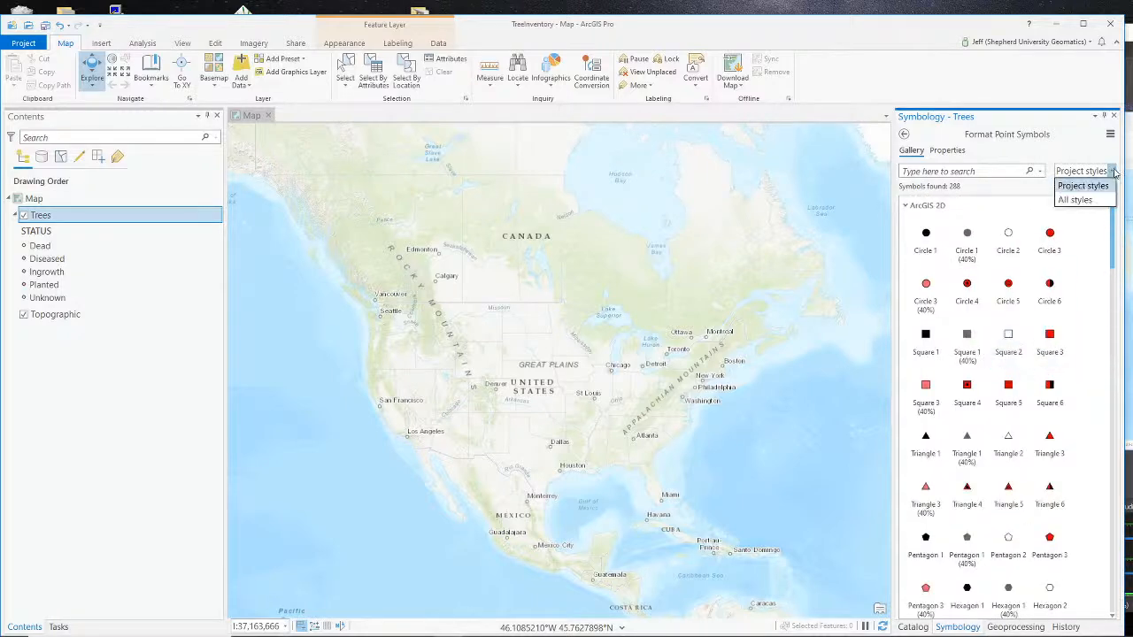
left_click(1076, 200)
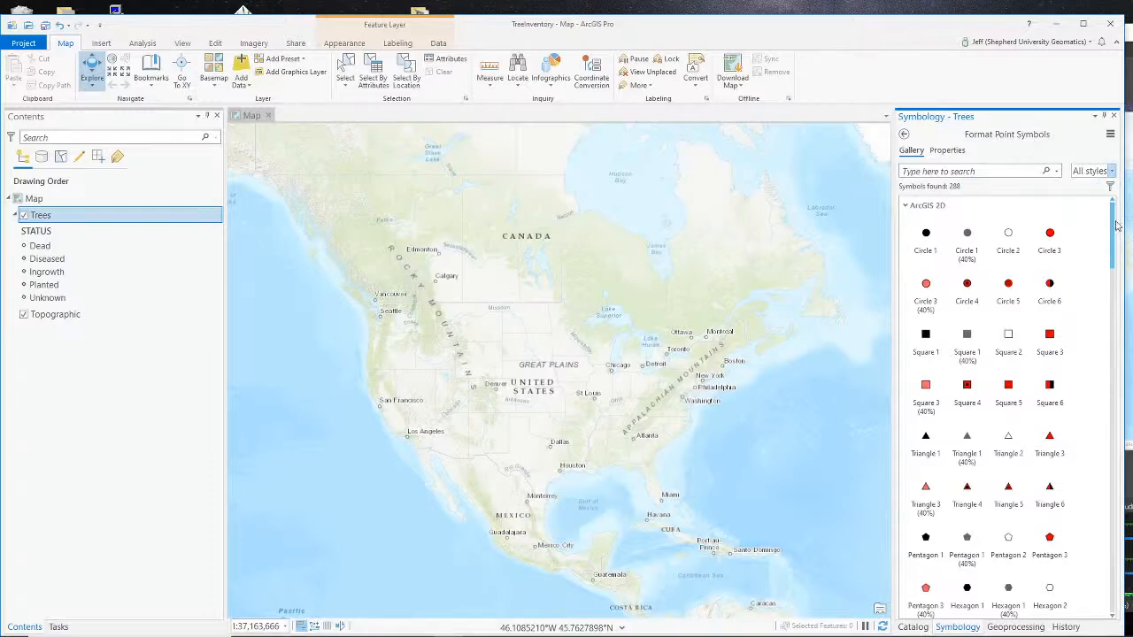
scroll(1059, 518, "down", 20)
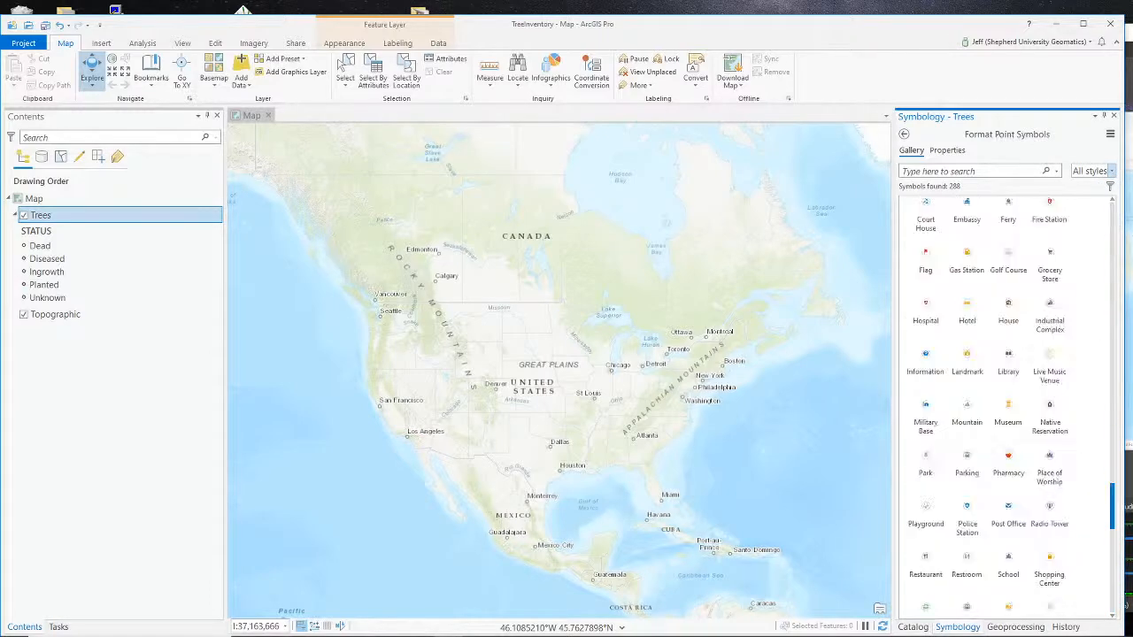
left_click_drag(1060, 518, 1080, 209)
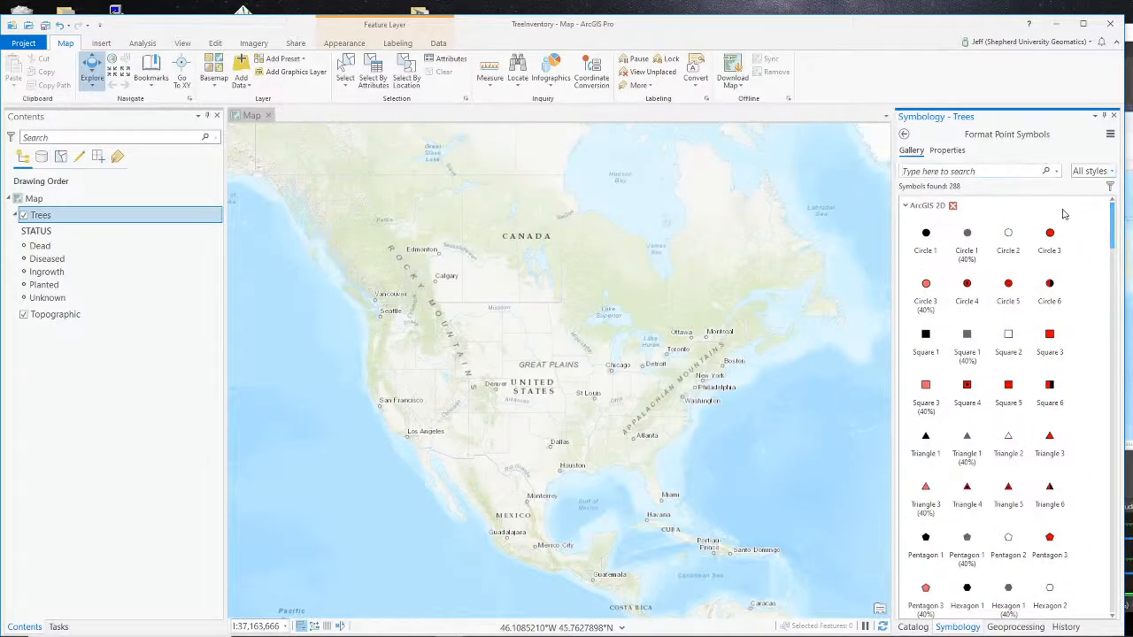
Search the symbol gallery for 'park' and apply the green Park pushpin to every class.
type("park")
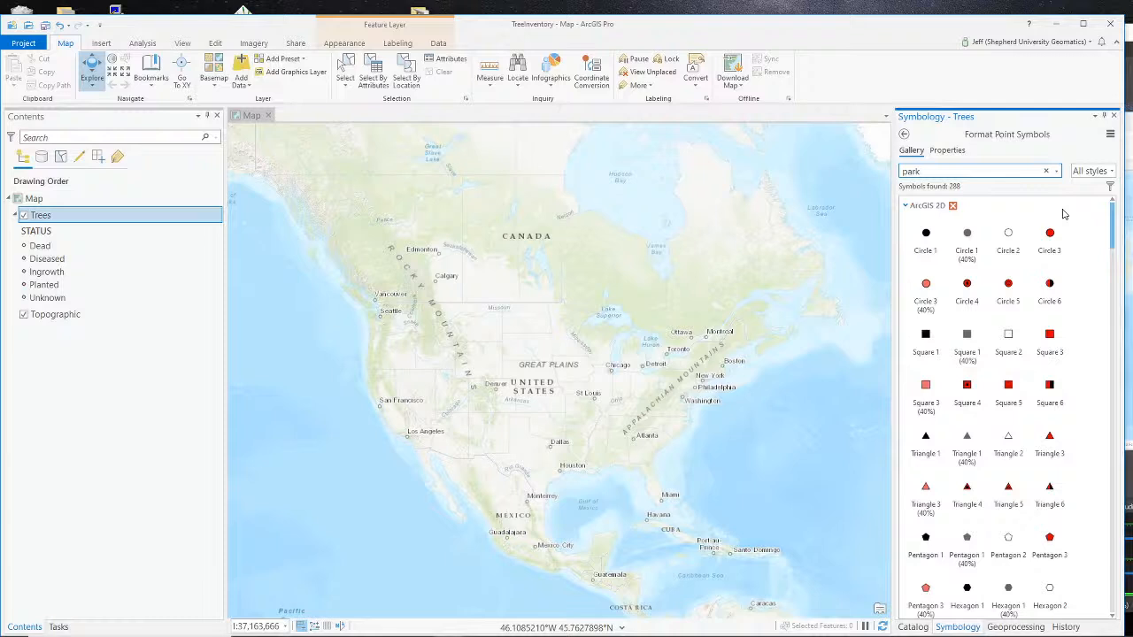
key("Return")
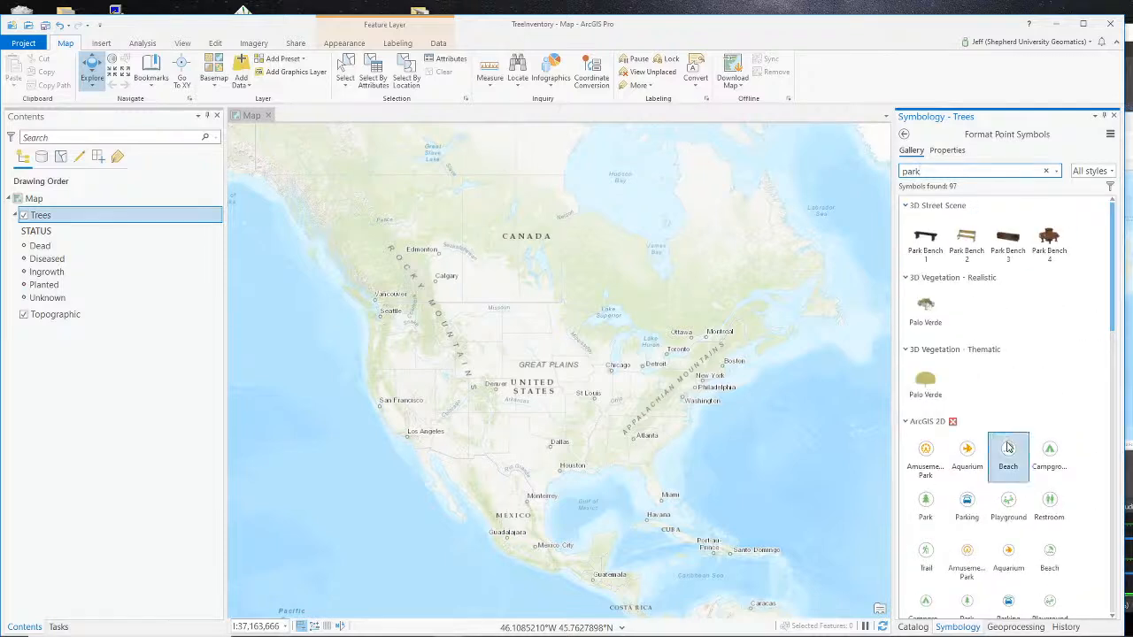
scroll(1007, 451, "down", 2)
scroll(973, 451, "down", 5)
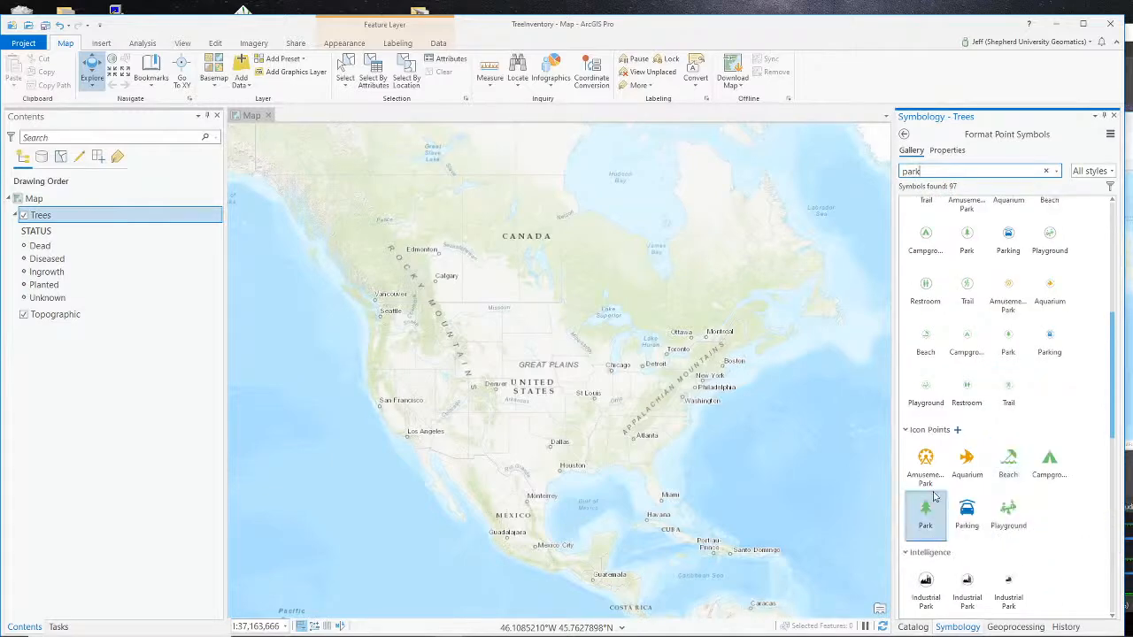
scroll(924, 476, "down", 2)
scroll(925, 476, "down", 3)
scroll(925, 477, "down", 10)
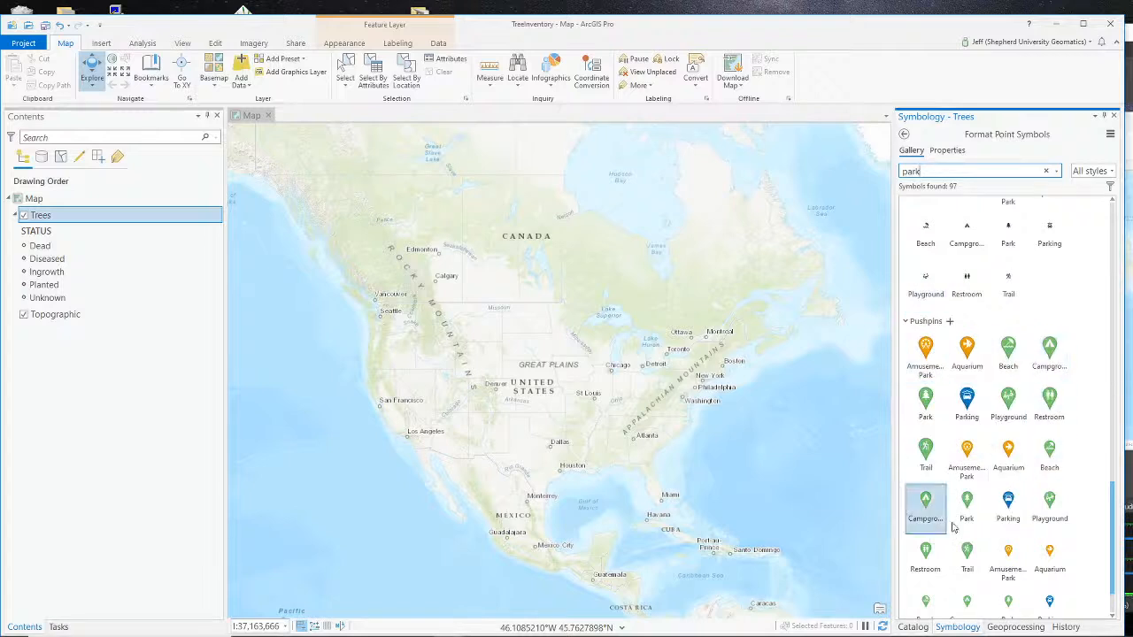
left_click(930, 405)
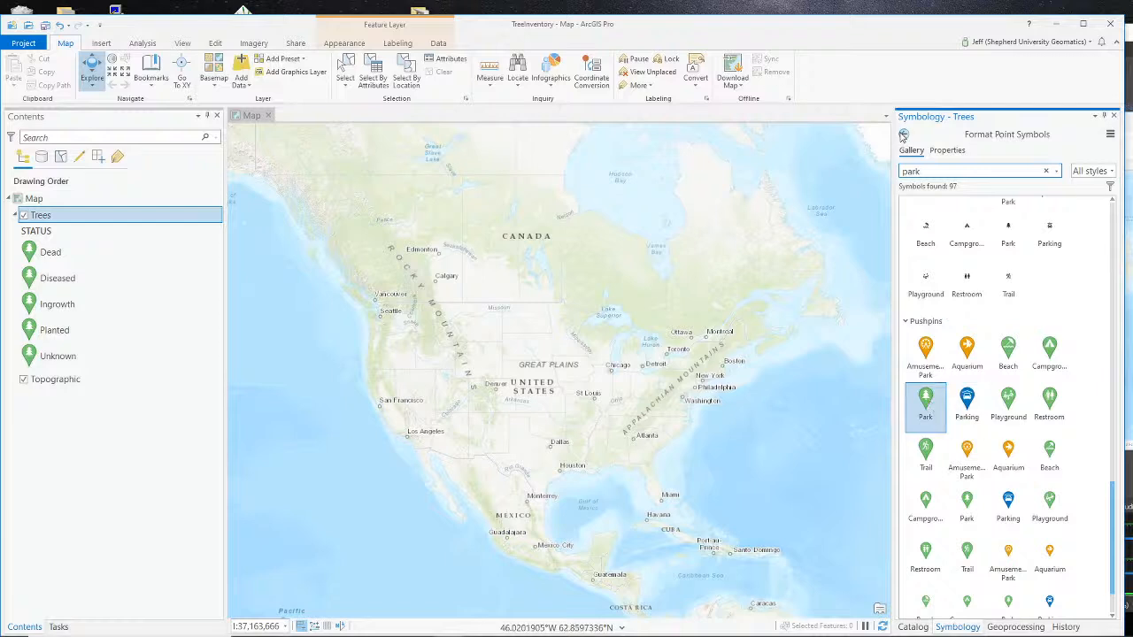
Return to the STATUS class list and open the Diseased class's own Format Point Symbol page.
left_click(904, 134)
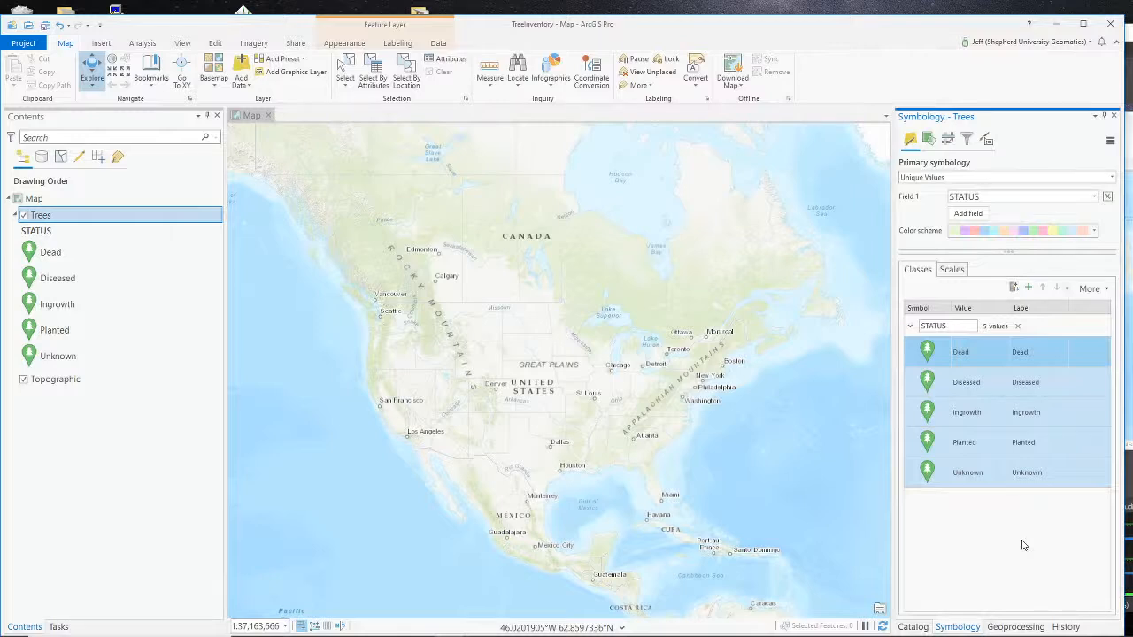
left_click(925, 383)
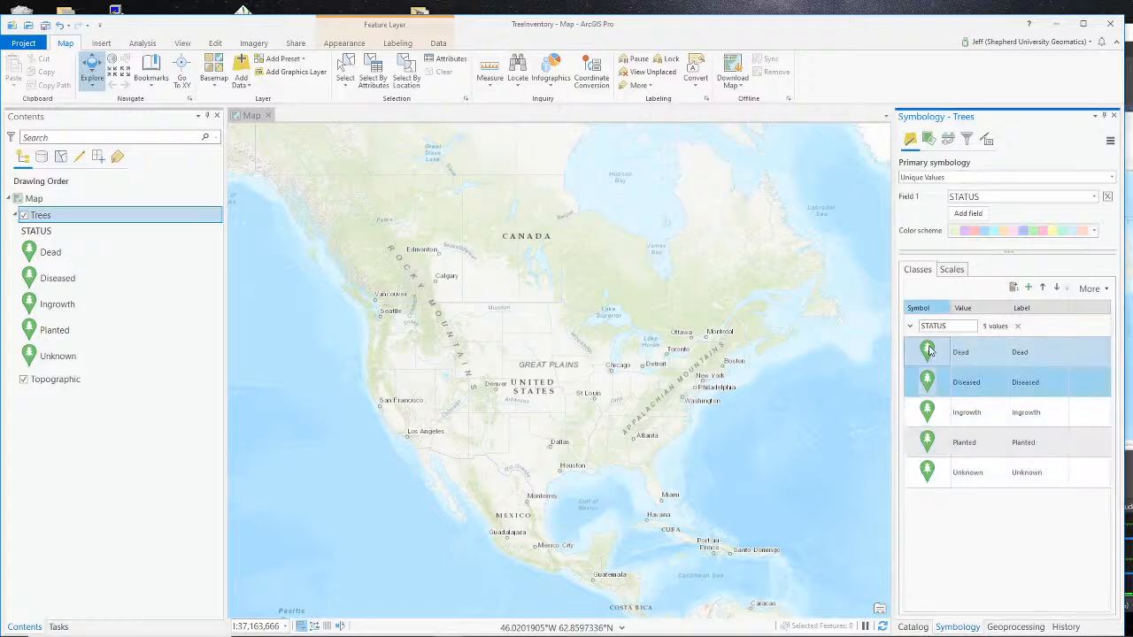
left_click(904, 134)
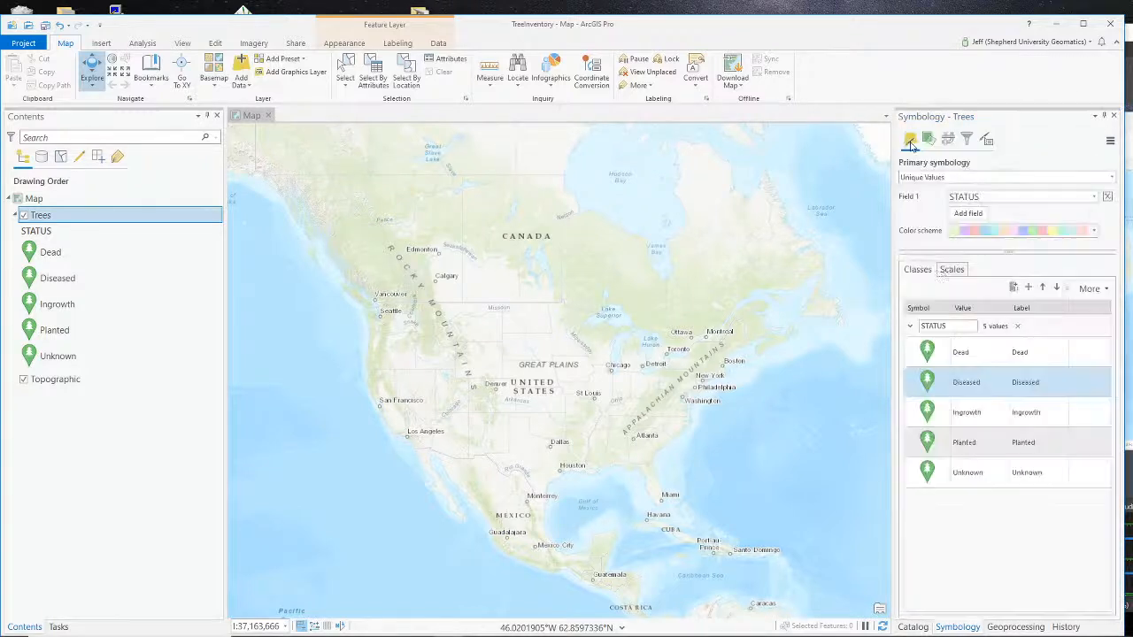
left_click(926, 381)
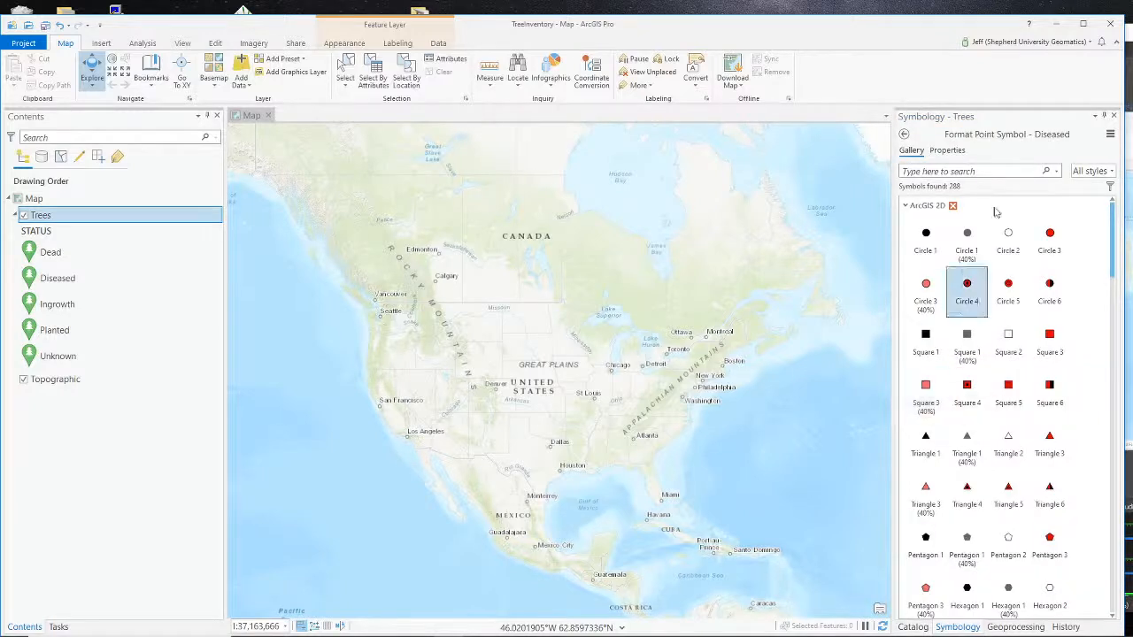
Make the Diseased pushpin dark brown, then open the Dead class symbol for editing.
left_click(947, 150)
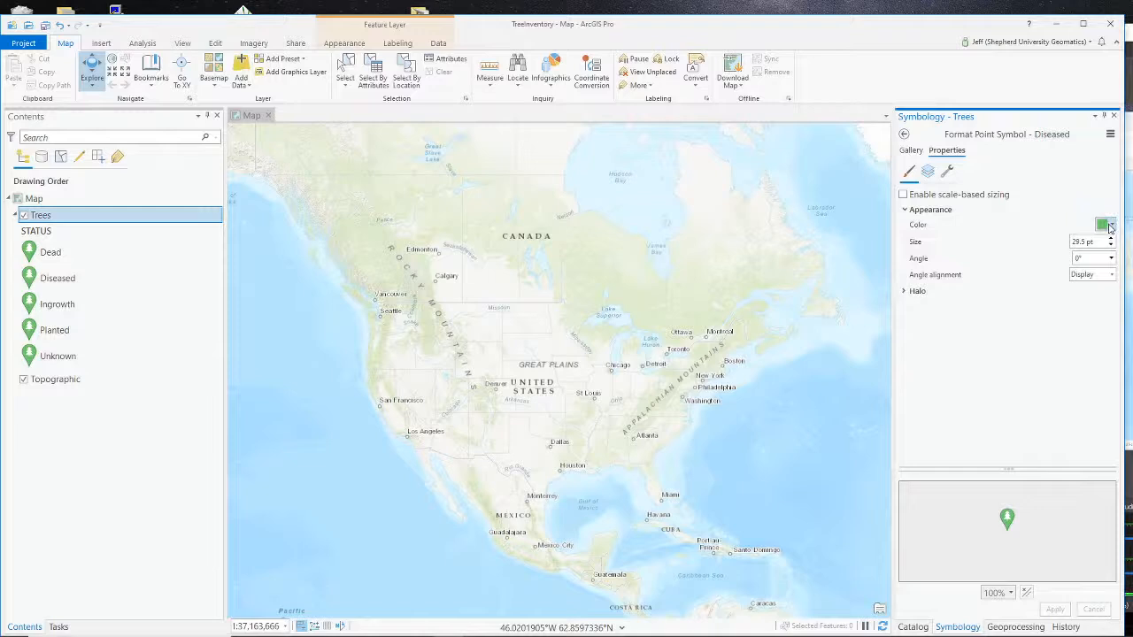
left_click(1110, 227)
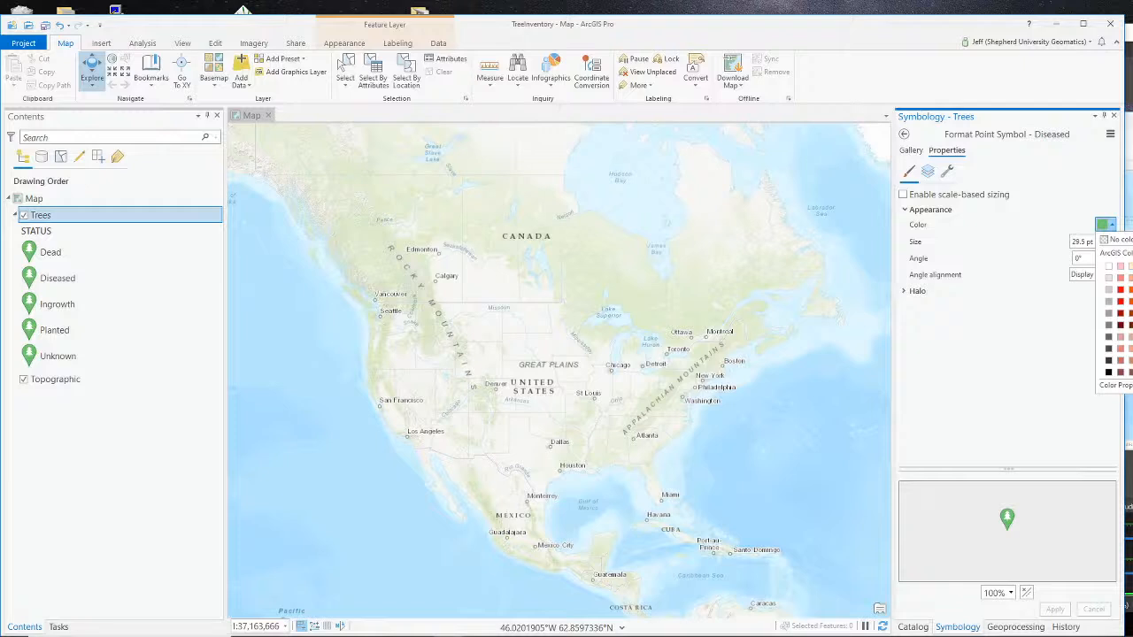
left_click(1120, 373)
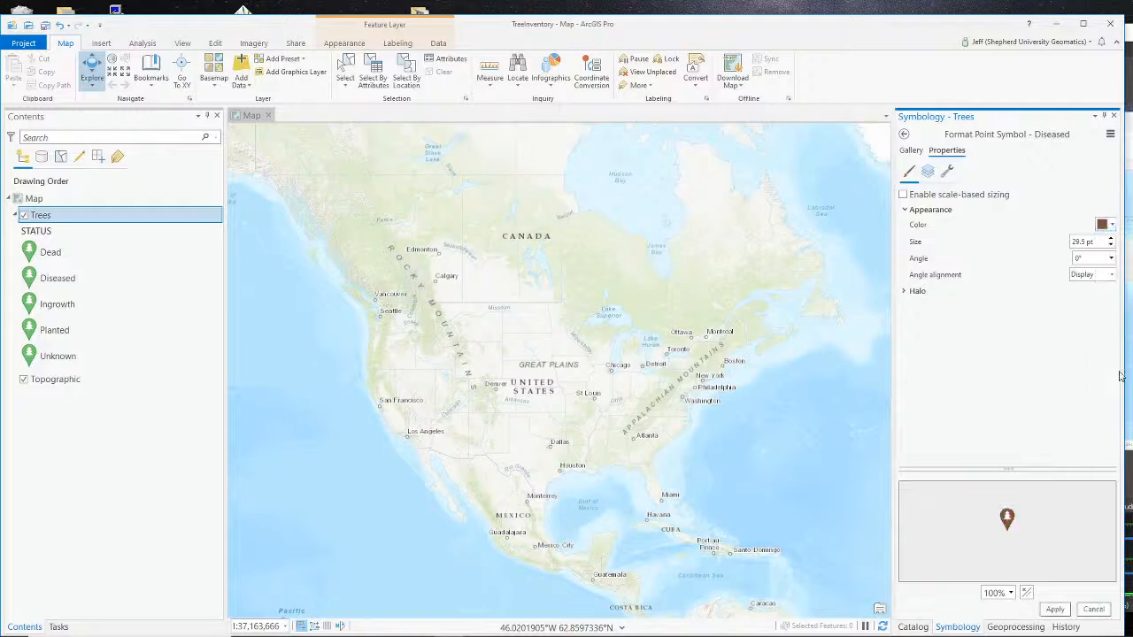
left_click(1054, 610)
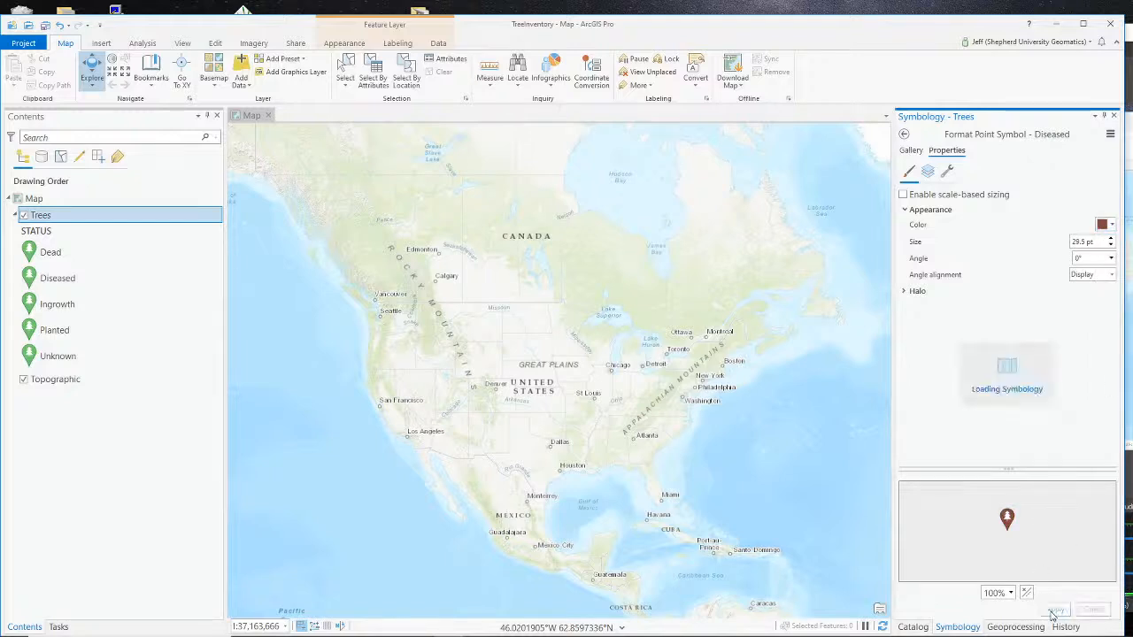
left_click(904, 134)
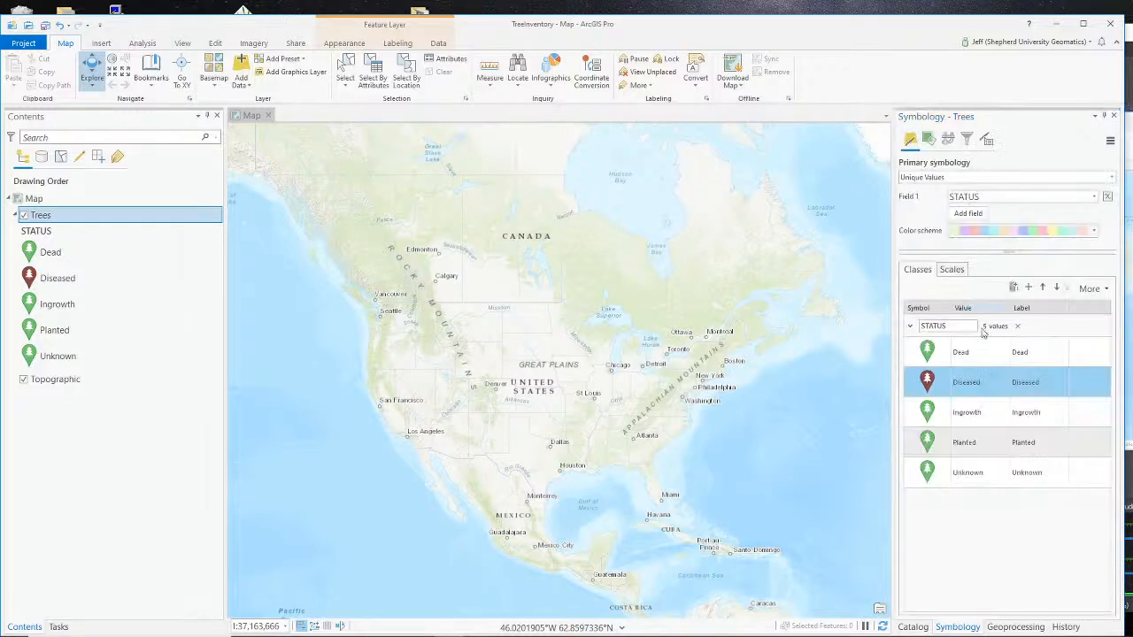
left_click(927, 352)
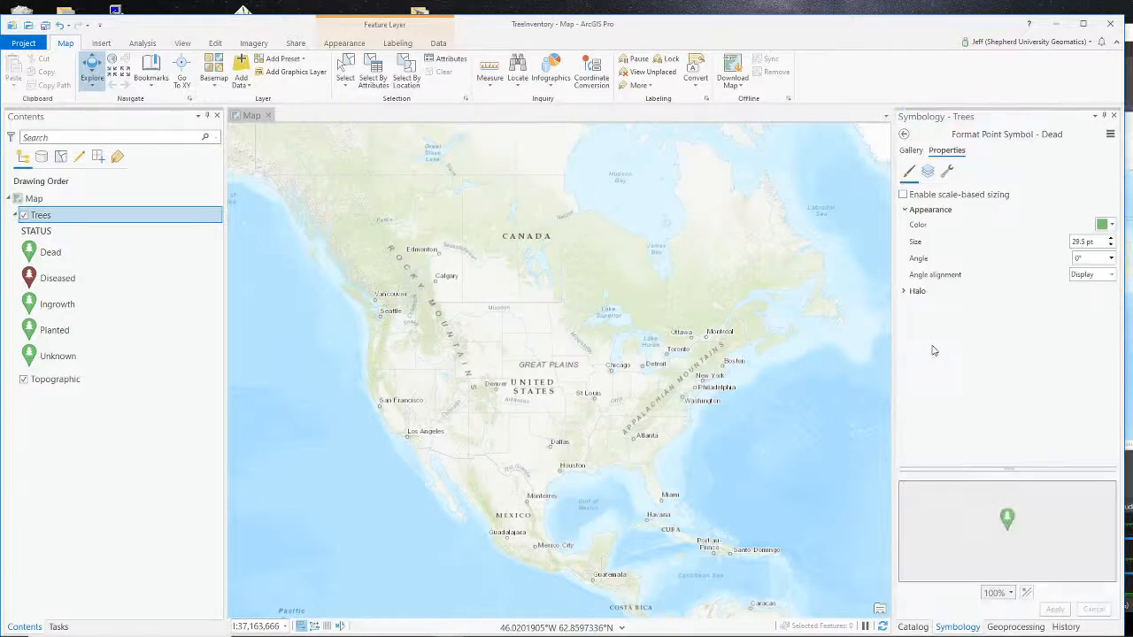
Color the Dead class pushpin dark grey and apply it.
left_click(1112, 226)
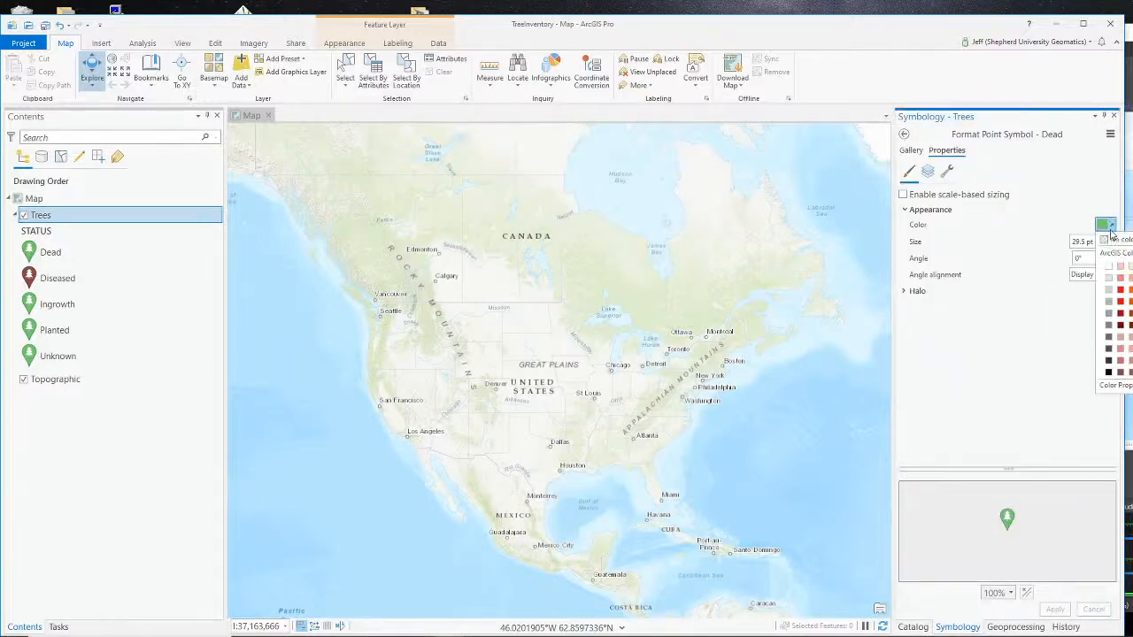
left_click(1107, 343)
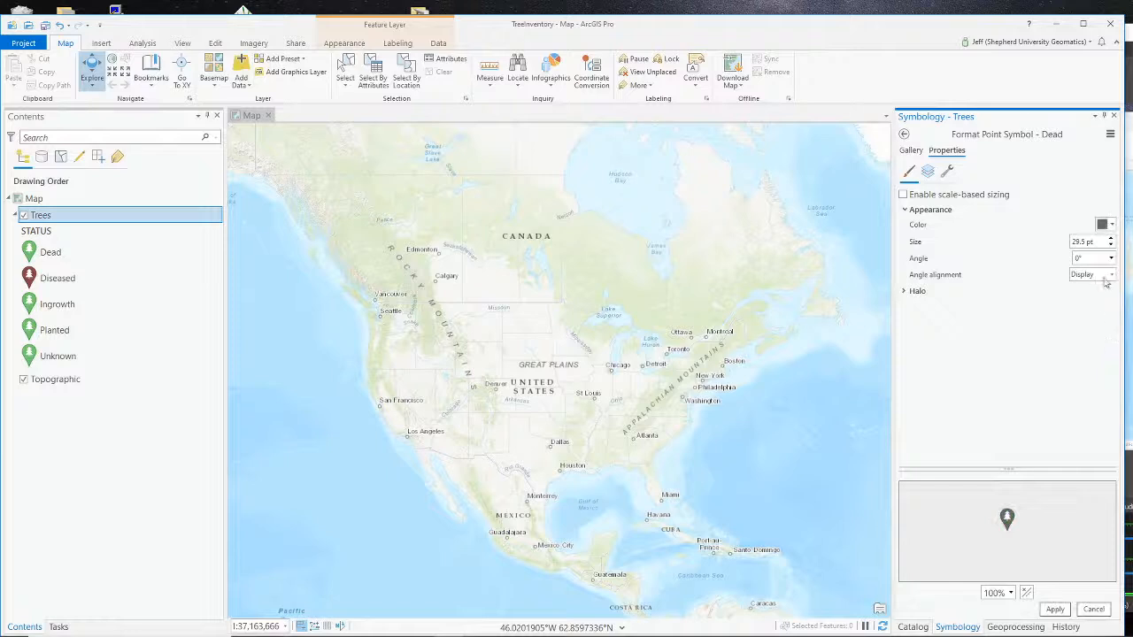
left_click(1106, 225)
left_click(1109, 353)
left_click(1055, 609)
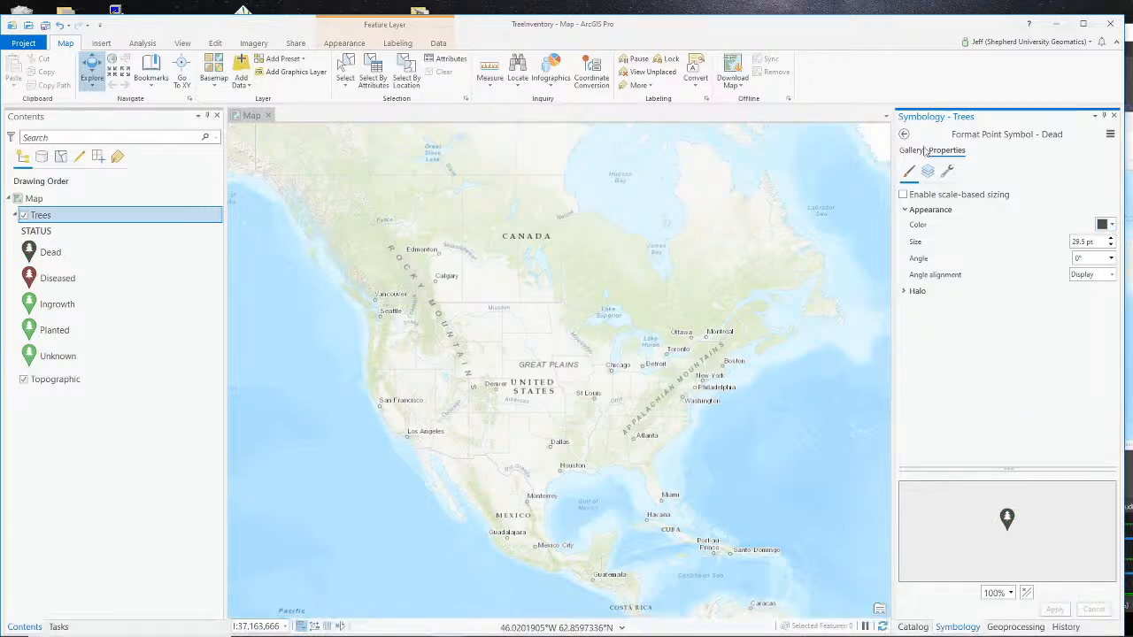
left_click(904, 133)
Color the Ingrowth class pushpin dark green and apply it.
left_click(927, 411)
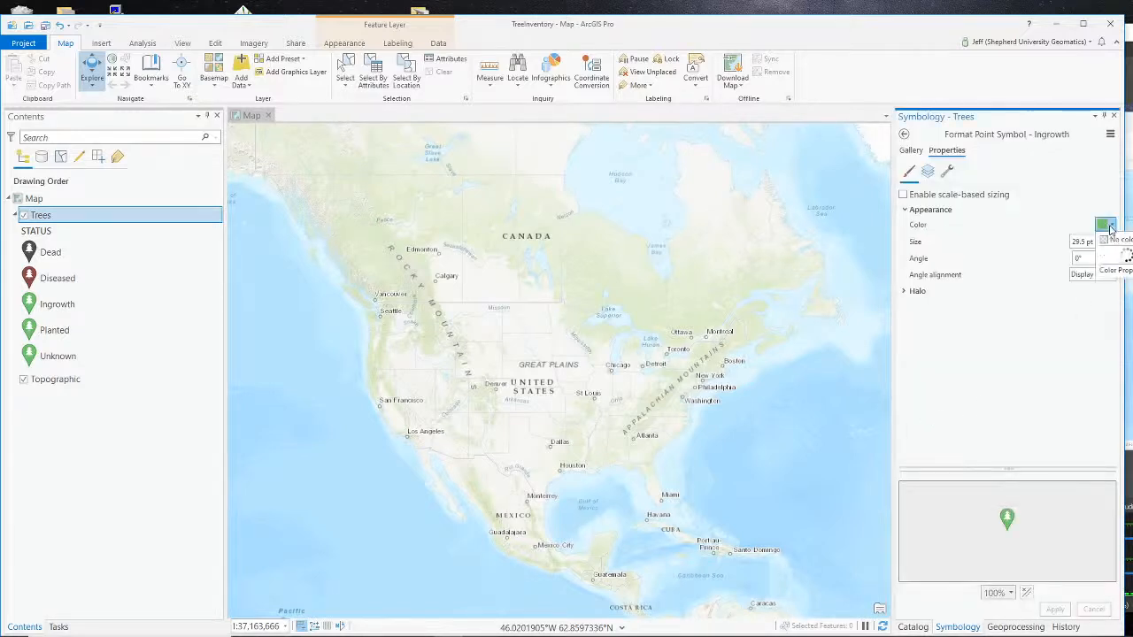
left_click(1108, 224)
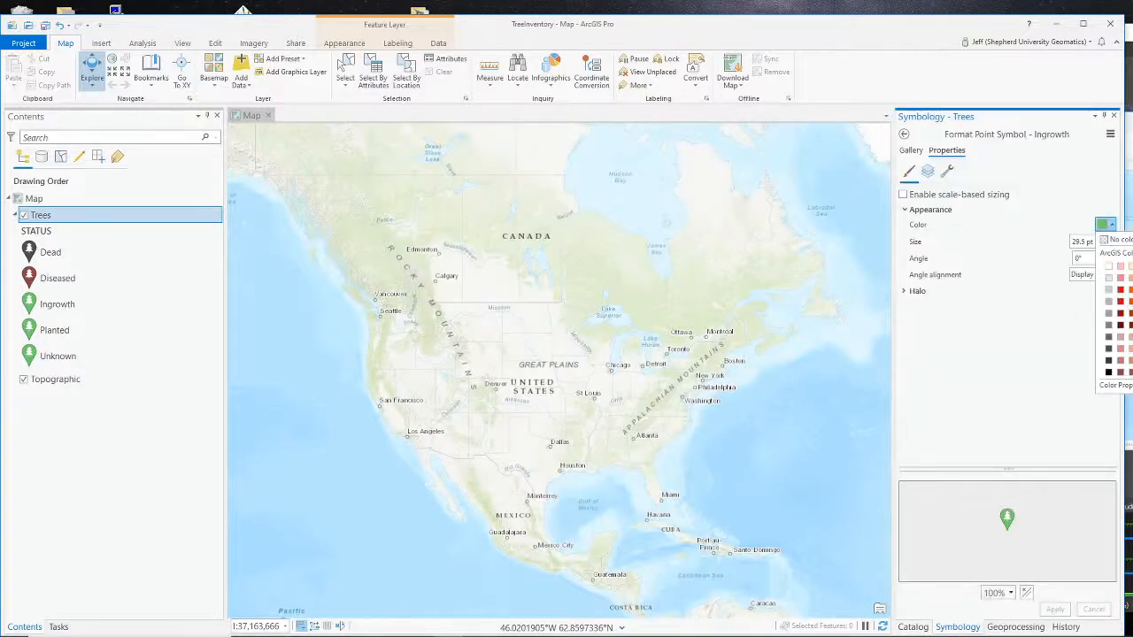
left_click(1132, 325)
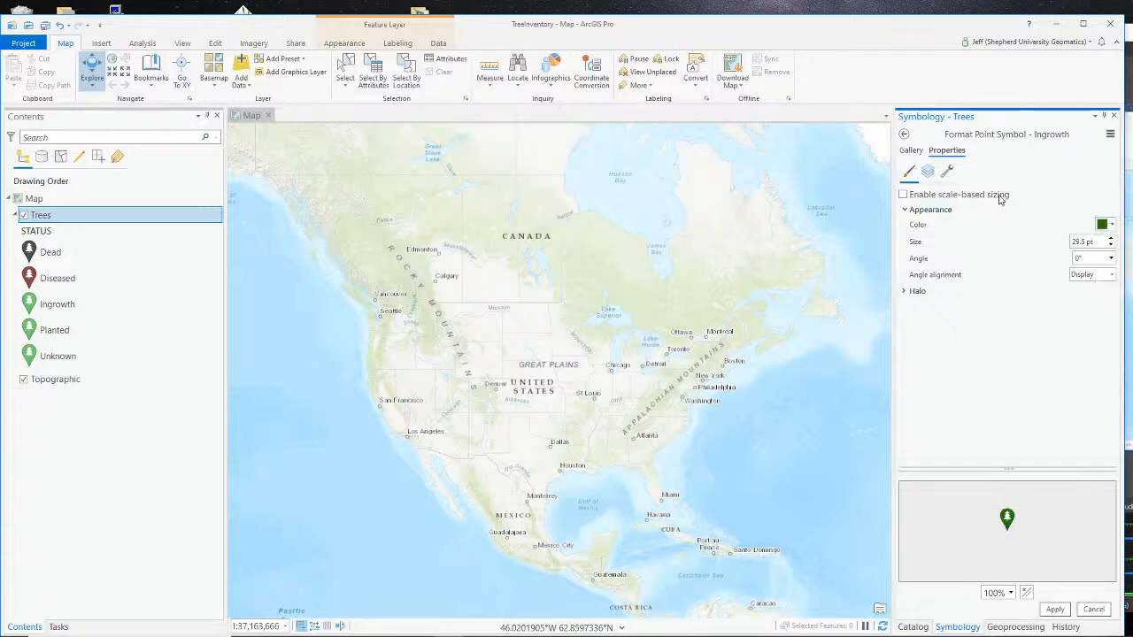
left_click(1054, 609)
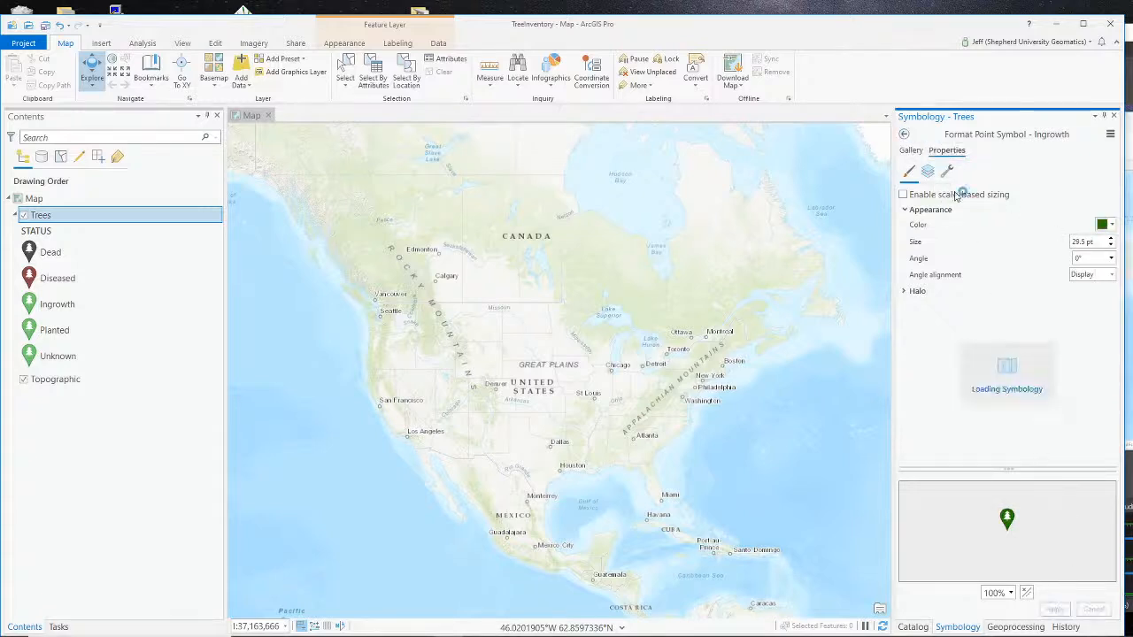
left_click(904, 134)
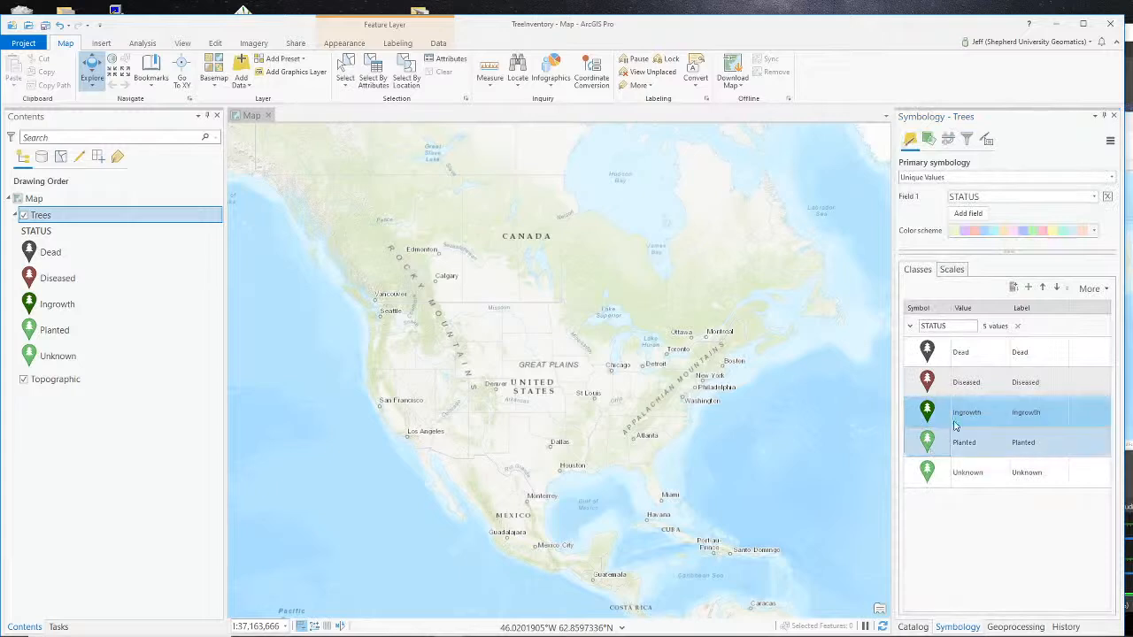
Color the Unknown class pushpin orange and apply it.
left_click(927, 472)
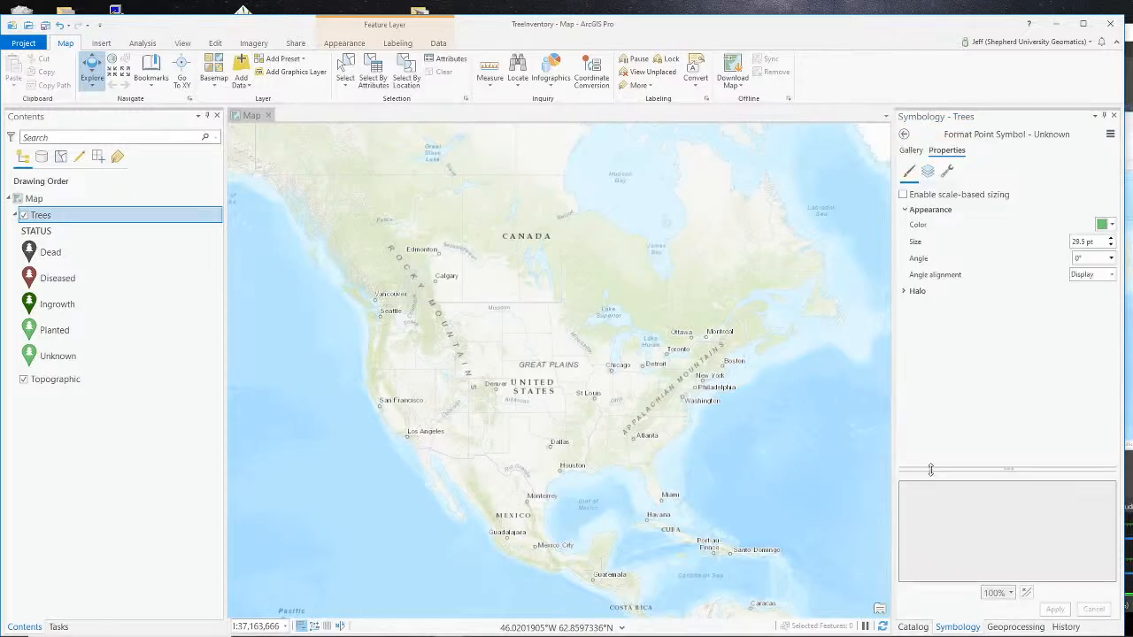
left_click(1107, 225)
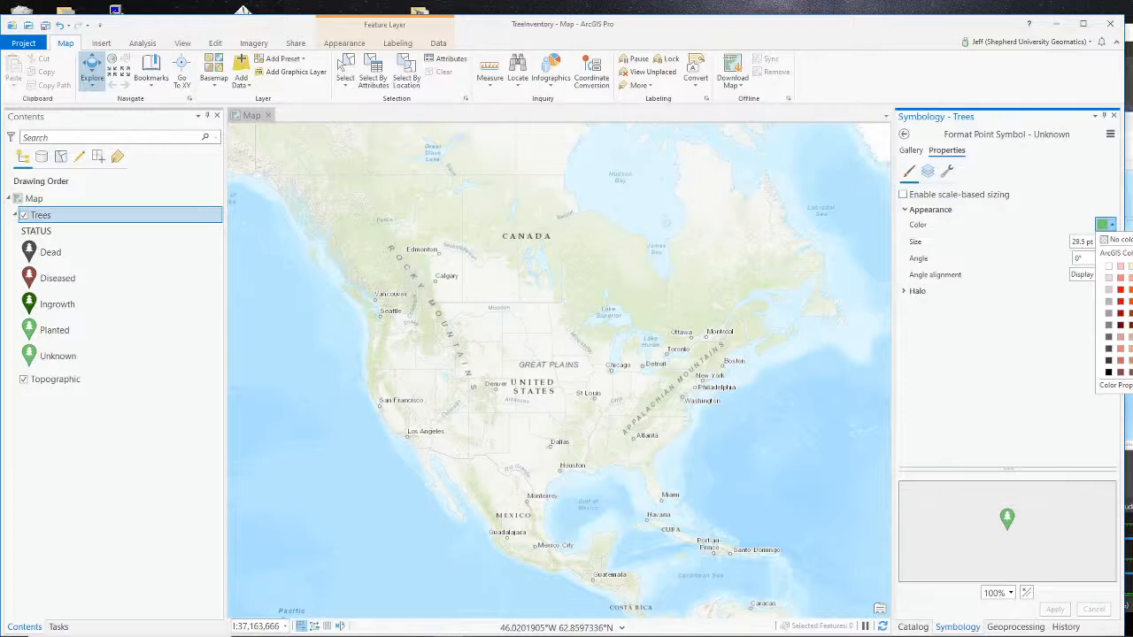
left_click(1132, 301)
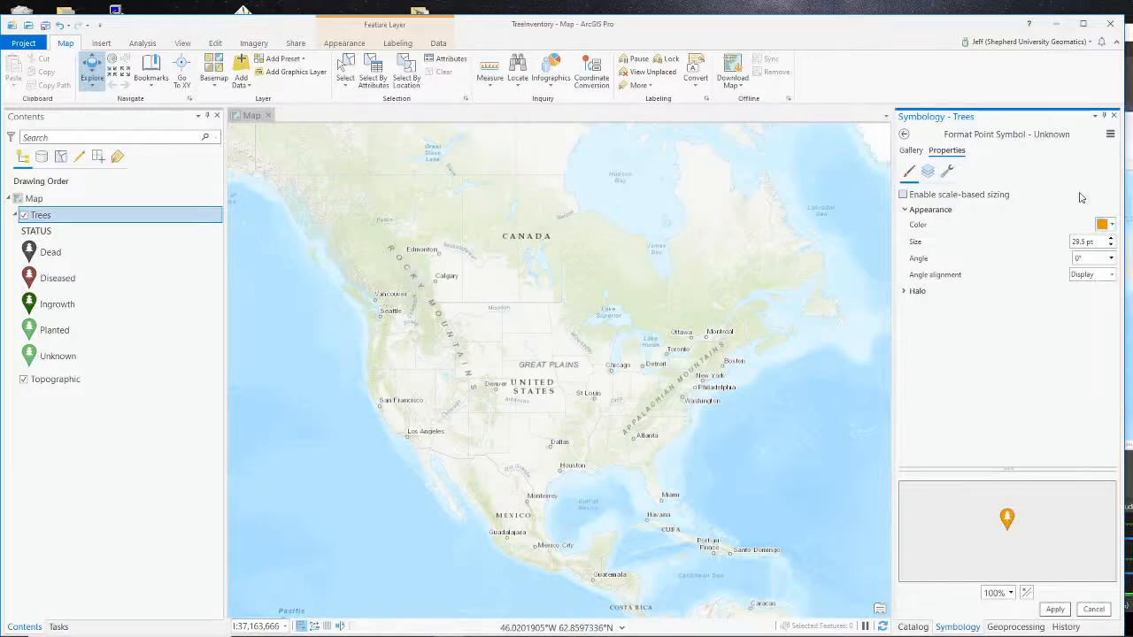
left_click(1055, 609)
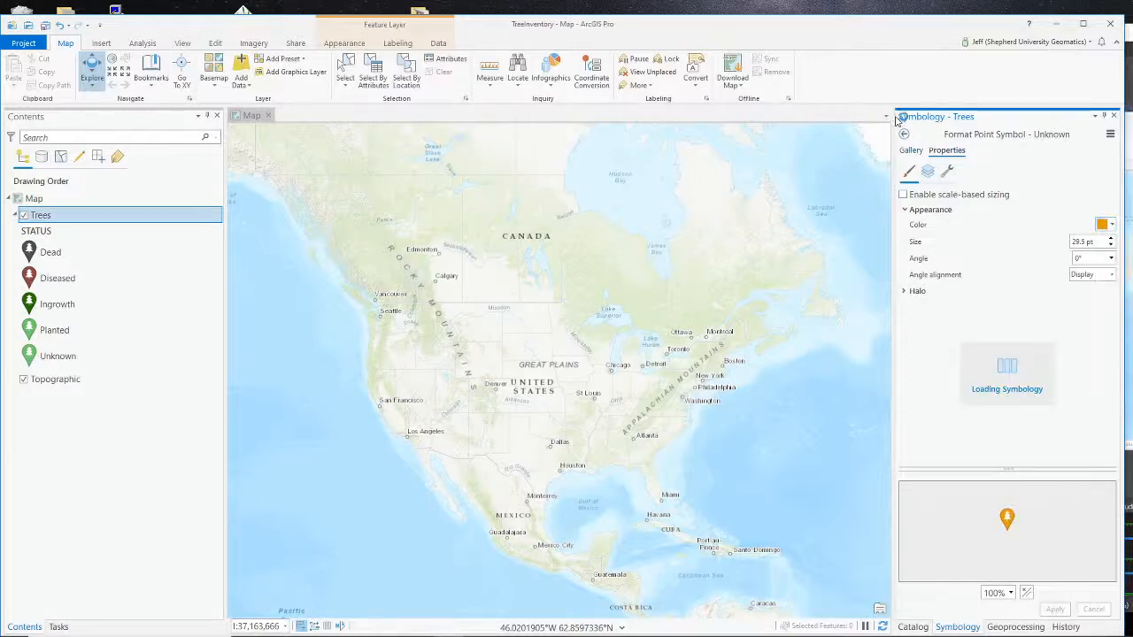
left_click(904, 135)
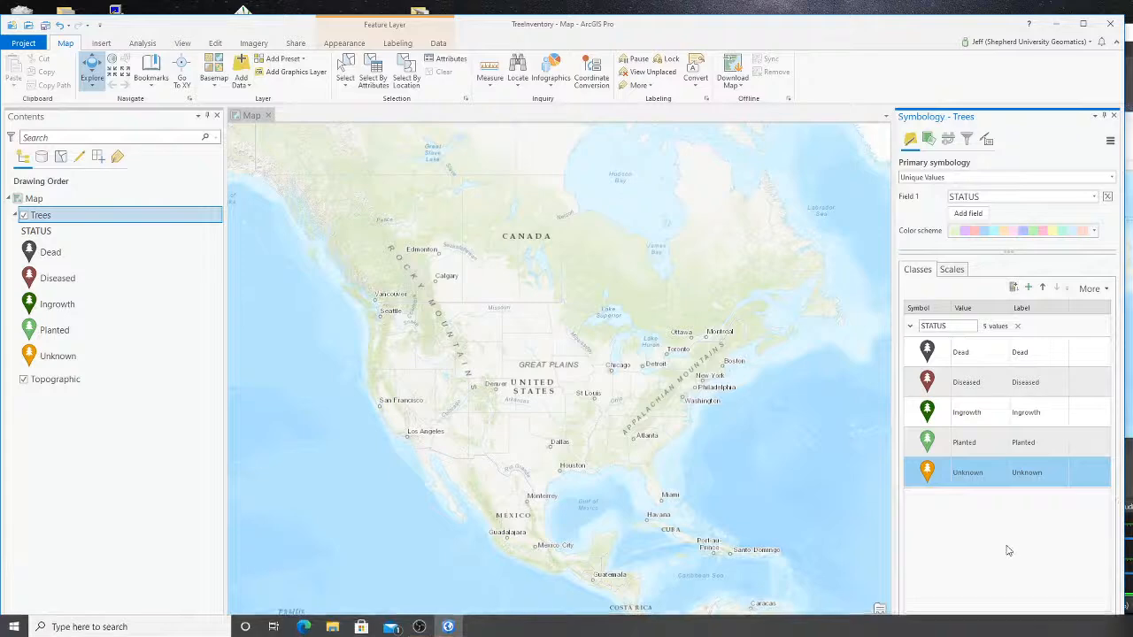
Save the ArcGIS Pro project.
left_click(1129, 214)
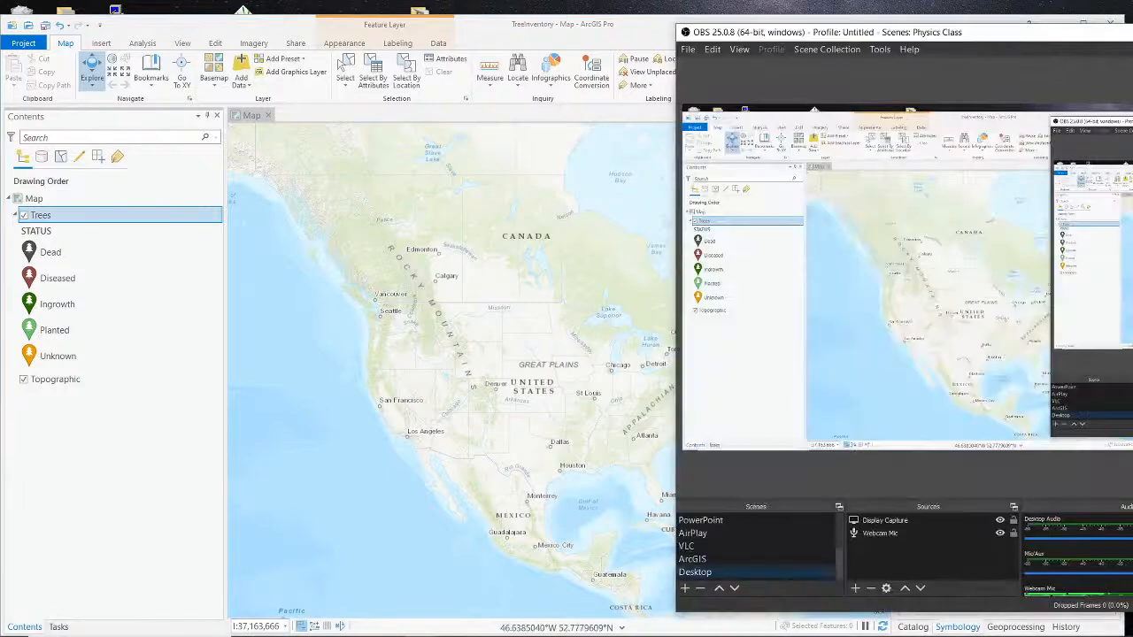
left_click(195, 36)
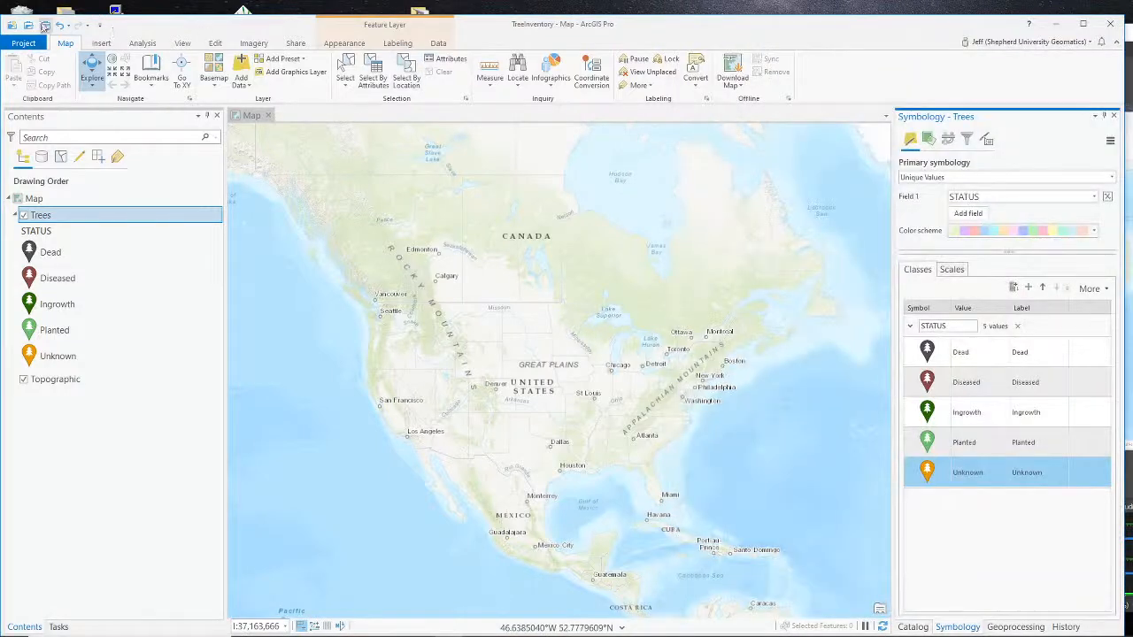
left_click(43, 26)
Switch the OBS recording to the Webcam Only scene.
left_click(1129, 214)
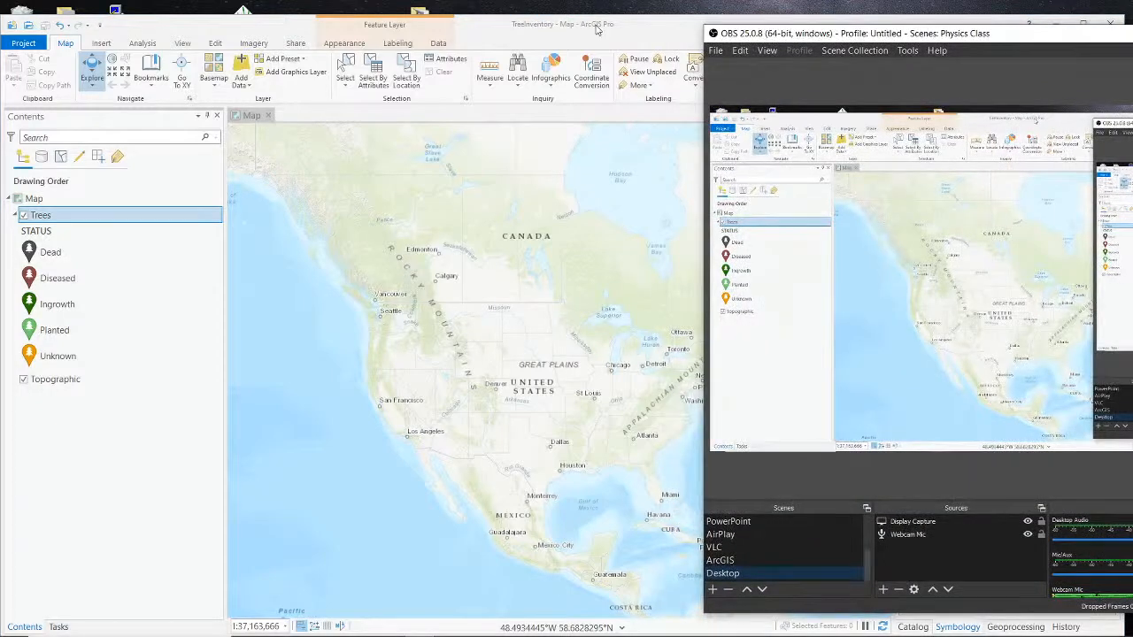
left_click_drag(597, 25, 603, 19)
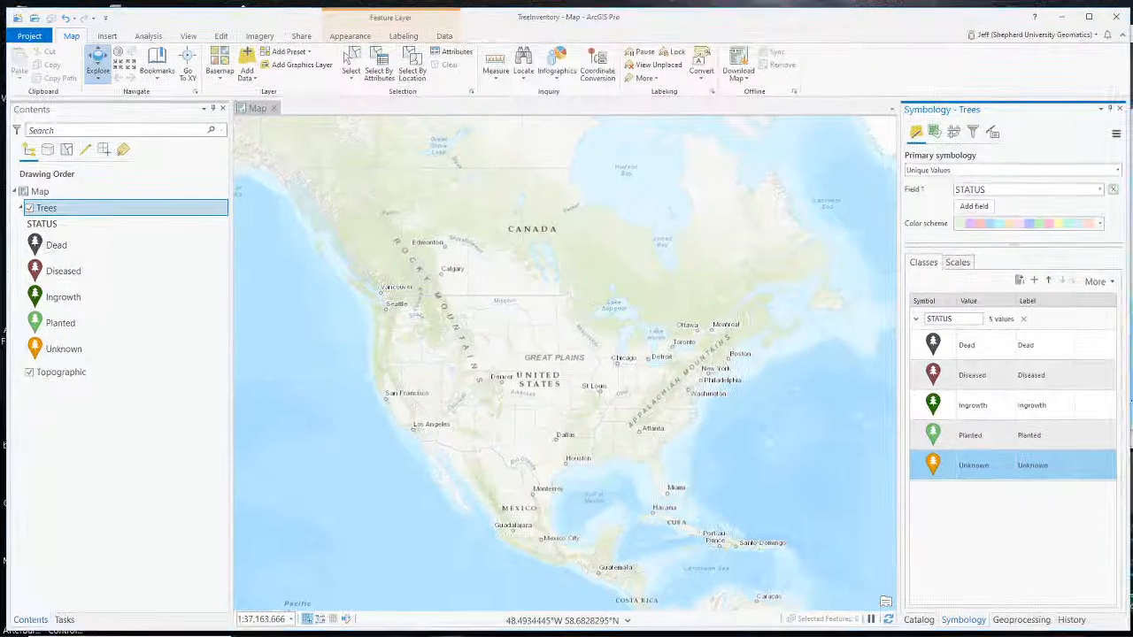
left_click(1129, 297)
left_click_drag(1124, 38, 1117, 24)
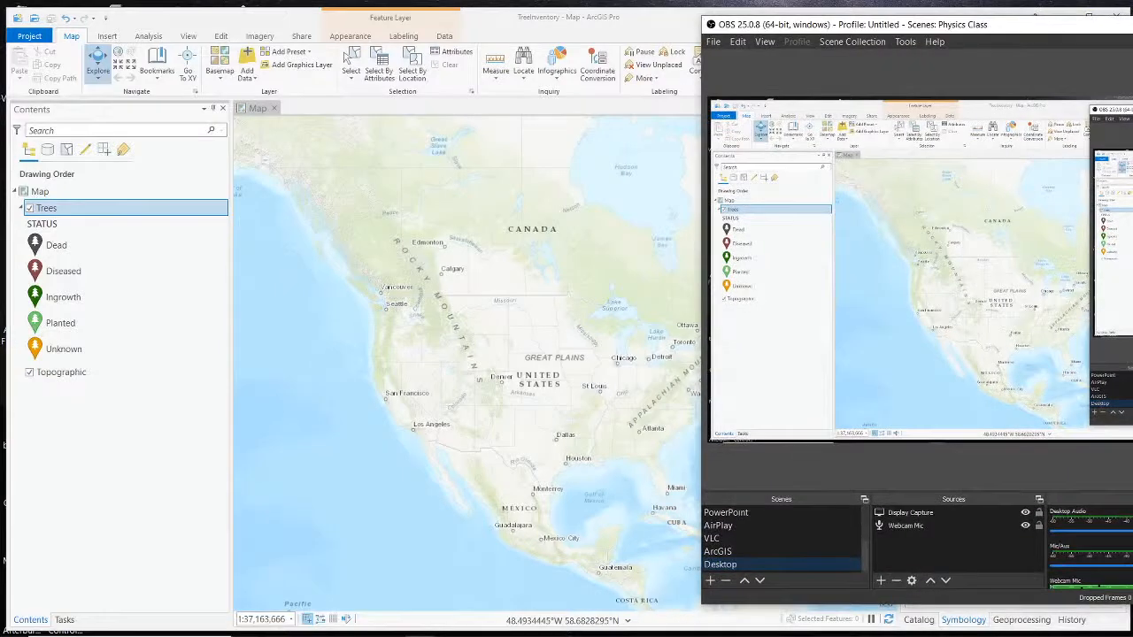
left_click(570, 33)
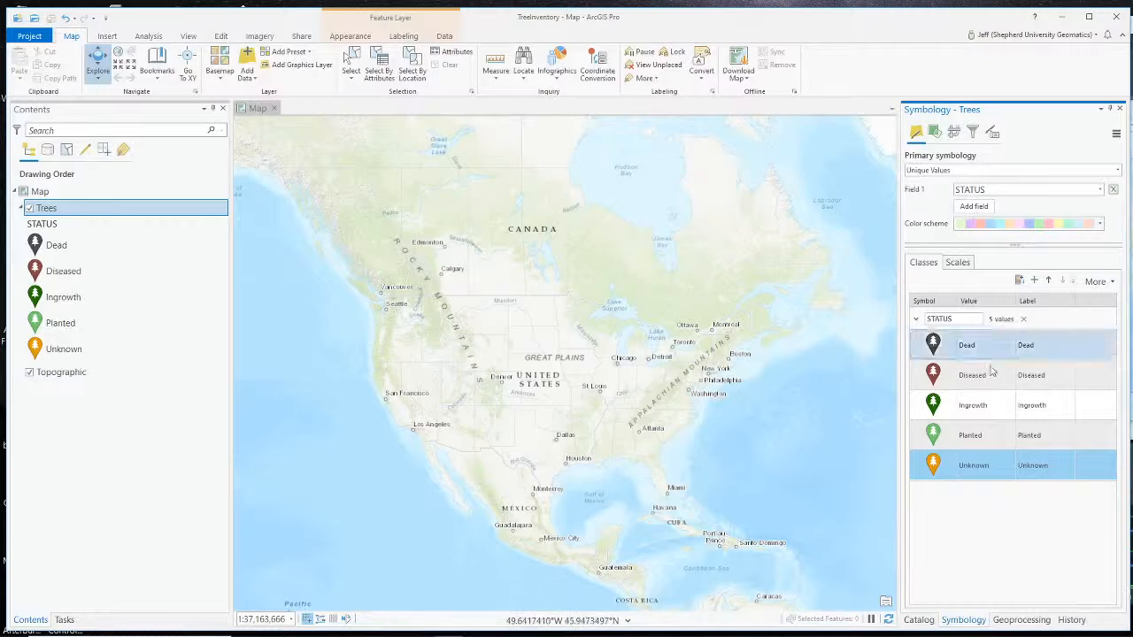
key("alt+Tab")
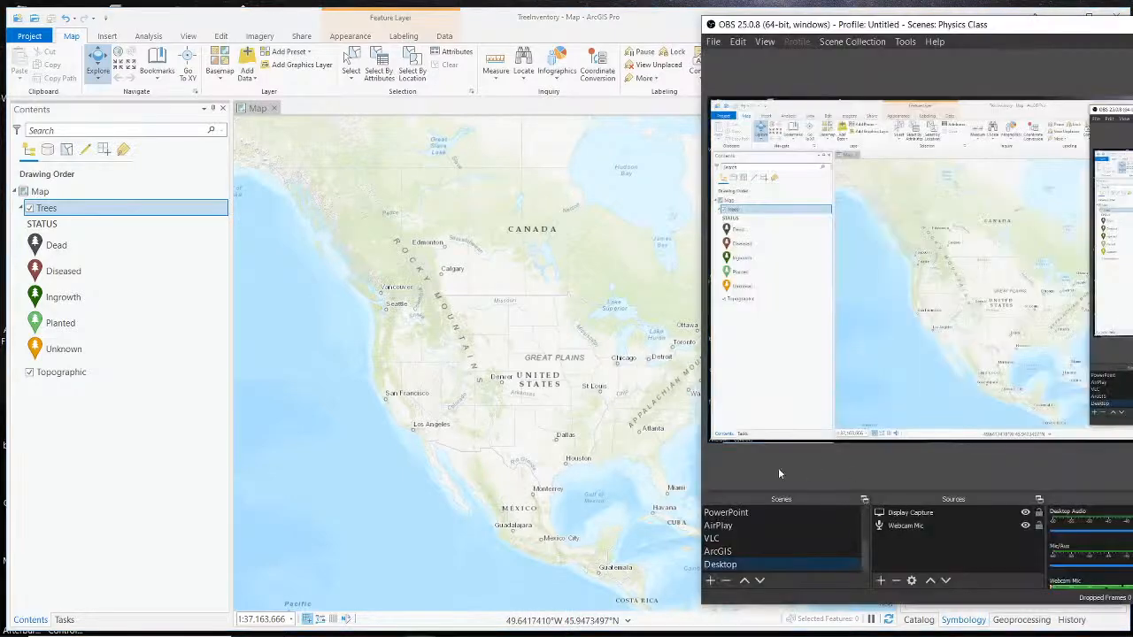
left_click(748, 538)
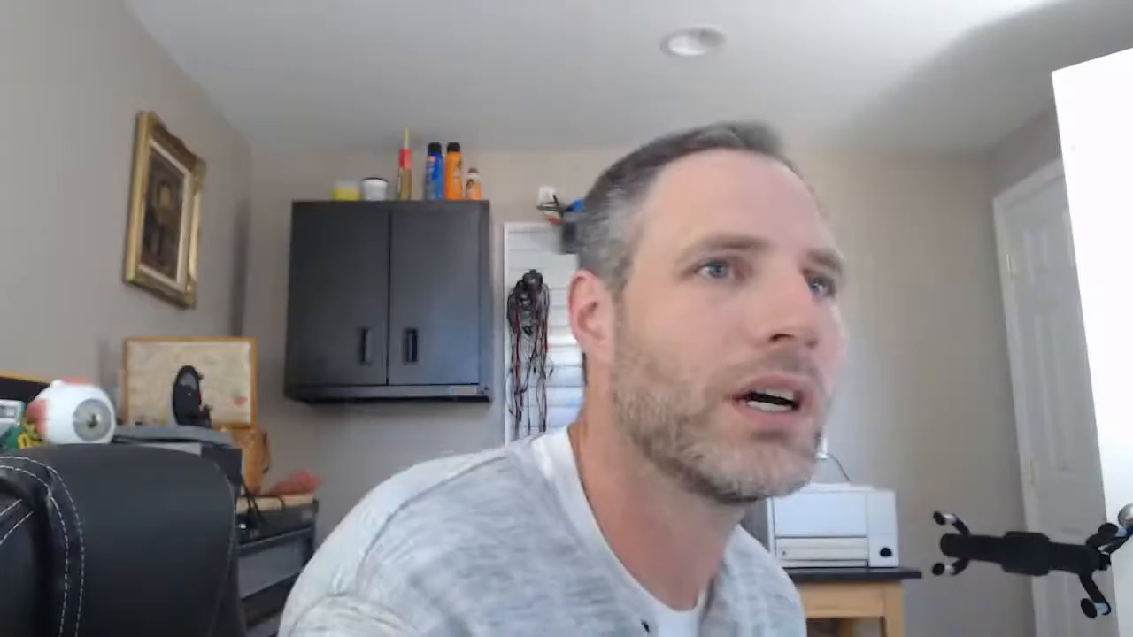
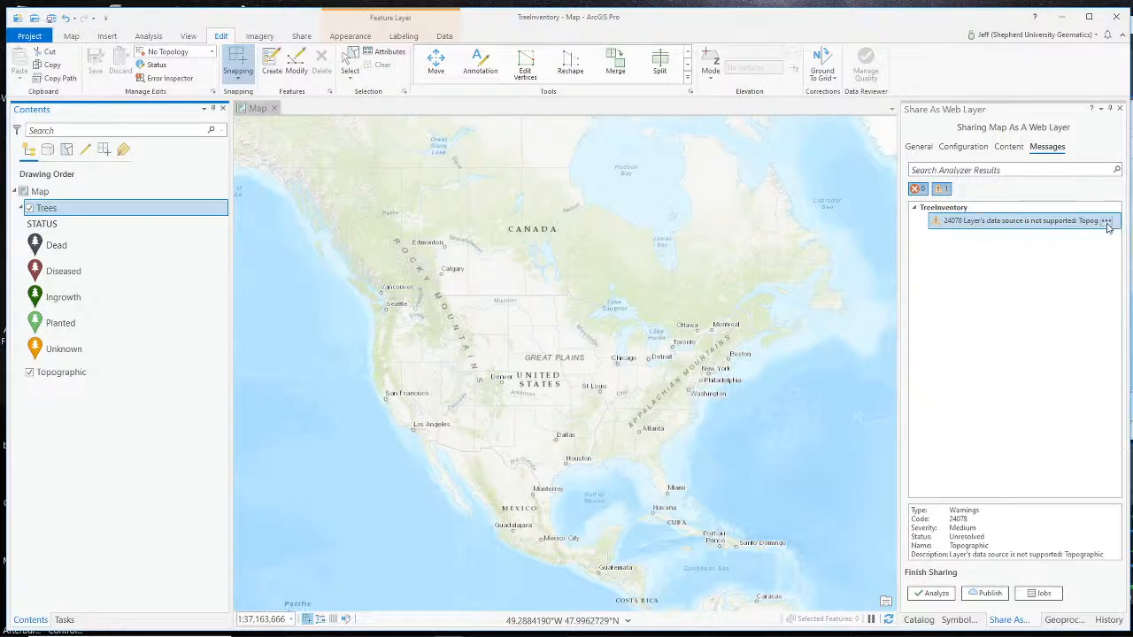
Open the Manage Templates pane listing the Trees templates Dead, Diseased, Ingrowth, Planted and Unknown.
left_click(938, 227)
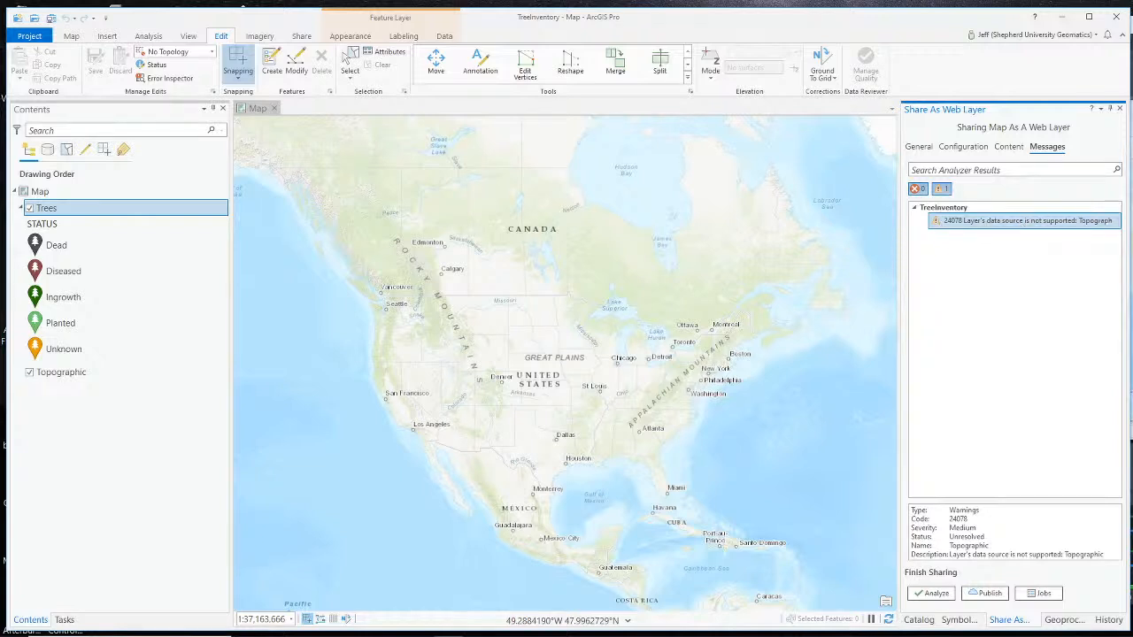
key("alt+Tab")
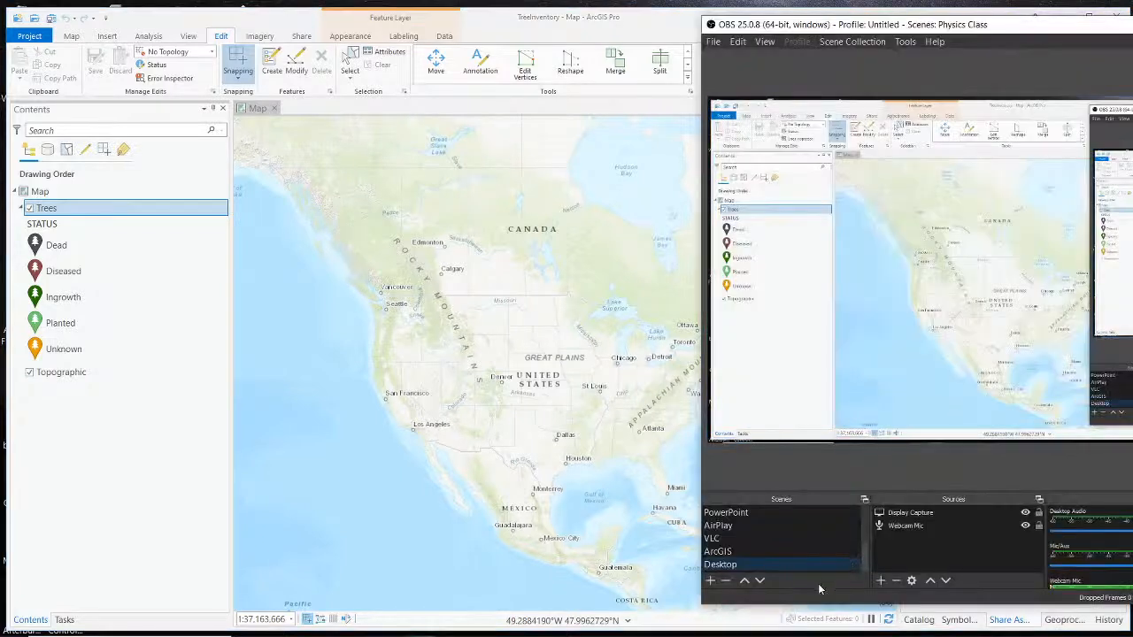
scroll(782, 531, "up", 3)
left_click(782, 538)
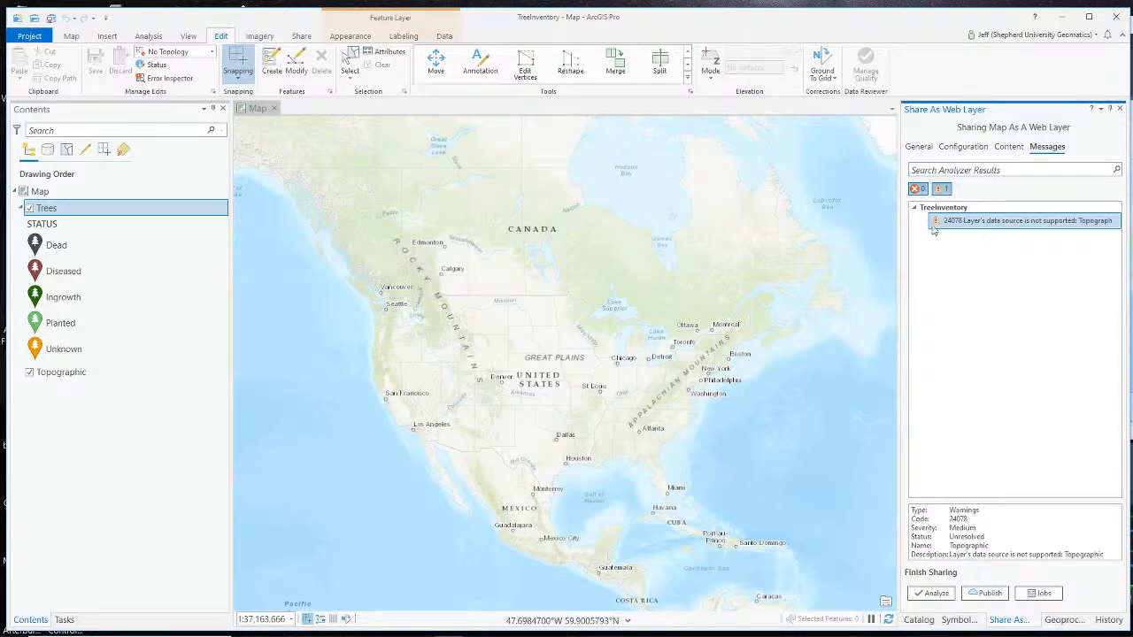
left_click(329, 93)
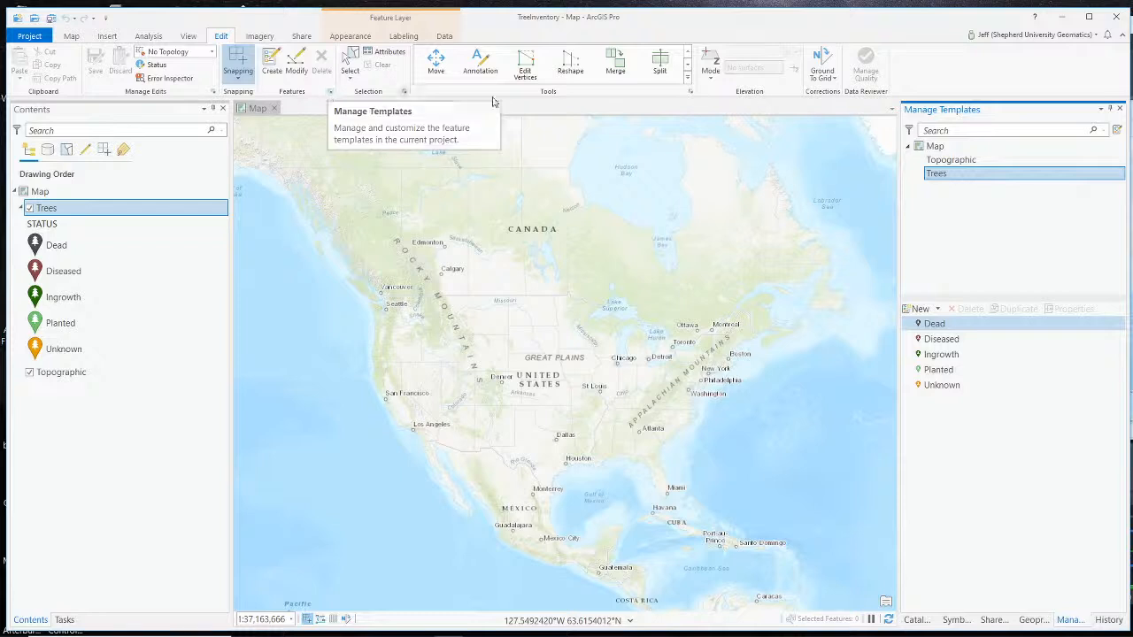
Create all Trees feature templates, then analyze and publish, which fails because TreeInventory already exists.
right_click(942, 177)
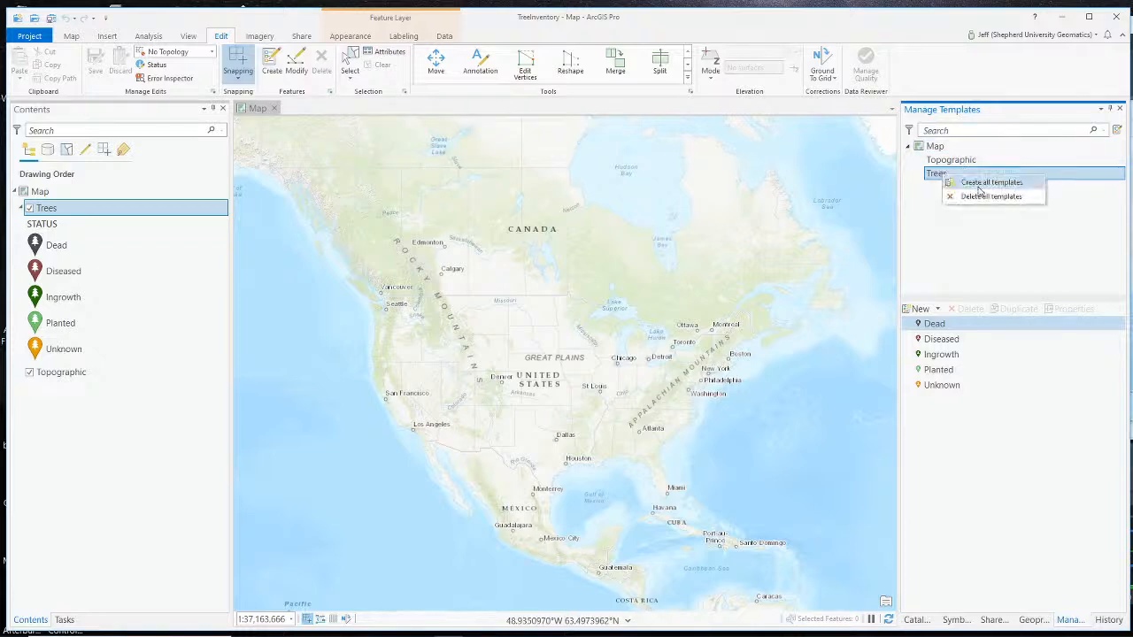
left_click(1009, 184)
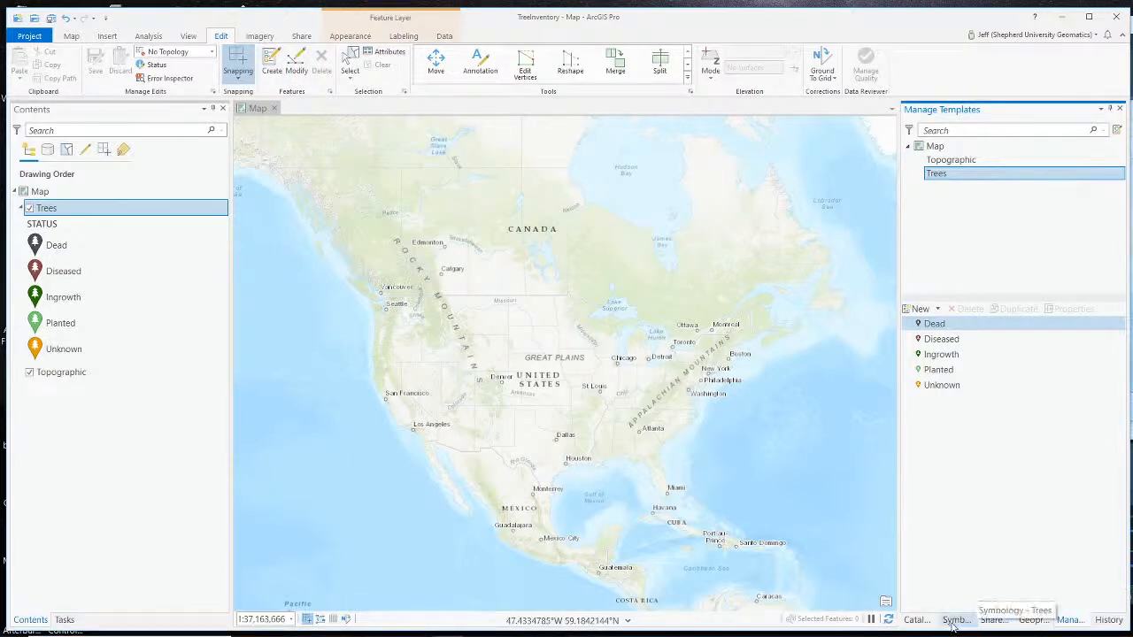
left_click(992, 622)
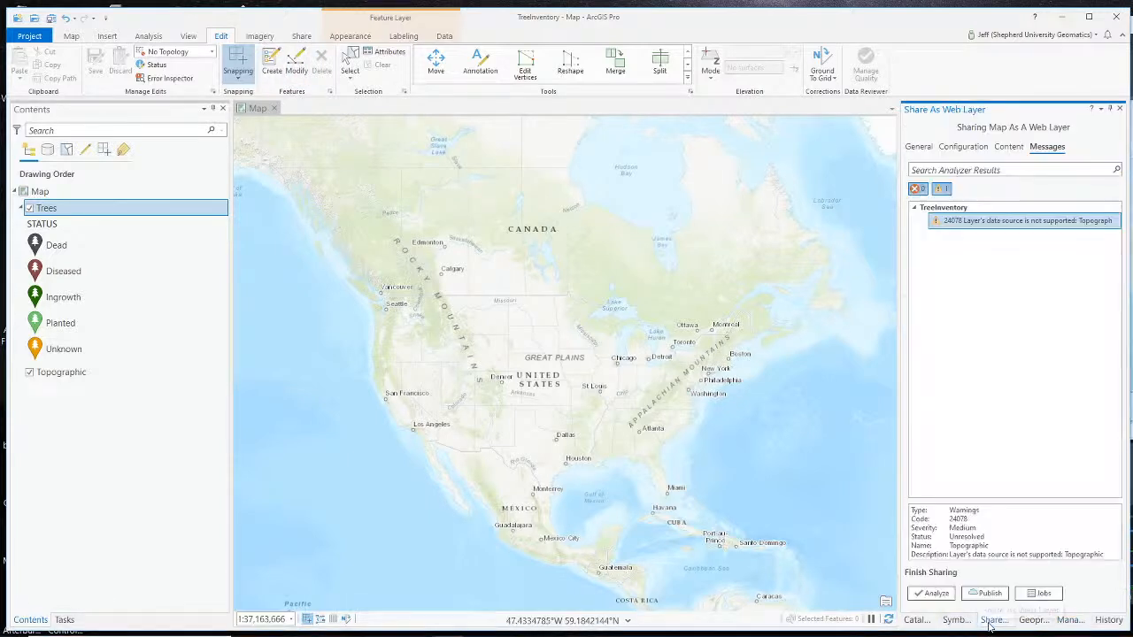
left_click(934, 593)
left_click(984, 595)
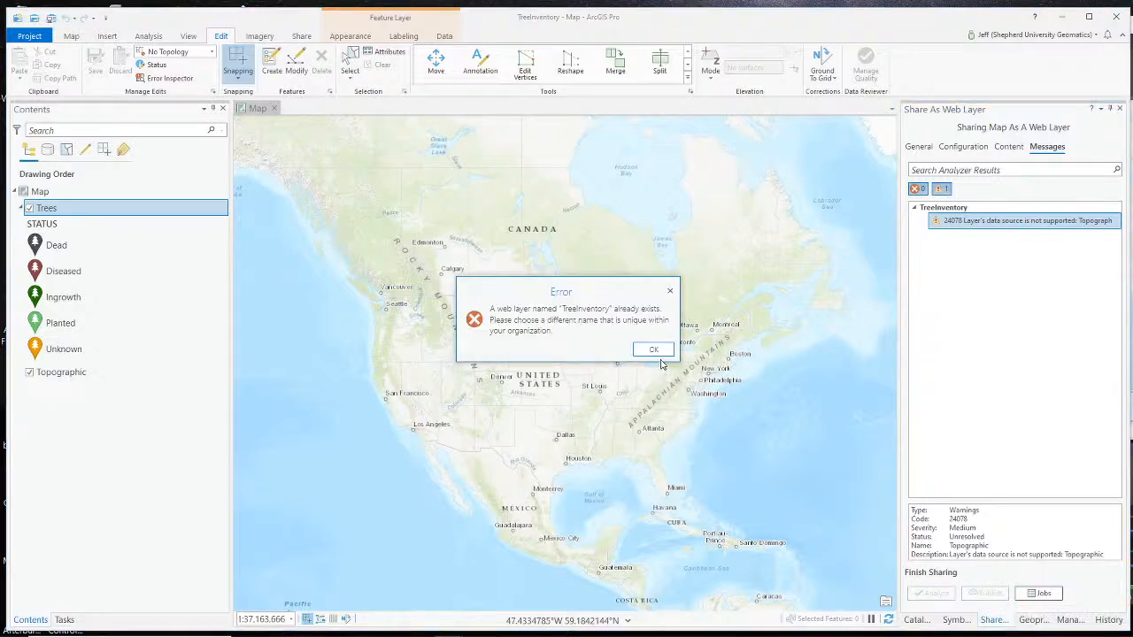
Dismiss the duplicate-name error, rename the web layer to TreeInventoryForReal, and publish it.
left_click(653, 349)
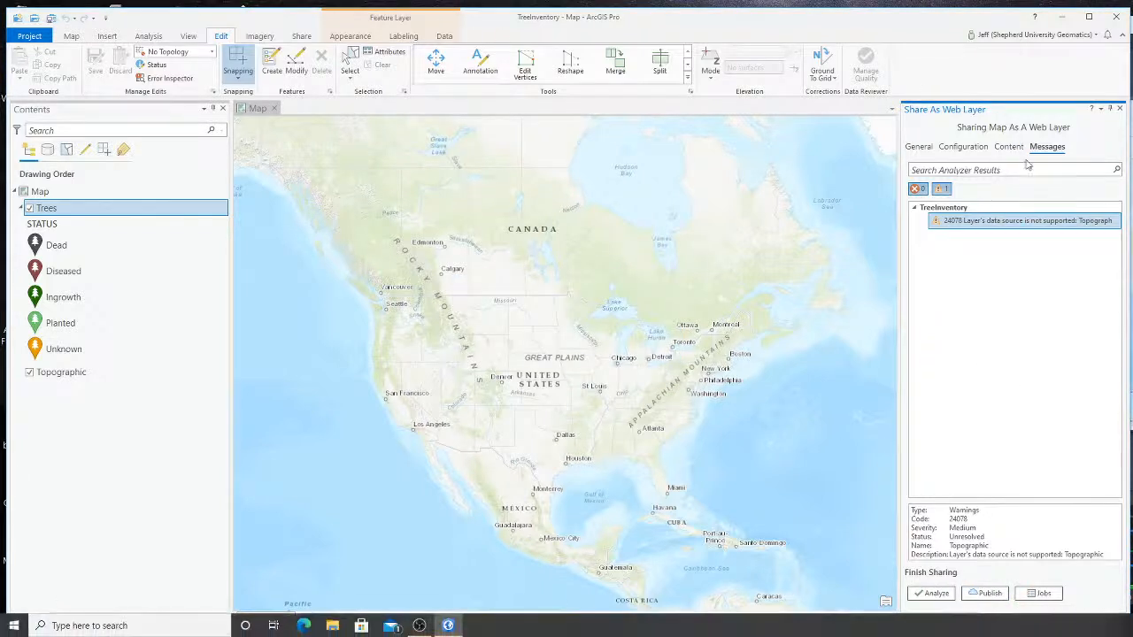
left_click(921, 147)
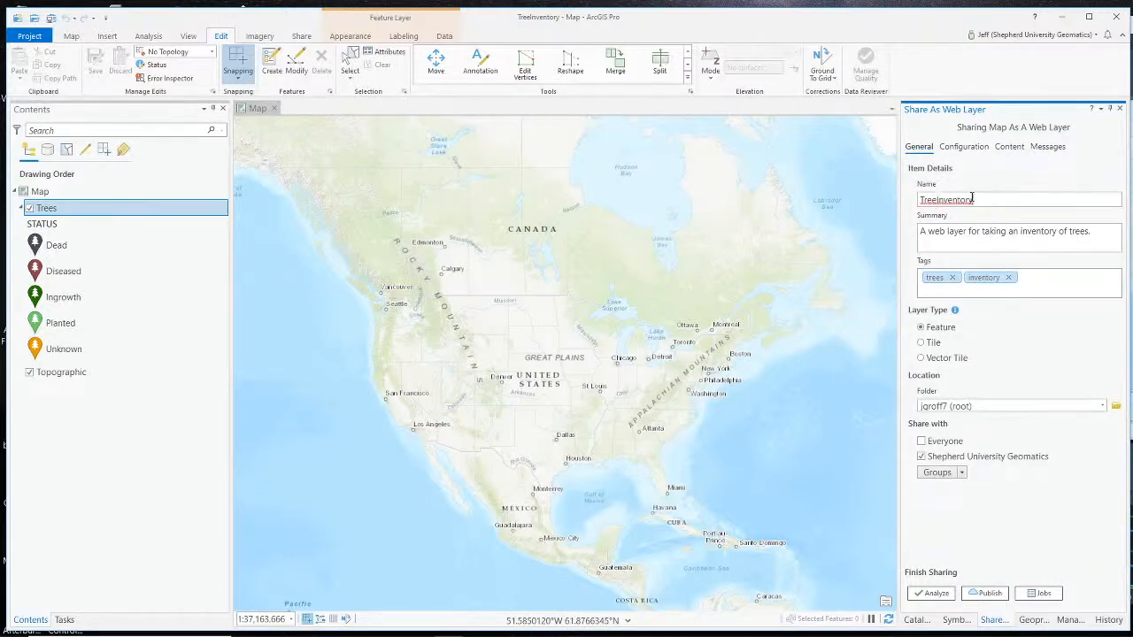
left_click(1008, 200)
type("ForReal")
left_click(978, 597)
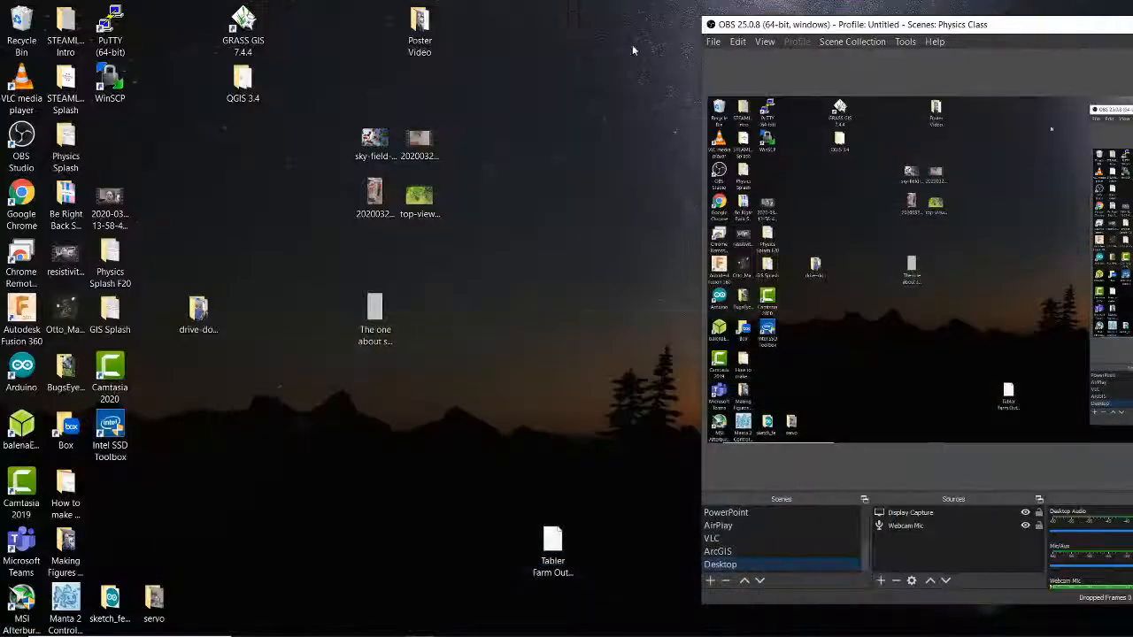
Launch Chrome and load arcgis.com in place of the bookmarked Esri Press book resources page.
double_click(14, 213)
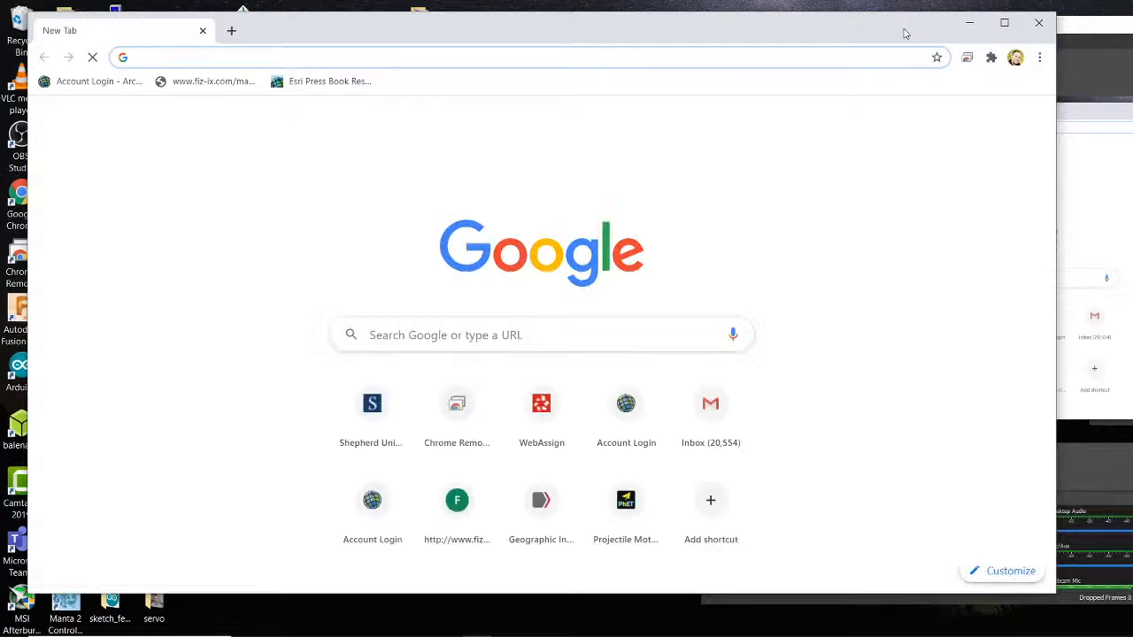
left_click_drag(906, 33, 877, 27)
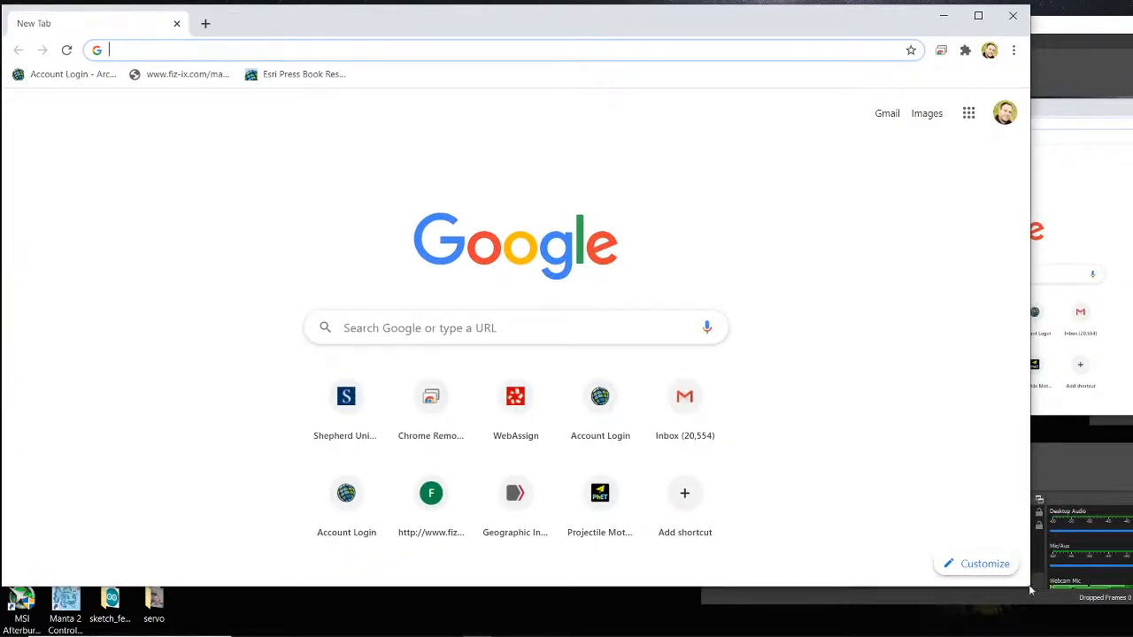
left_click_drag(1028, 585, 1033, 590)
left_click(1084, 478)
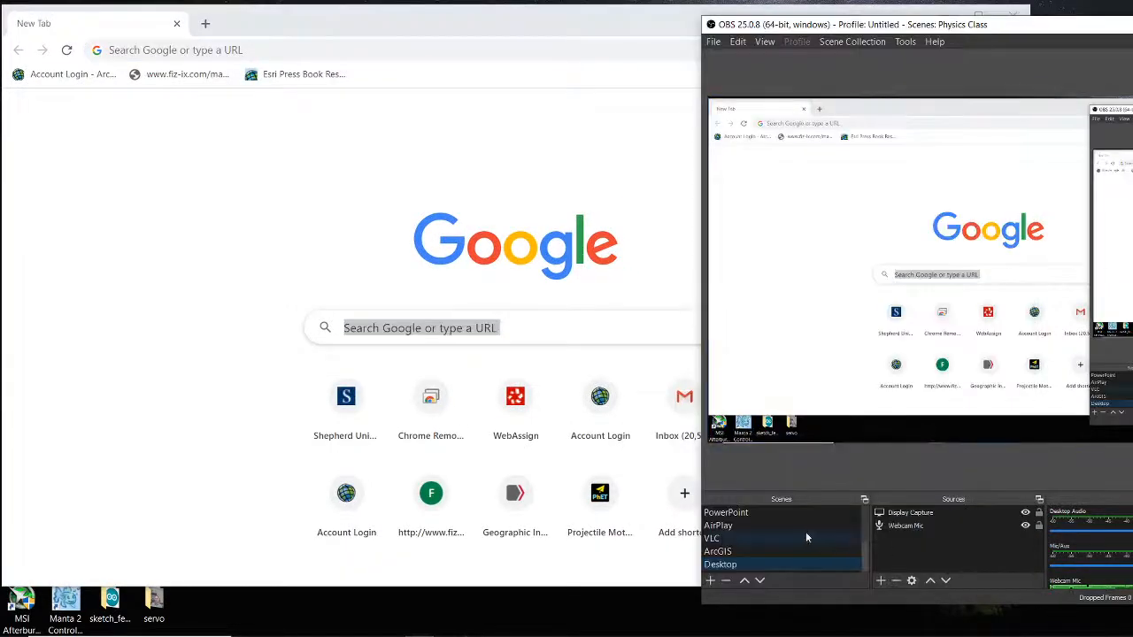
scroll(778, 548, "up", 3)
left_click(776, 551)
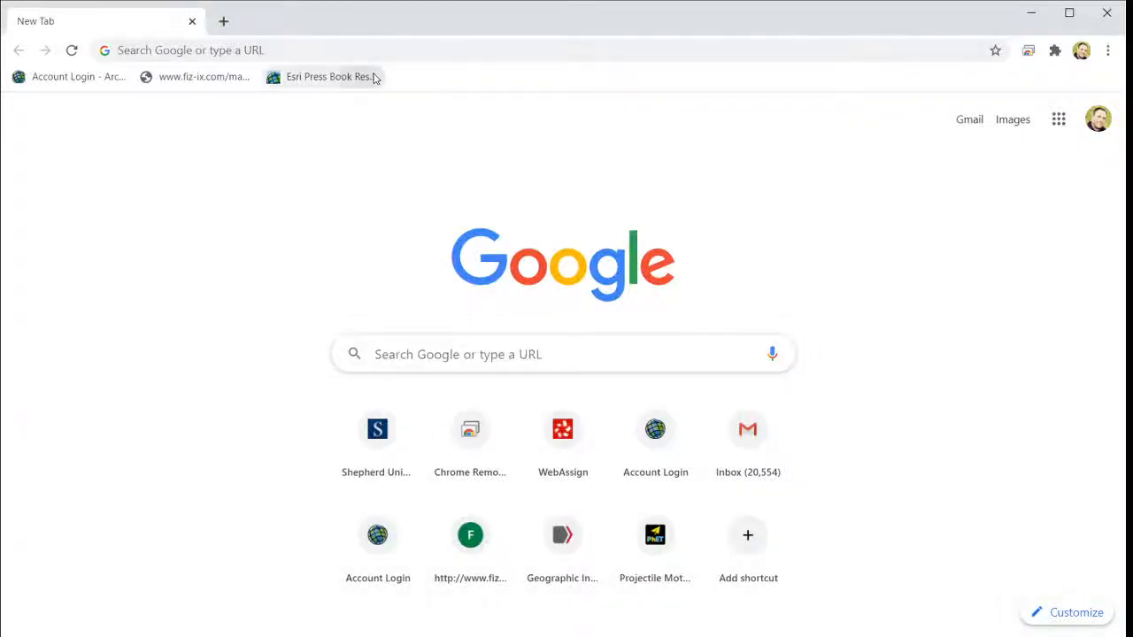
left_click(374, 76)
left_click(662, 46)
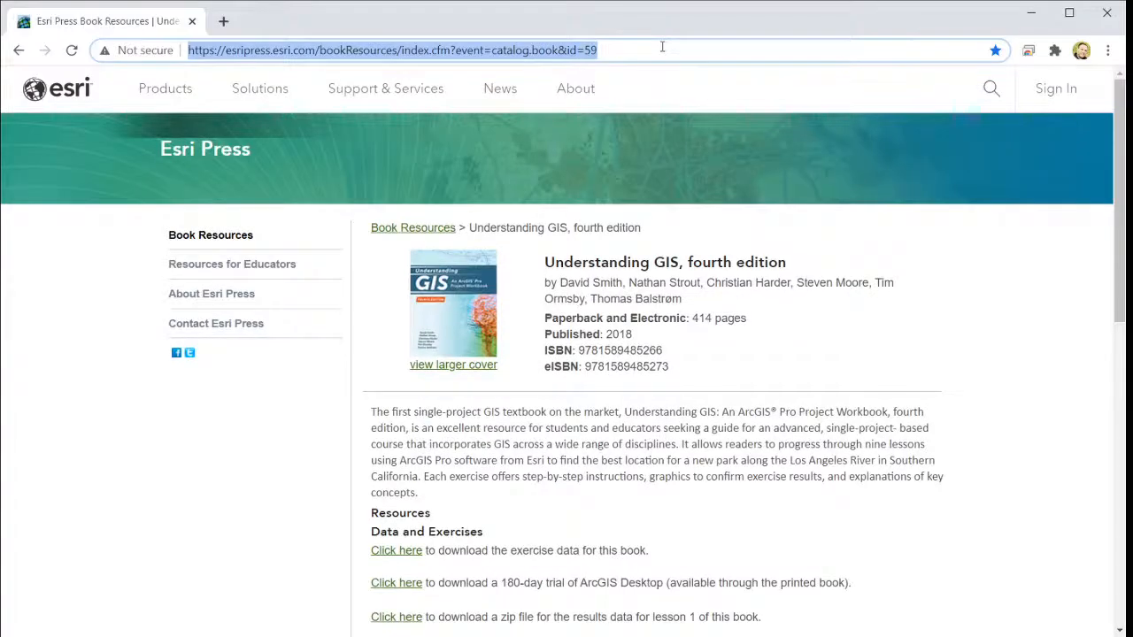
type("arc")
key("Return")
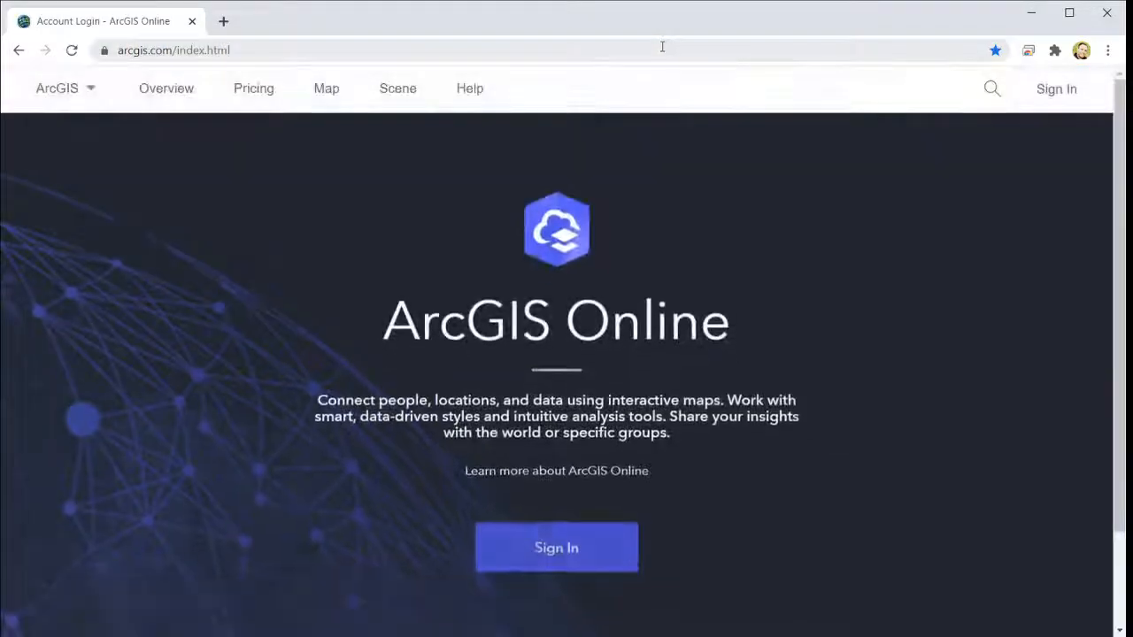
Sign in to ArcGIS Online with the account username and password.
left_click(1051, 91)
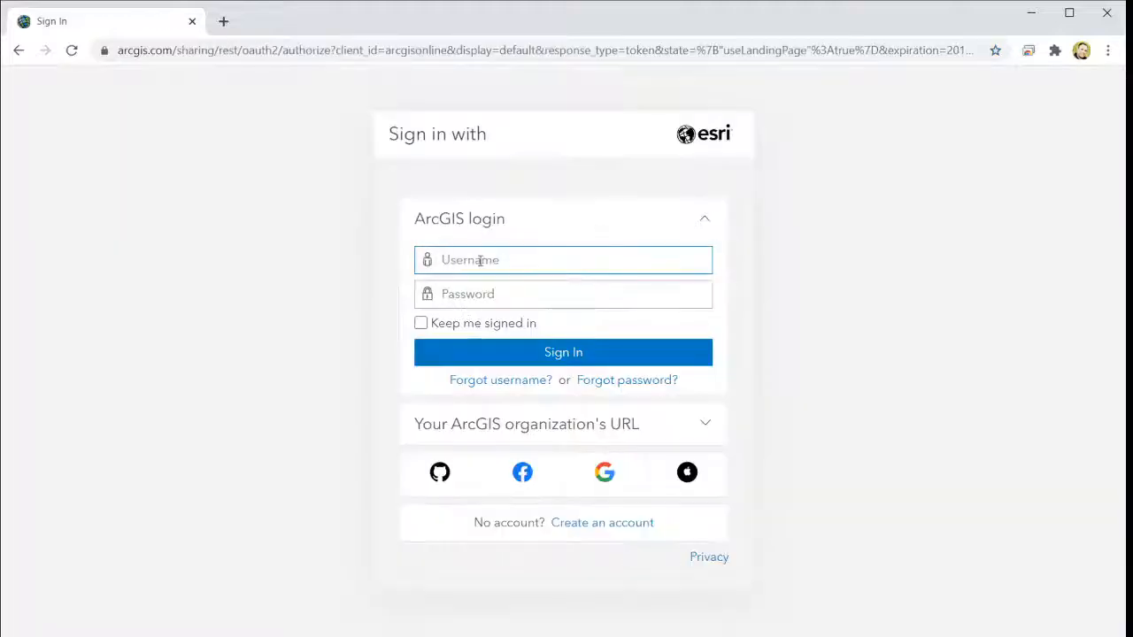
type("jgroff7")
key("Tab")
type("•••••••••")
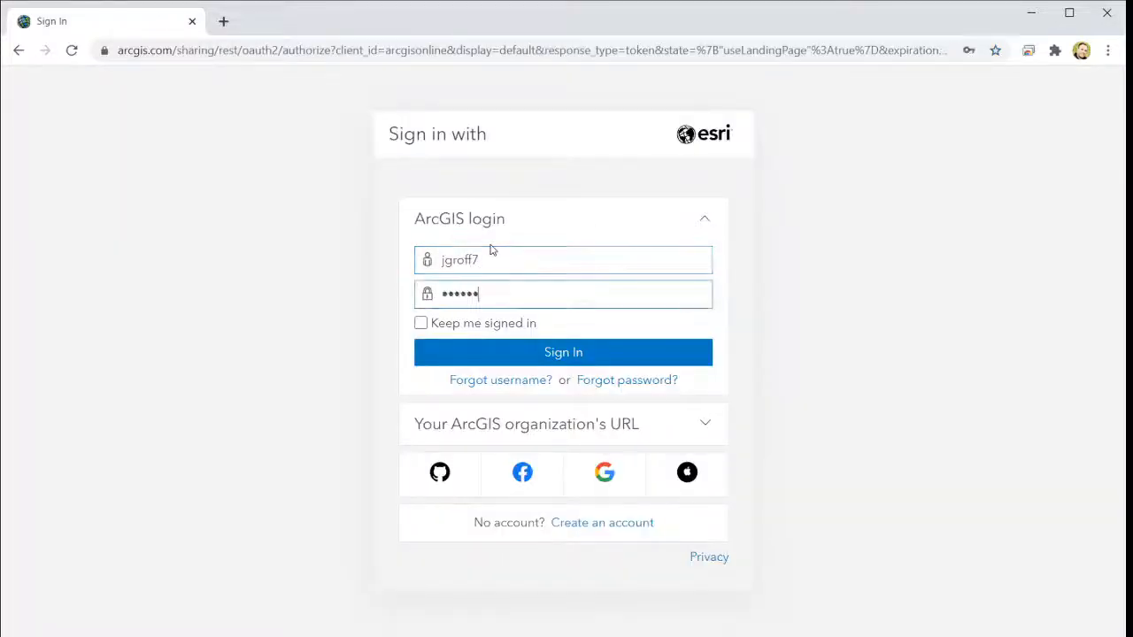
key("Return")
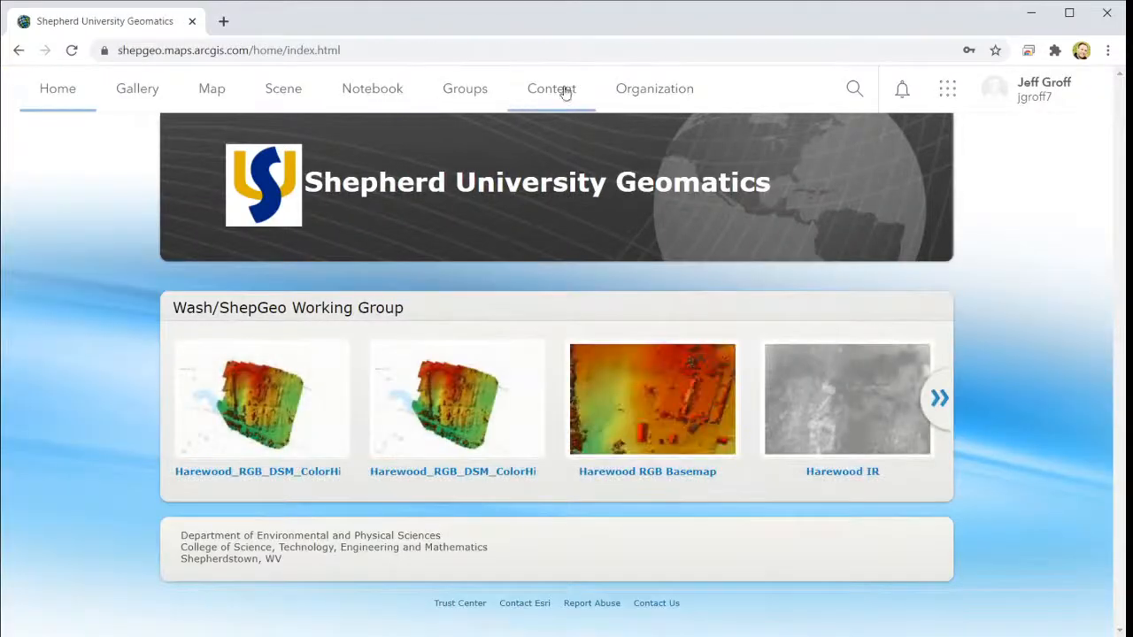
In My Content, check the Tree Inventory Sandbox web map, feature layer and service definition.
left_click(560, 89)
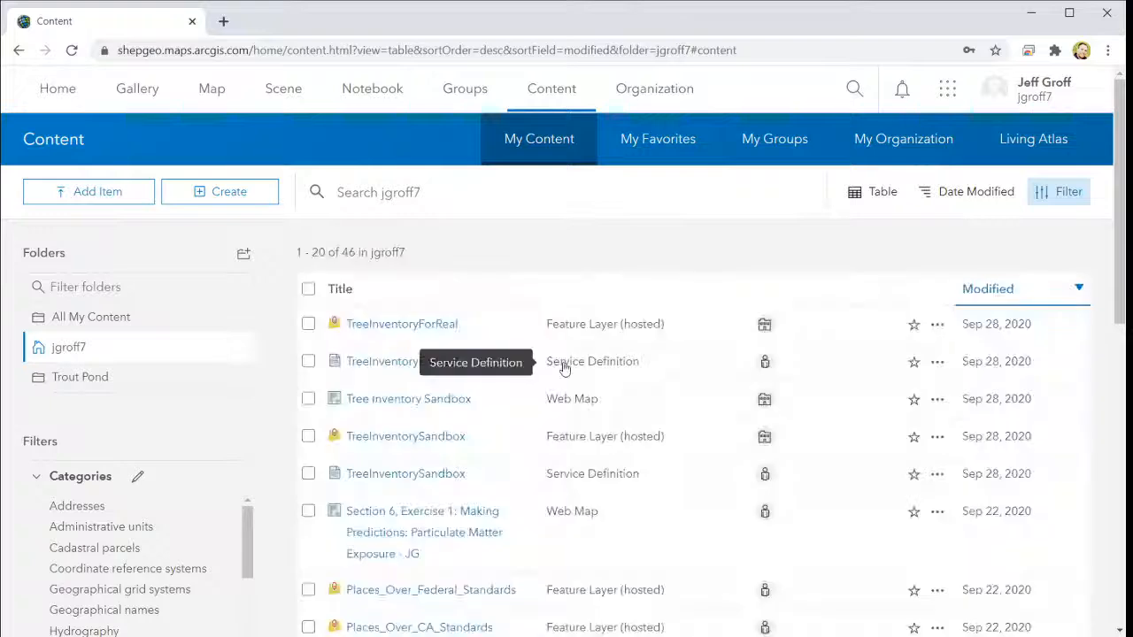
scroll(416, 363, "down", 1)
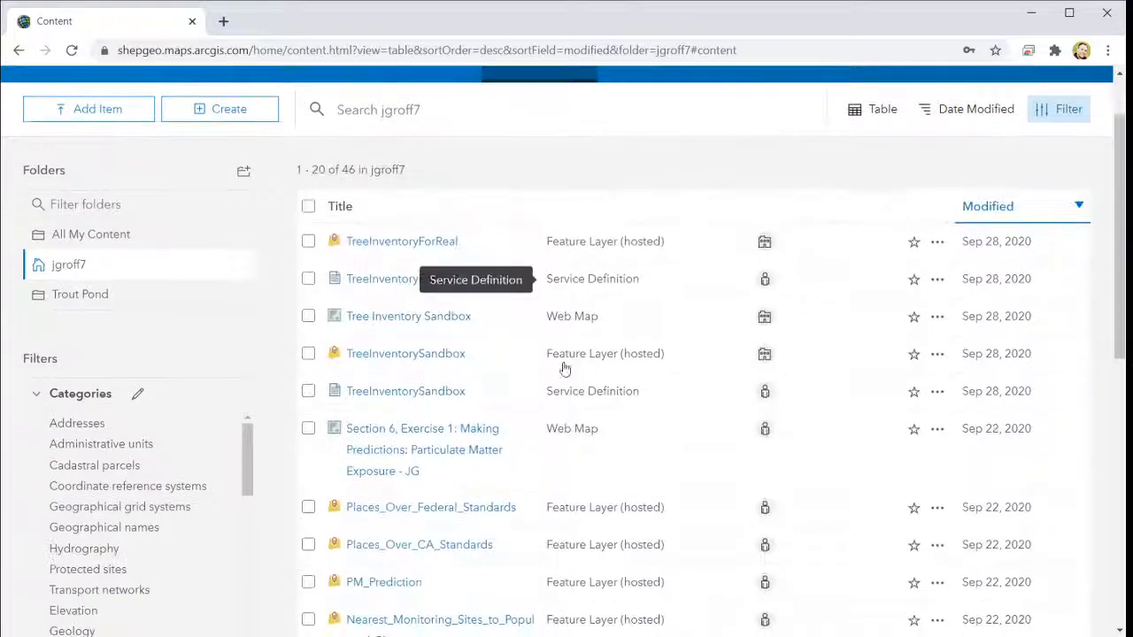
left_click(308, 317)
left_click(308, 354)
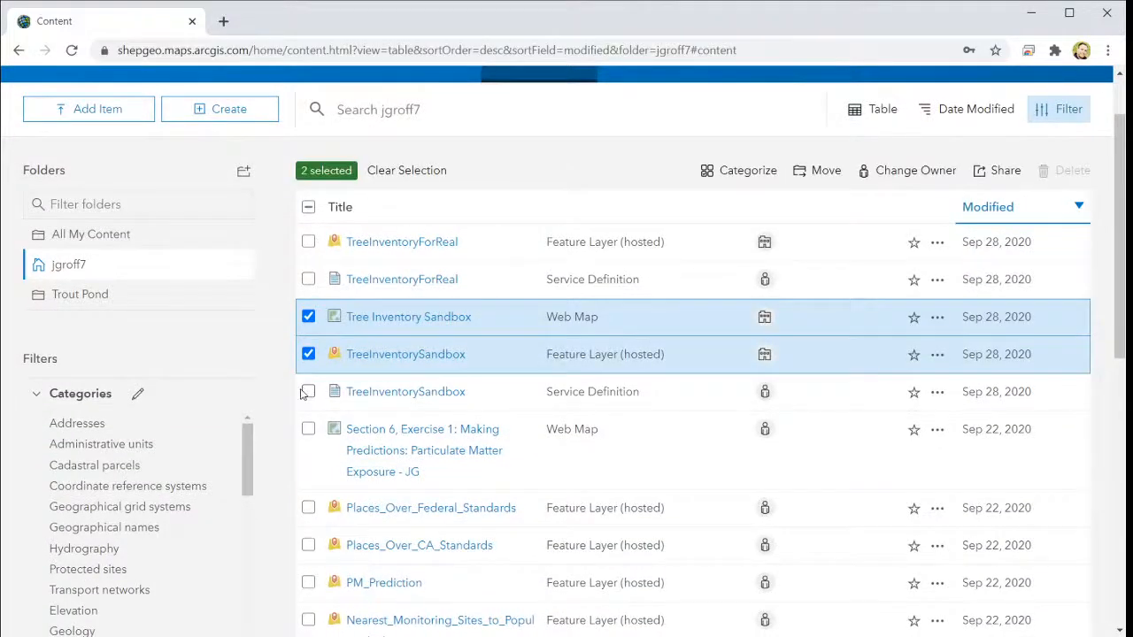
left_click(308, 391)
scroll(399, 398, "down", 1)
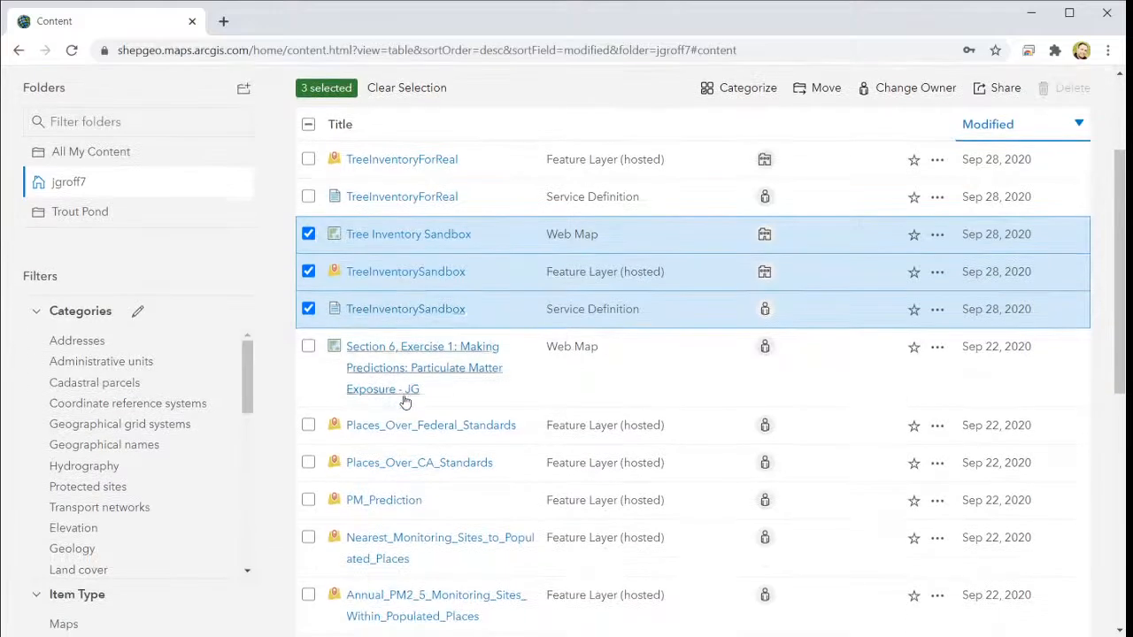
Uncheck the three sandbox rows, leaving only the Tree Inventory Sandbox web map checked.
scroll(404, 401, "down", 2)
scroll(405, 401, "up", 3)
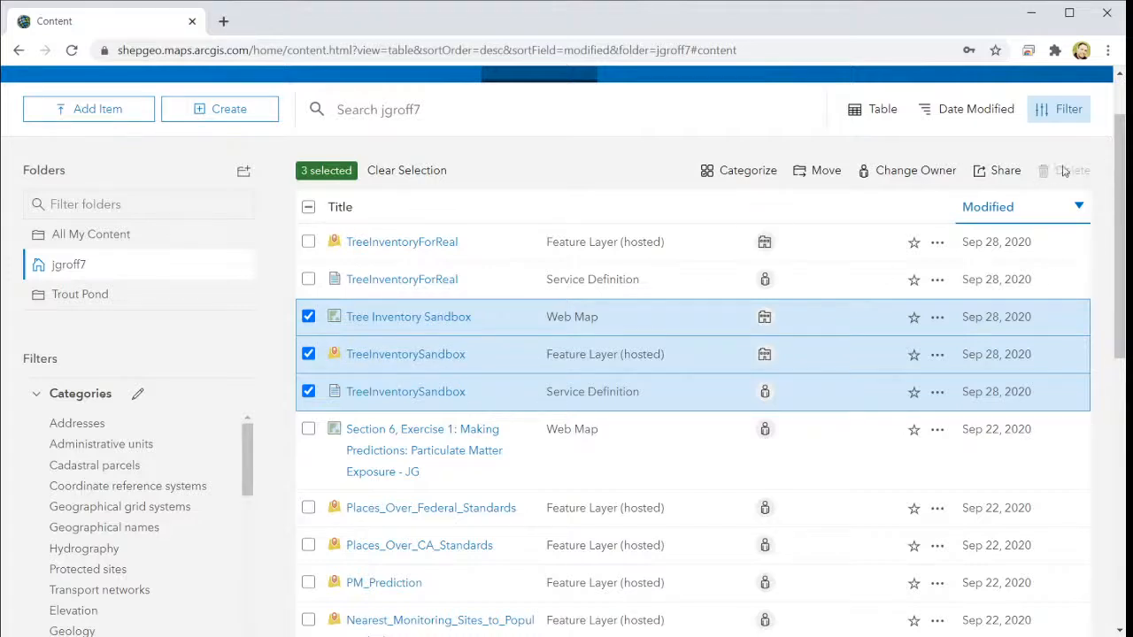
left_click(308, 317)
left_click(308, 354)
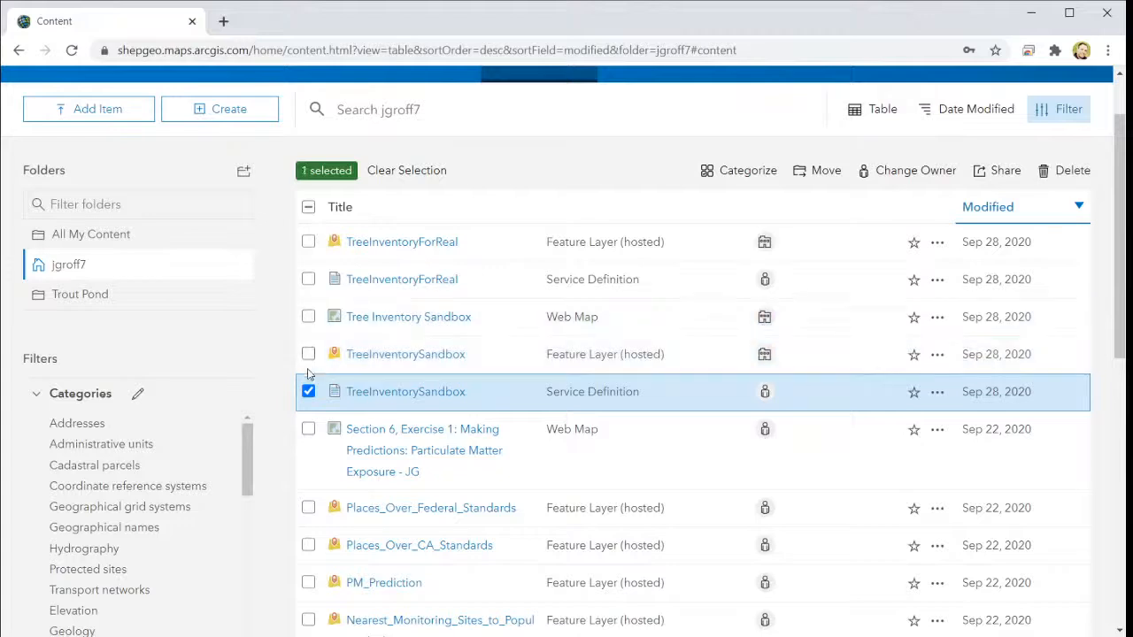
left_click(308, 391)
left_click(308, 317)
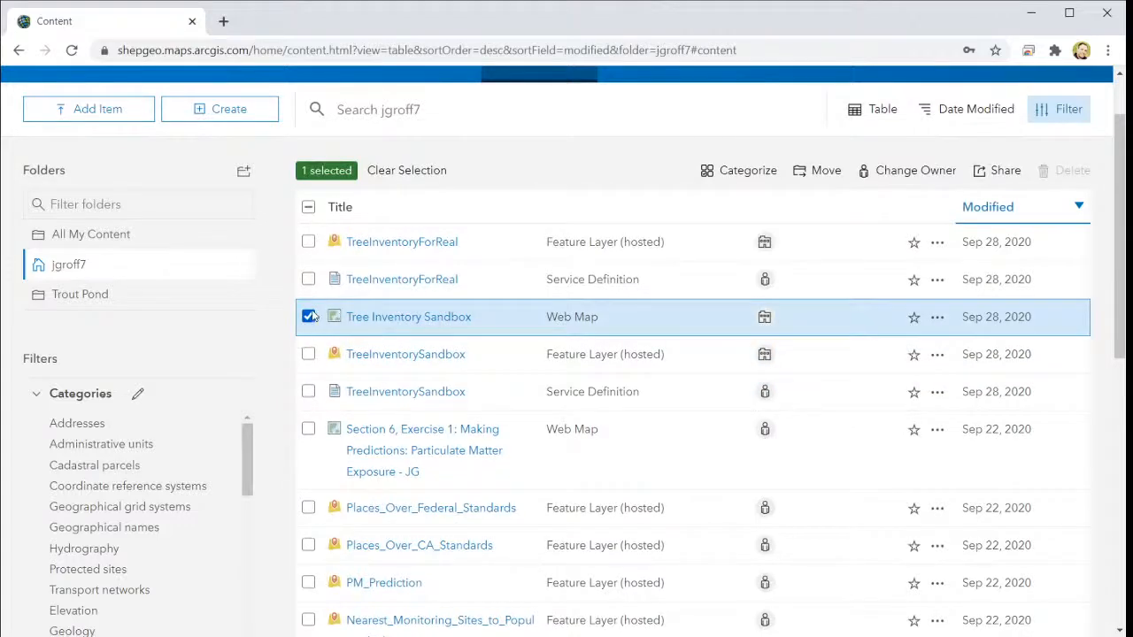
left_click(308, 317)
left_click(308, 354)
left_click(308, 317)
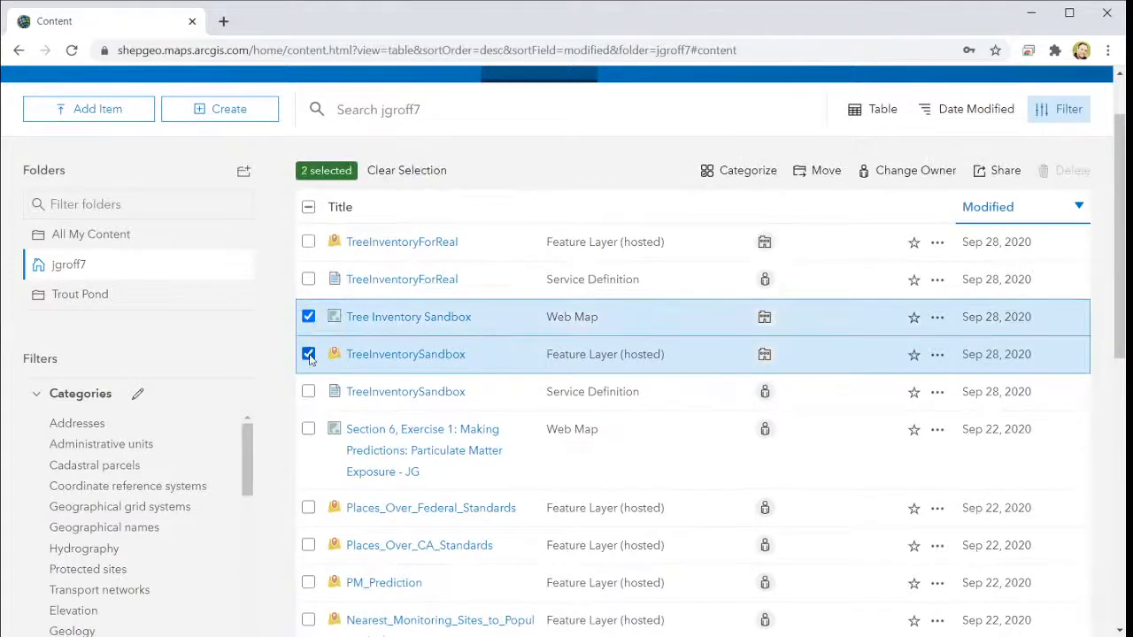
left_click(308, 354)
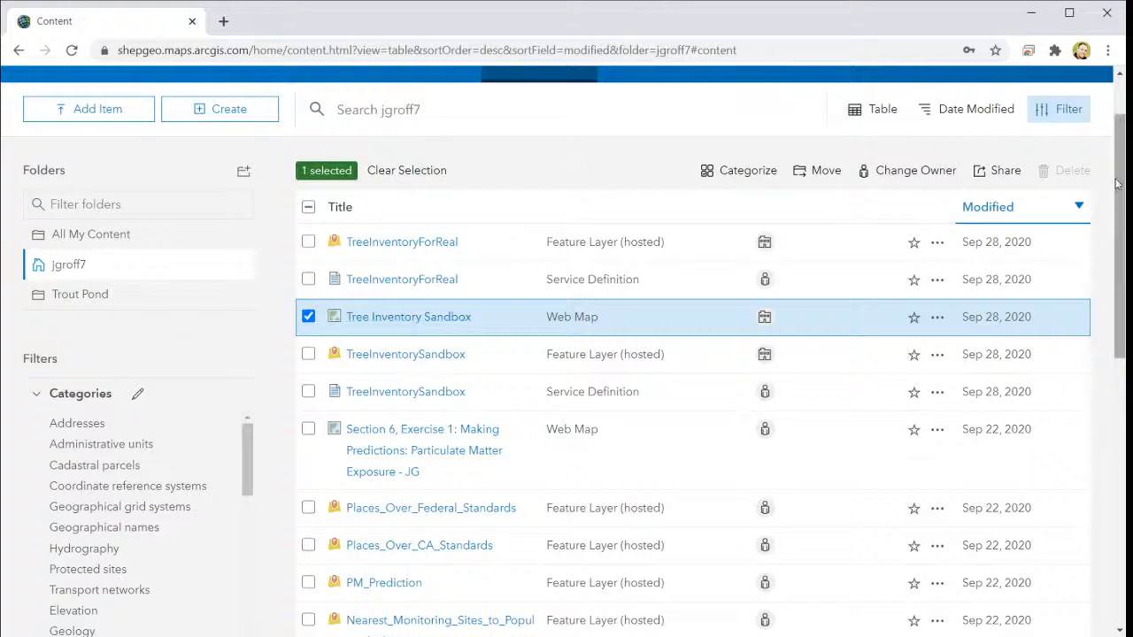
Uncheck 'Prevent this item from being accidentally deleted' in the Tree Inventory Sandbox web map's settings and save.
left_click(408, 320)
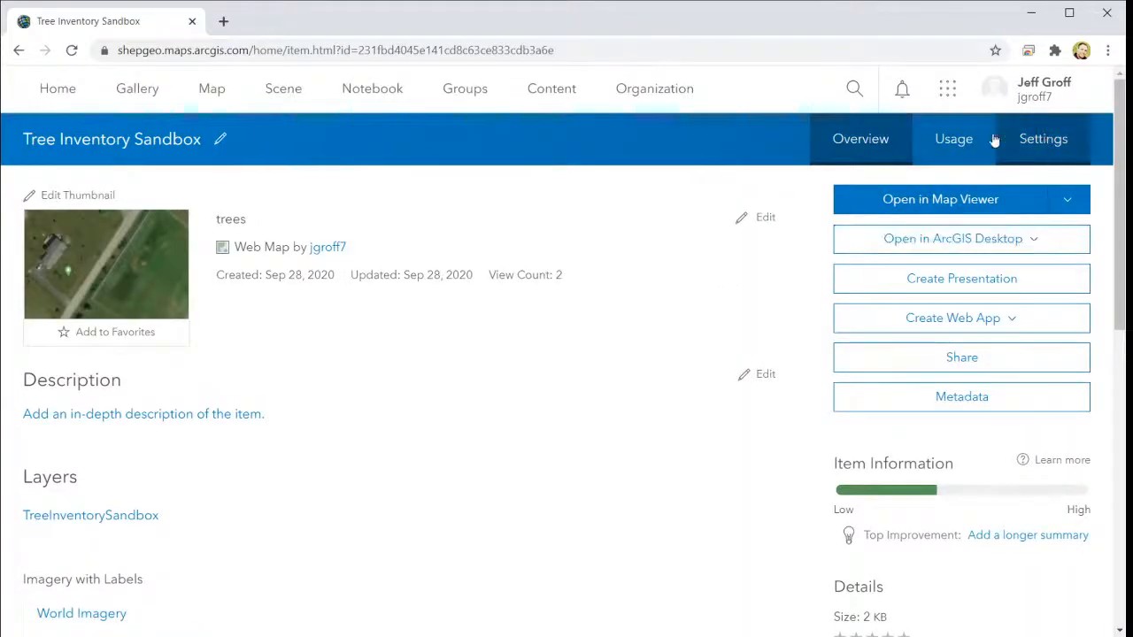
left_click(1040, 142)
scroll(407, 311, "down", 5)
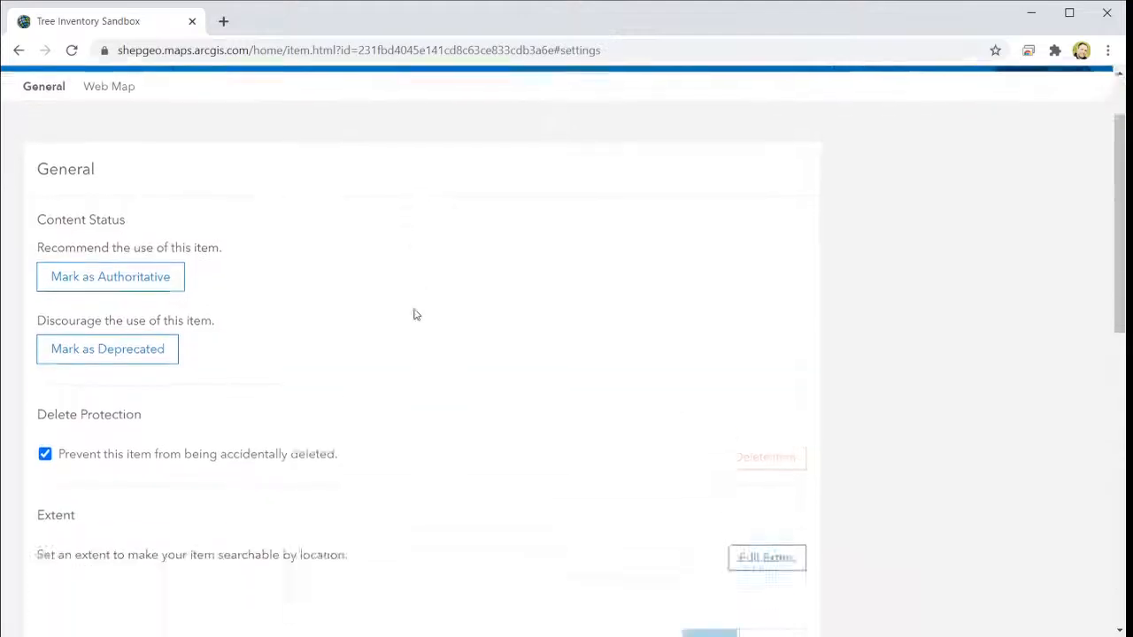
scroll(38, 185, "up", 3)
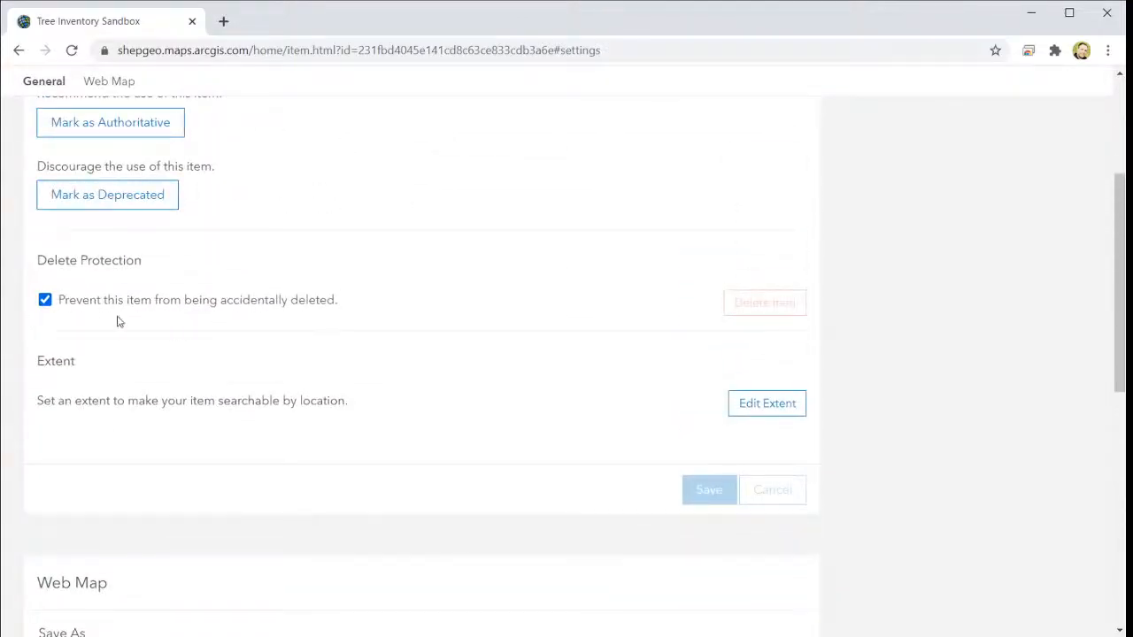
left_click(44, 299)
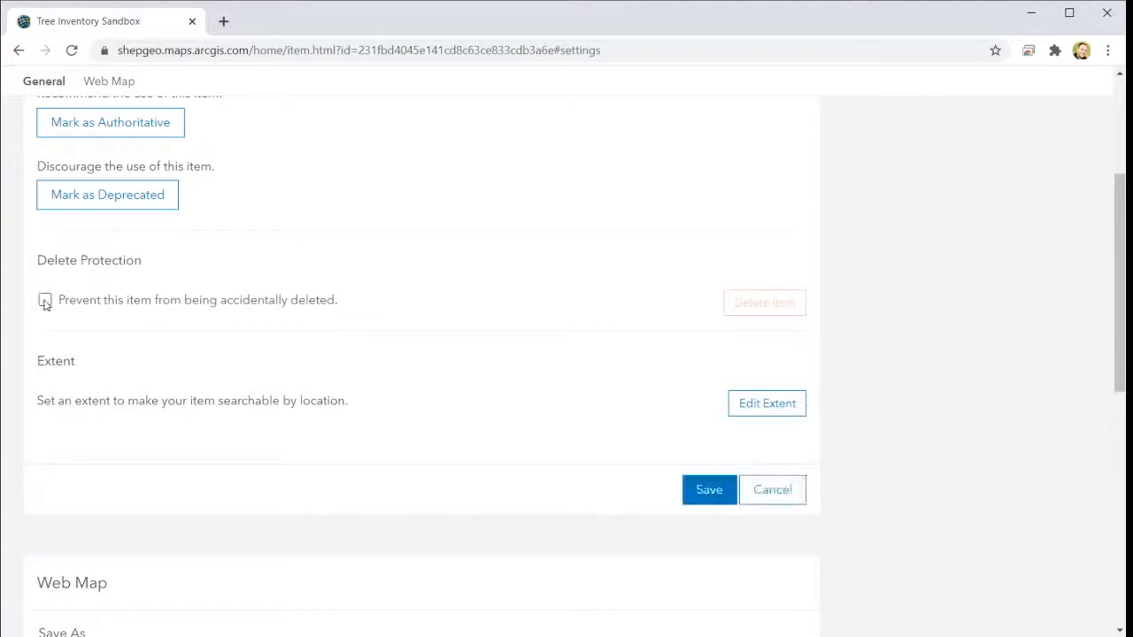
left_click(709, 490)
scroll(609, 410, "up", 3)
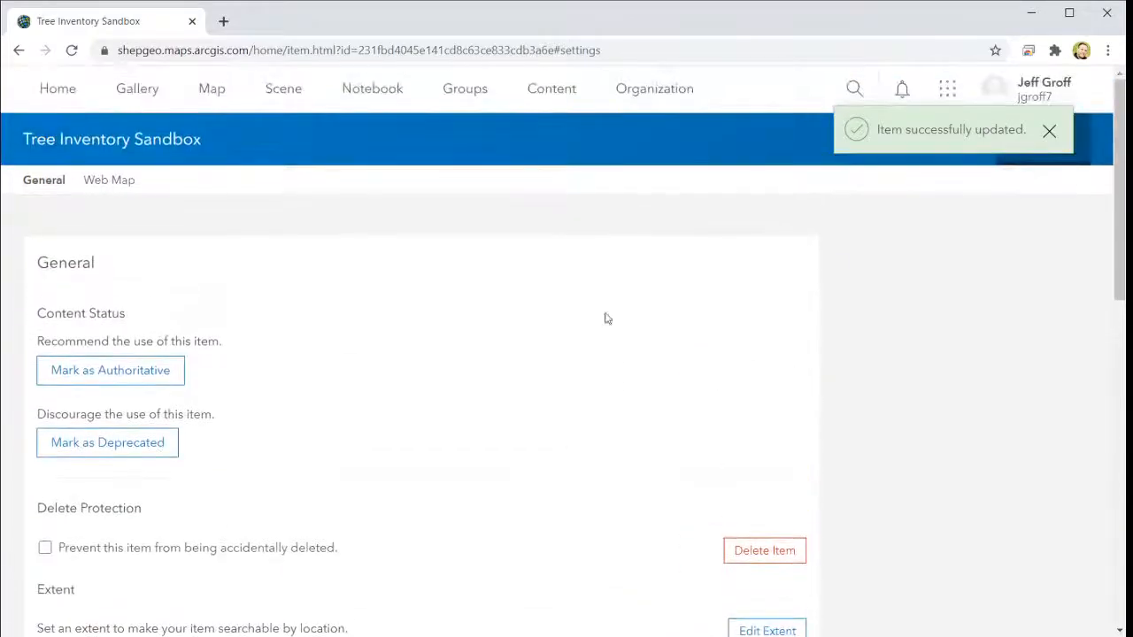
left_click(478, 99)
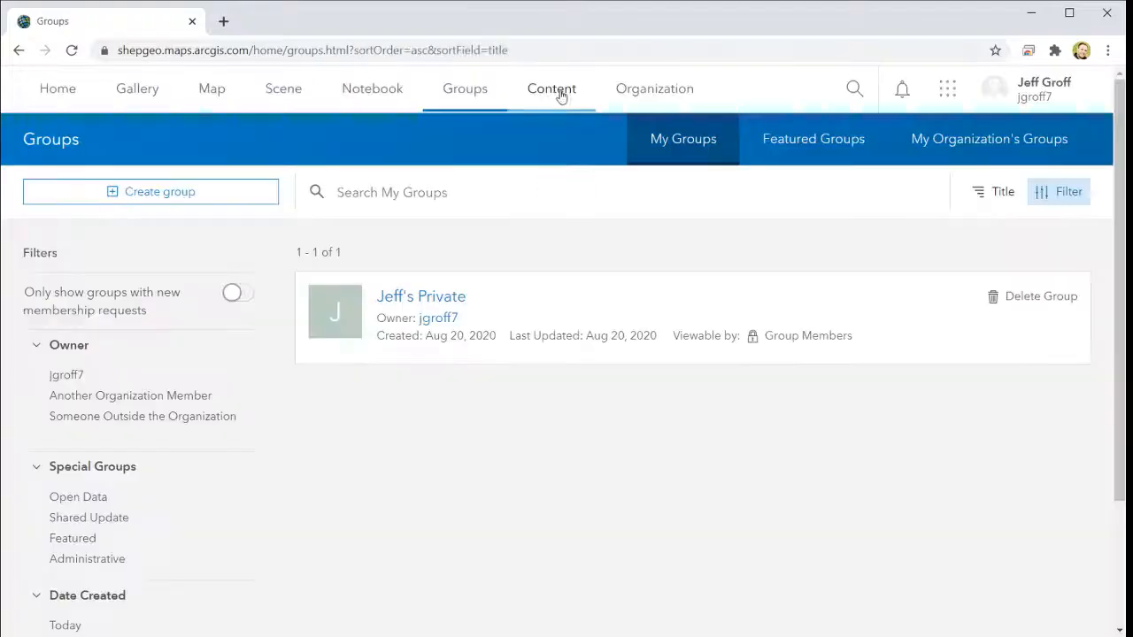
Select the three Tree Inventory Sandbox items in My Content and delete them, leaving 43 items.
left_click(546, 92)
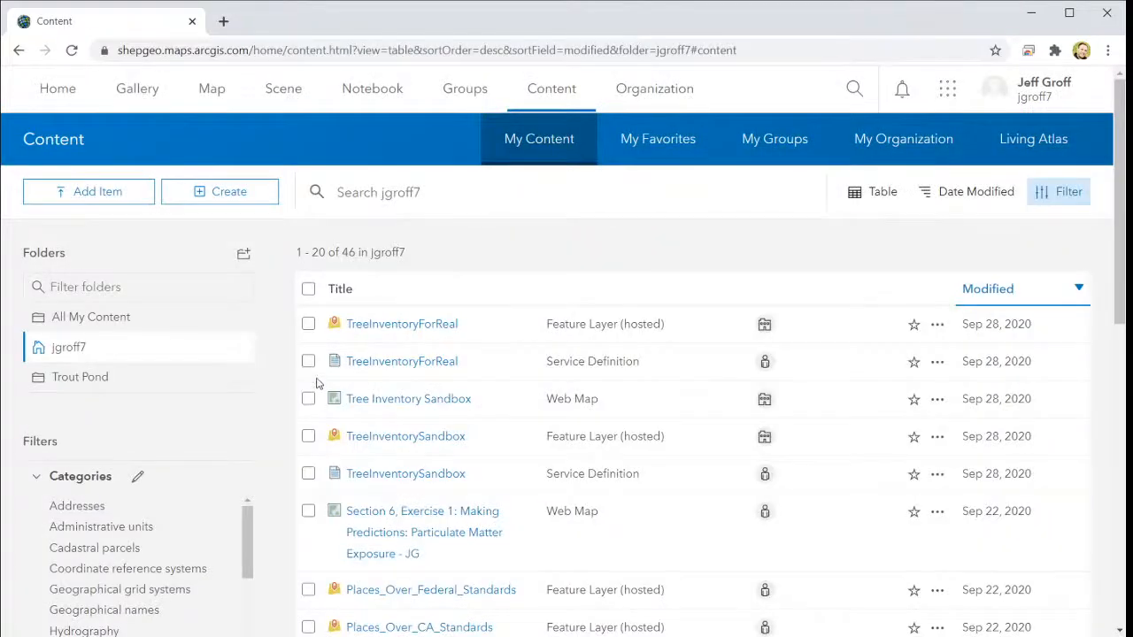
scroll(319, 382, "down", 1)
left_click(308, 317)
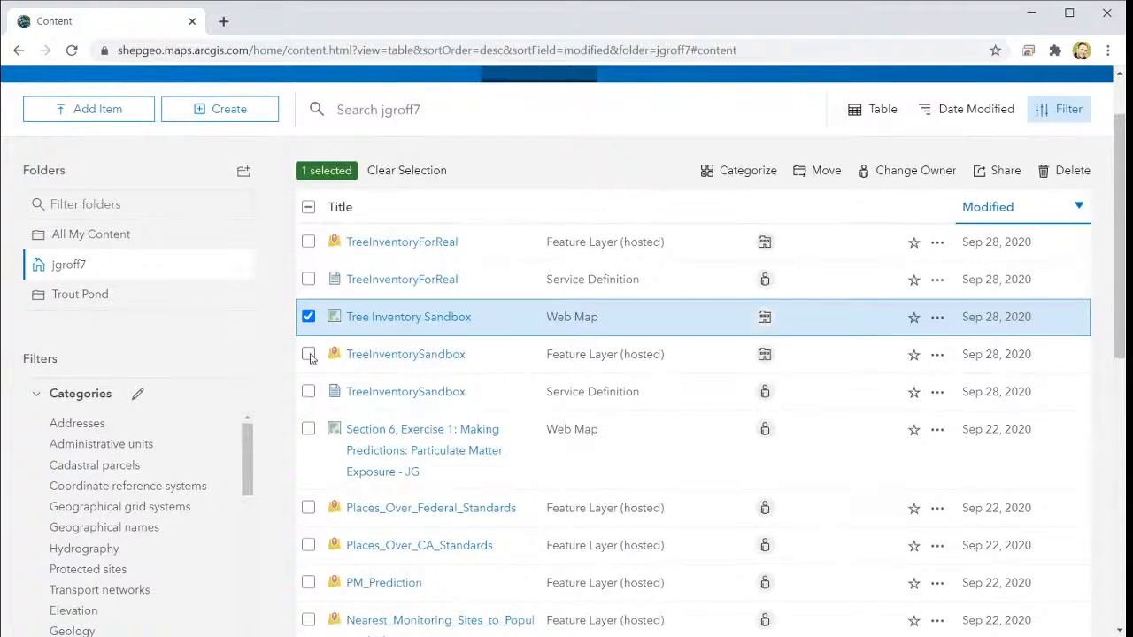
left_click(308, 354)
left_click(308, 391)
left_click(1062, 171)
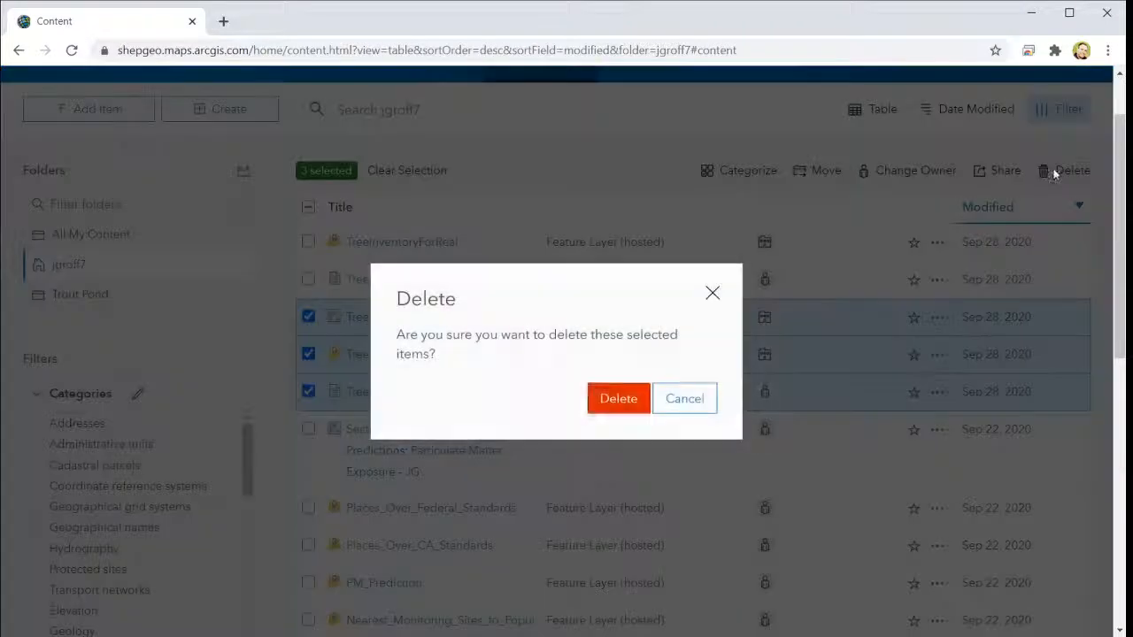
left_click(611, 412)
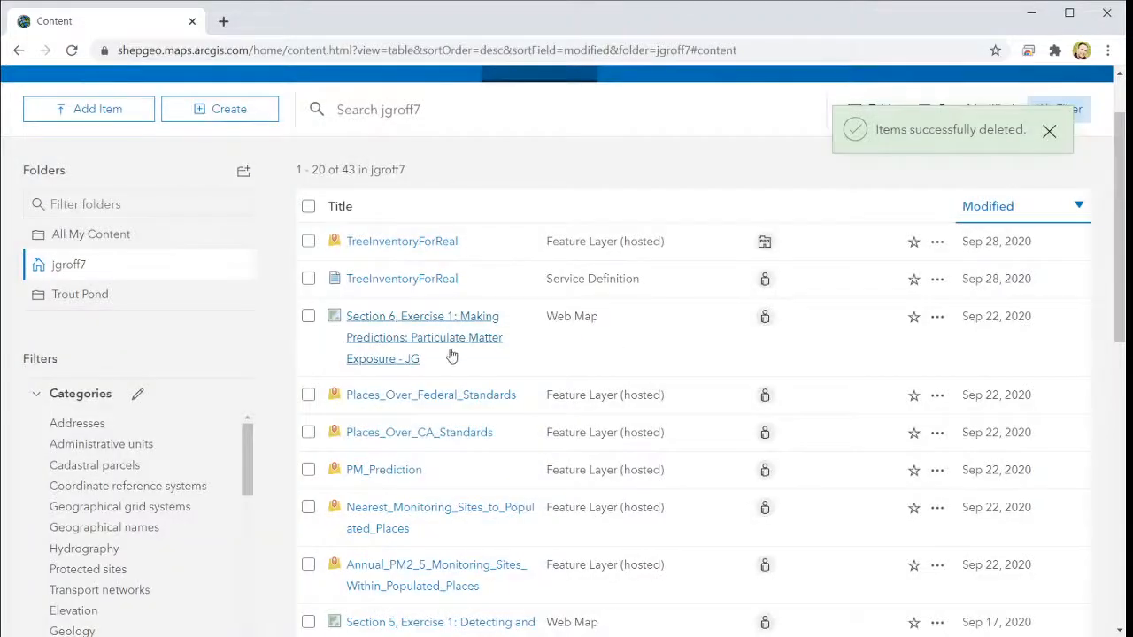
scroll(451, 354, "up", 1)
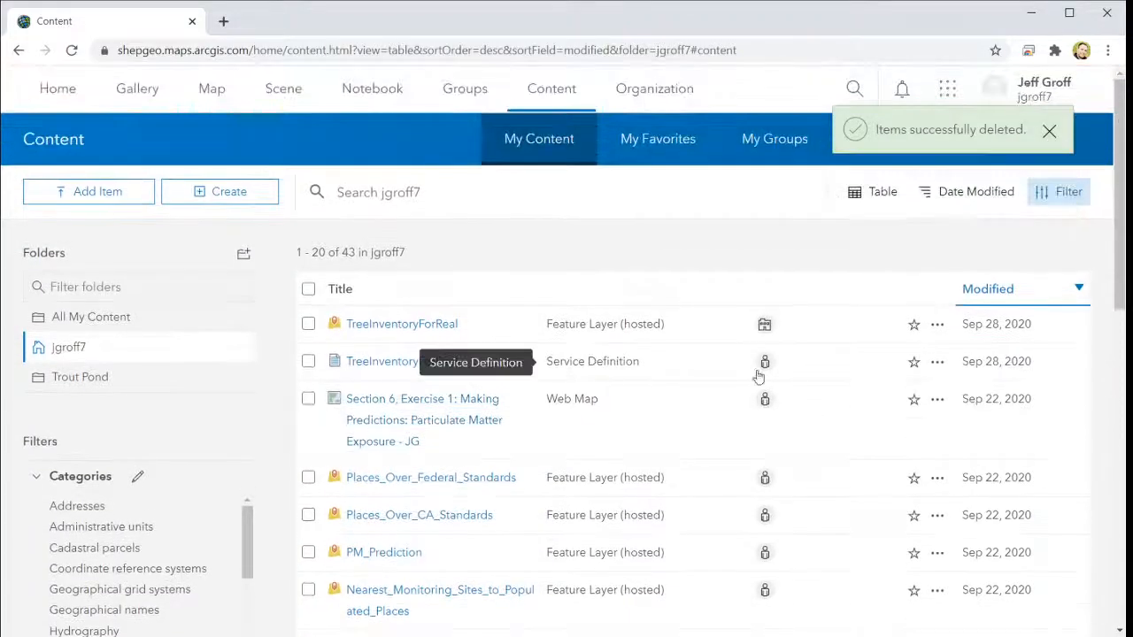
In TreeInventoryForReal's settings, check 'Enable editing' and 'Keep track of who created and last updated features'.
left_click(390, 332)
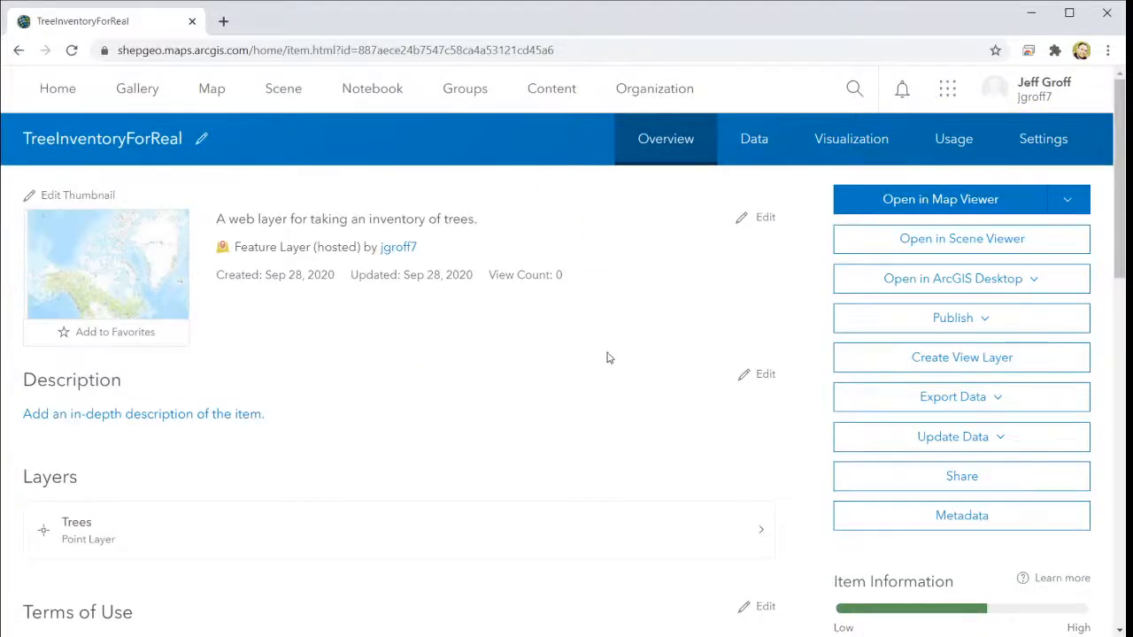
scroll(607, 357, "down", 3)
scroll(607, 357, "up", 3)
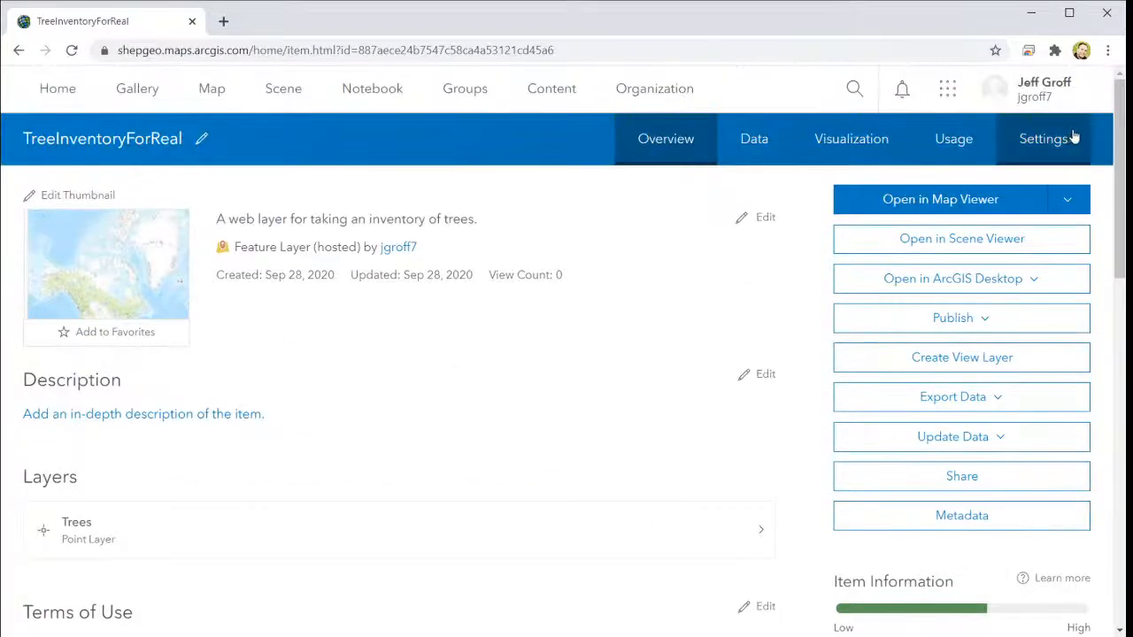
left_click(1043, 139)
scroll(404, 334, "down", 3)
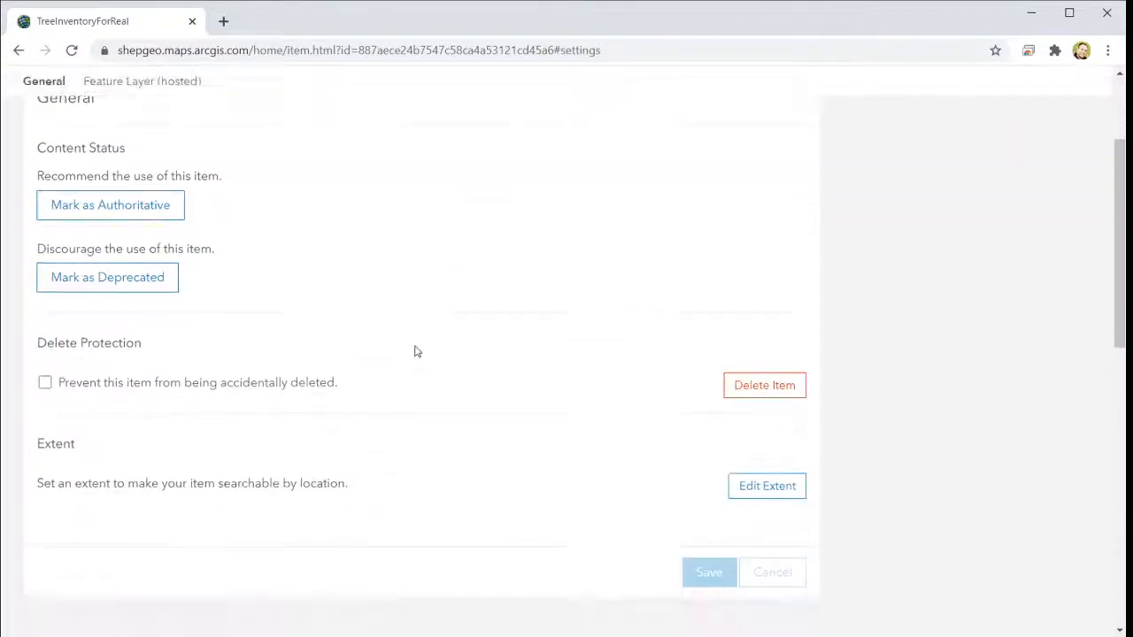
scroll(404, 384, "down", 7)
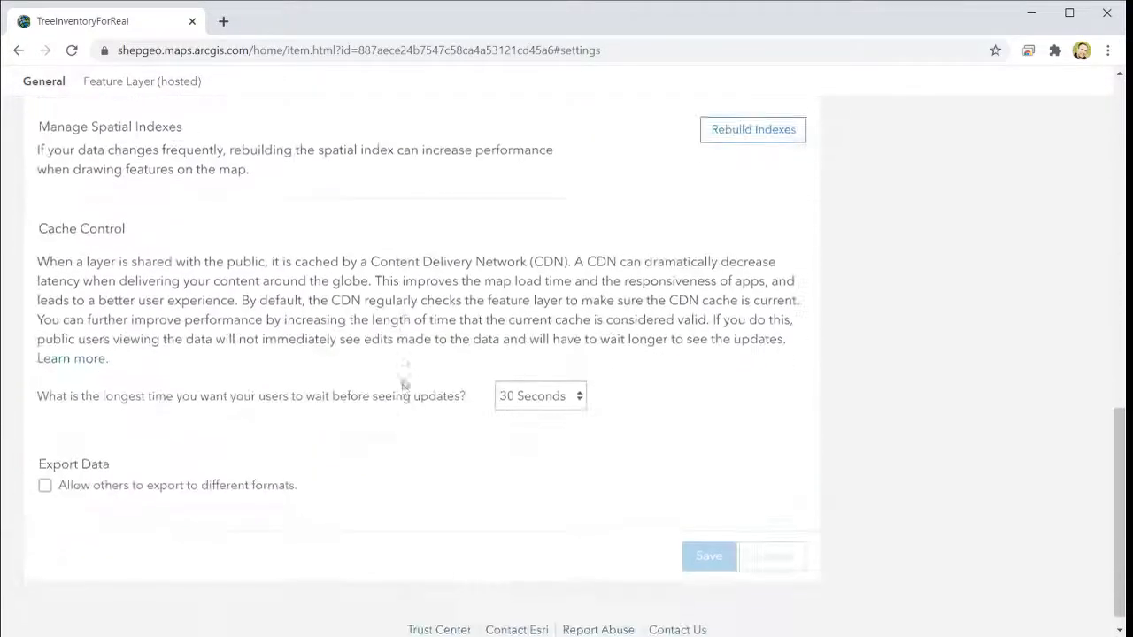
scroll(404, 382, "up", 3)
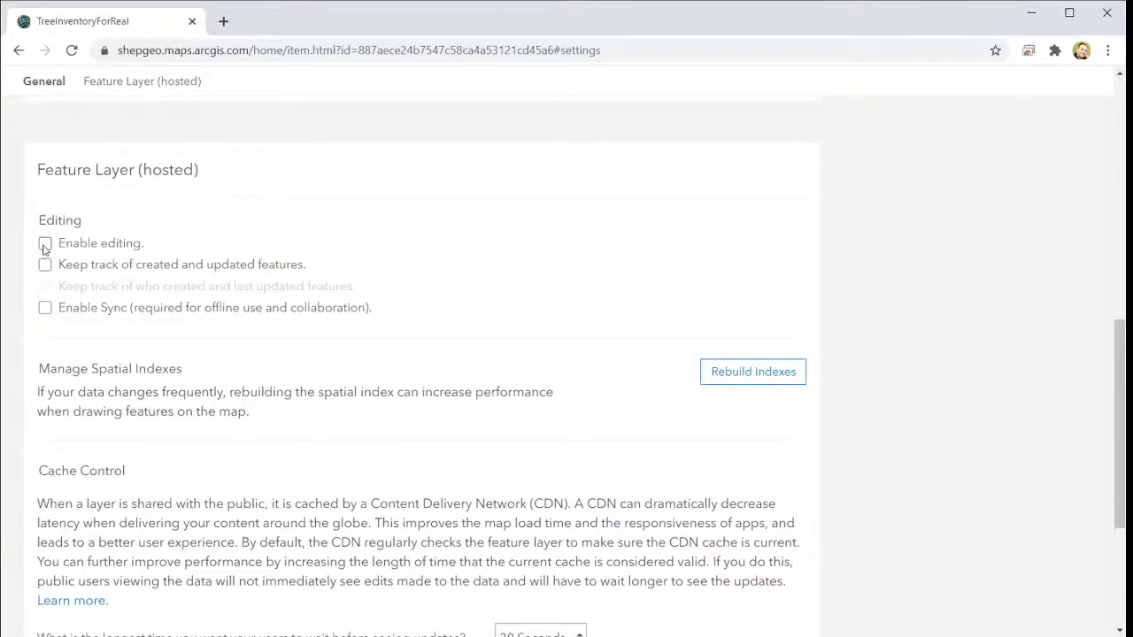
left_click(45, 245)
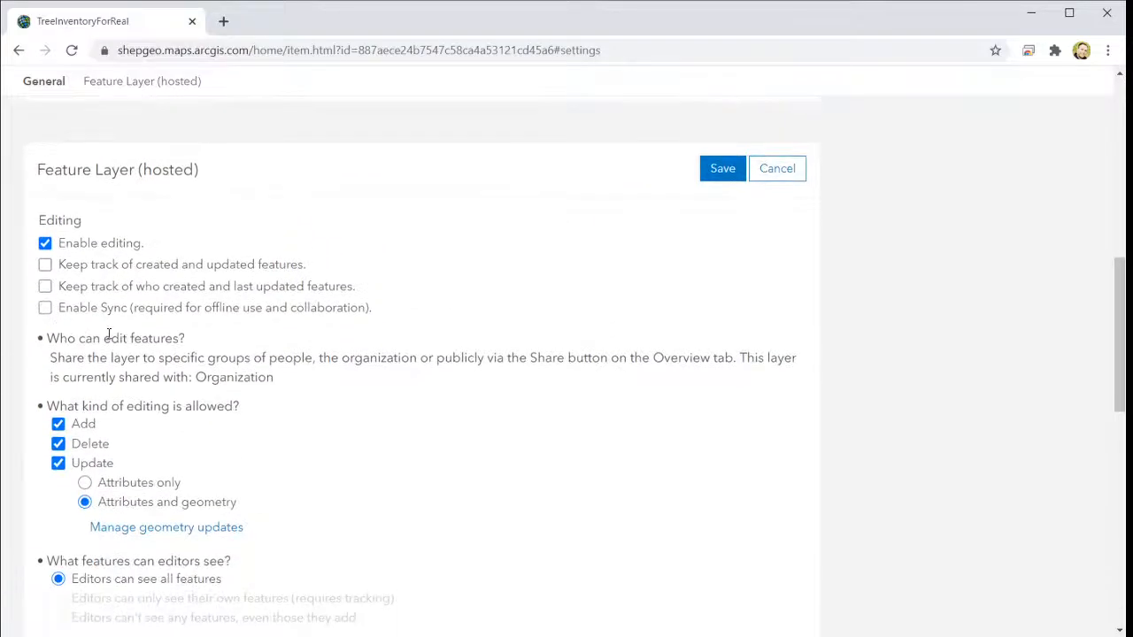
left_click(45, 288)
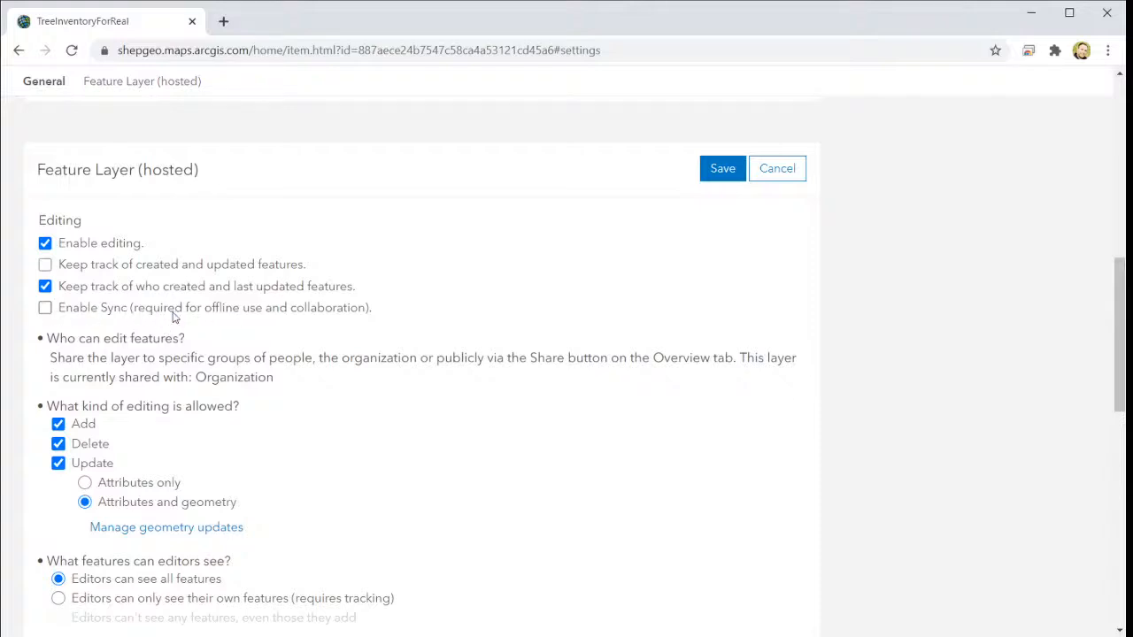
scroll(175, 317, "up", 1)
scroll(175, 317, "down", 1)
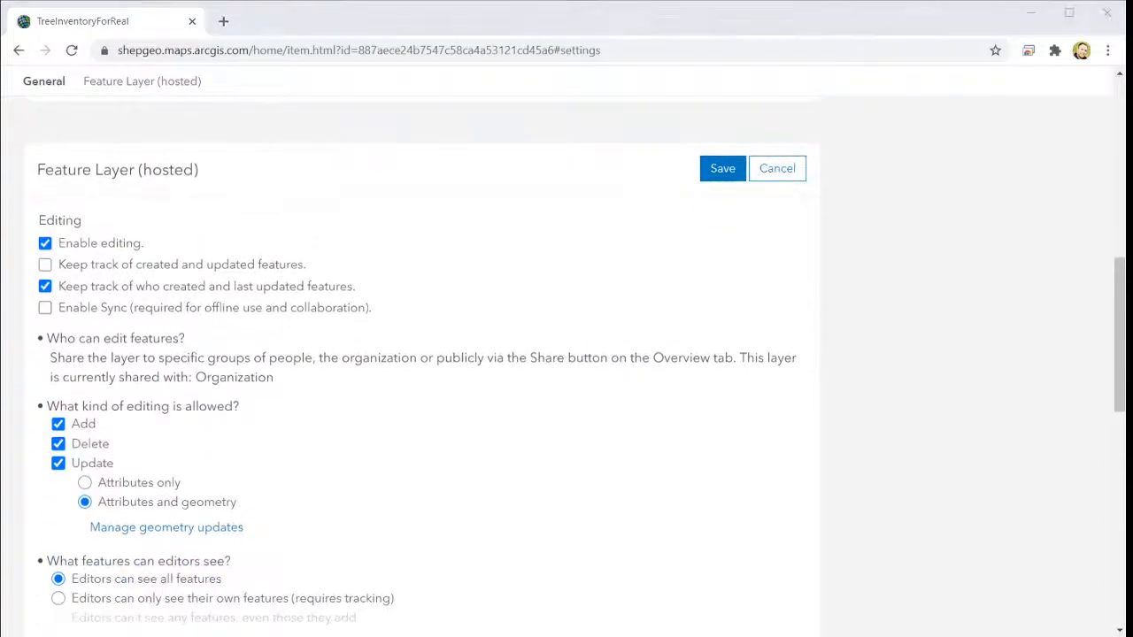
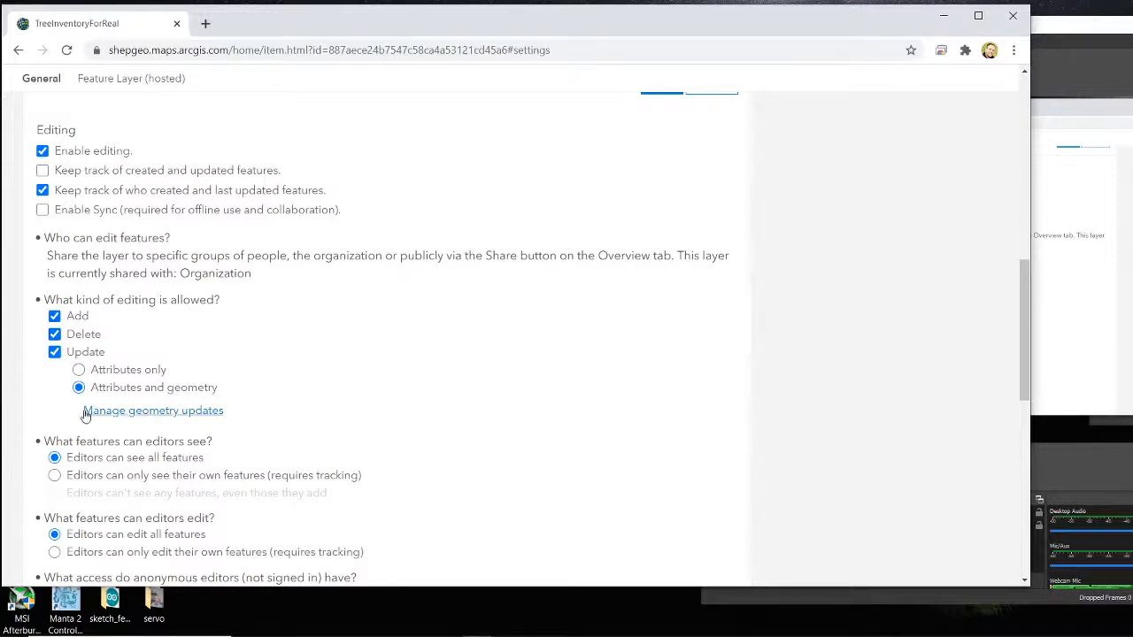
Save TreeInventoryForReal's editing settings: add, delete, update attributes and geometry, with editor tracking.
scroll(265, 330, "up", 1)
scroll(265, 329, "down", 1)
scroll(478, 385, "up", 1)
scroll(265, 402, "down", 1)
scroll(124, 275, "up", 1)
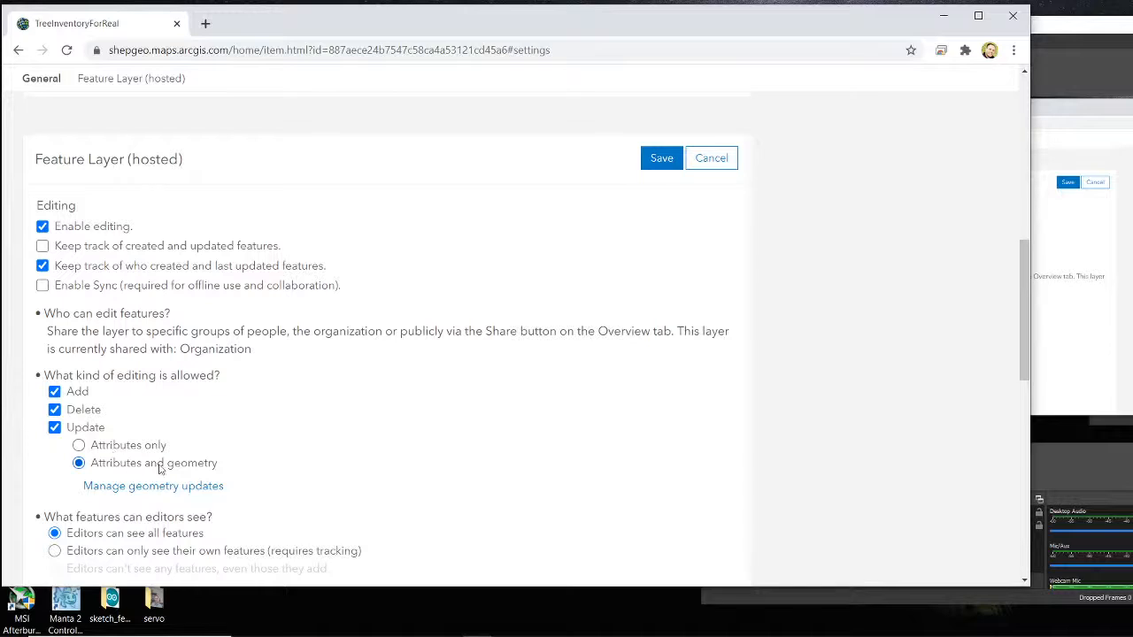
scroll(197, 478, "down", 1)
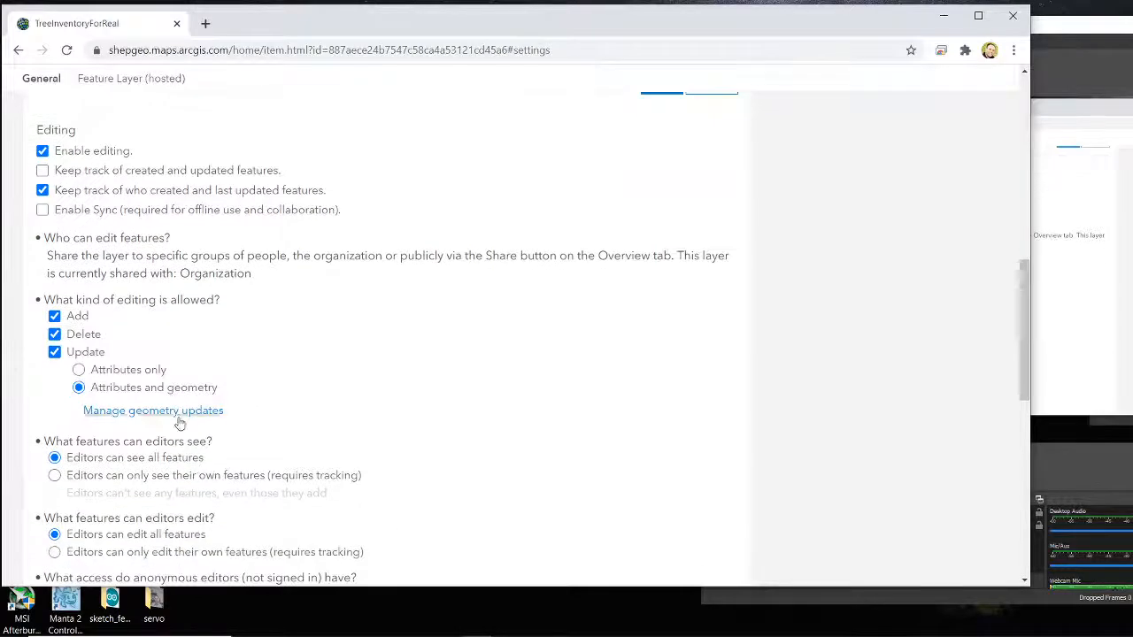
scroll(71, 427, "up", 1)
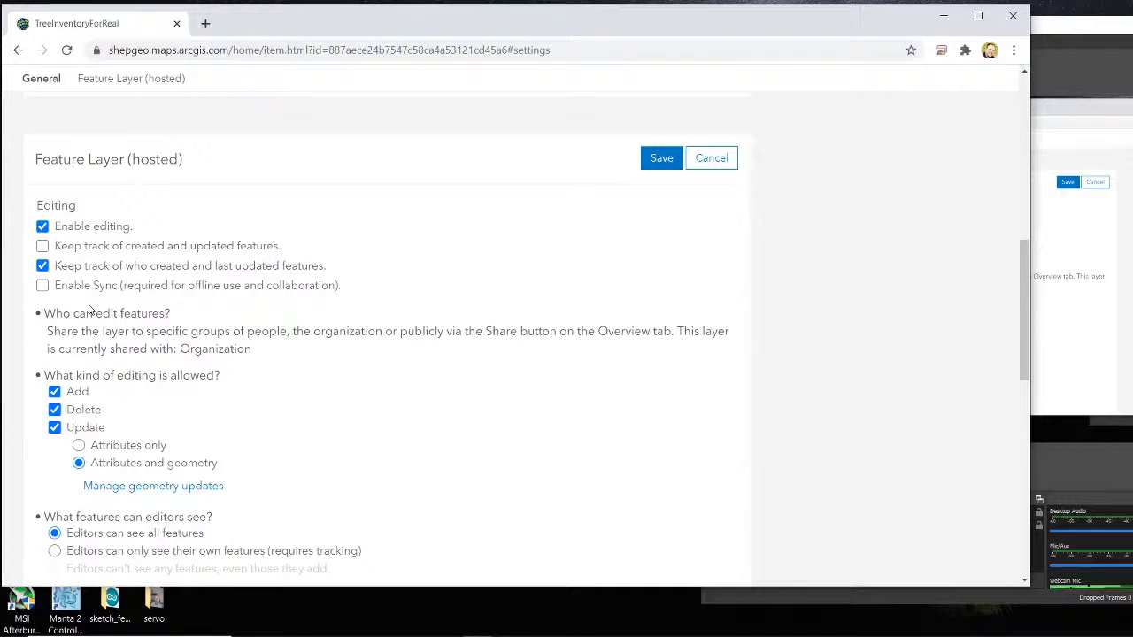
scroll(89, 309, "up", 1)
left_click(661, 234)
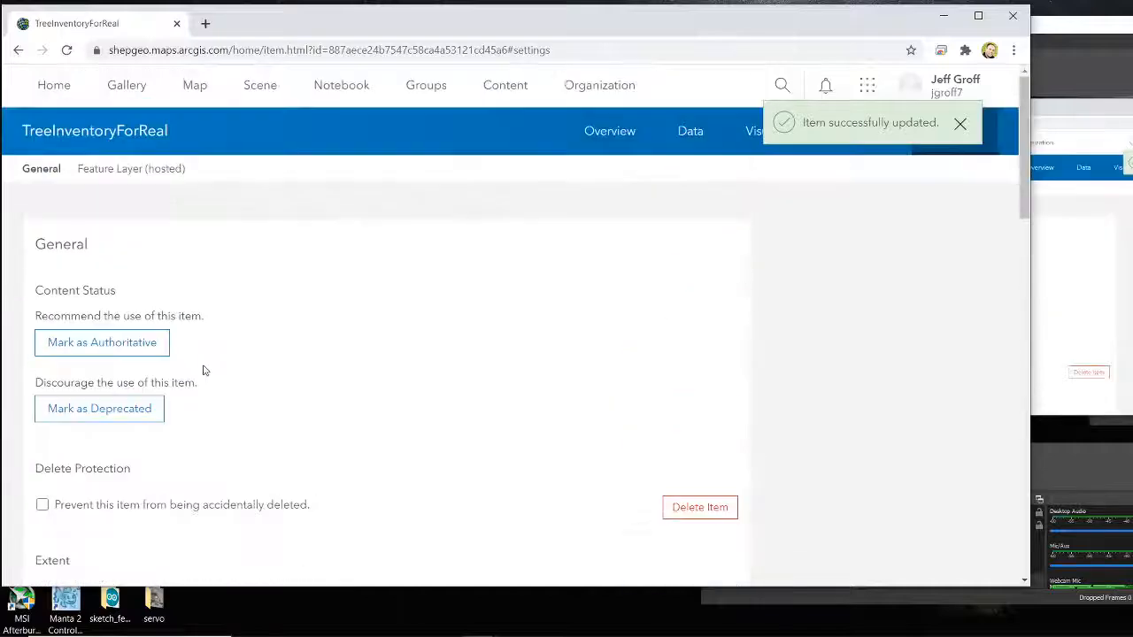
Dismiss the item-updated confirmation and go to the My Content list.
left_click(960, 124)
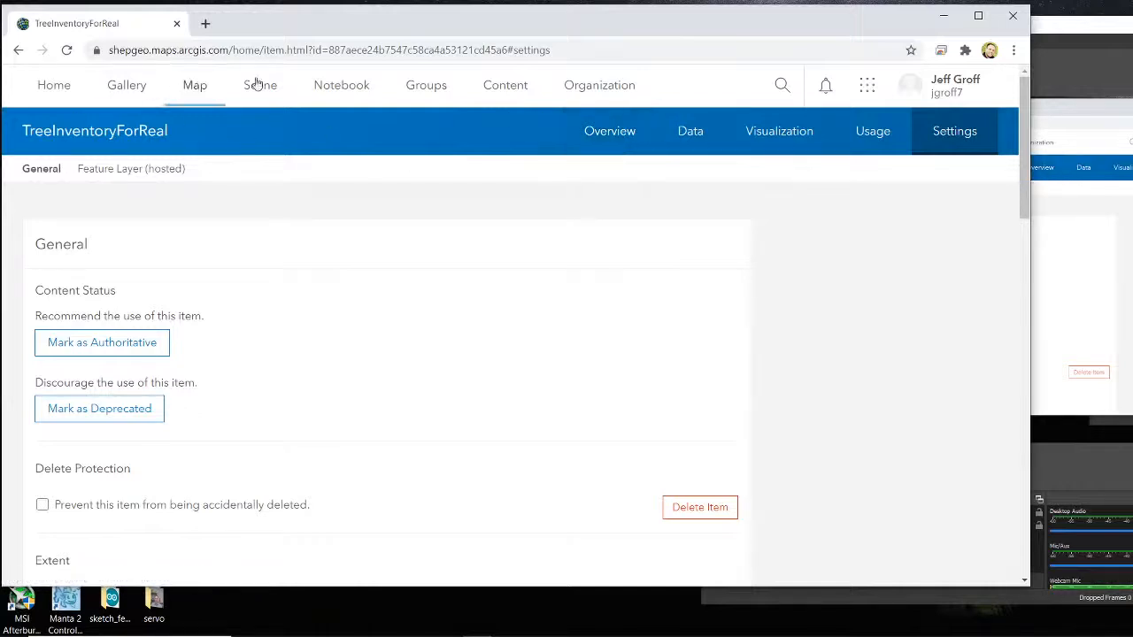
left_click(496, 89)
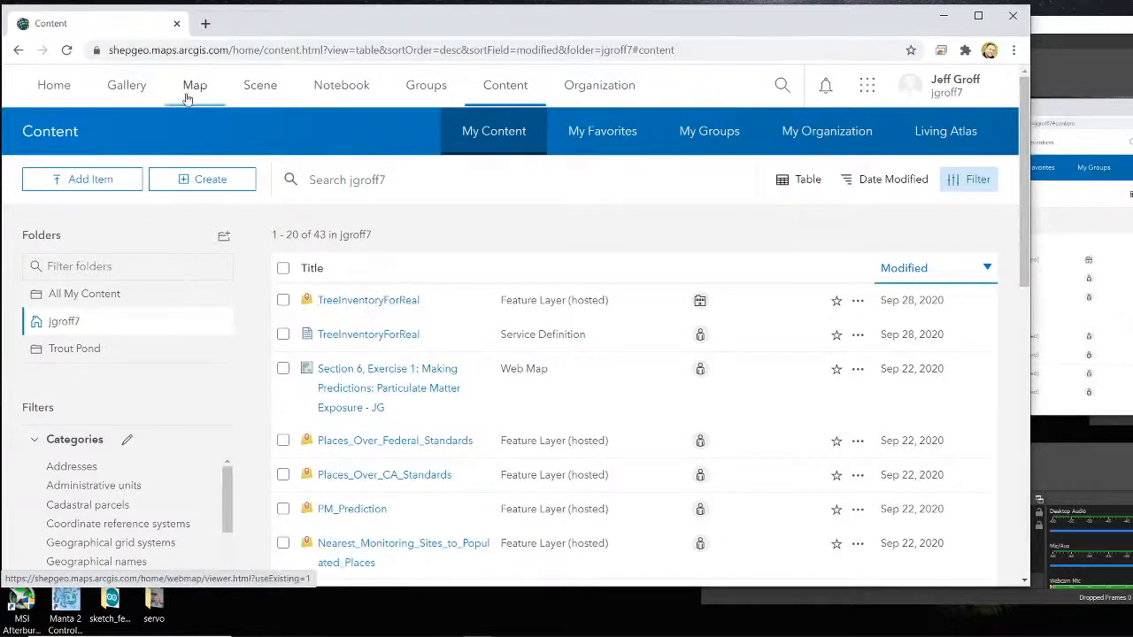
left_click(1081, 31)
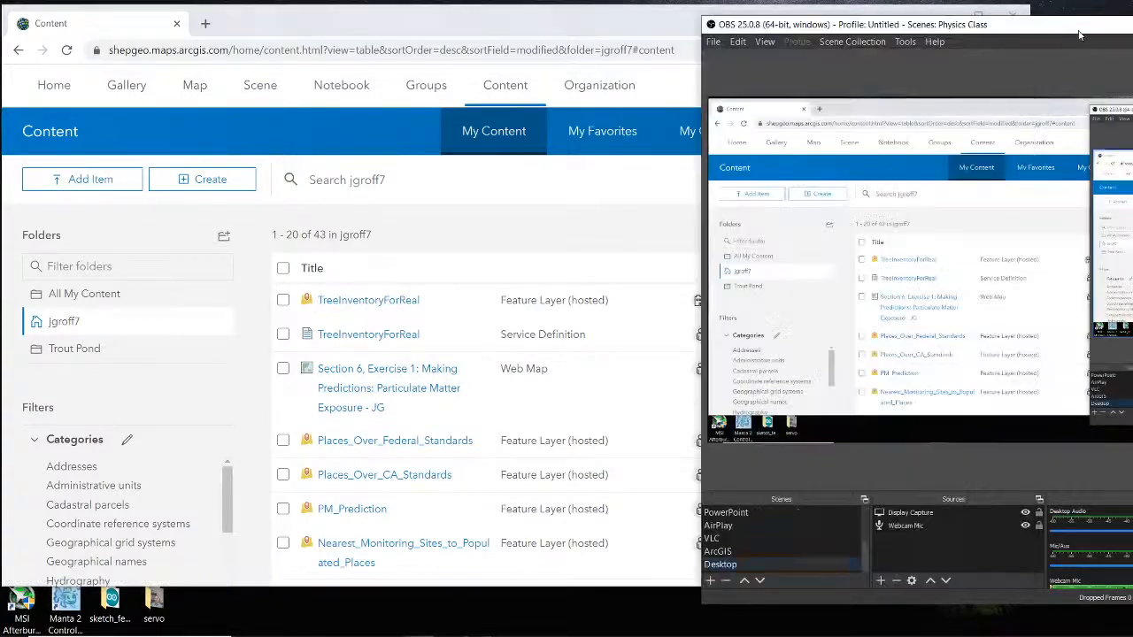
scroll(771, 529, "up", 3)
left_click(774, 552)
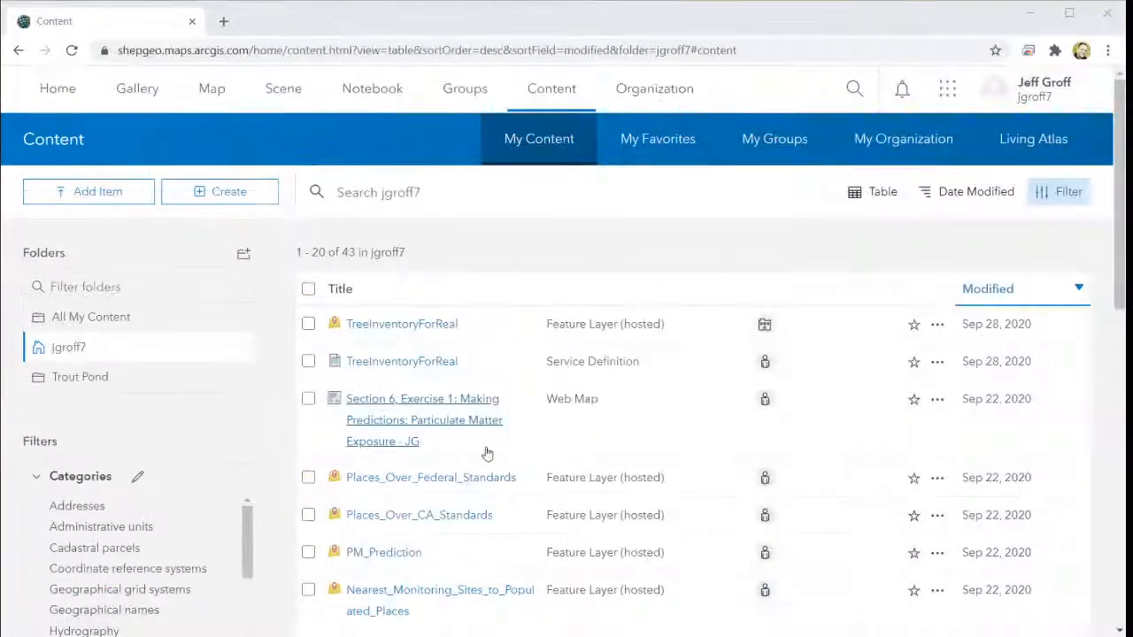
left_click(553, 16)
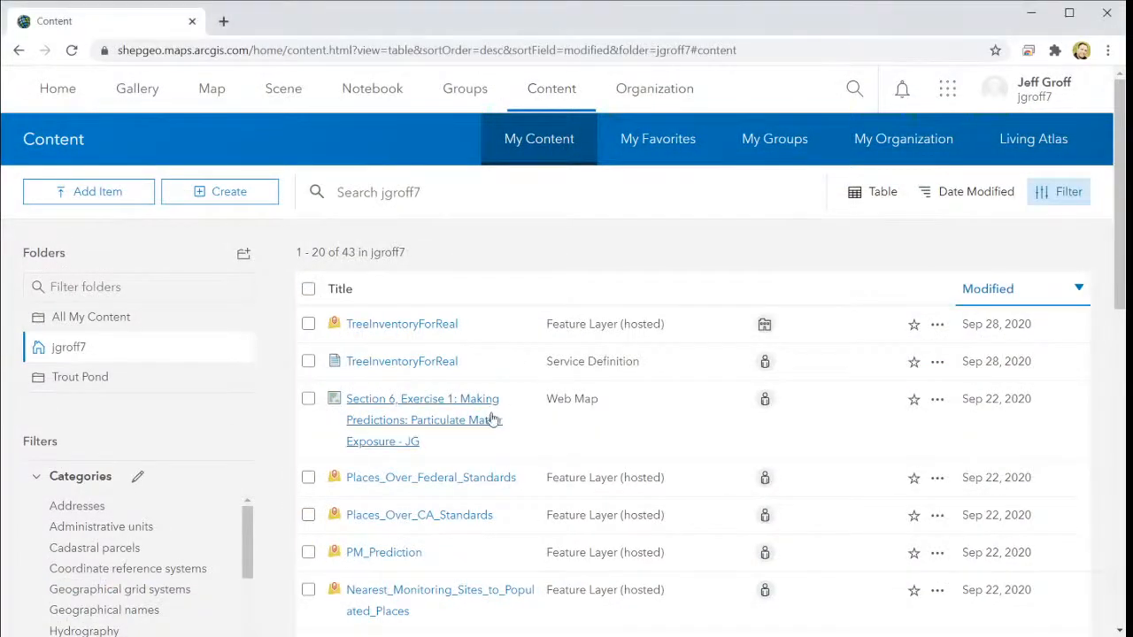
Show the actions menu for the TreeInventoryForReal feature layer.
left_click(939, 327)
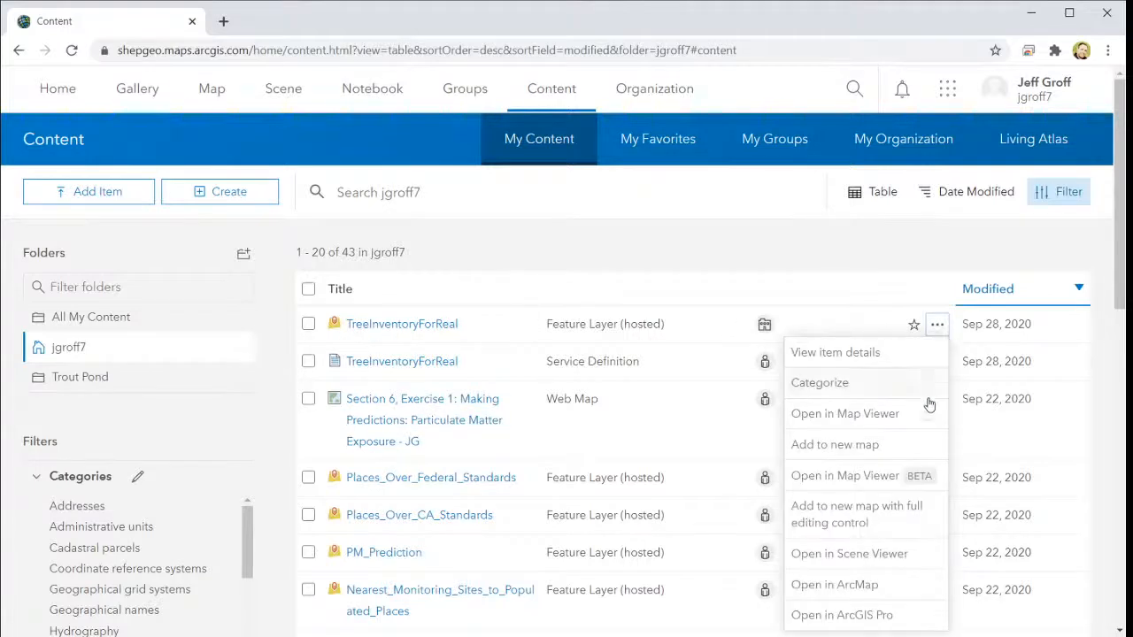
left_click(939, 327)
left_click(939, 326)
Add TreeInventoryForReal to a new map with full editing control and inspect the Topographic basemap.
left_click(821, 518)
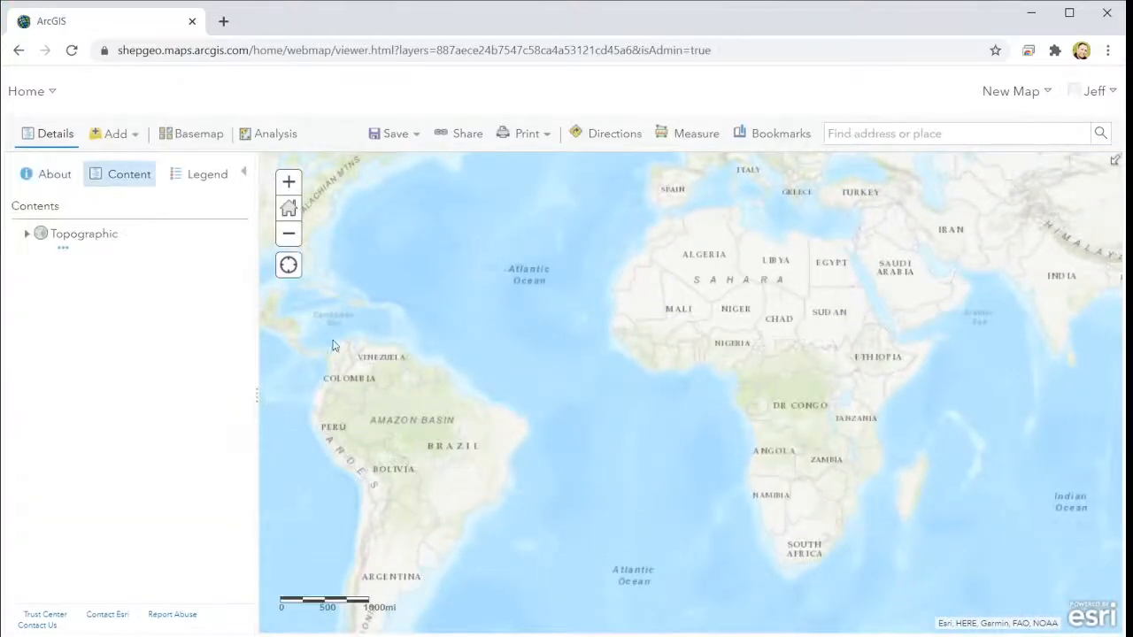
left_click(26, 269)
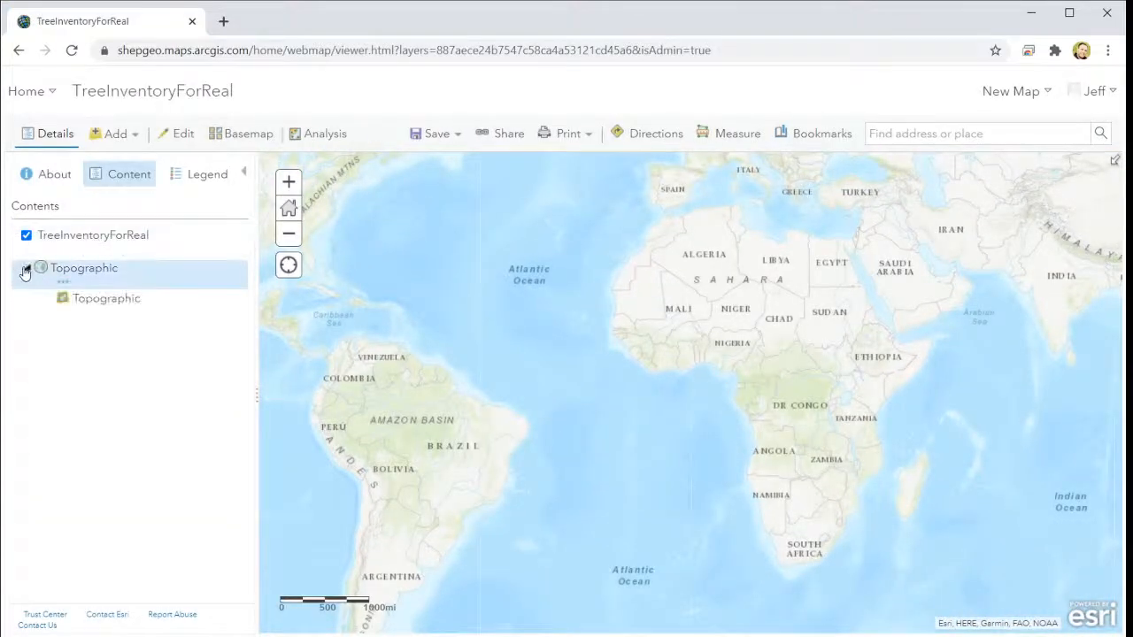
left_click(25, 270)
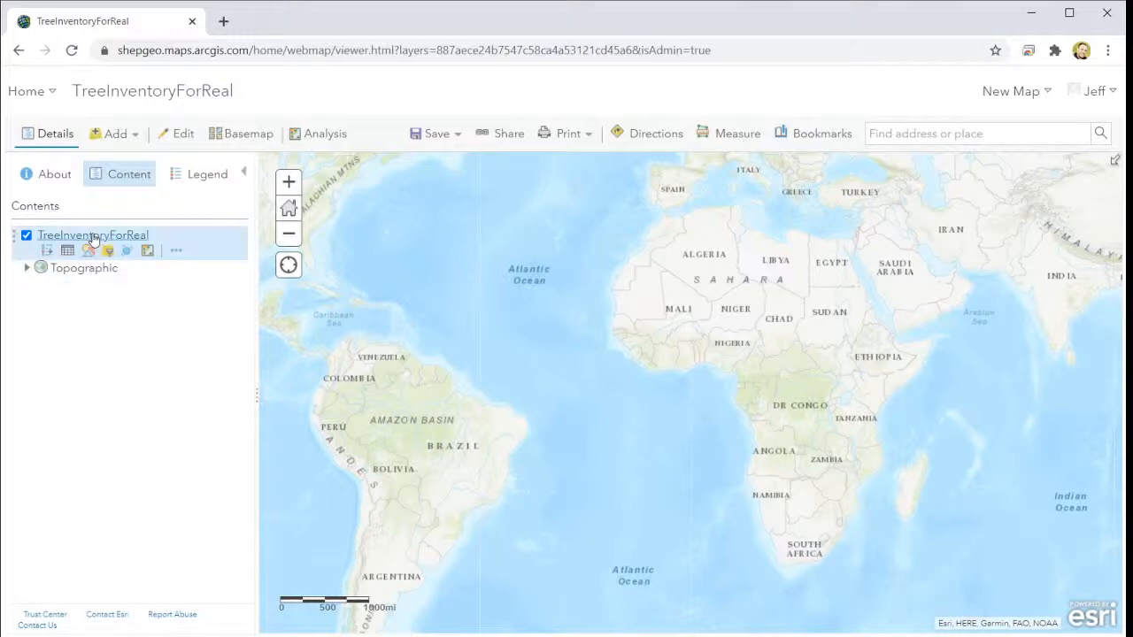
Check the legend's tree status categories (Dead, Diseased, Ingrowth, Planted, Unknown), then open the save options.
left_click(185, 181)
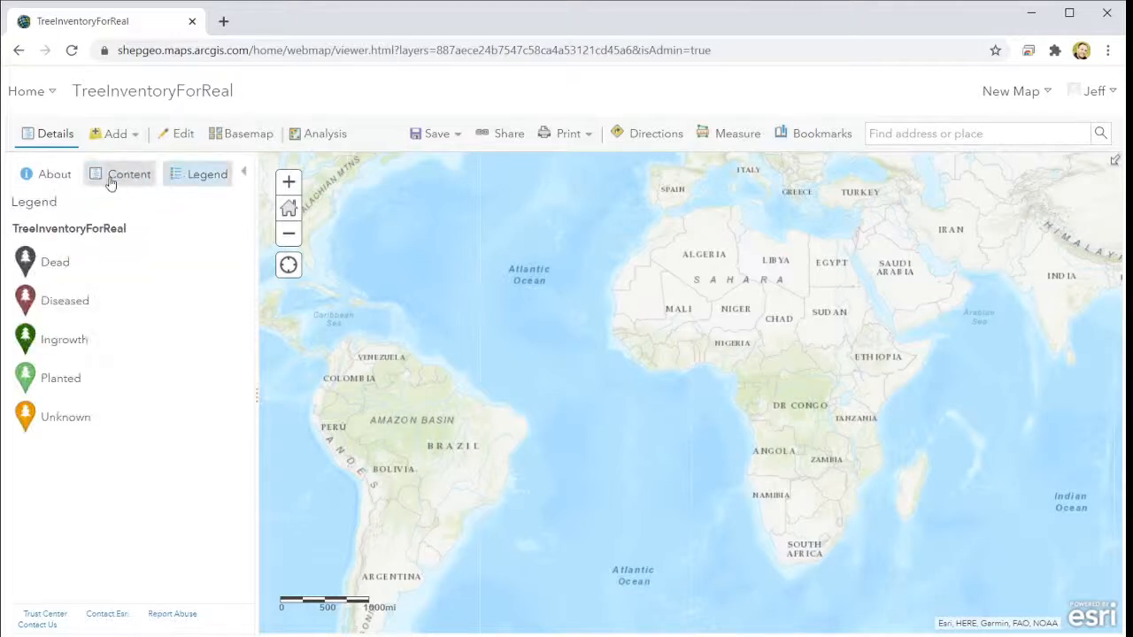
left_click(111, 183)
left_click(190, 184)
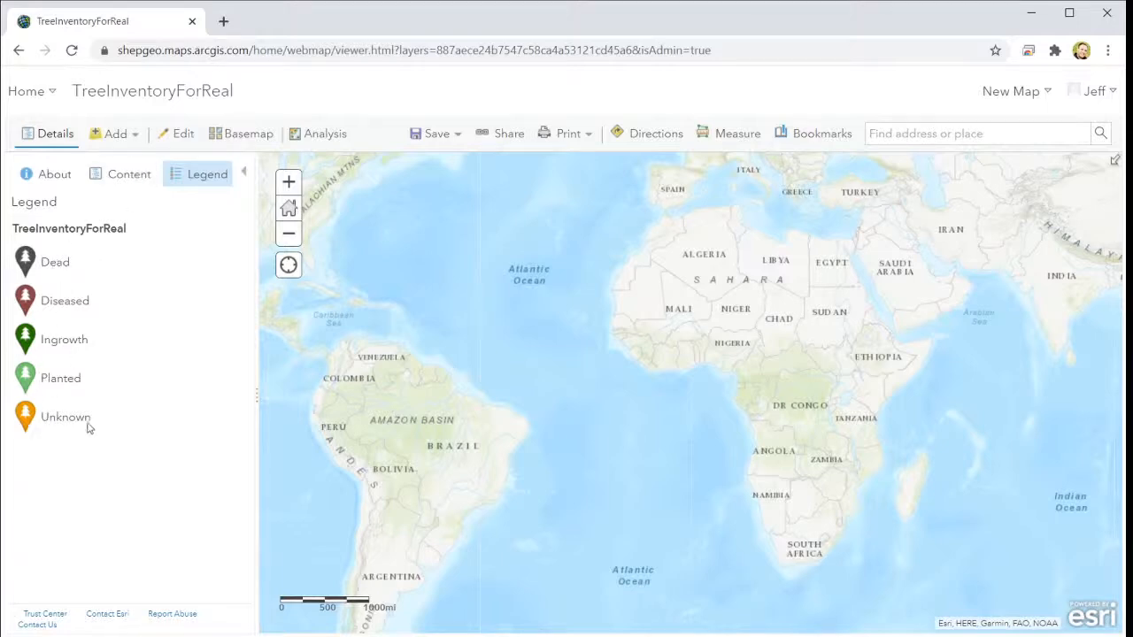
left_click(122, 187)
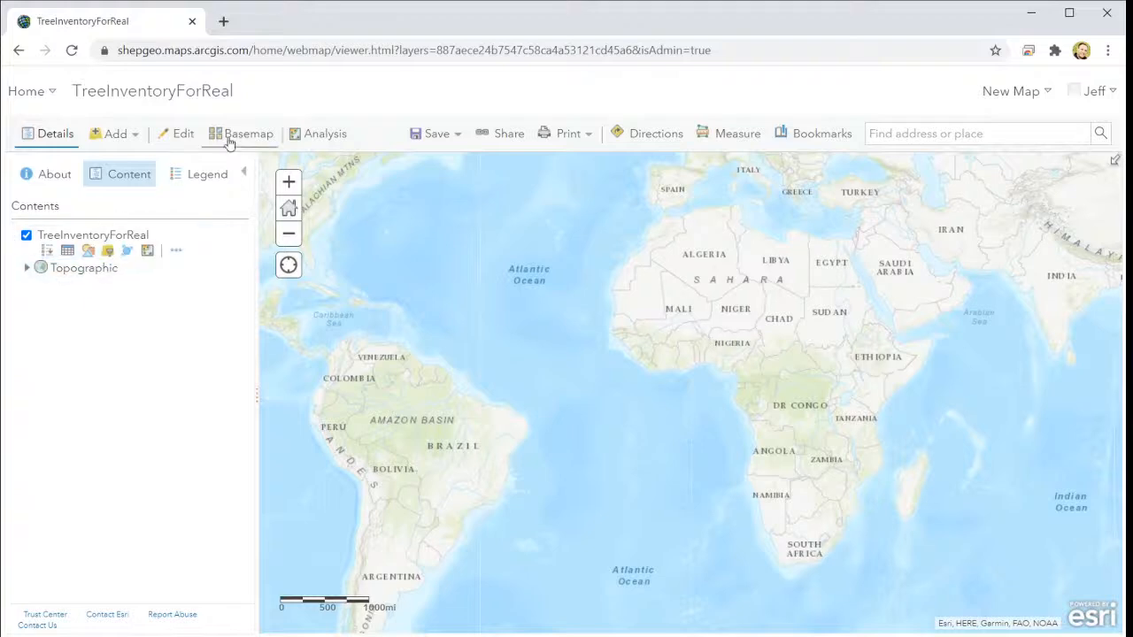
left_click(435, 136)
Save the map as 'Tree Inventory - Collaborative Mapping', tagged trees and inventory, with a tree-data summary.
left_click(442, 188)
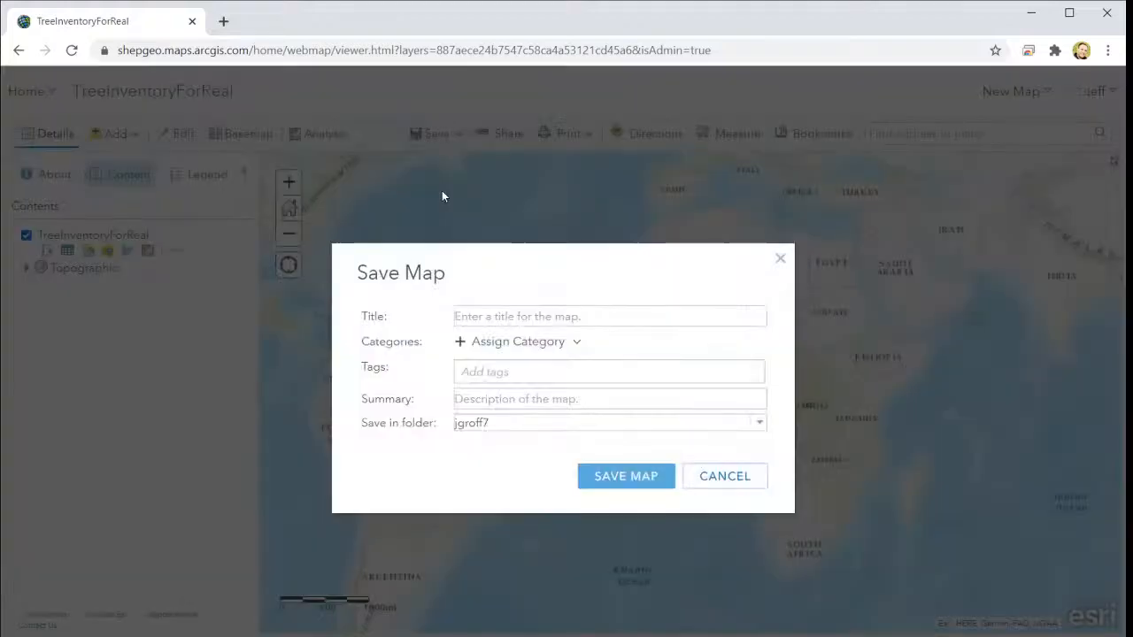
left_click(524, 320)
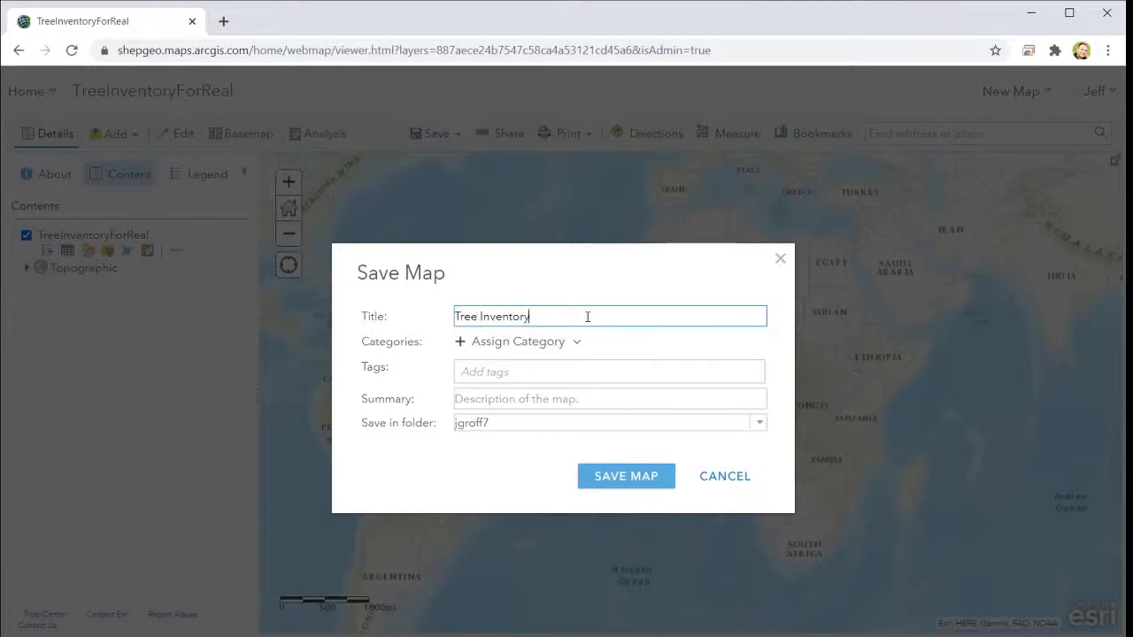
key("Tab")
key("Tab")
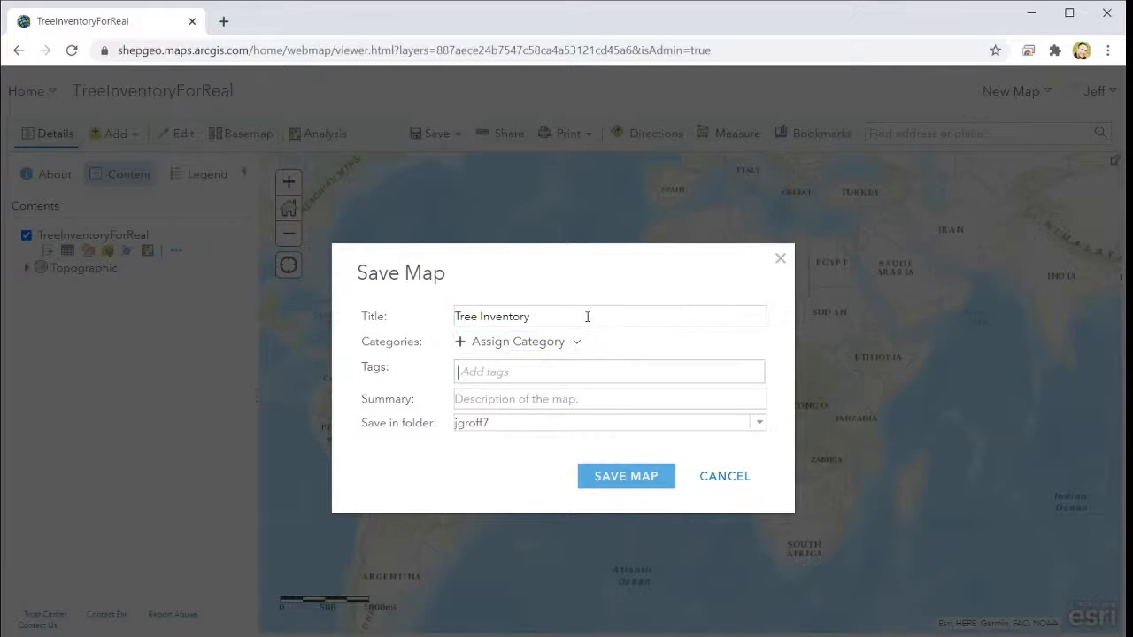
left_click(587, 316)
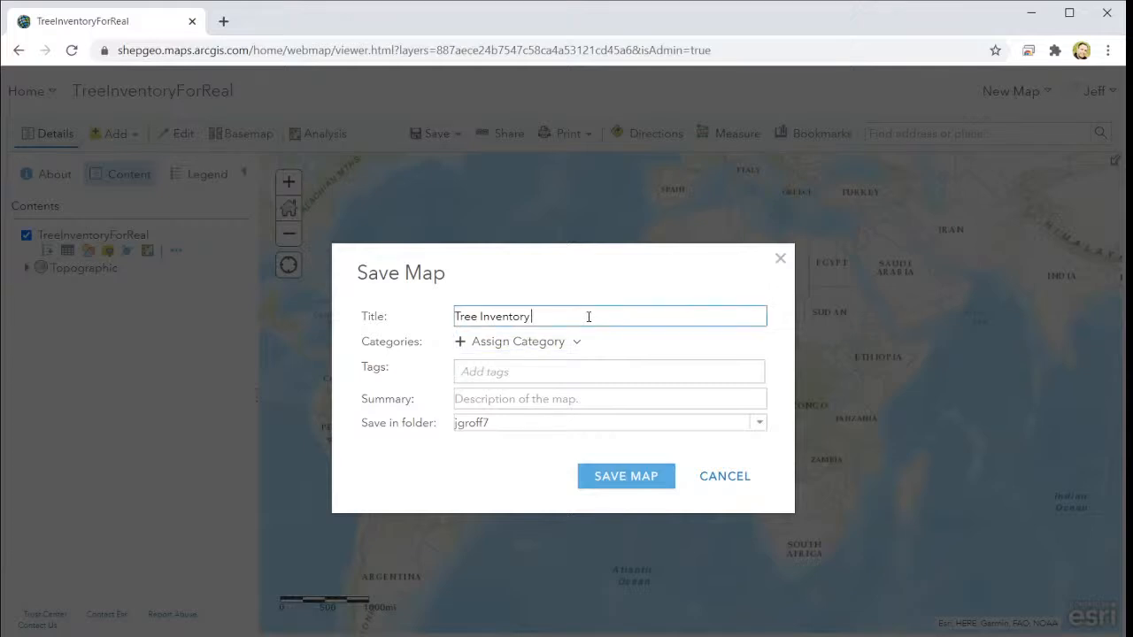
type("- Coollaborative Mapping")
left_click(494, 372)
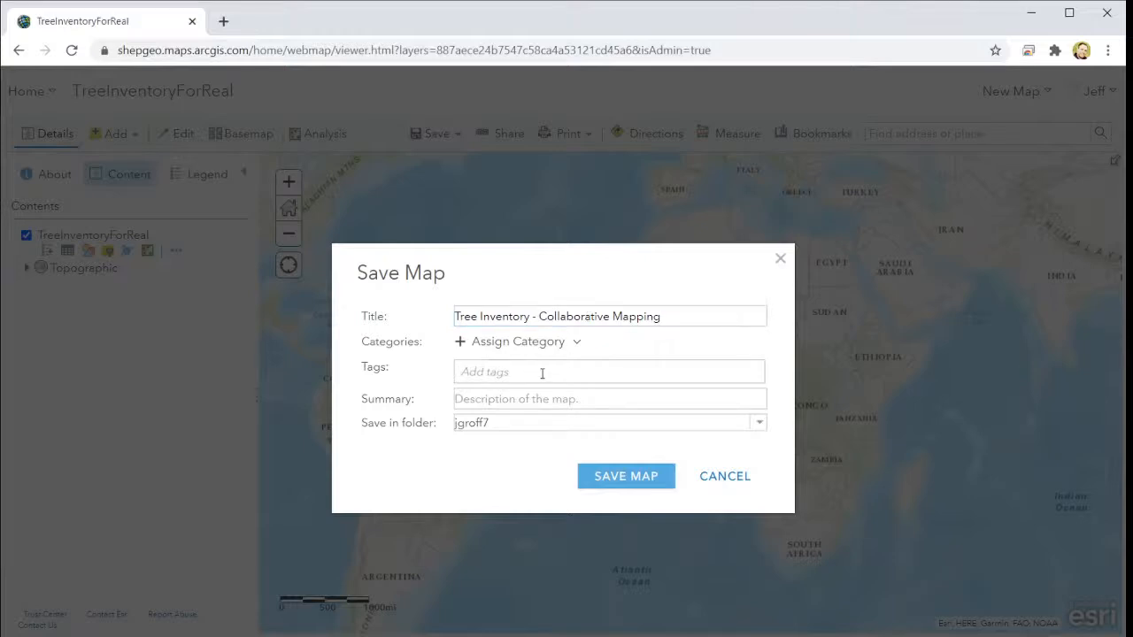
type("trees,")
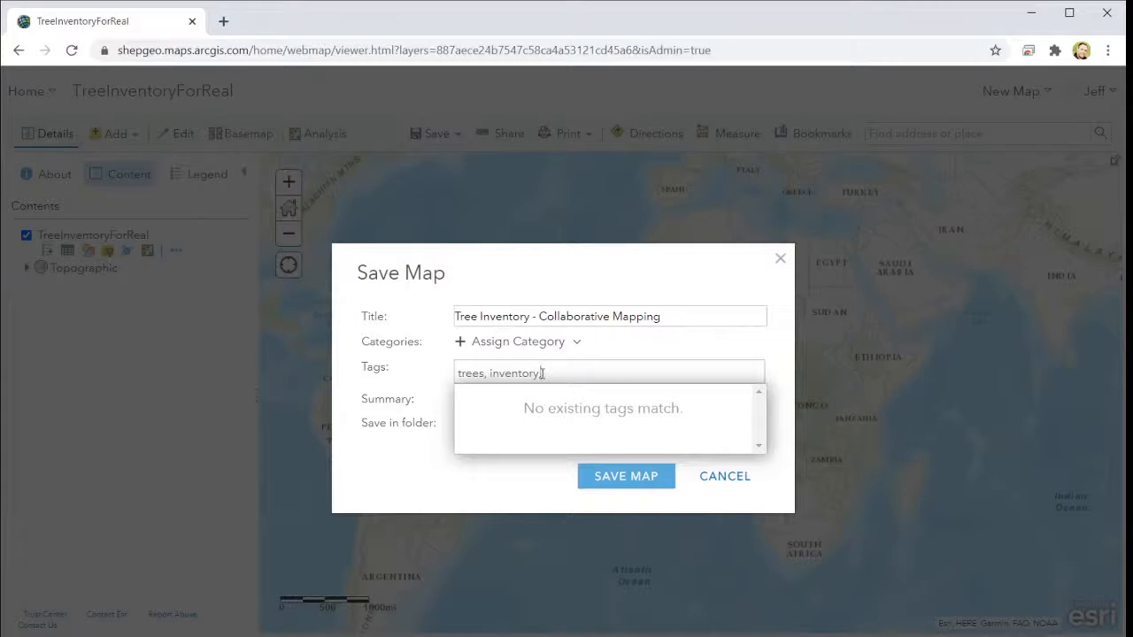
type(" inventory")
key("Return")
left_click(493, 405)
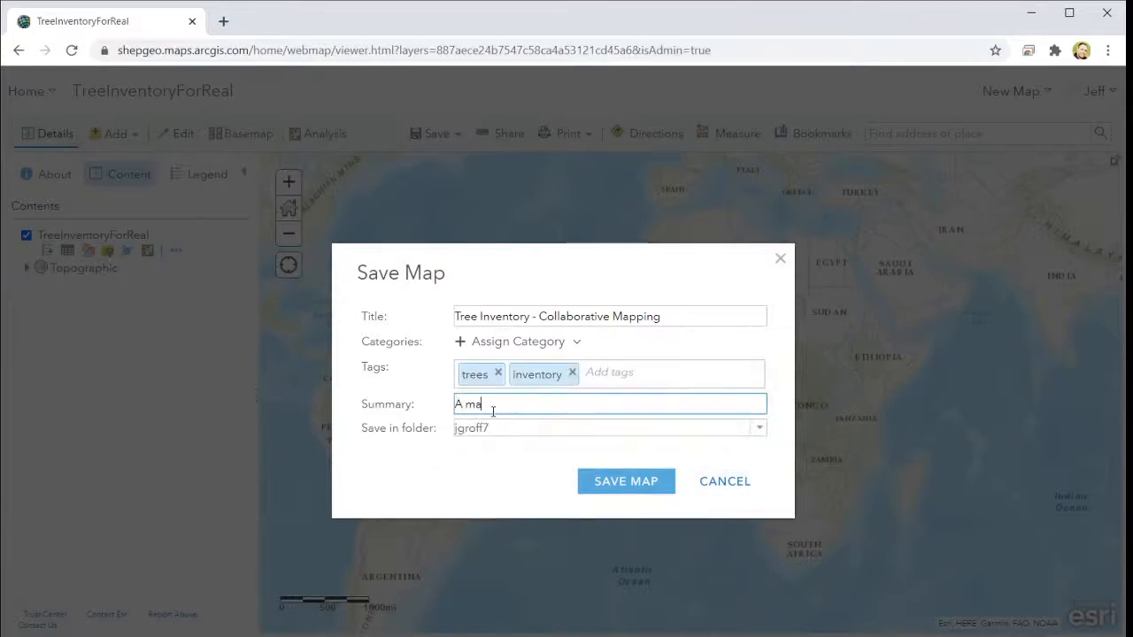
type("A map for collecting data about")
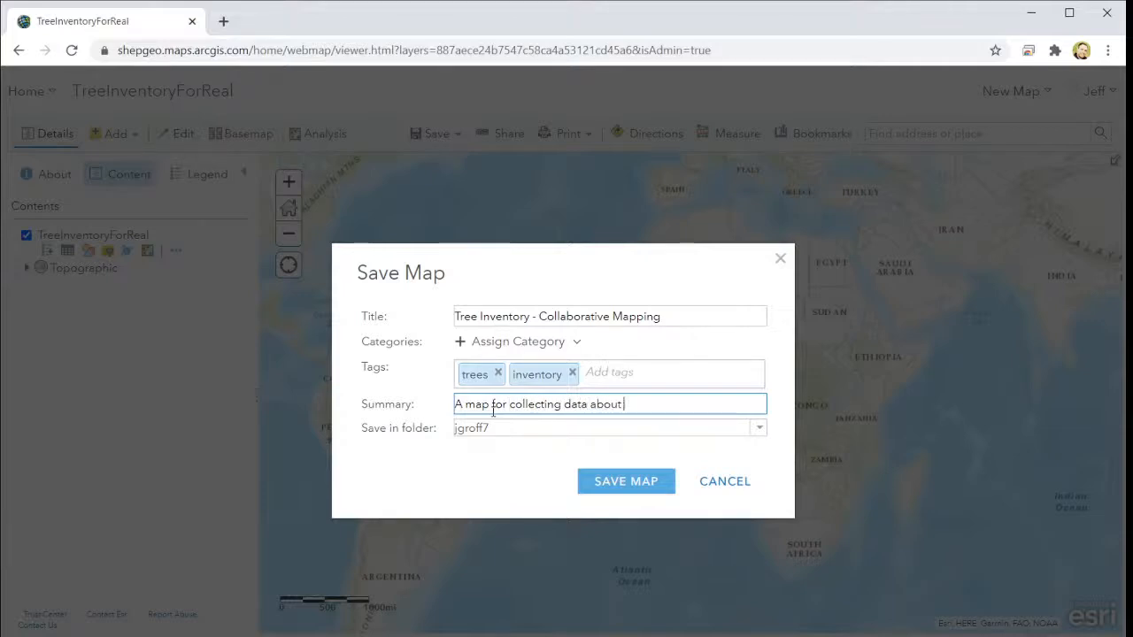
type(" trees")
left_click(631, 479)
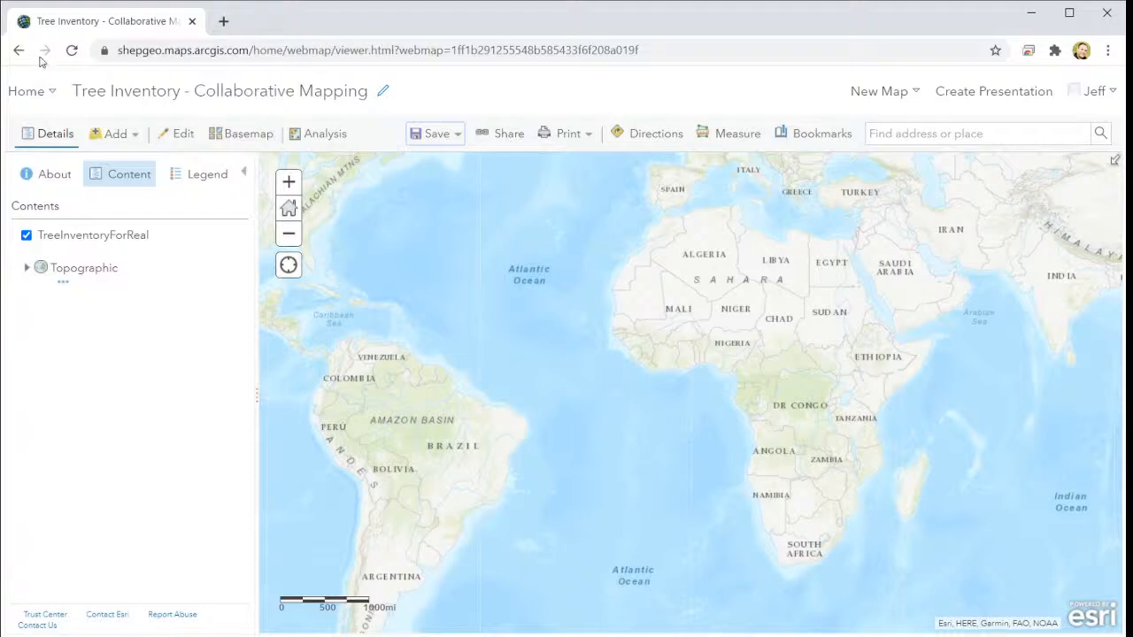
Return to My Content and open the Tree Inventory - Collaborative Mapping item's settings.
left_click(38, 94)
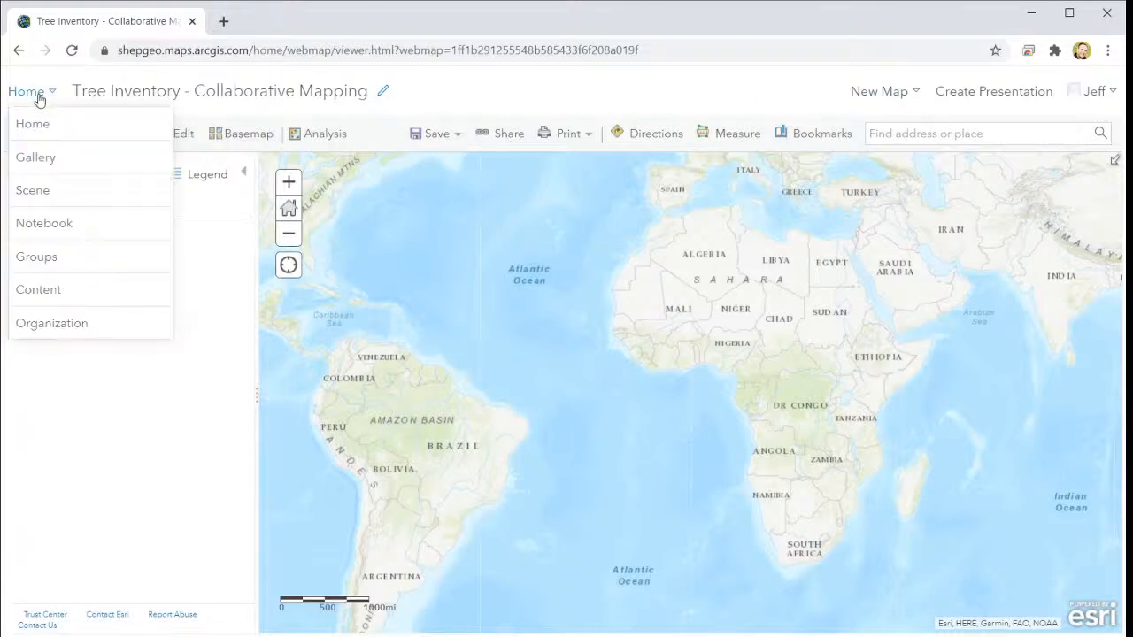
left_click(41, 292)
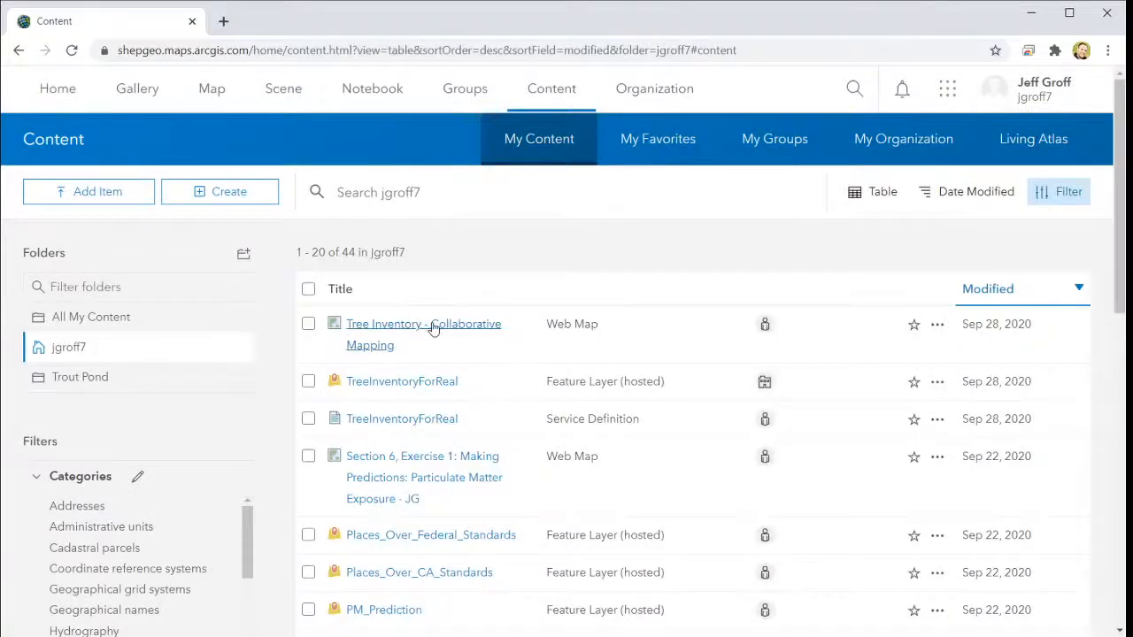
left_click(413, 326)
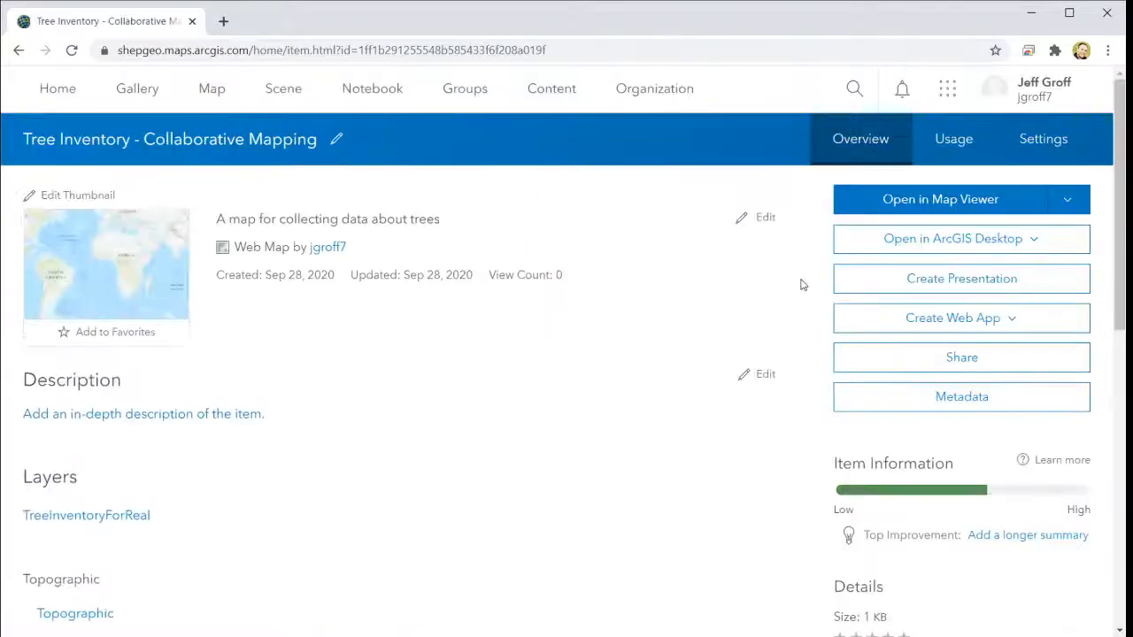
scroll(650, 277, "down", 6)
scroll(653, 280, "up", 5)
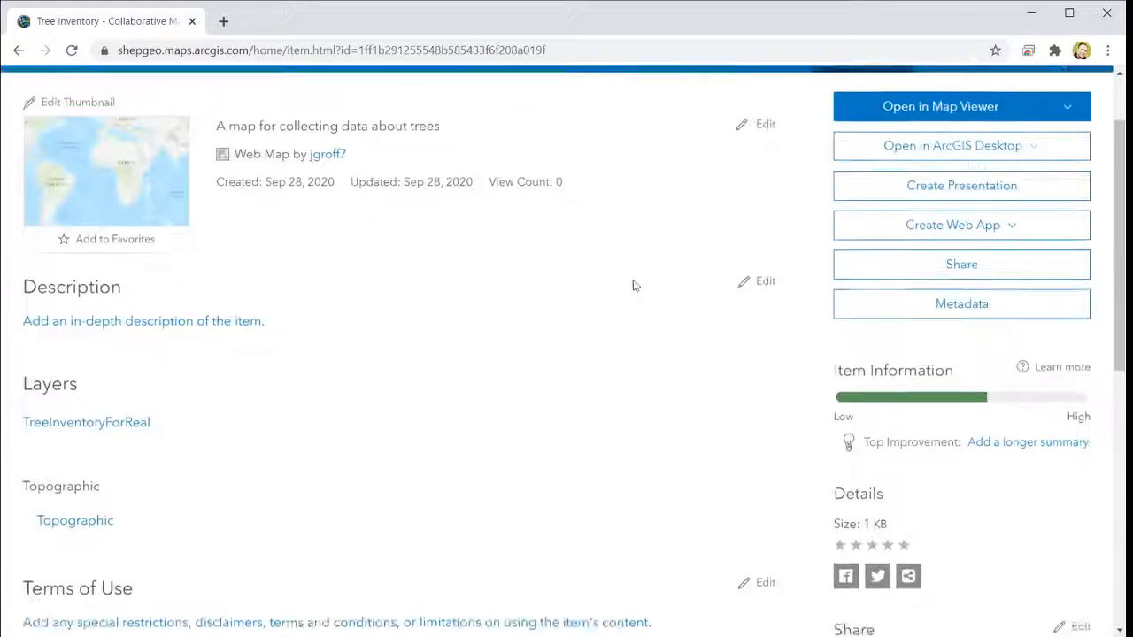
scroll(633, 285, "up", 2)
left_click(1046, 142)
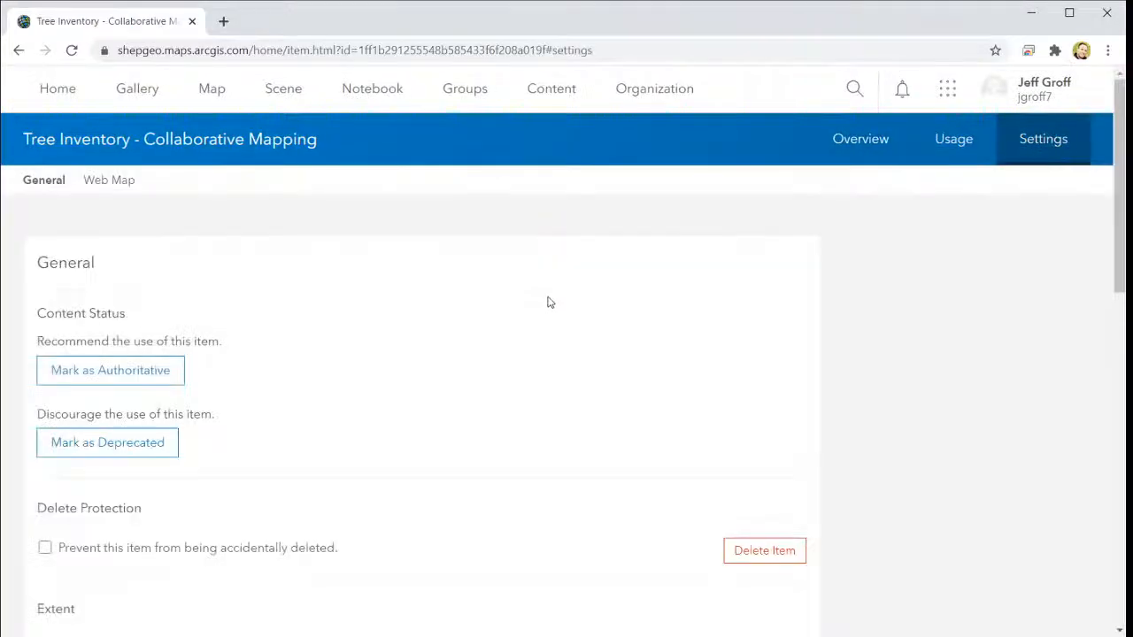
scroll(547, 302, "down", 7)
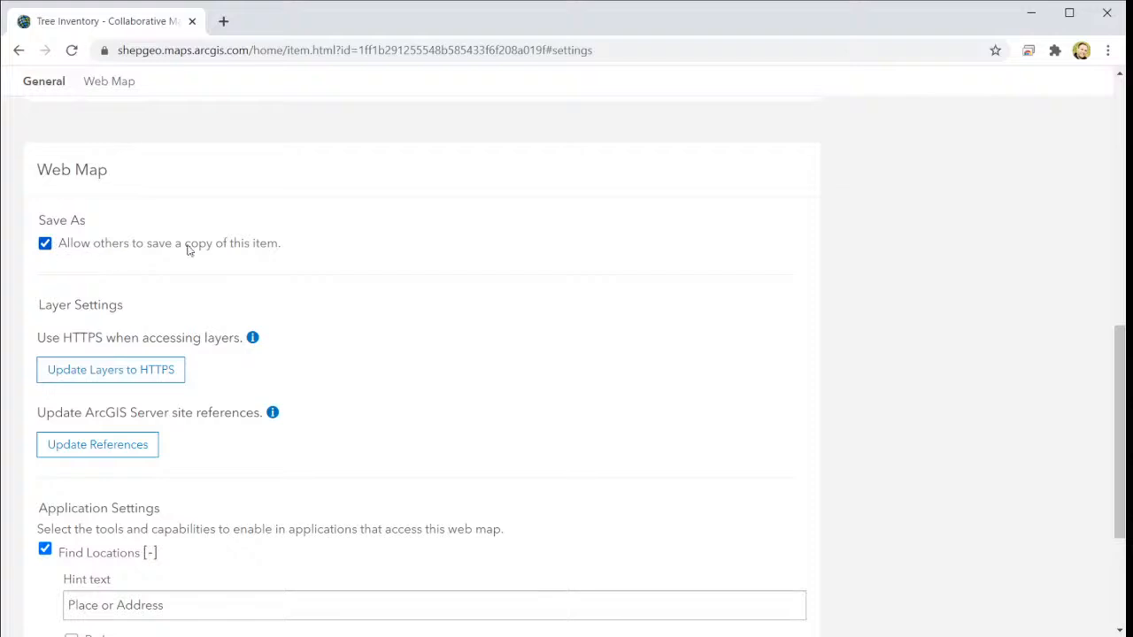
Uncheck 'Allow others to save a copy' for the web map and save the setting.
left_click(44, 243)
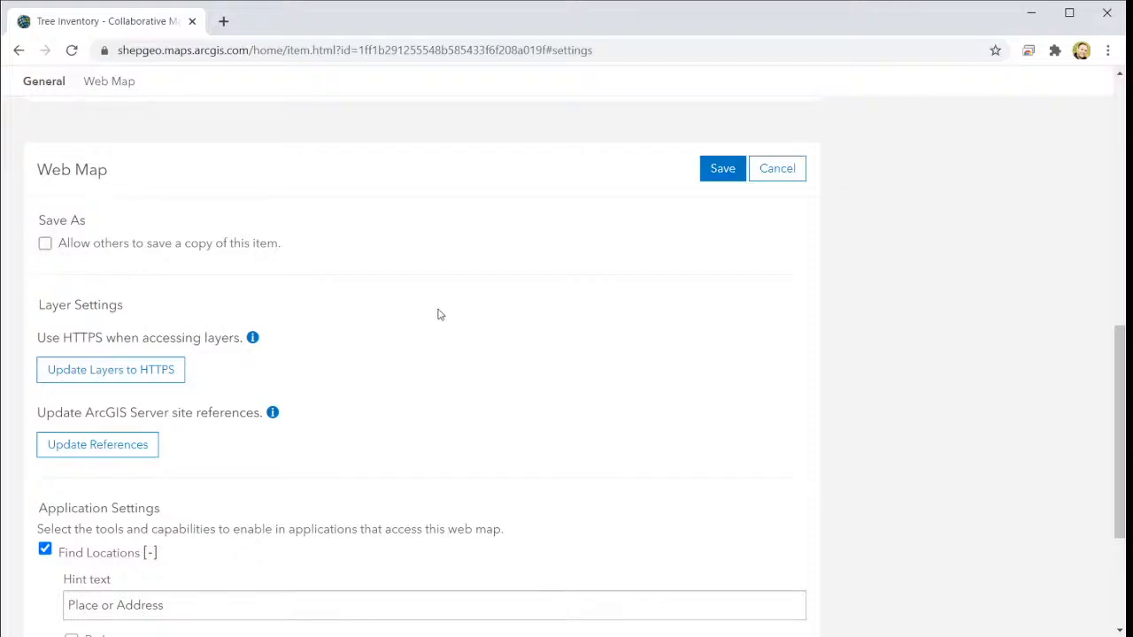
left_click(724, 169)
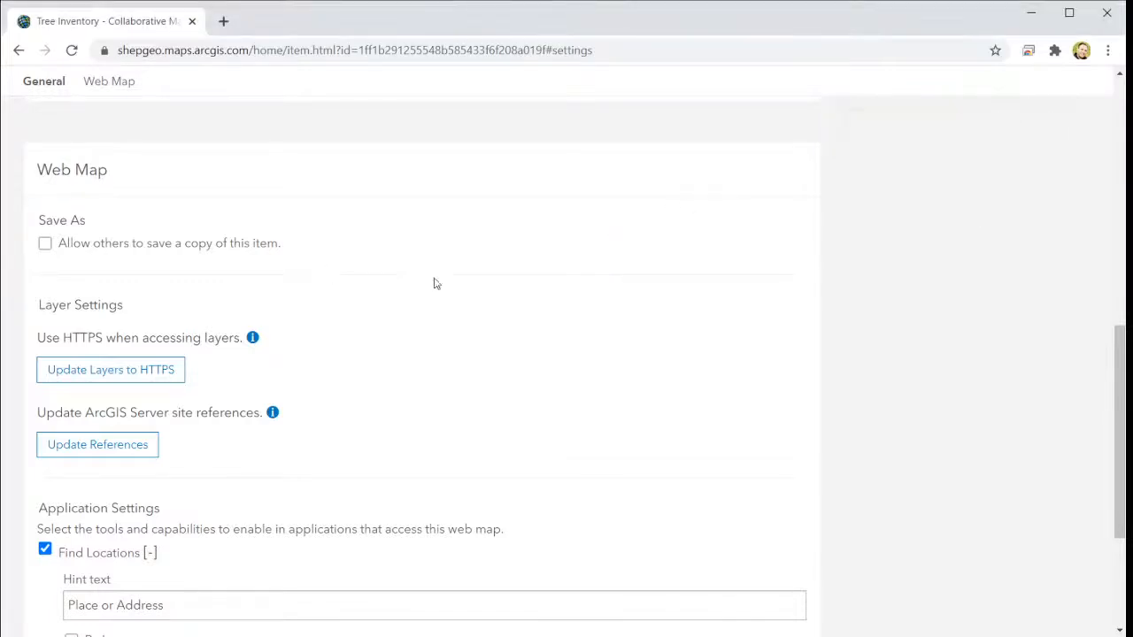
scroll(476, 313, "down", 1)
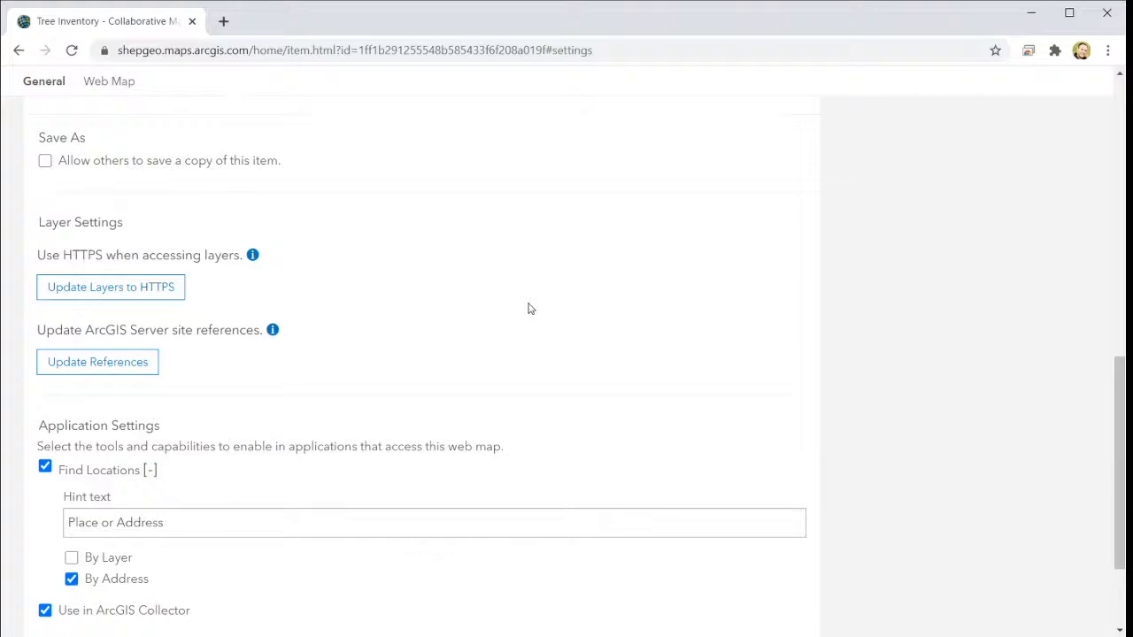
scroll(527, 308, "down", 2)
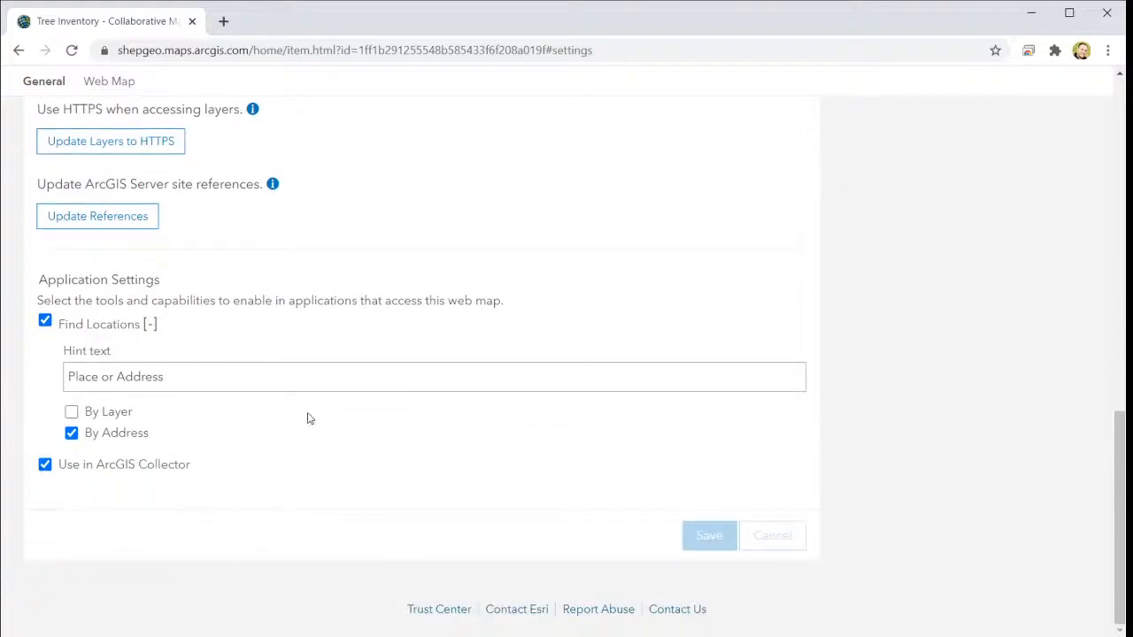
left_click(50, 469)
left_click(48, 471)
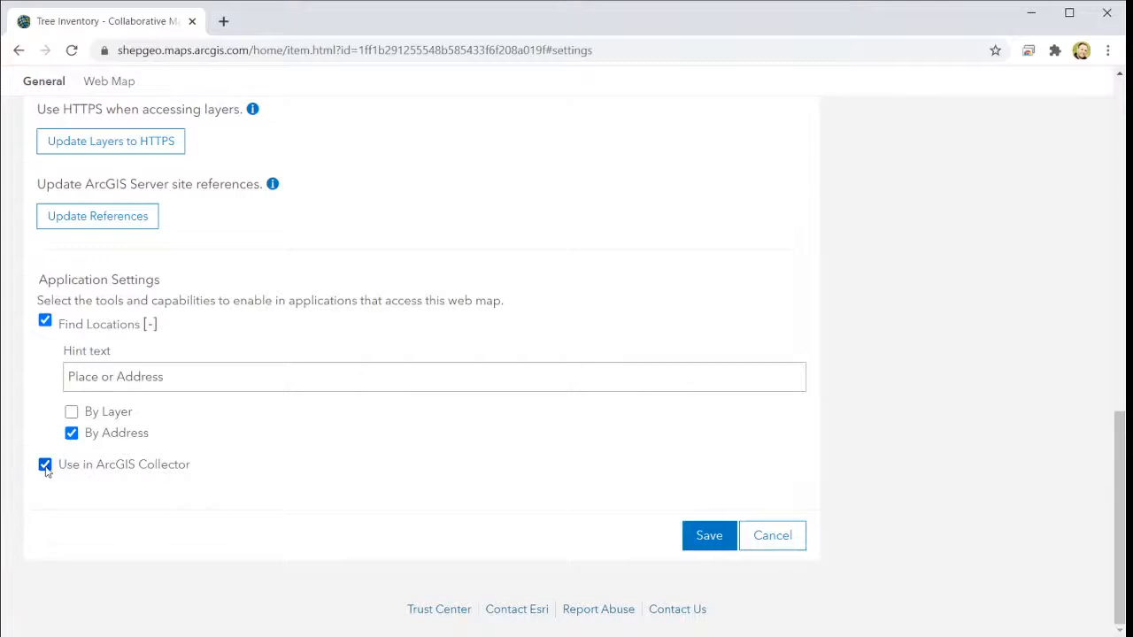
Enable finding locations by layer on TreeInventoryForReal's COLLECTOR field and save.
left_click(135, 376)
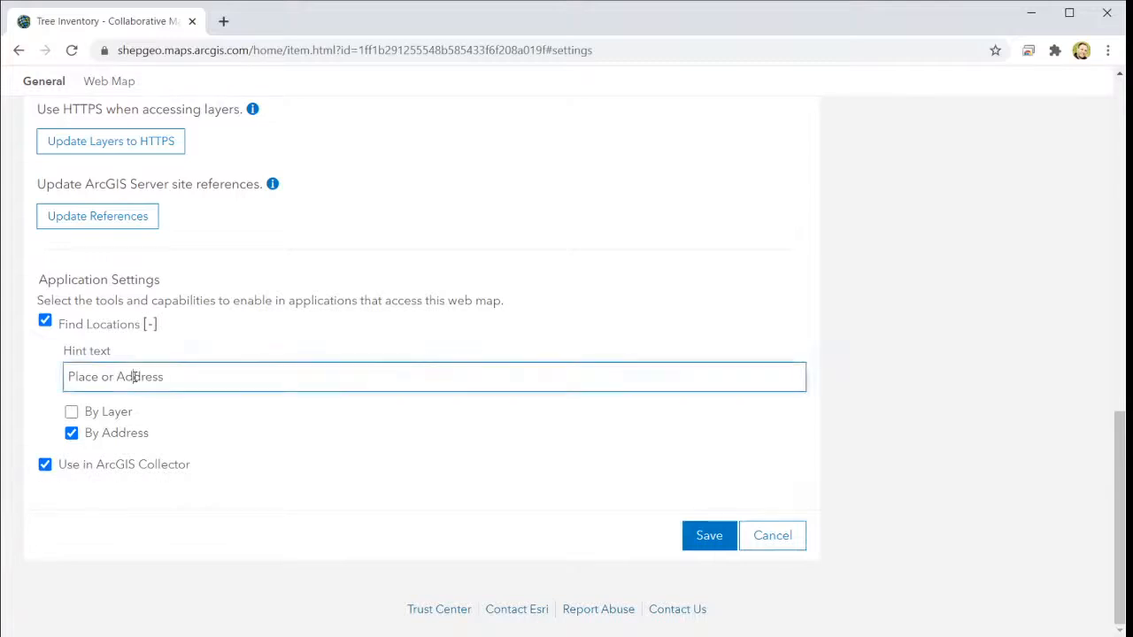
left_click(72, 412)
left_click(112, 496)
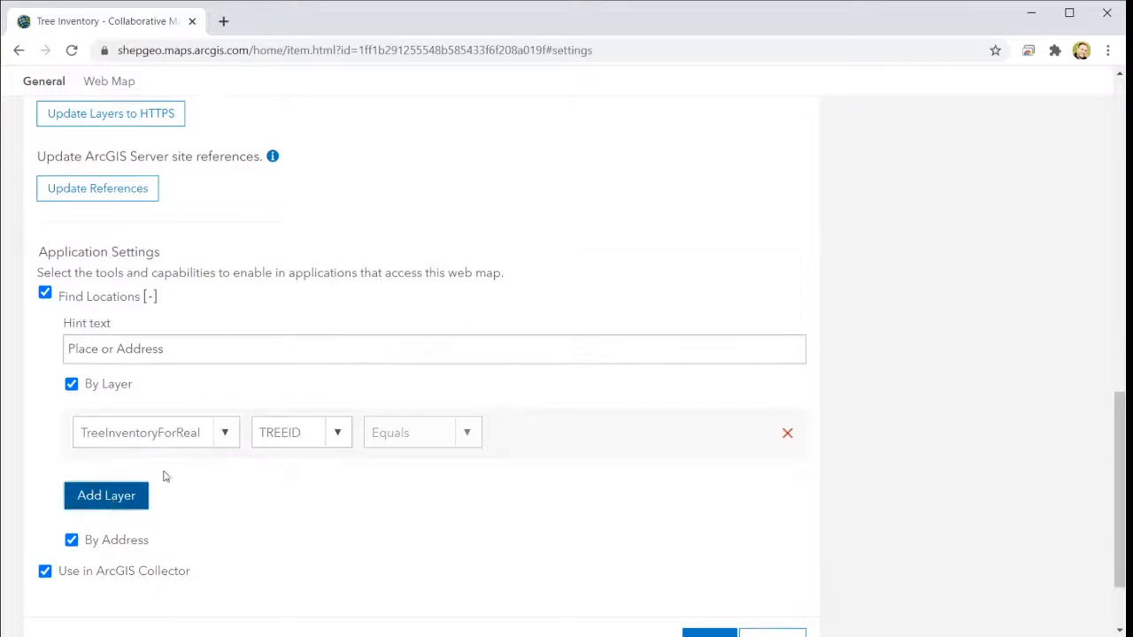
left_click(226, 435)
left_click(177, 460)
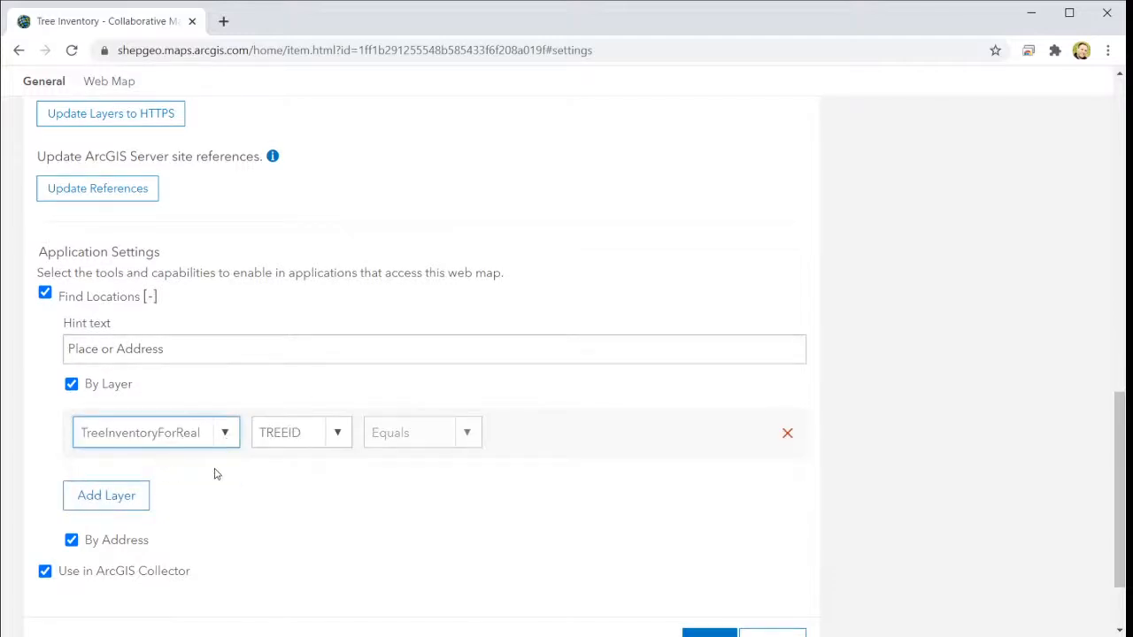
left_click(339, 435)
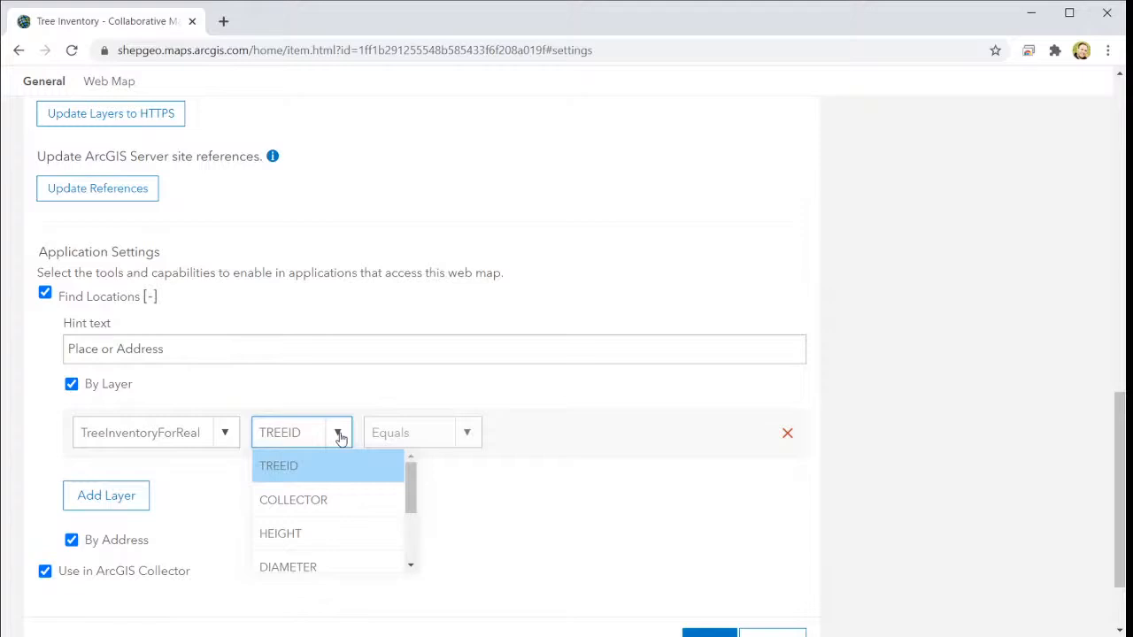
left_click(343, 503)
left_click(449, 512)
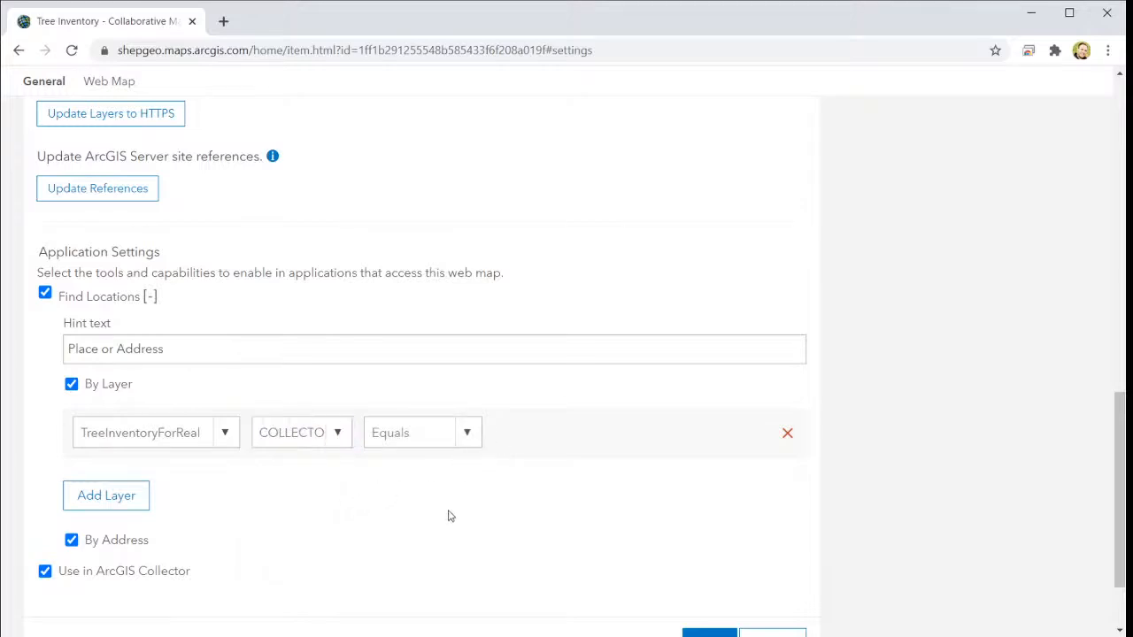
left_click(335, 446)
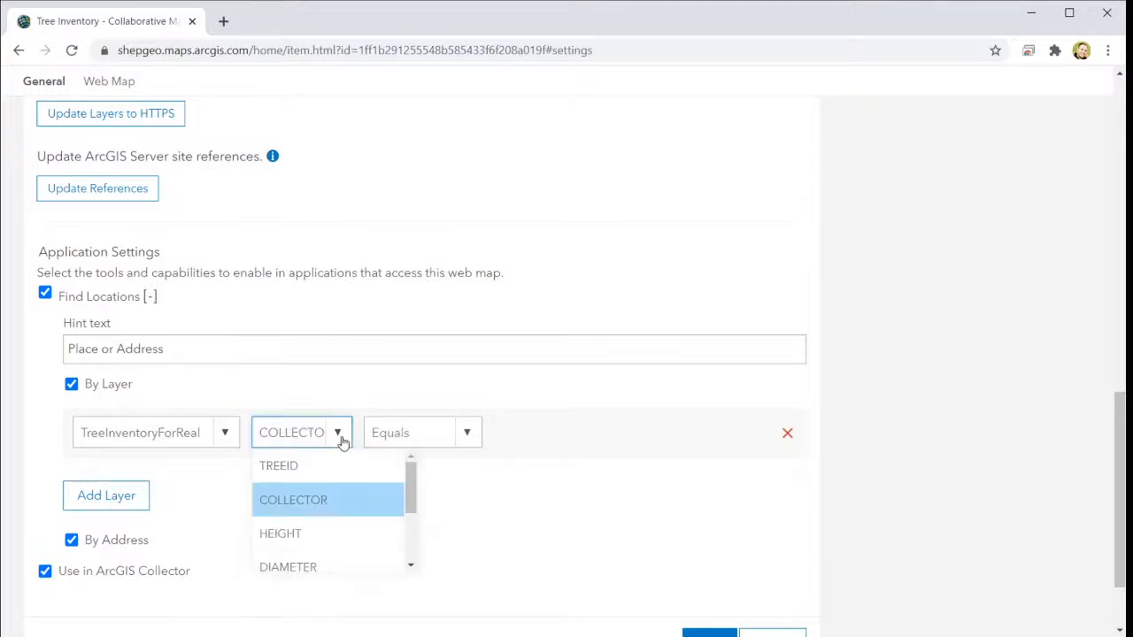
left_click(332, 514)
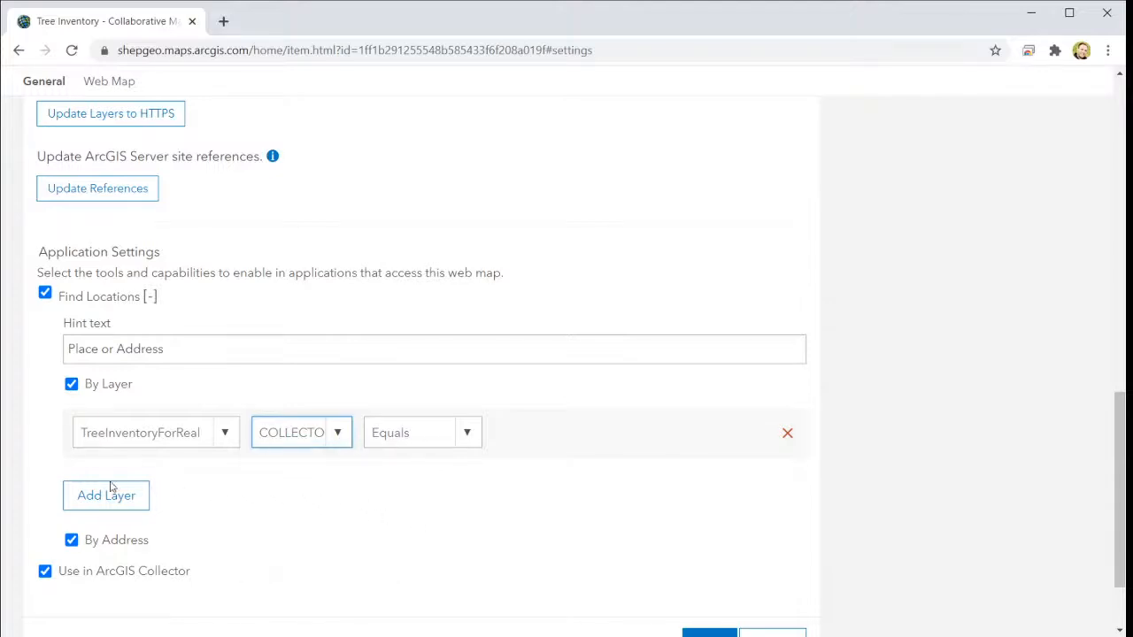
scroll(531, 514, "down", 2)
left_click(724, 537)
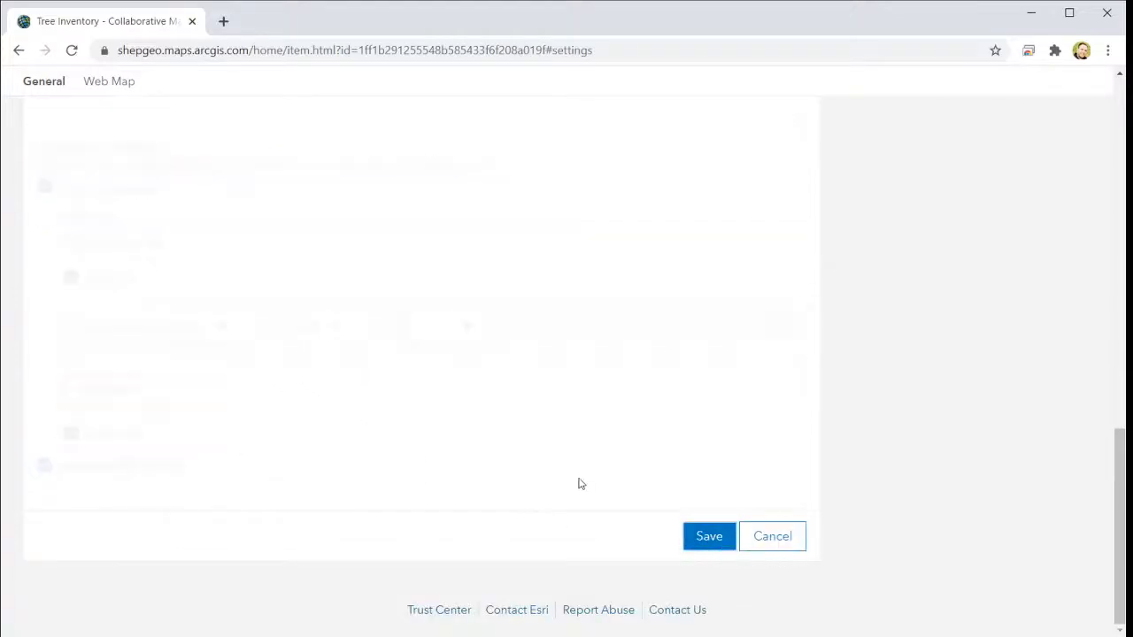
scroll(510, 454, "up", 7)
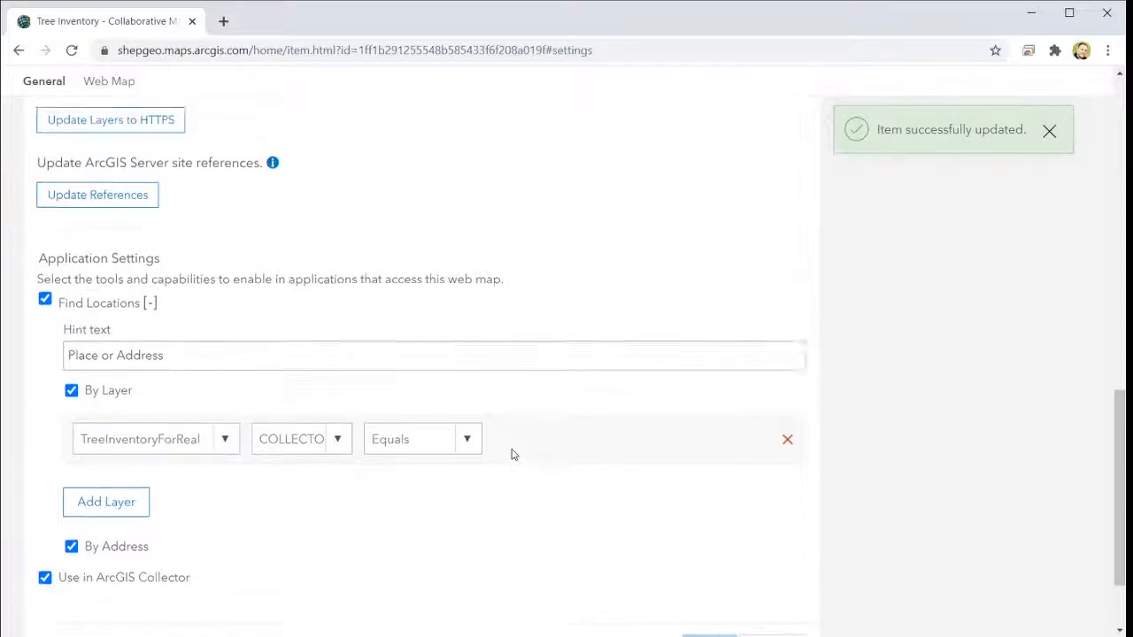
scroll(508, 464, "down", 2)
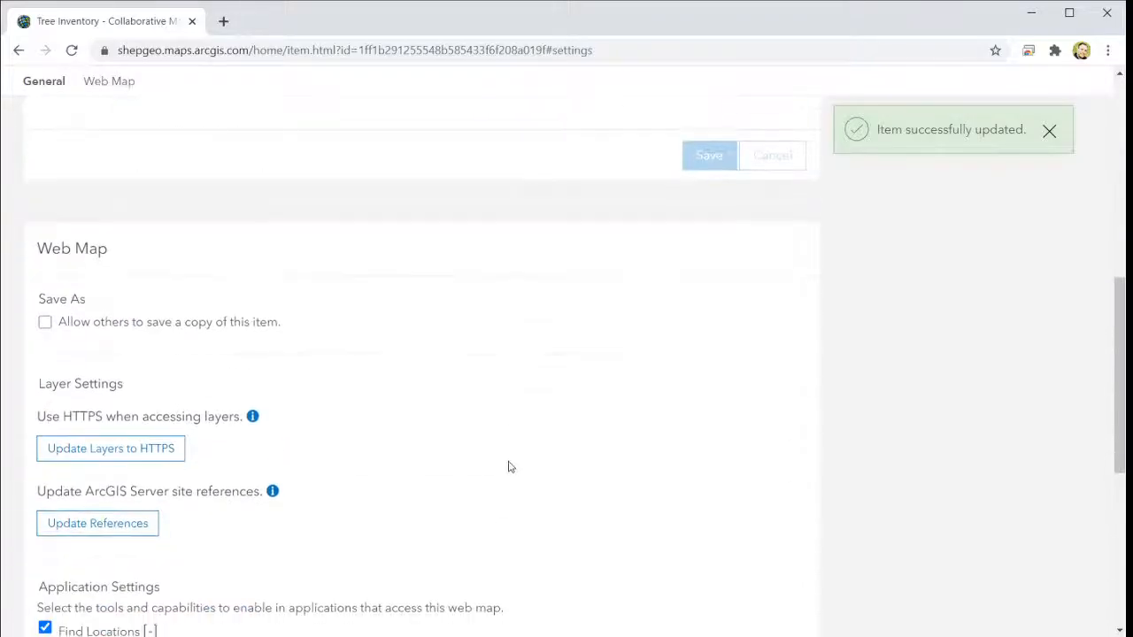
scroll(508, 466, "up", 4)
Save 'Prevent this item from being accidentally deleted' on the map item, then go to My Content.
scroll(508, 467, "down", 3)
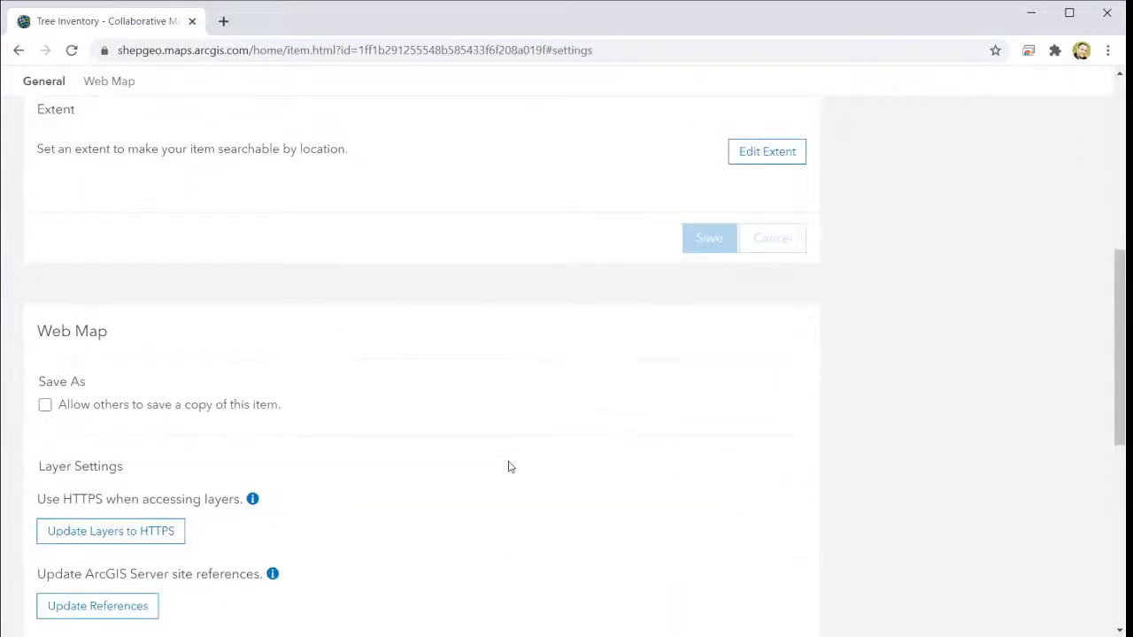
scroll(509, 467, "up", 4)
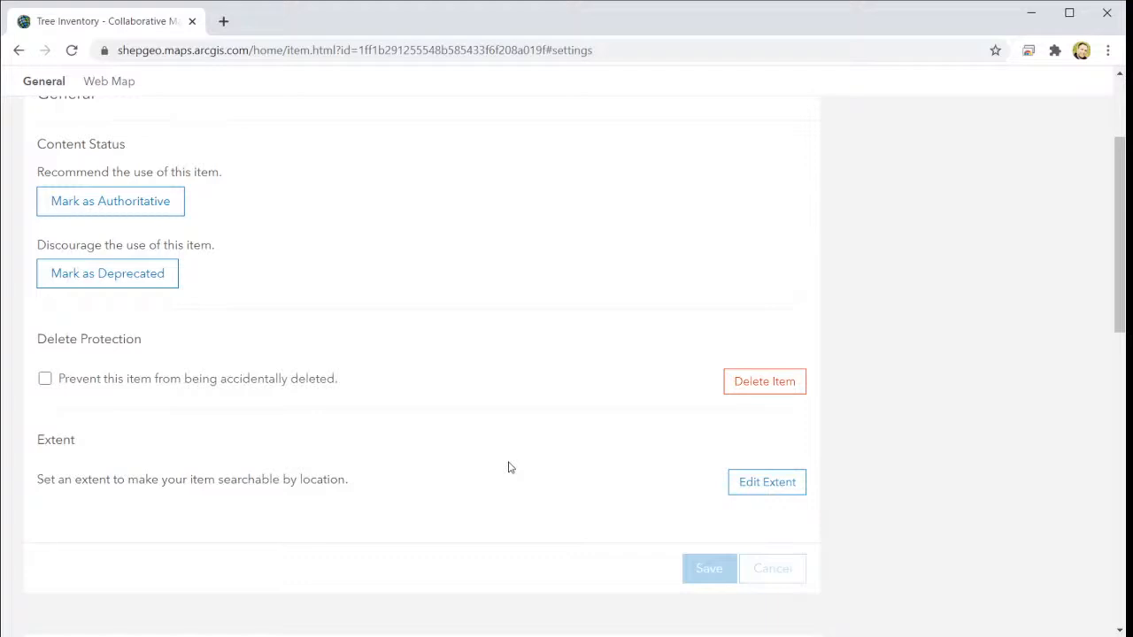
left_click(45, 379)
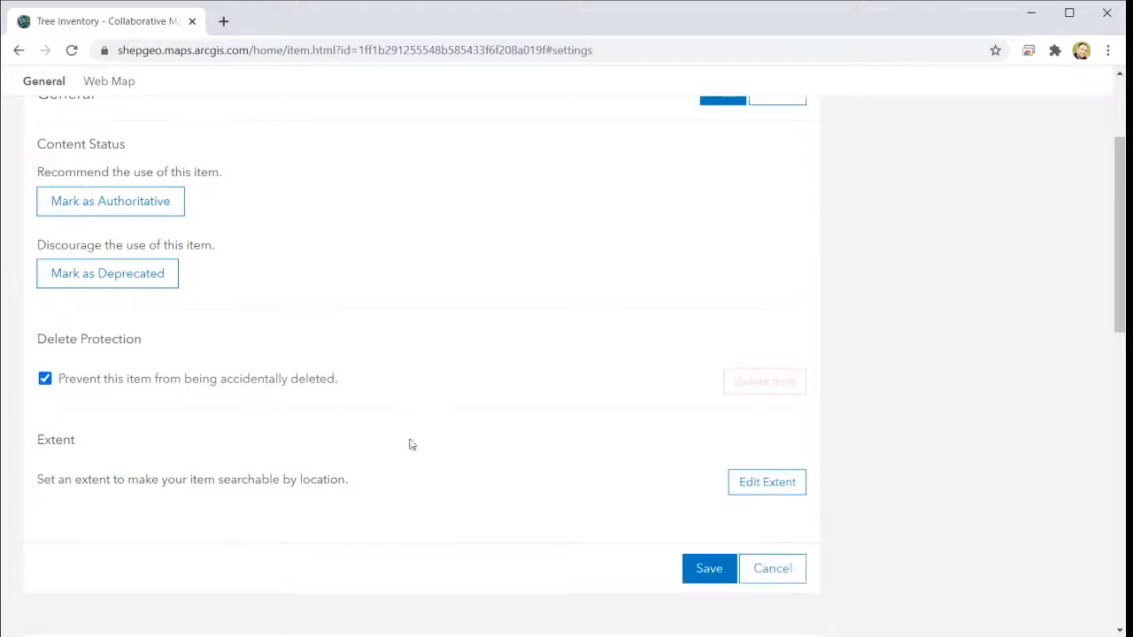
left_click(704, 571)
scroll(498, 395, "up", 1)
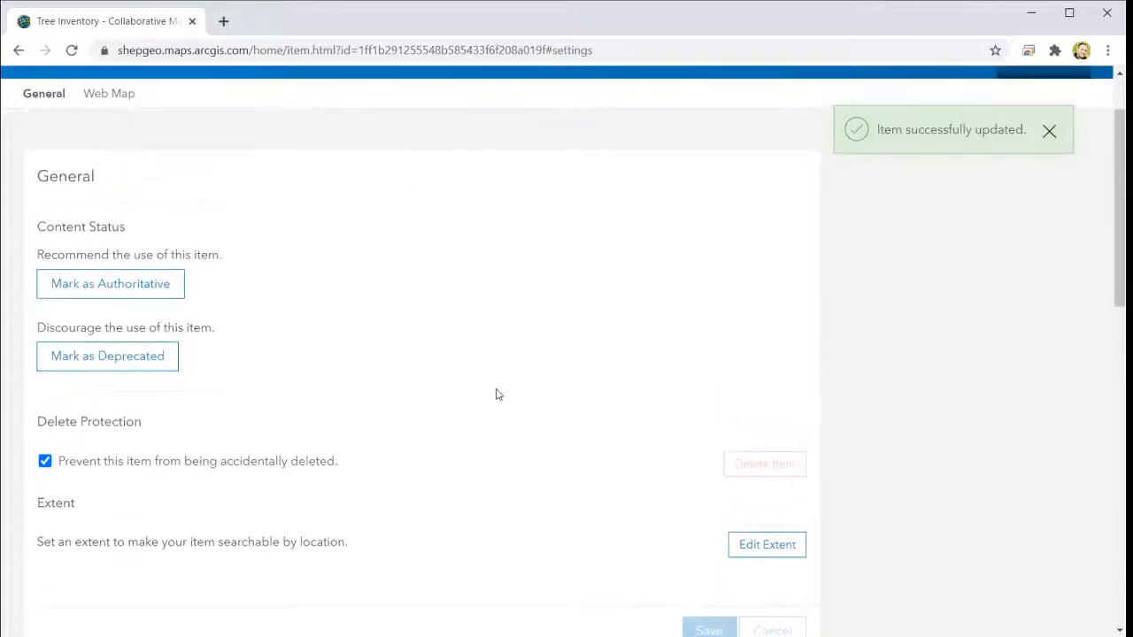
scroll(498, 395, "up", 1)
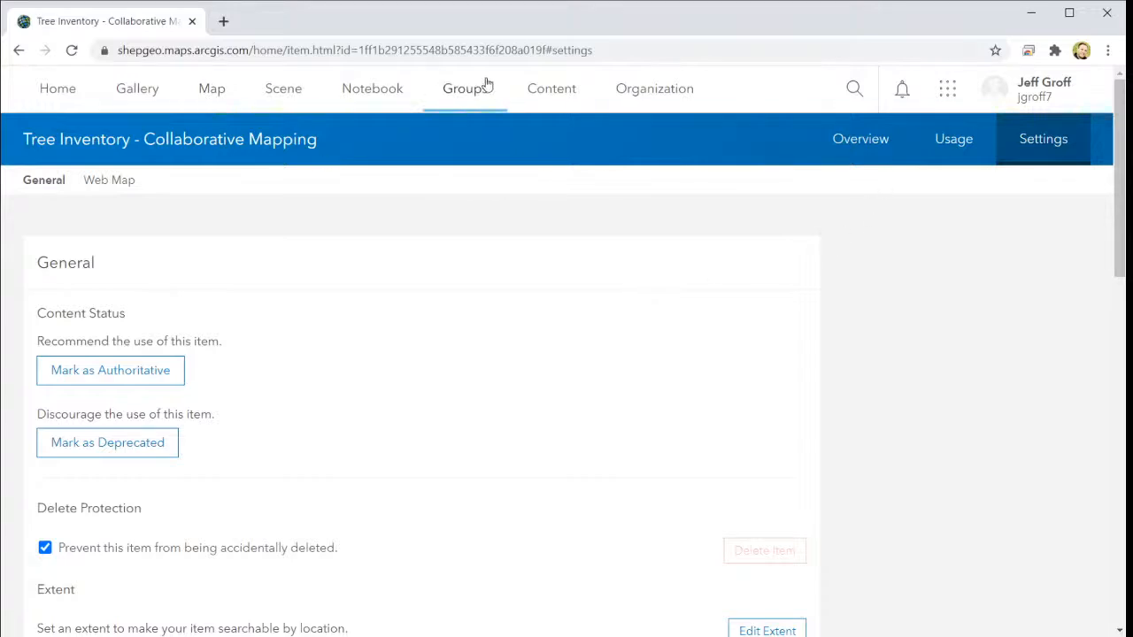
left_click(577, 91)
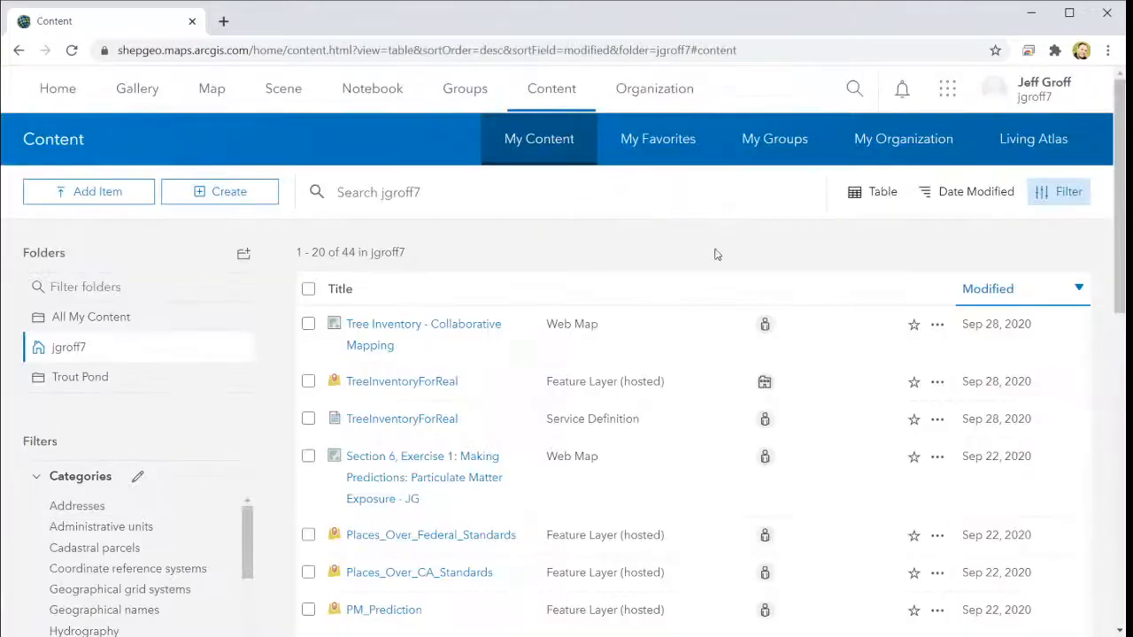
Open Tree Inventory - Collaborative Mapping in Map Viewer and zoom to the eastern United States.
left_click(432, 328)
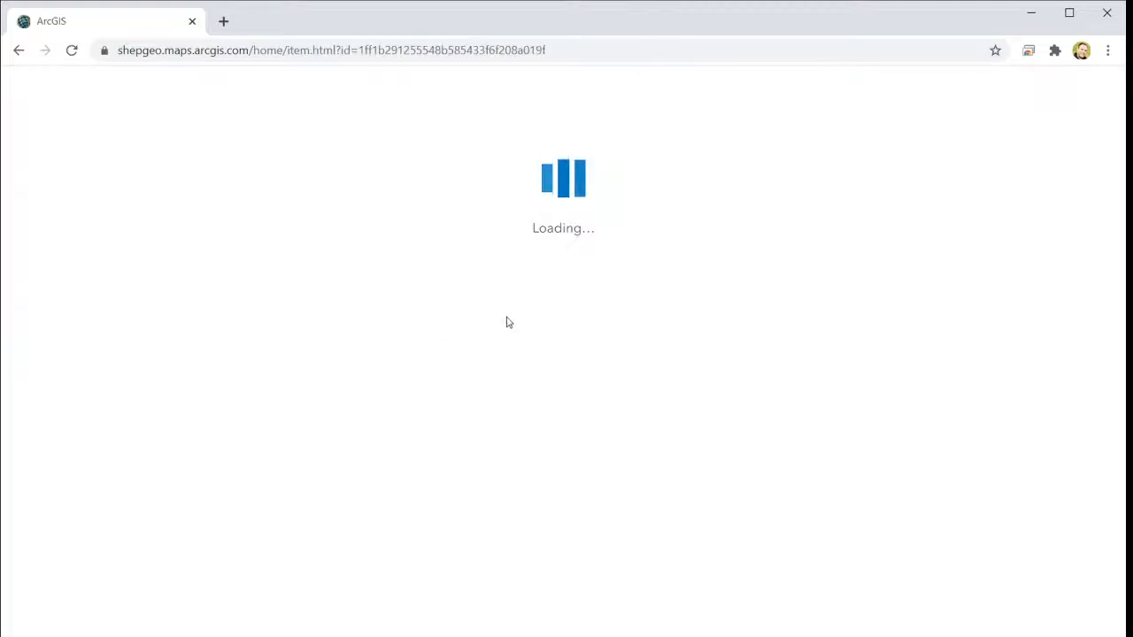
left_click(965, 200)
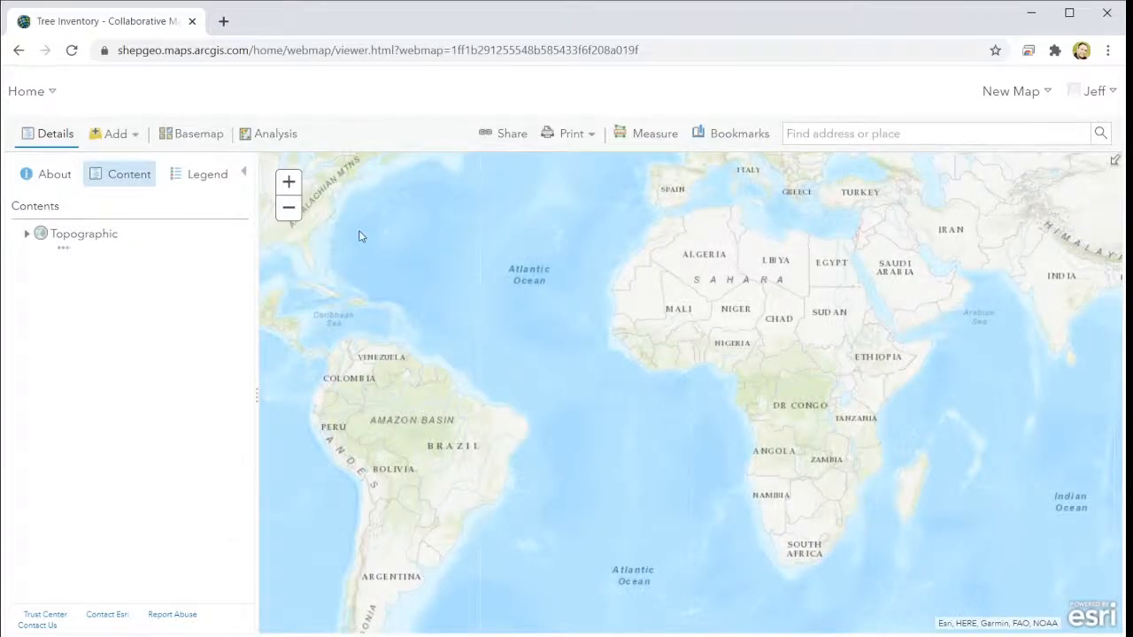
left_click_drag(388, 248, 619, 368)
scroll(550, 339, "up", 3)
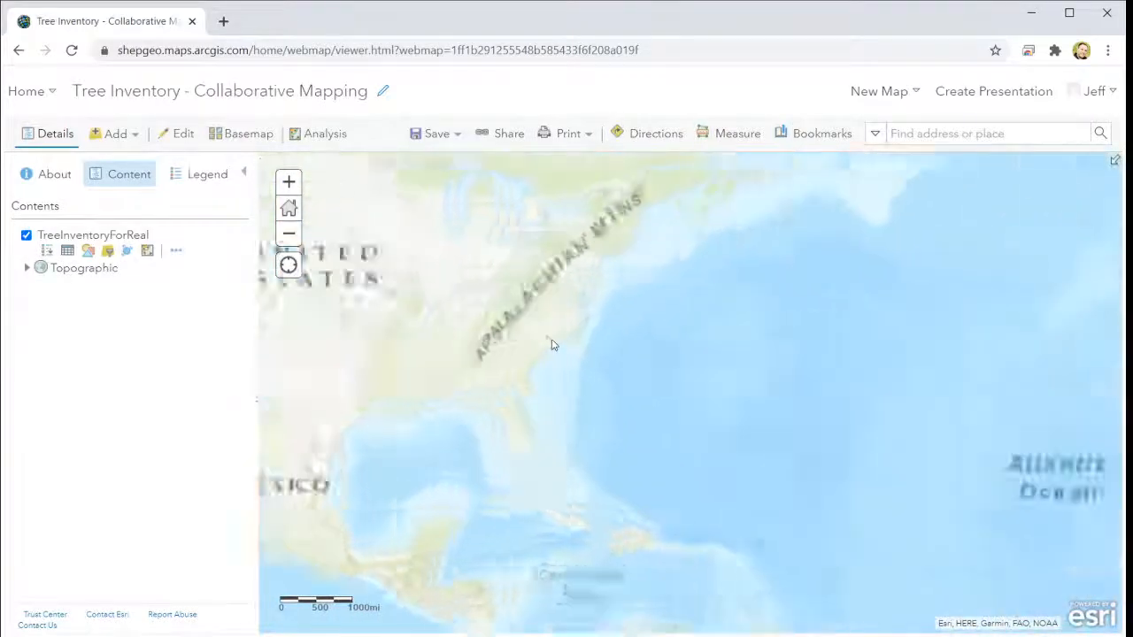
scroll(643, 468, "up", 5)
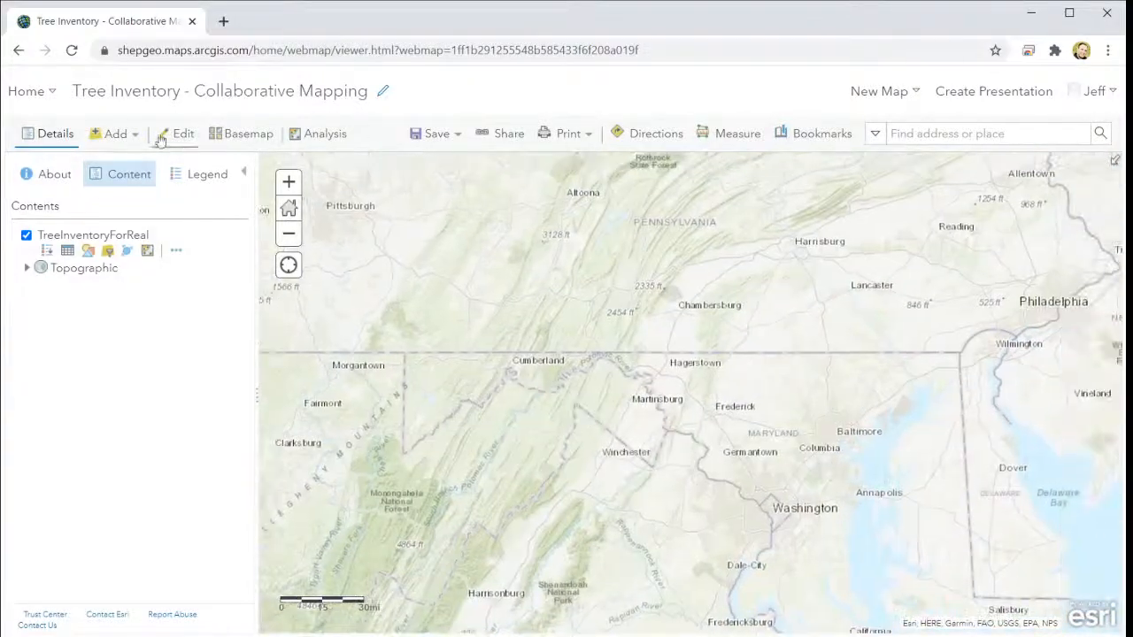
Switch the basemap to Imagery with Labels and save the map.
left_click(225, 136)
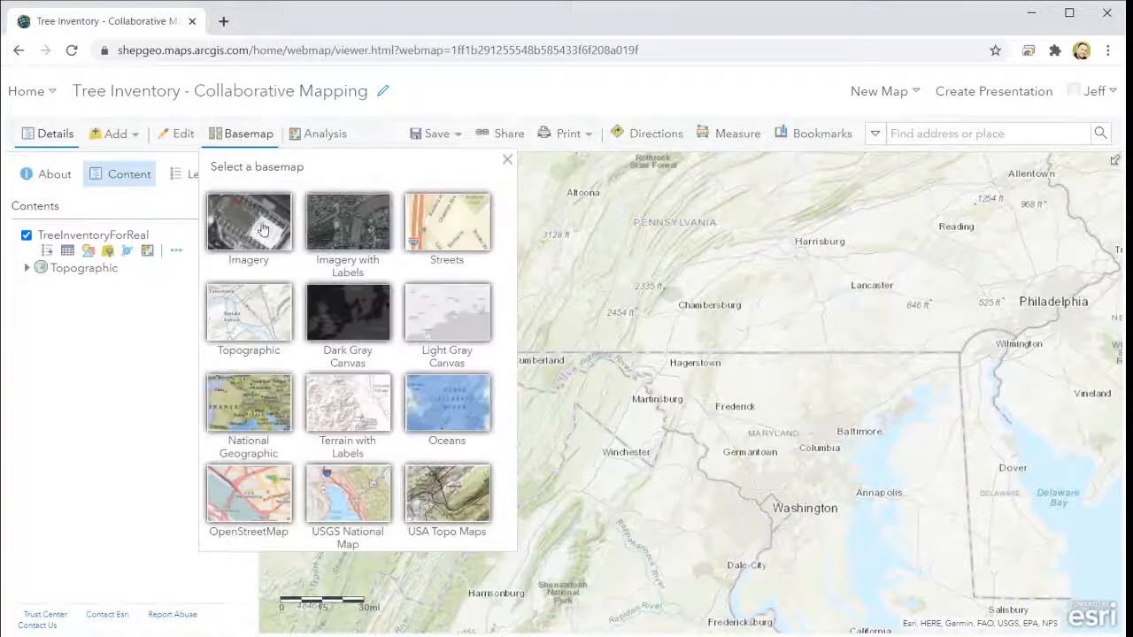
left_click(345, 228)
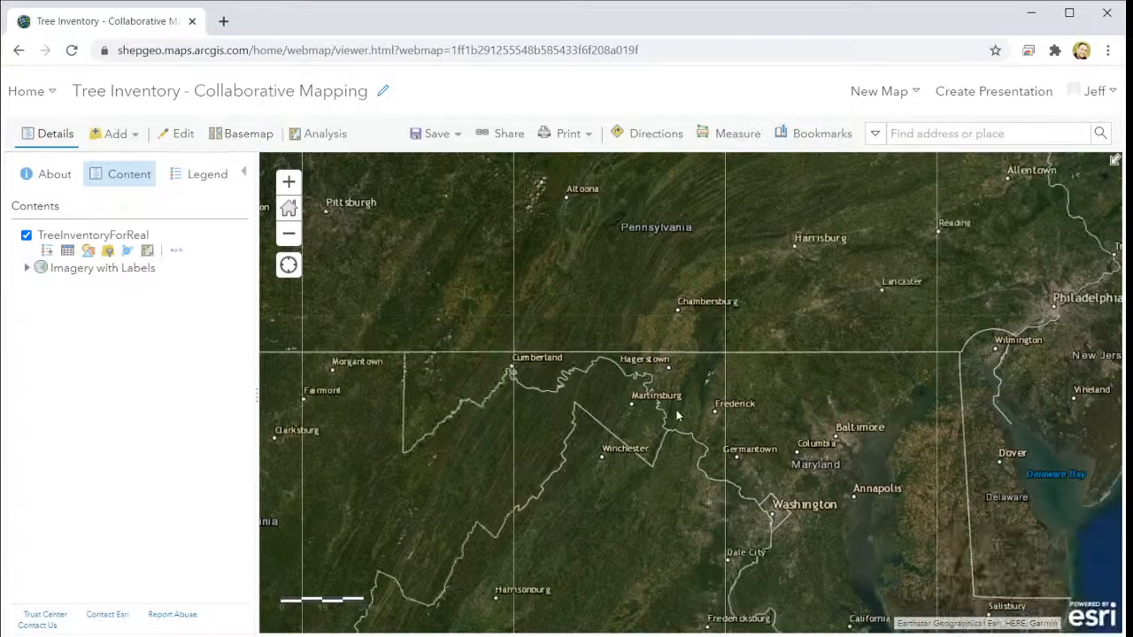
left_click(437, 135)
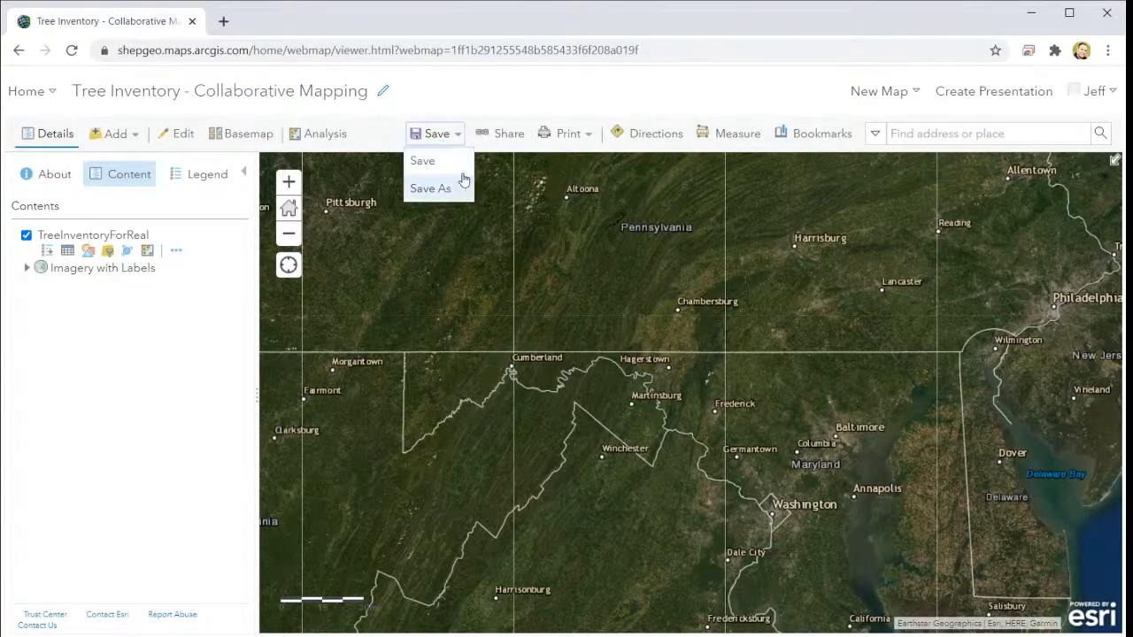
left_click(426, 160)
left_click(727, 306)
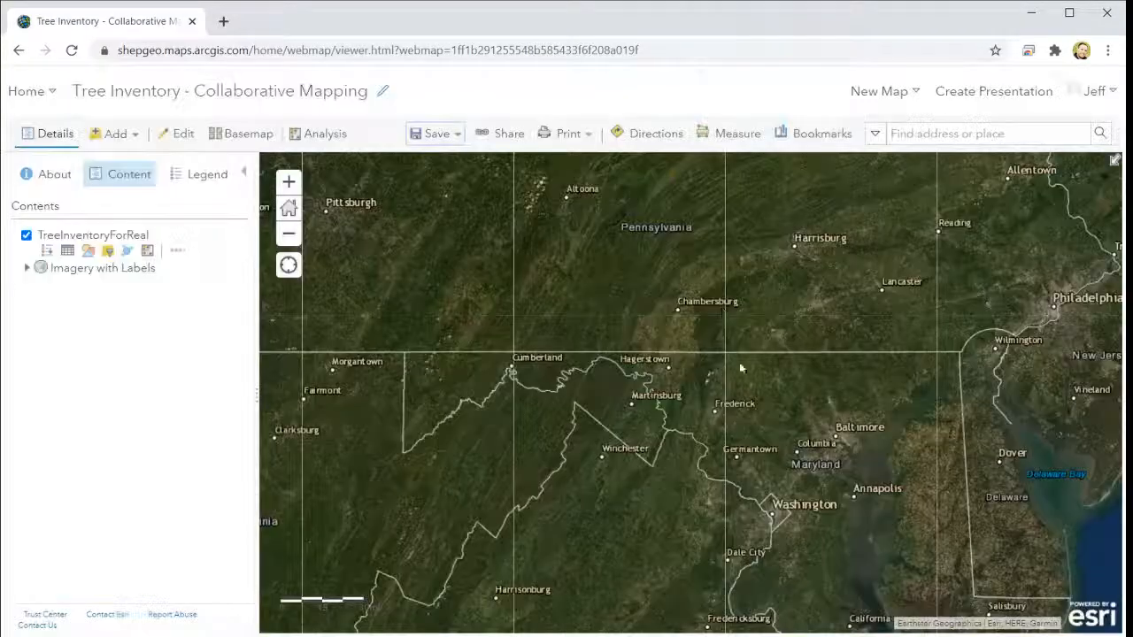
Zoom and pan the map from the rural overview past Cress Creek to centre on Shepherdstown.
scroll(660, 482, "up", 1)
scroll(660, 482, "up", 3)
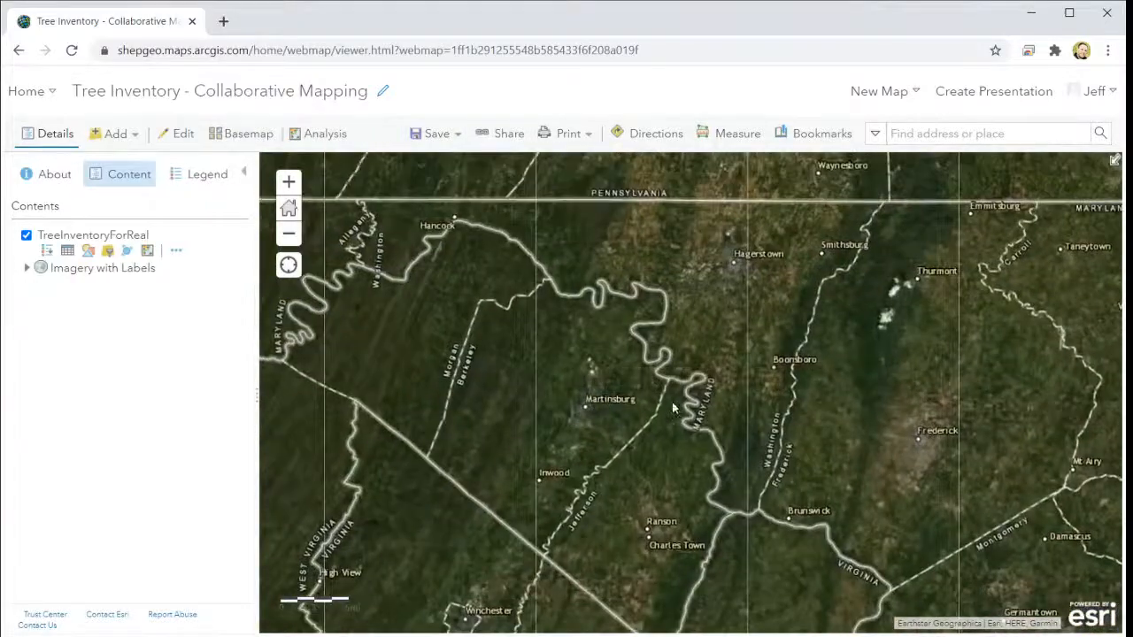
scroll(667, 409, "up", 4)
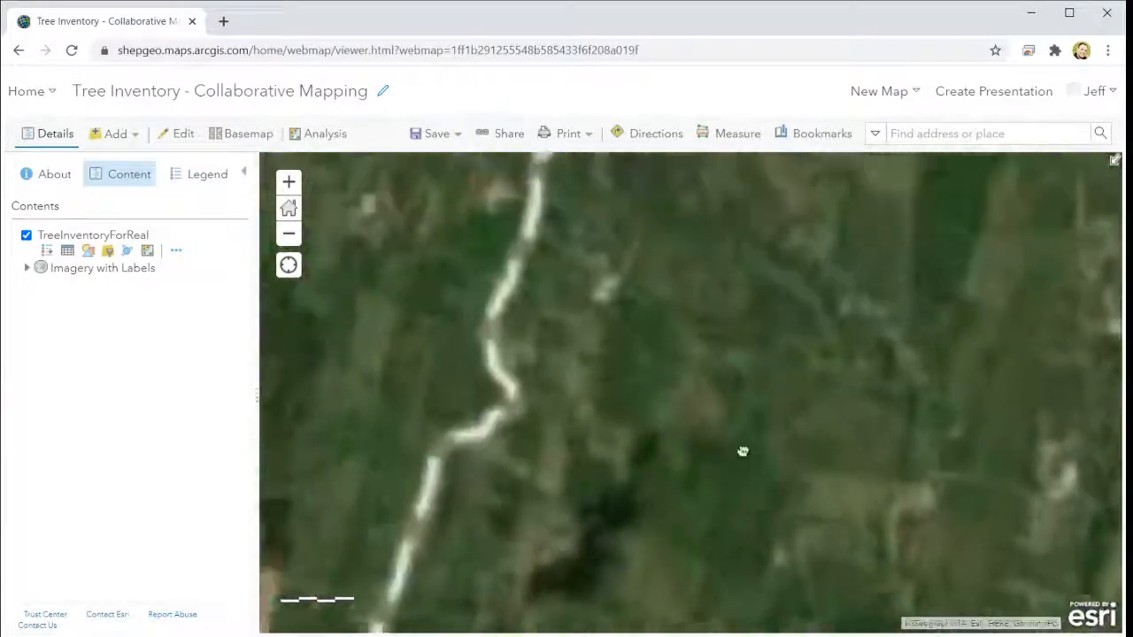
scroll(782, 462, "down", 3)
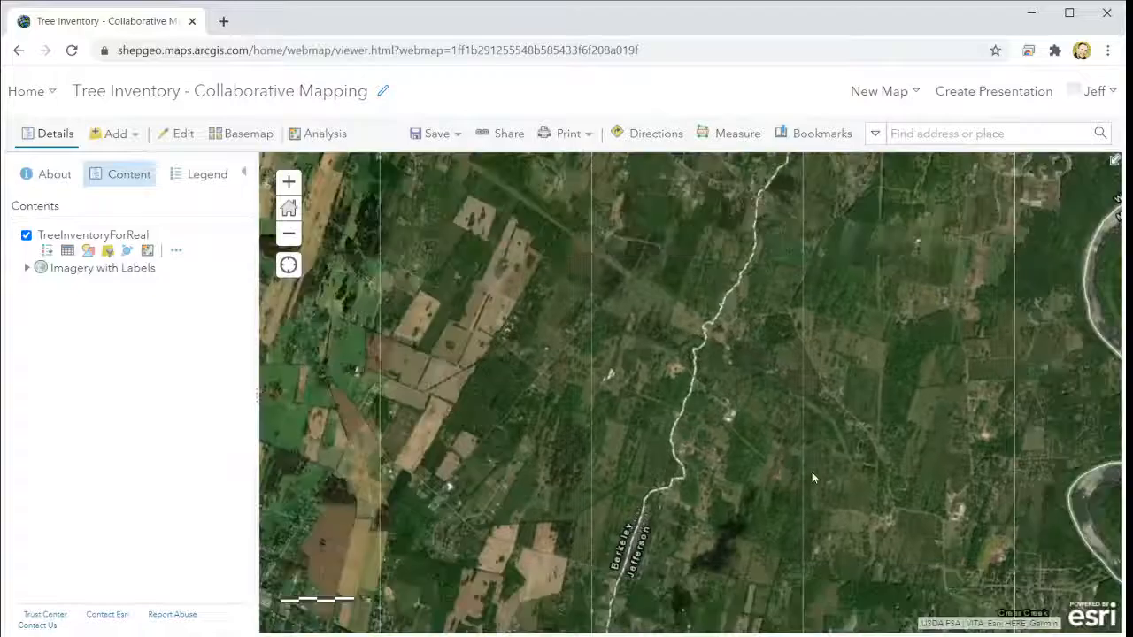
scroll(810, 472, "up", 2)
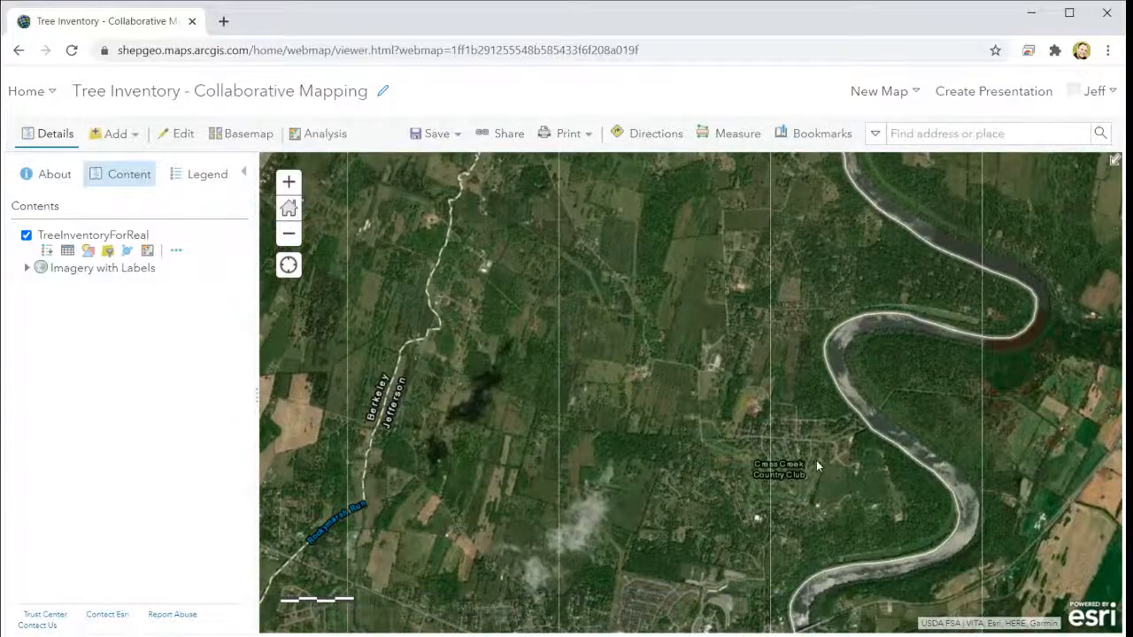
scroll(808, 457, "up", 2)
left_click_drag(751, 410, 914, 546)
scroll(917, 542, "up", 2)
scroll(920, 547, "down", 4)
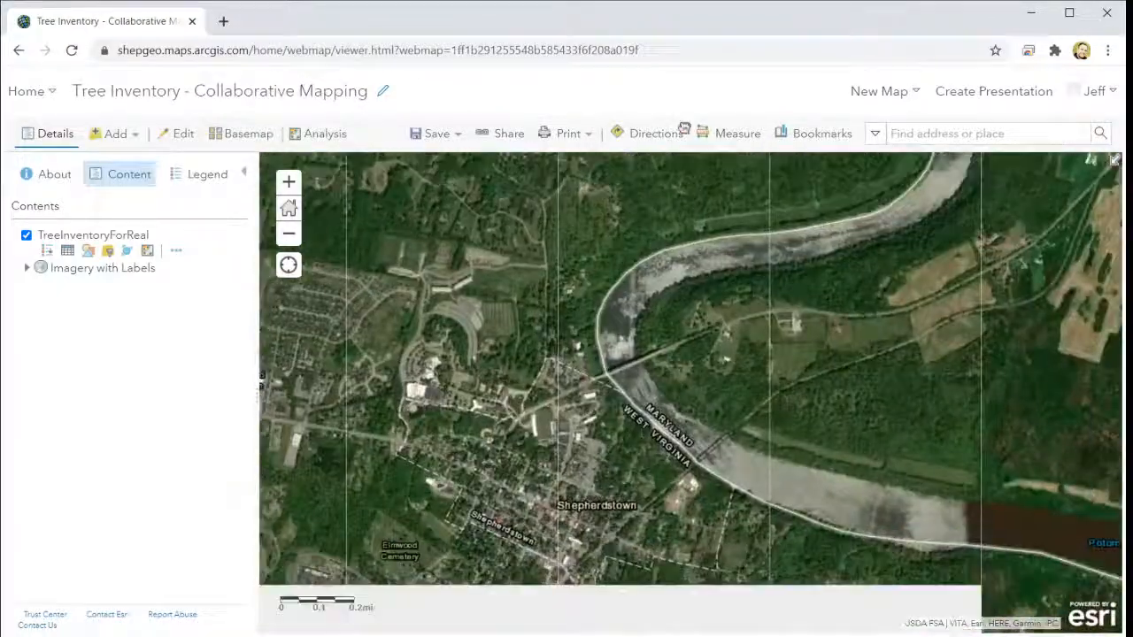
left_click_drag(684, 128, 697, 129)
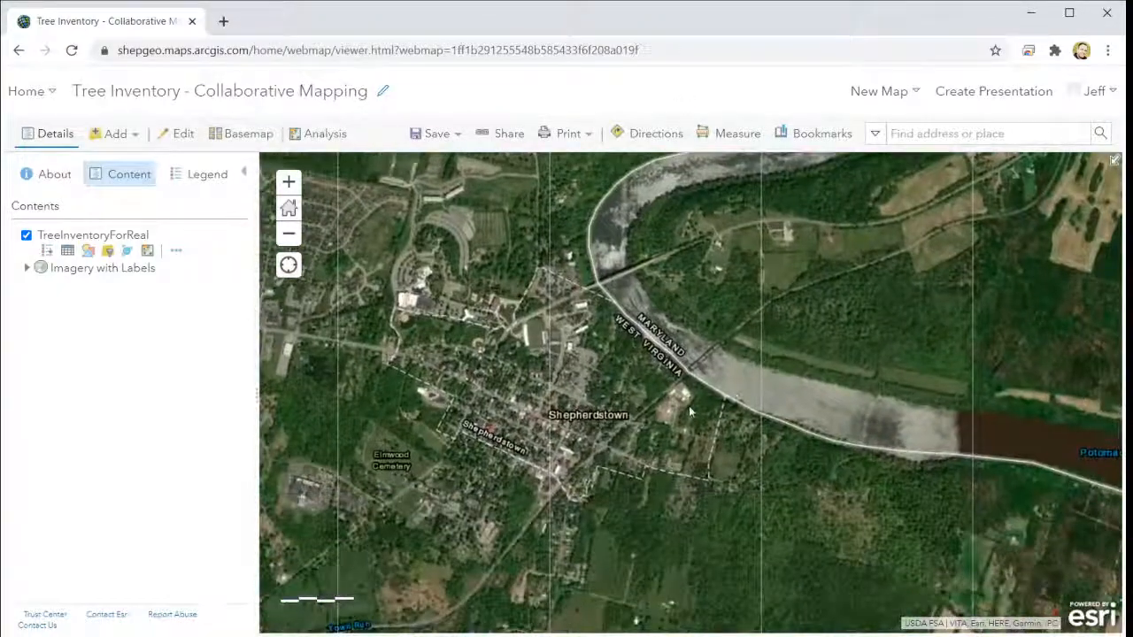
left_click_drag(556, 414, 642, 406)
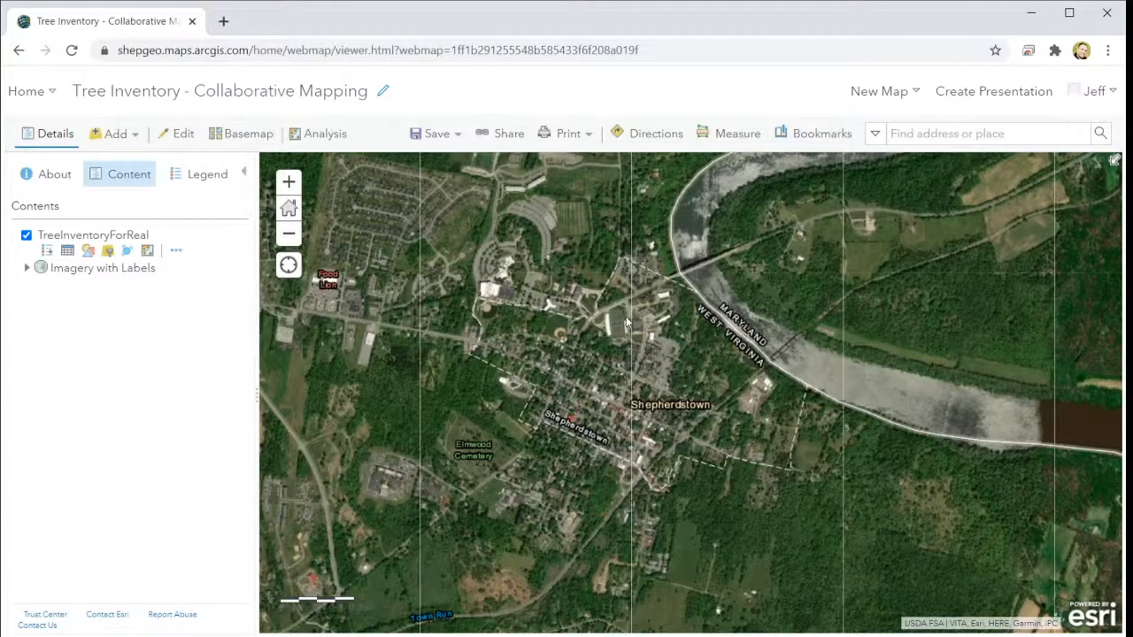
Zoom in close on the campus buildings, courtyard and parking lots.
scroll(625, 320, "up", 2)
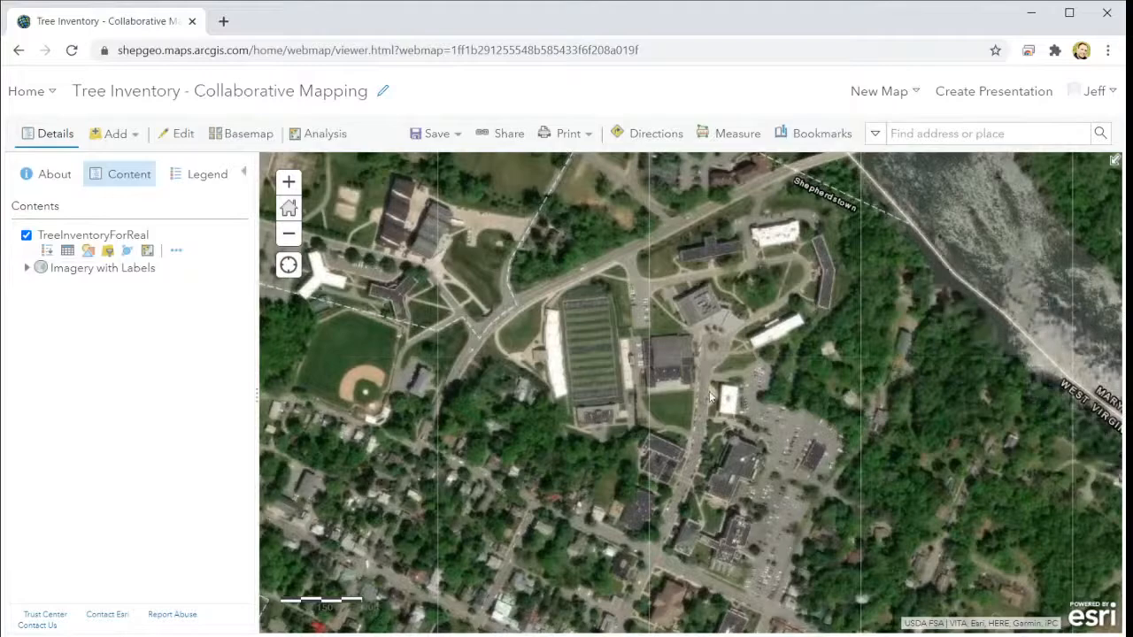
left_click_drag(709, 394, 657, 288)
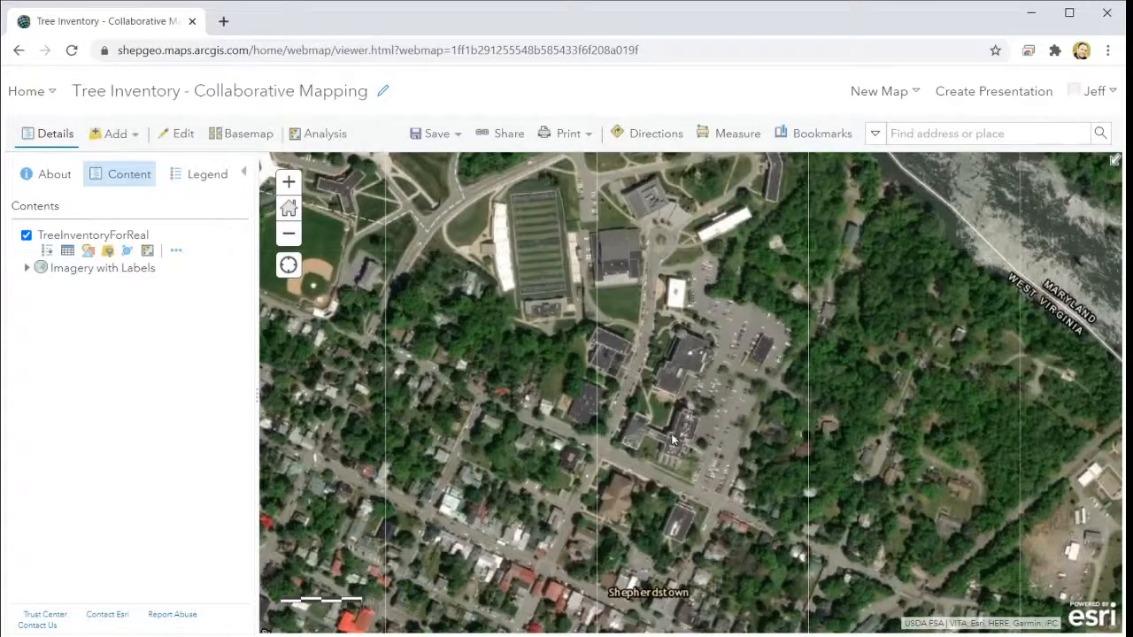
scroll(724, 449, "up", 1)
left_click_drag(624, 394, 637, 416)
scroll(653, 376, "up", 2)
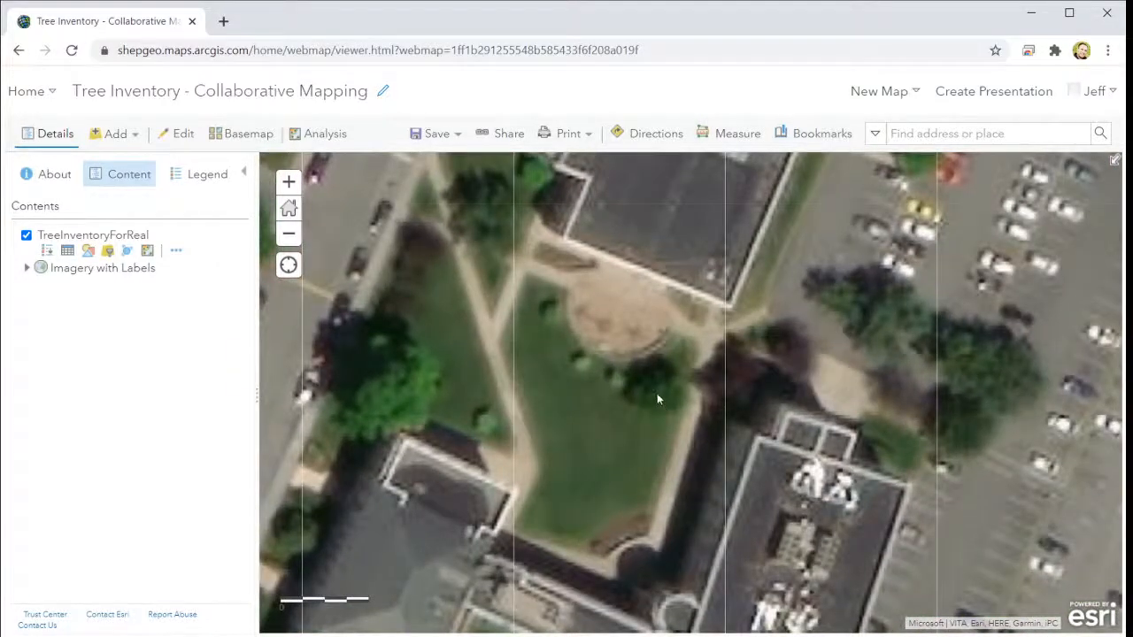
scroll(654, 387, "down", 1)
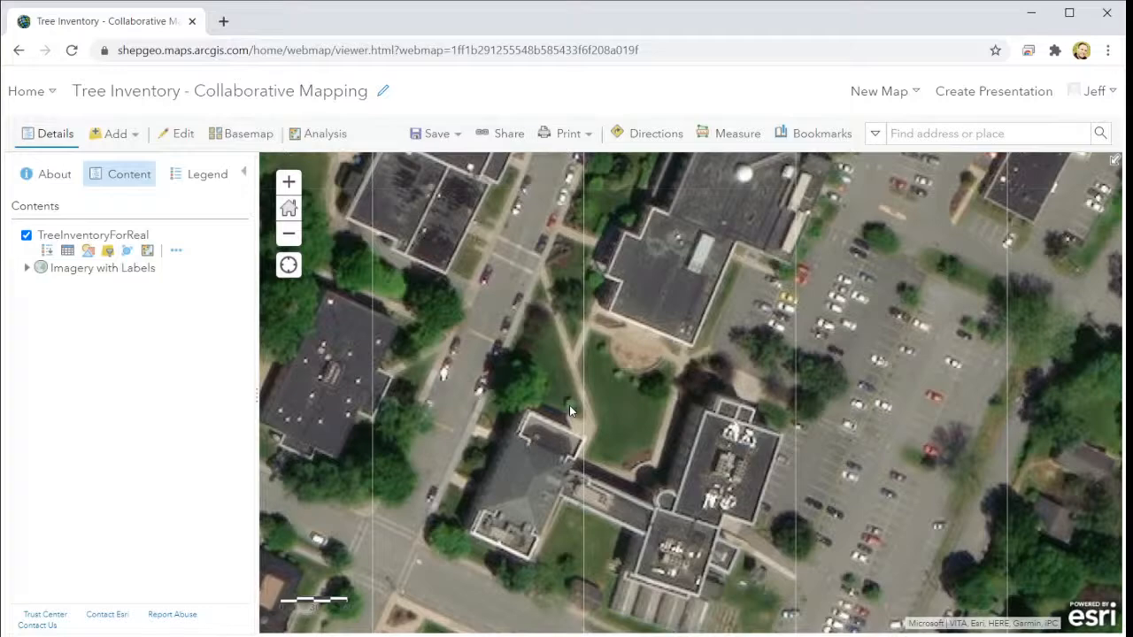
scroll(570, 406, "up", 2)
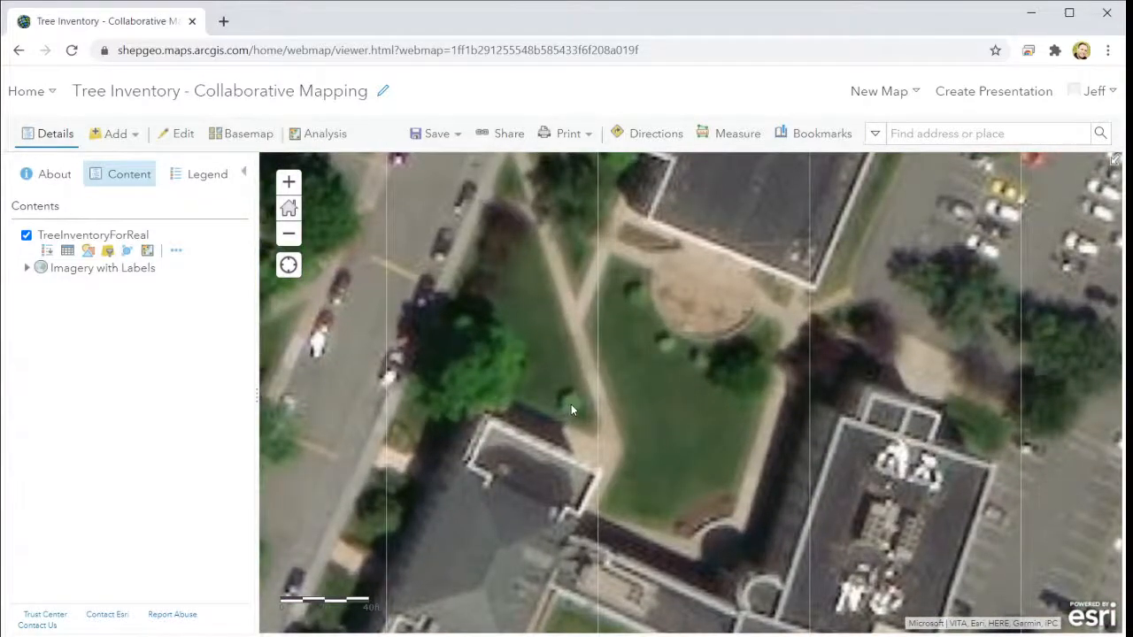
scroll(571, 403, "down", 2)
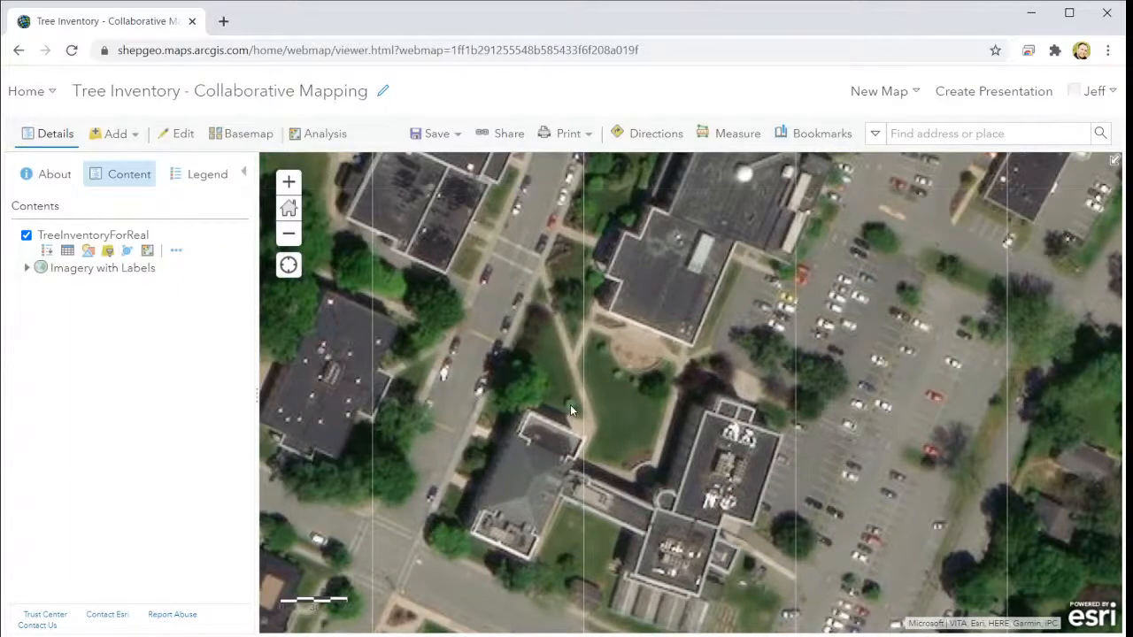
scroll(570, 404, "down", 2)
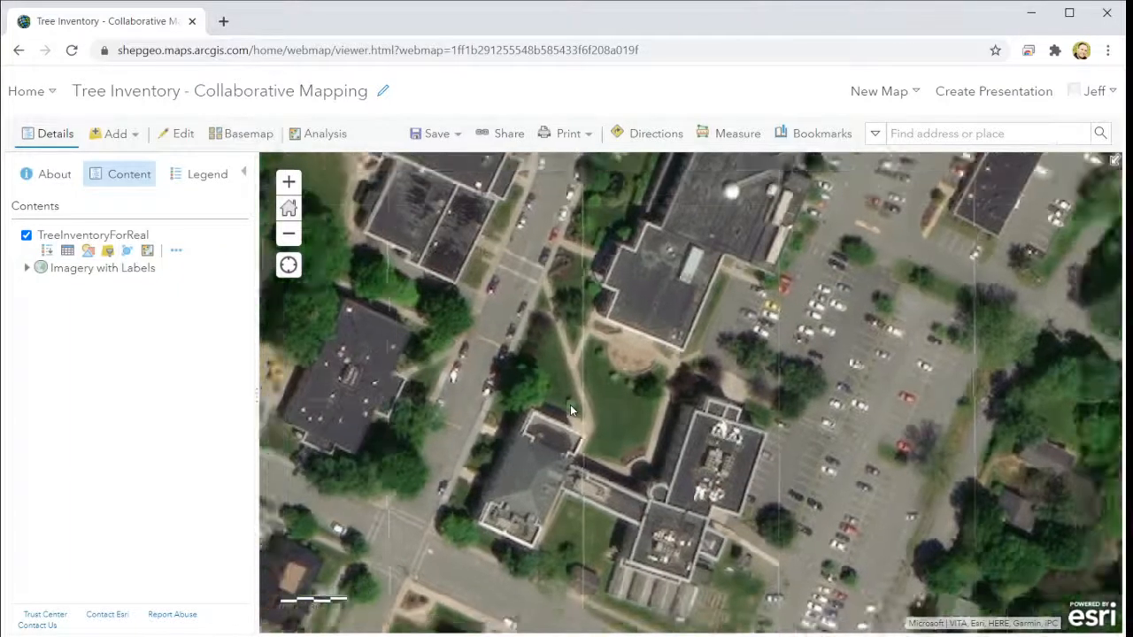
scroll(570, 404, "up", 4)
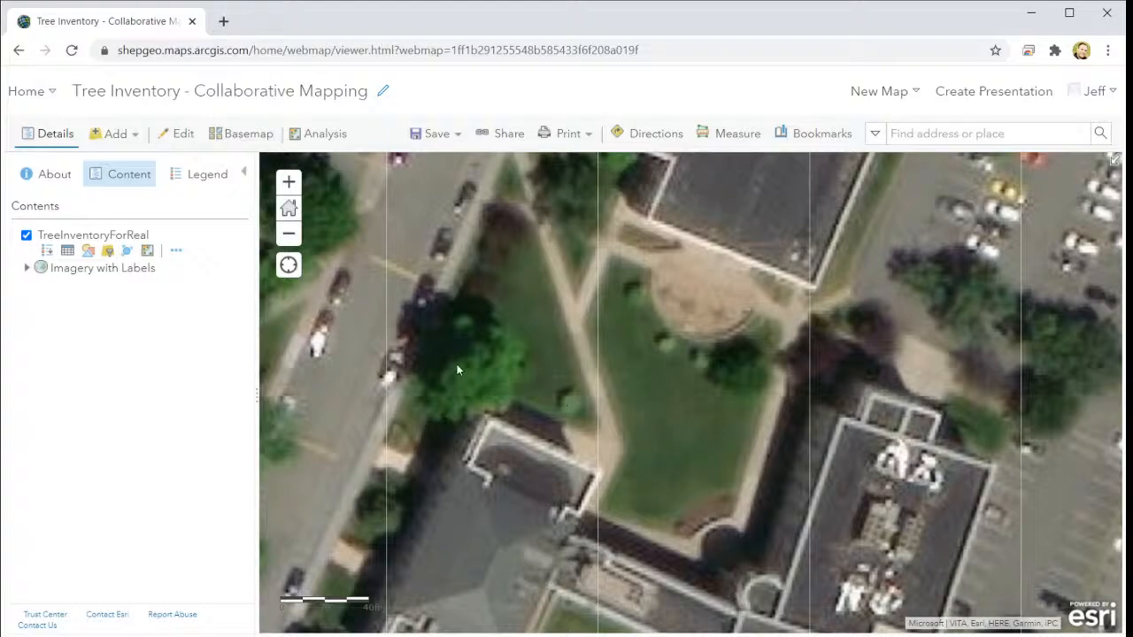
Pan across the farmland and zoom in on a grey-roofed building with a driveway beside the road.
scroll(577, 407, "down", 1)
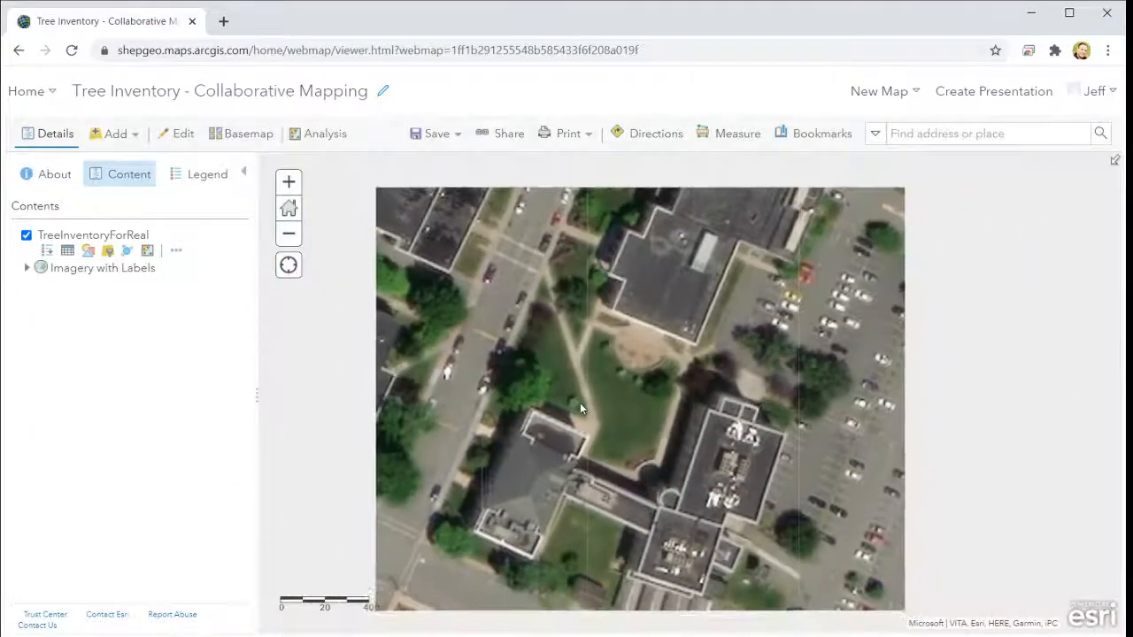
scroll(681, 390, "up", 1)
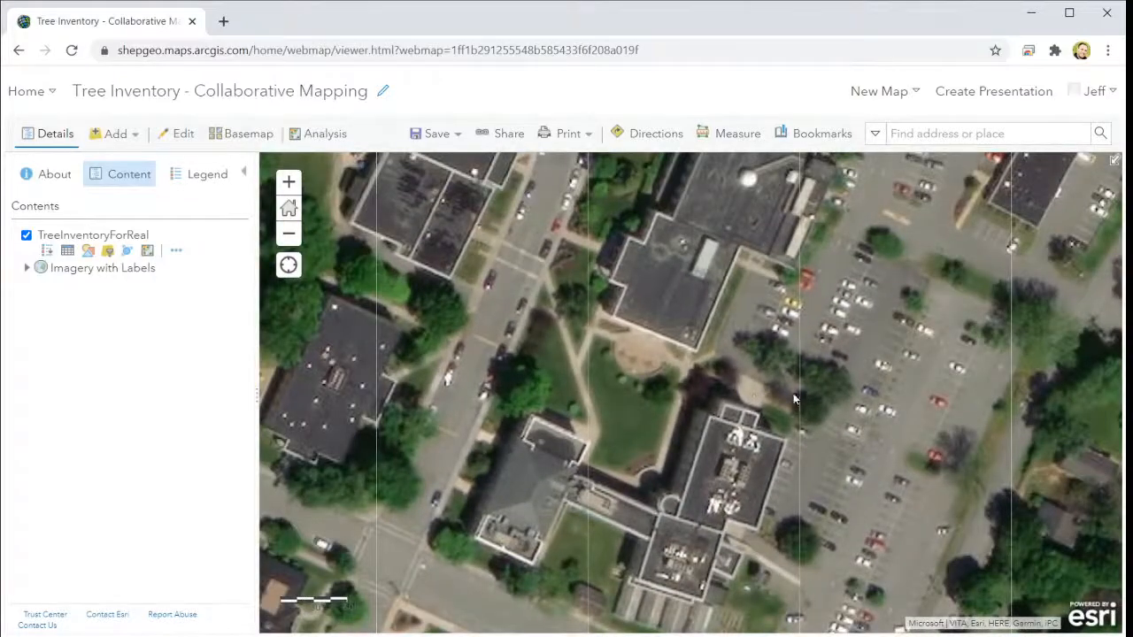
scroll(723, 400, "down", 3)
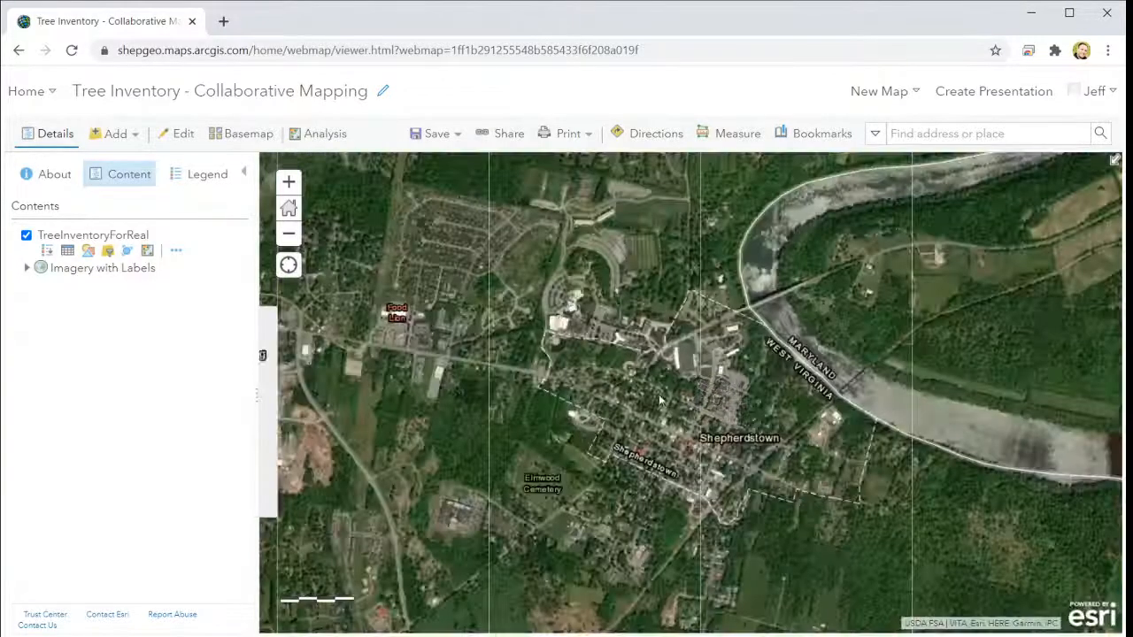
left_click_drag(566, 364, 924, 490)
left_click_drag(594, 396, 817, 434)
scroll(673, 343, "up", 3)
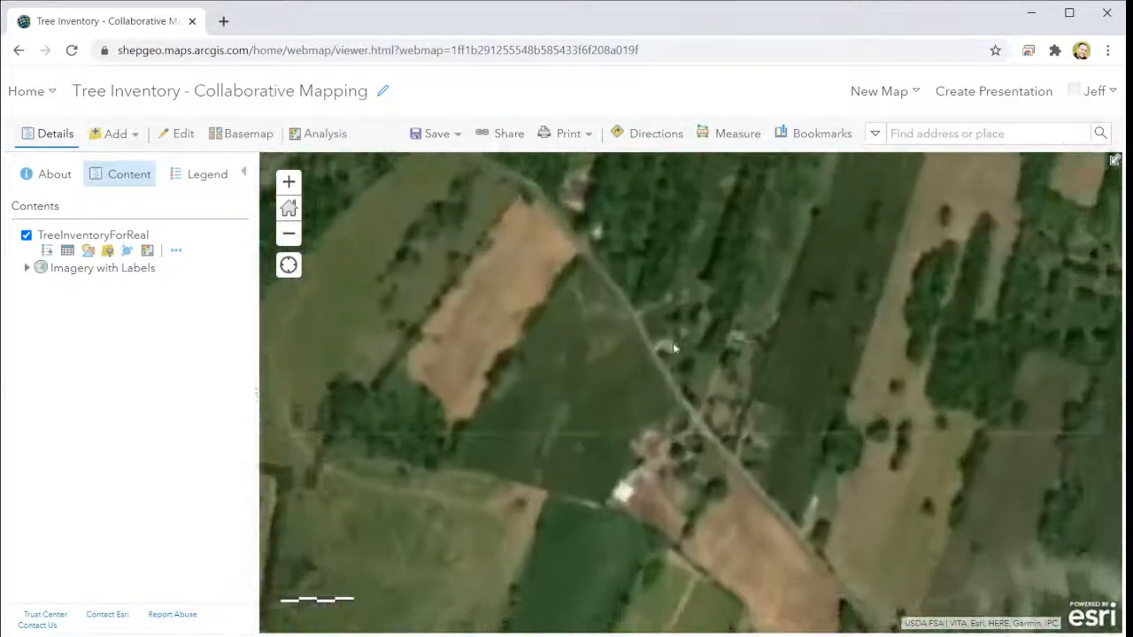
left_click_drag(722, 452, 747, 598)
scroll(628, 352, "down", 1)
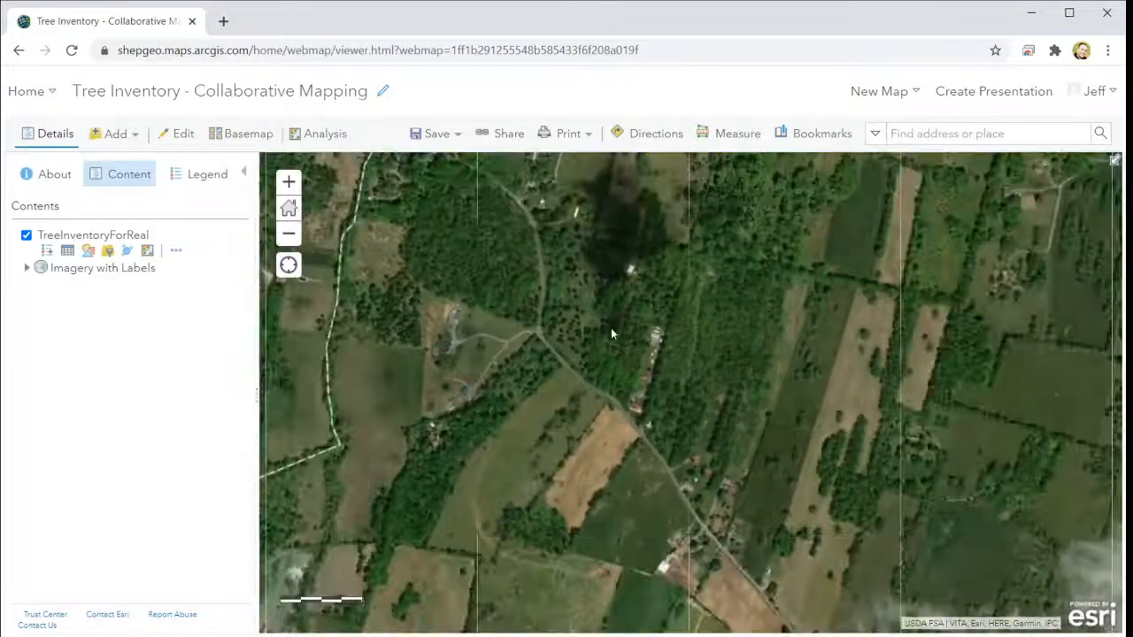
left_click_drag(617, 341, 731, 472)
scroll(659, 399, "down", 1)
left_click_drag(561, 429, 710, 498)
scroll(646, 468, "up", 2)
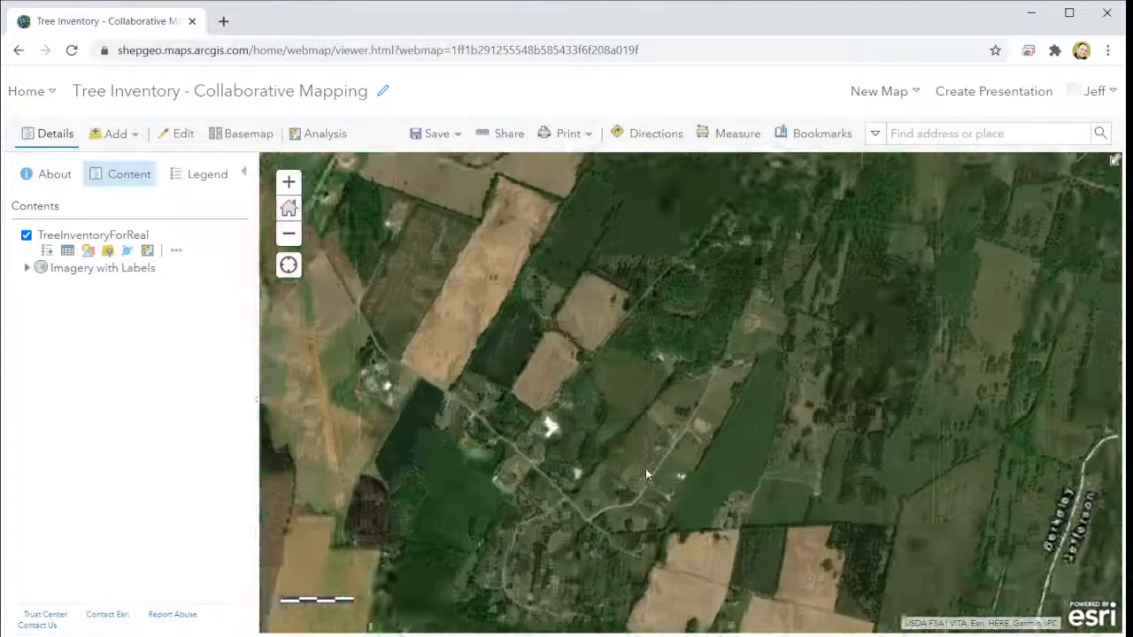
scroll(637, 459, "up", 2)
left_click_drag(660, 465, 587, 288)
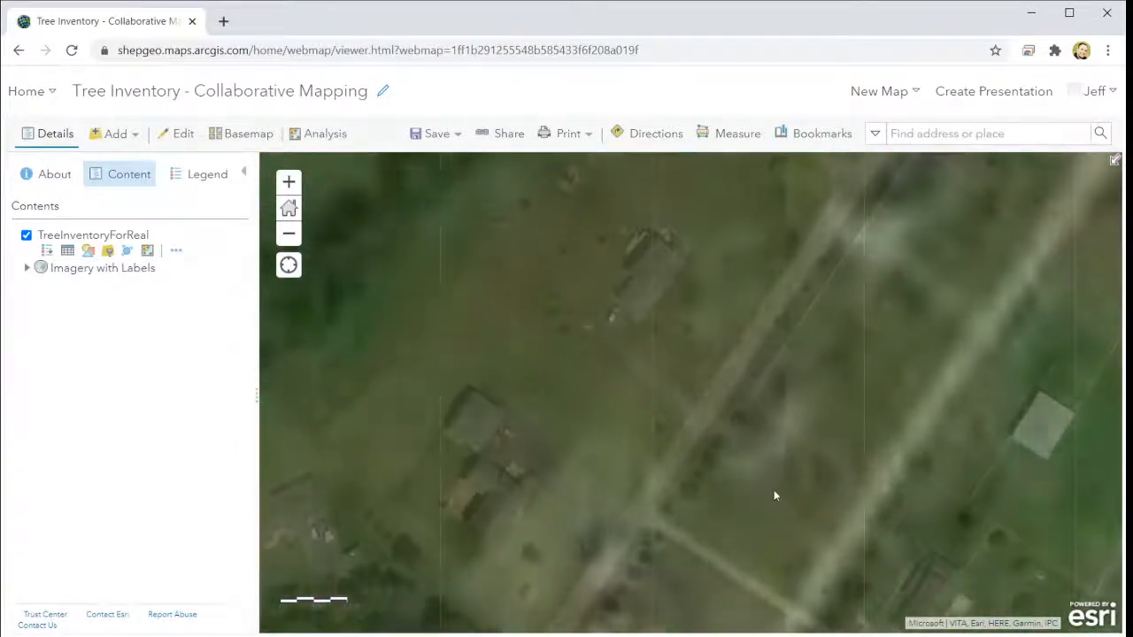
left_click_drag(667, 419, 708, 458)
scroll(673, 415, "up", 1)
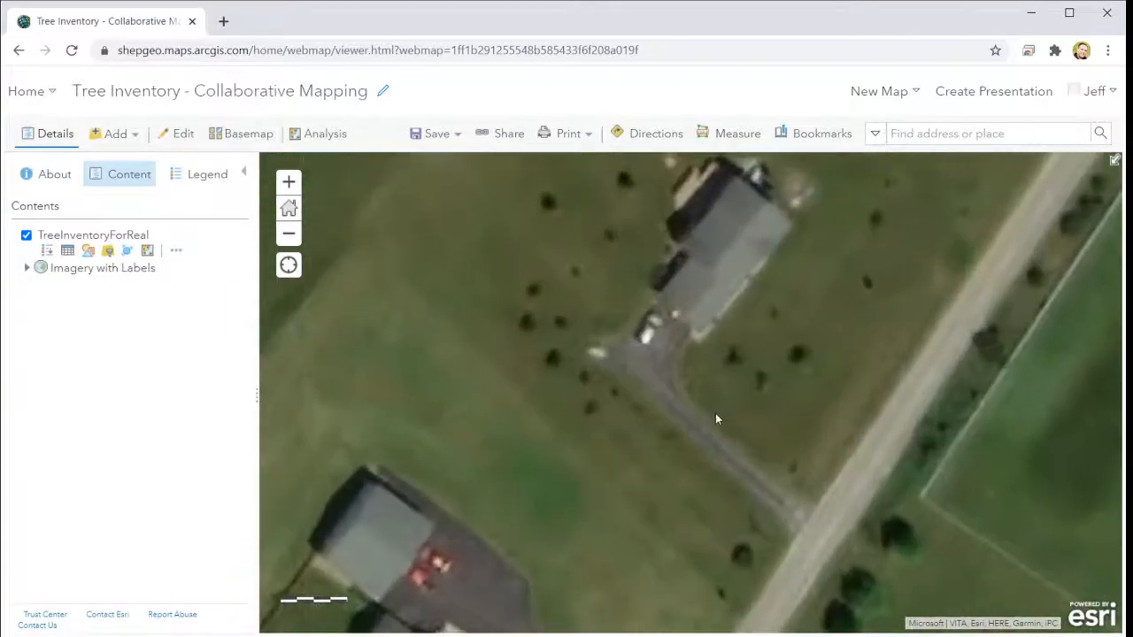
left_click_drag(715, 417, 574, 437)
left_click_drag(691, 409, 663, 456)
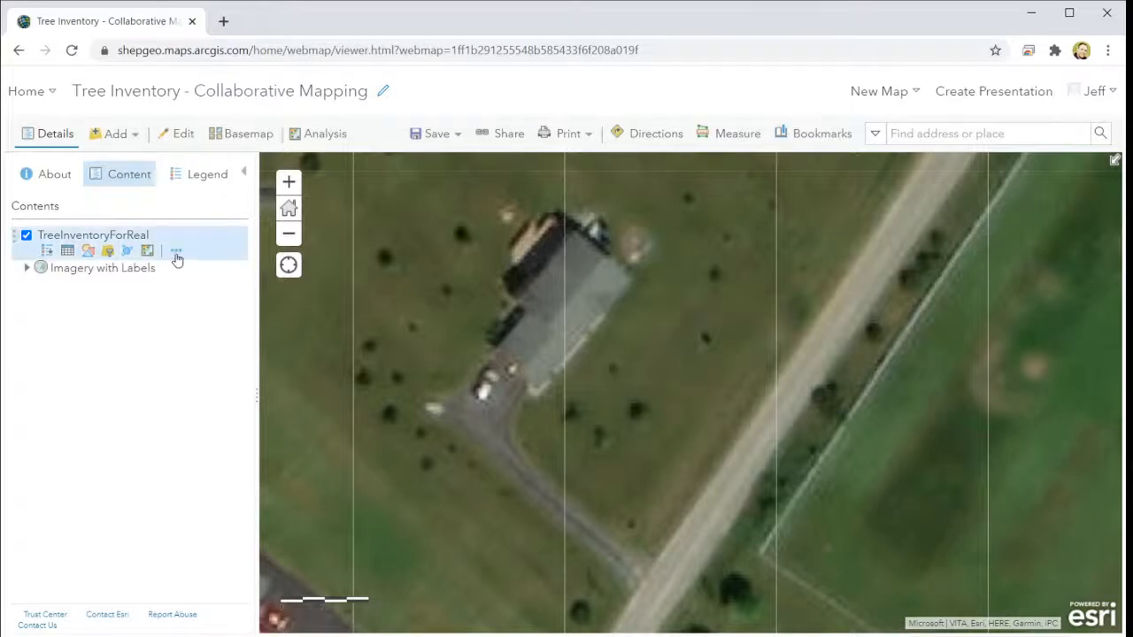
Open the Add layers options and expand, then collapse, the Imagery with Labels basemap group.
left_click(116, 134)
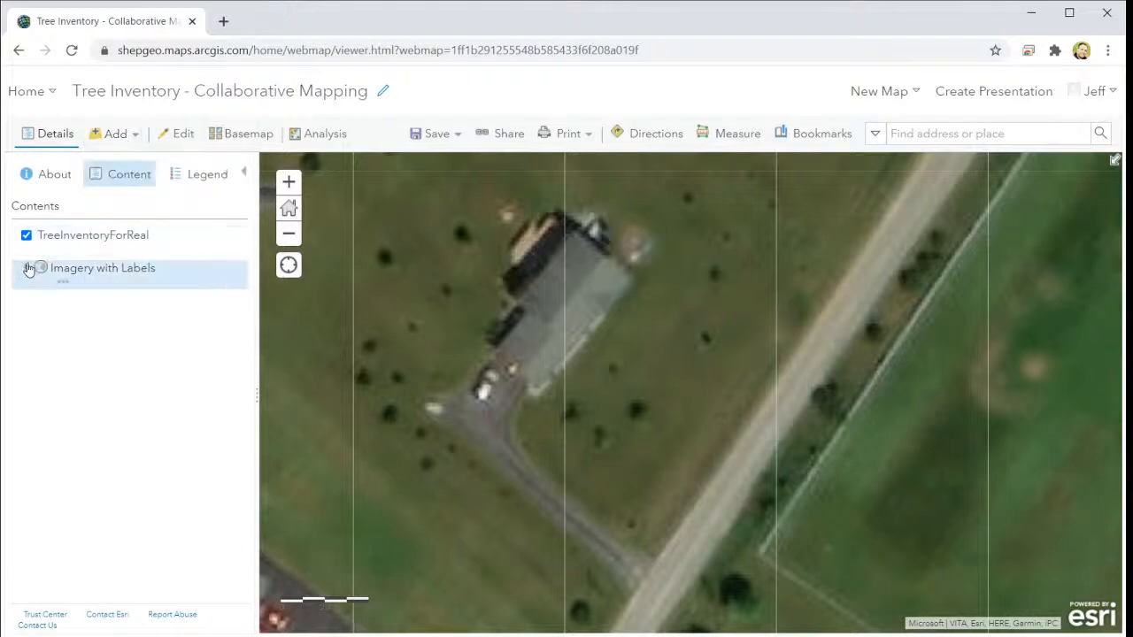
left_click(27, 267)
left_click(27, 267)
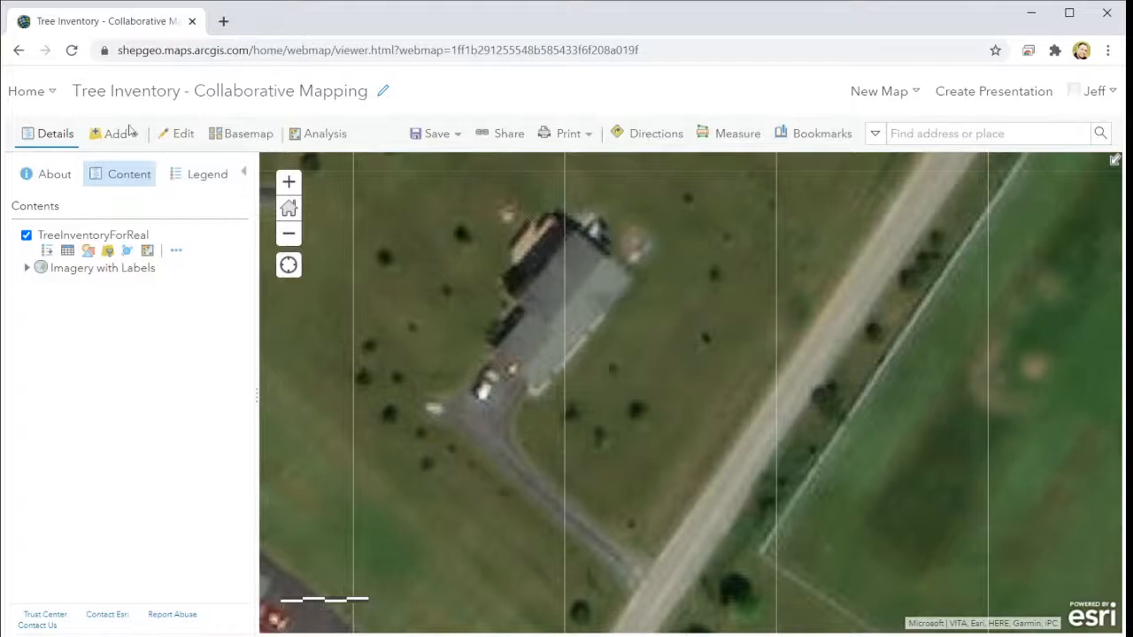
Place a Planted tree point on the small tree to the right of the building.
left_click(173, 137)
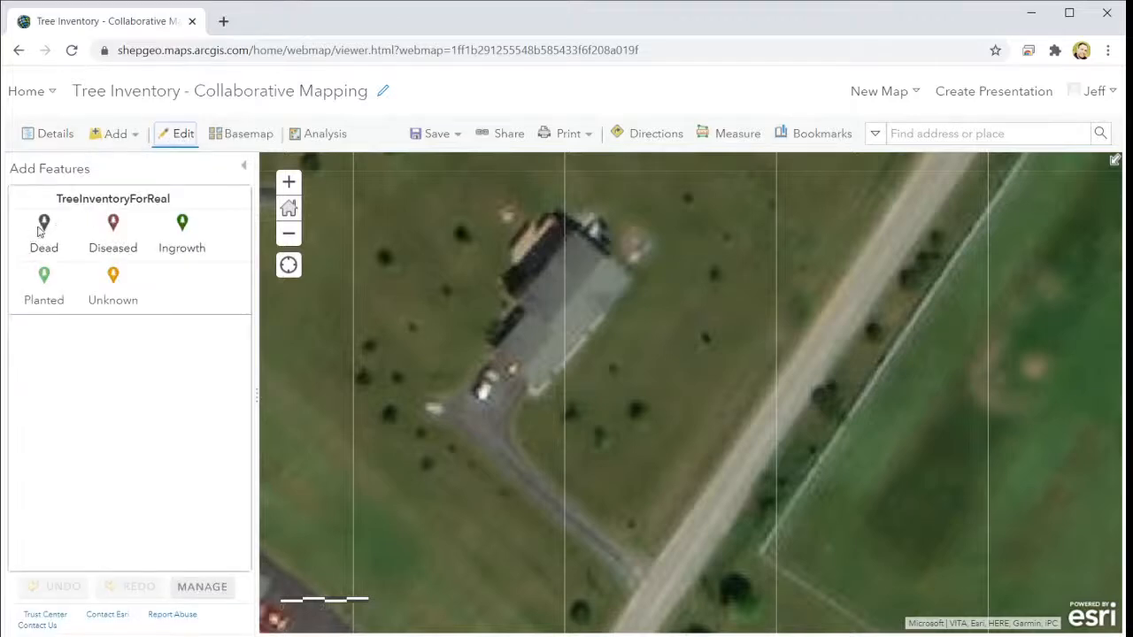
left_click(46, 278)
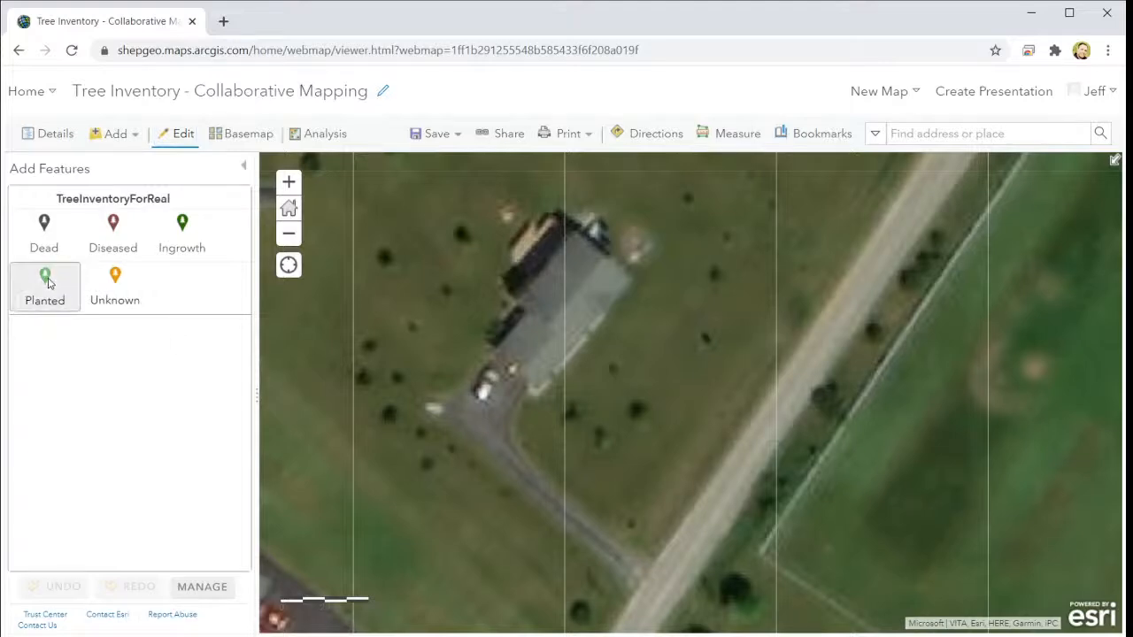
left_click(641, 414)
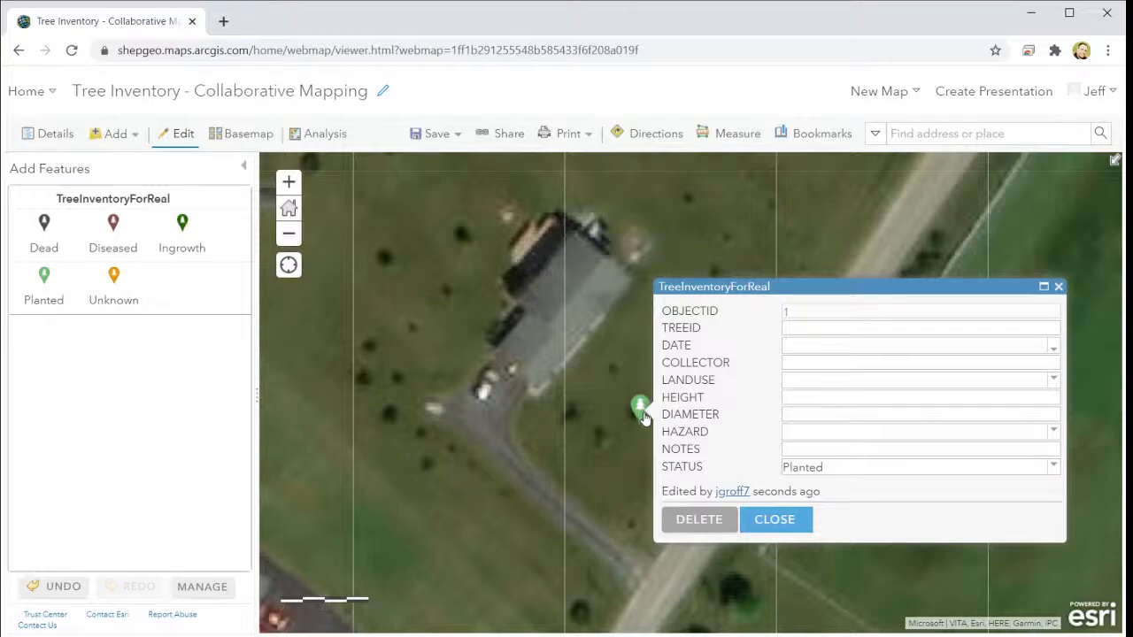
Enter TREEID 101 and set the DATE to September 28.
left_click(825, 327)
type("100")
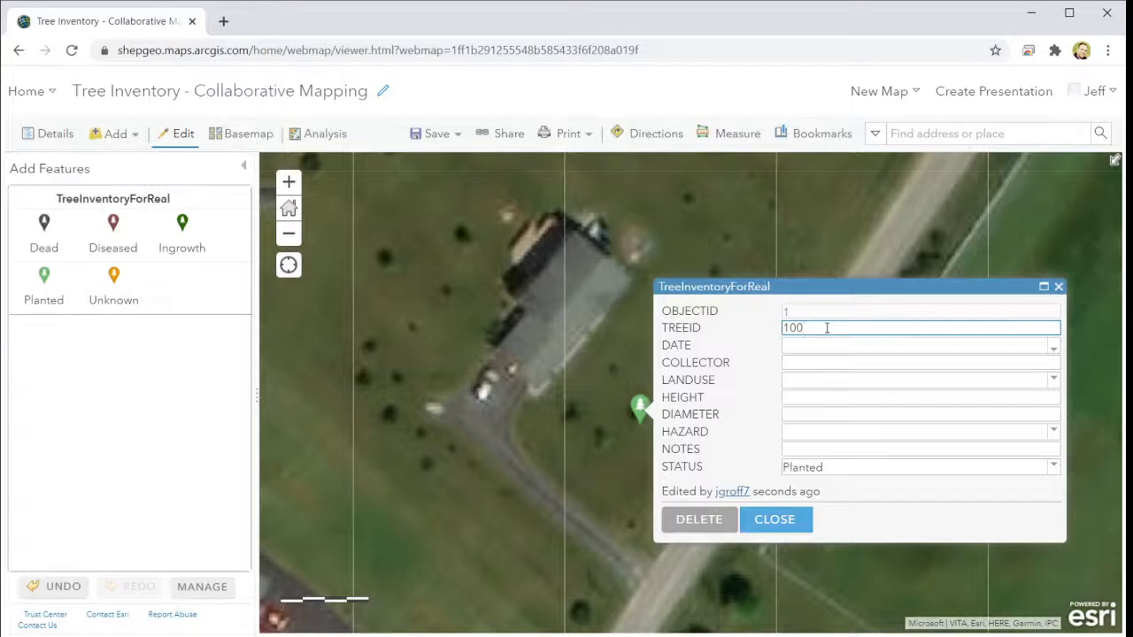
type("=1")
key("BackSpace")
key("BackSpace")
type("1")
key("Tab")
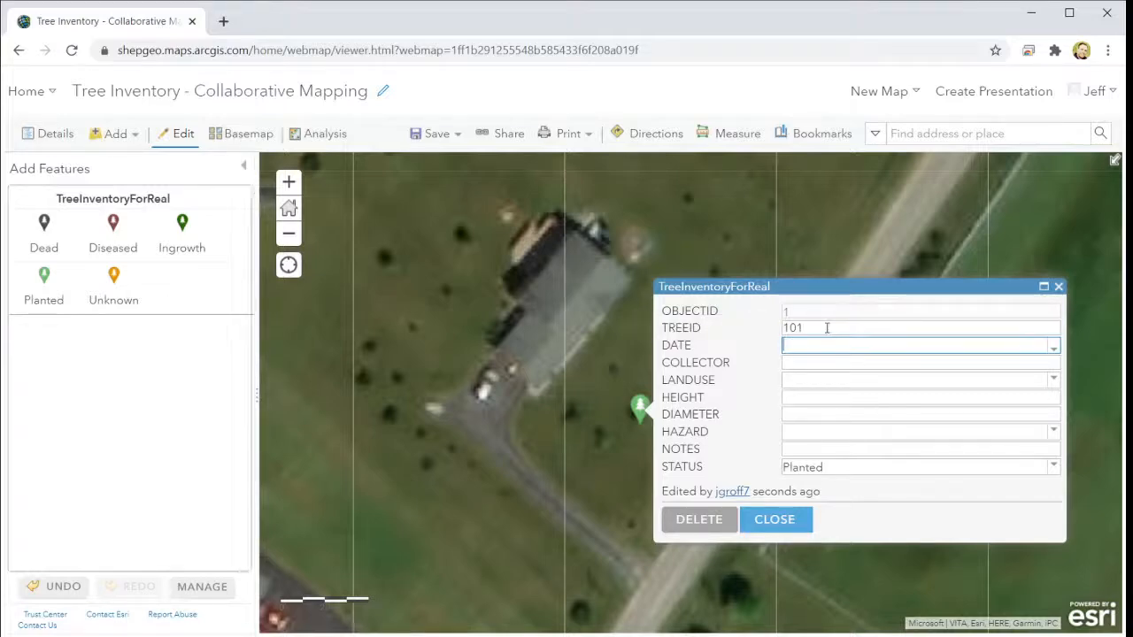
left_click(1053, 349)
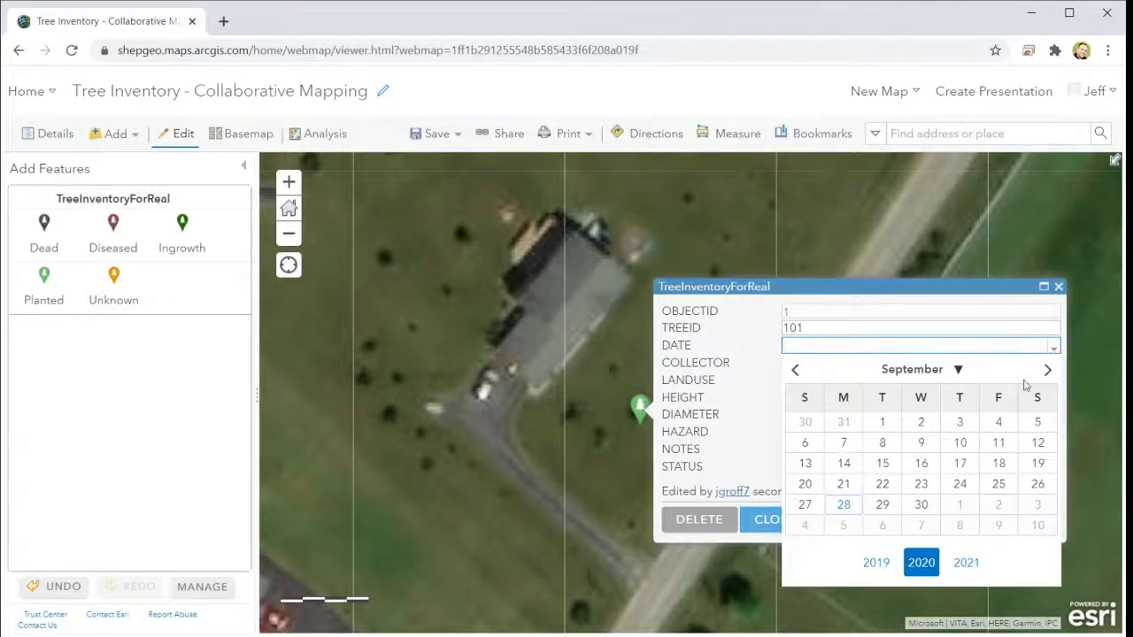
left_click(845, 504)
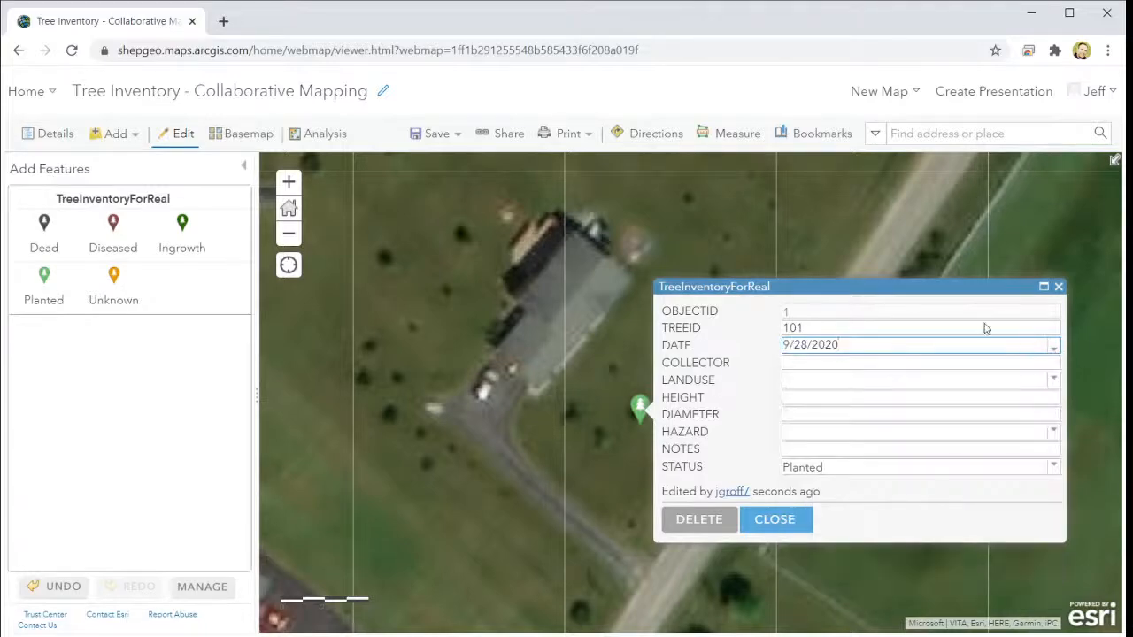
Fill in the collector, choose Residential land use, and set height 20 and diameter 1.
left_click(1024, 364)
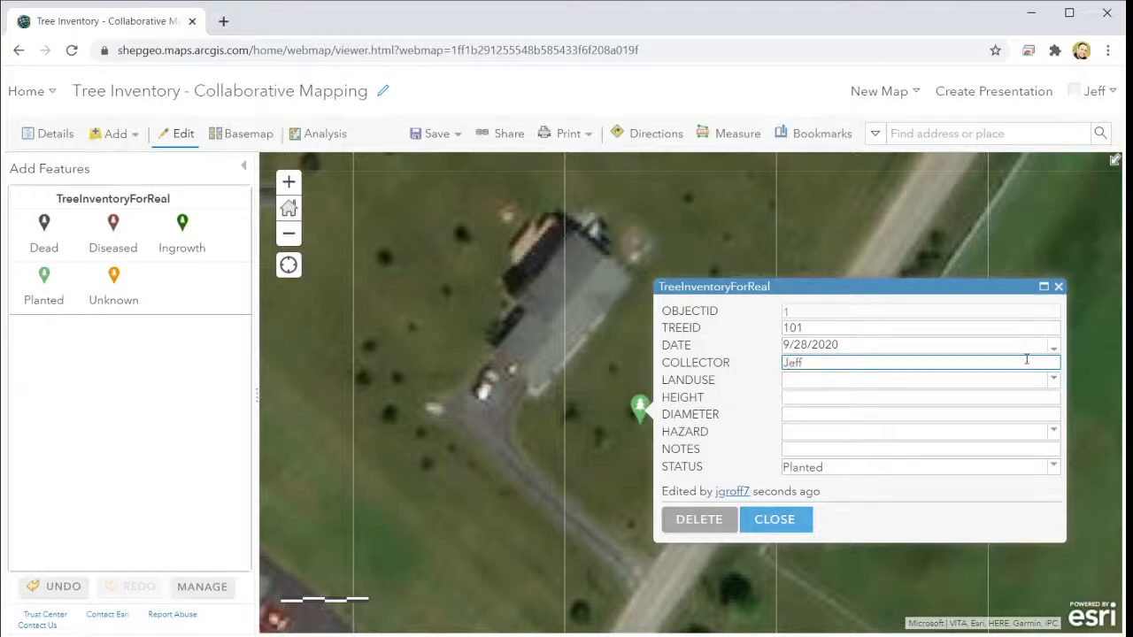
left_click(1053, 381)
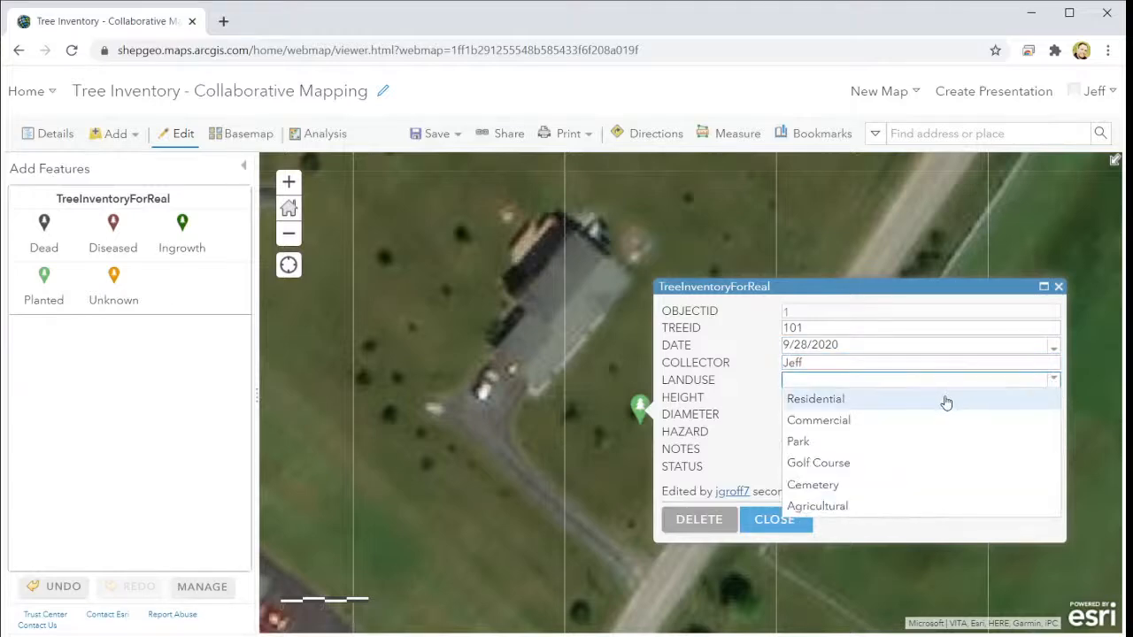
left_click(945, 399)
left_click(1016, 400)
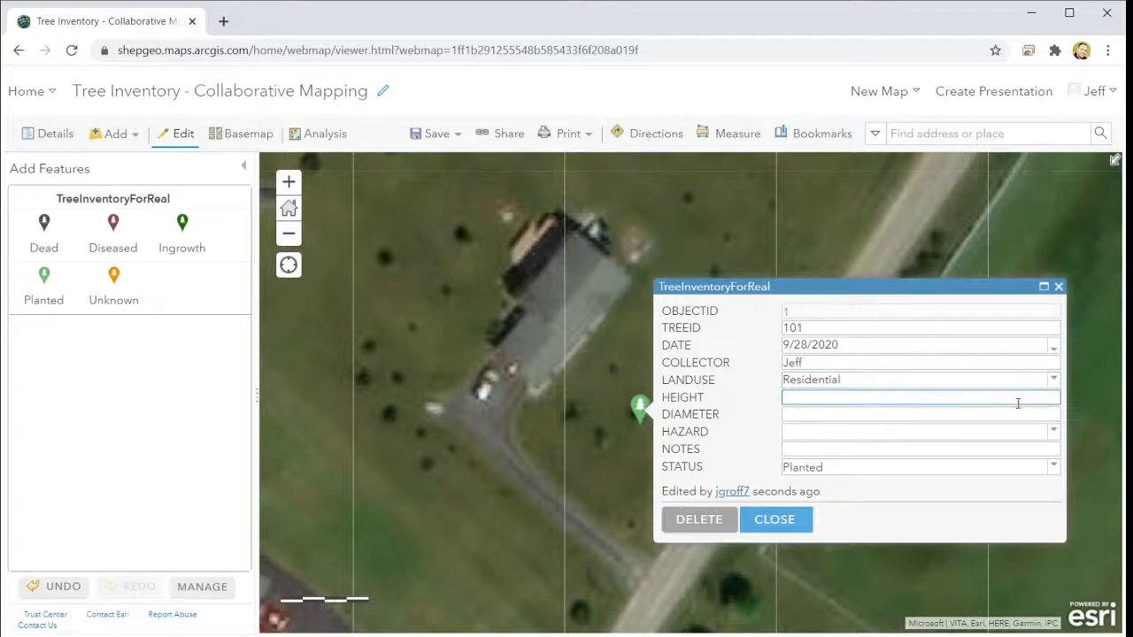
type("254")
left_click(985, 420)
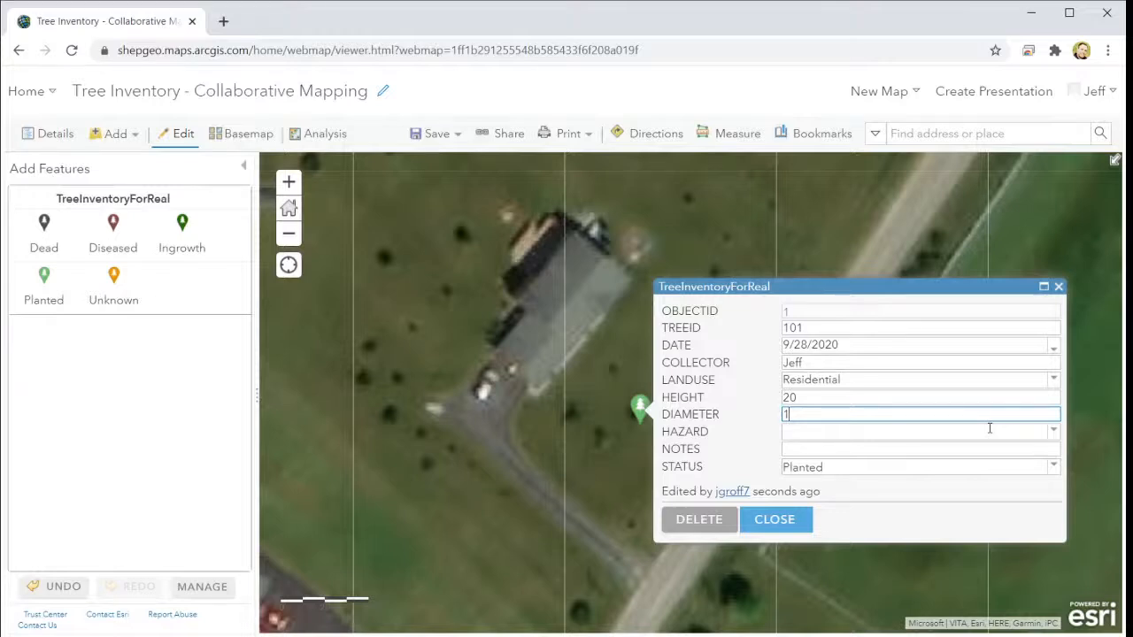
Set HAZARD to No, add notes 'Japanese Weeping Cherry', keep STATUS Planted, and close the form.
left_click(1022, 431)
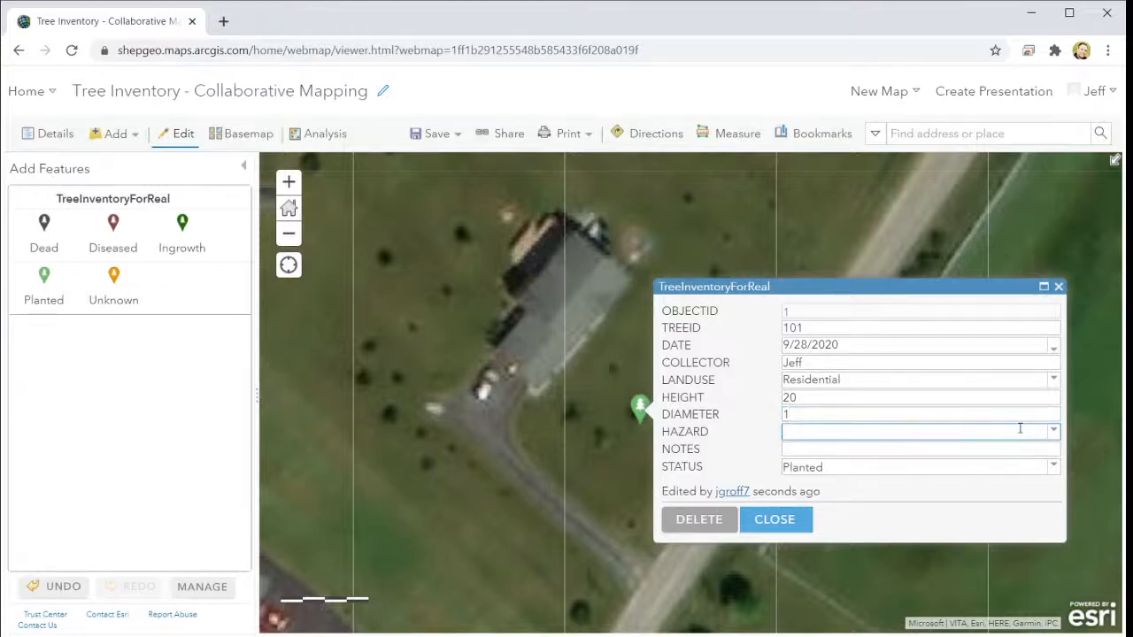
left_click(1051, 431)
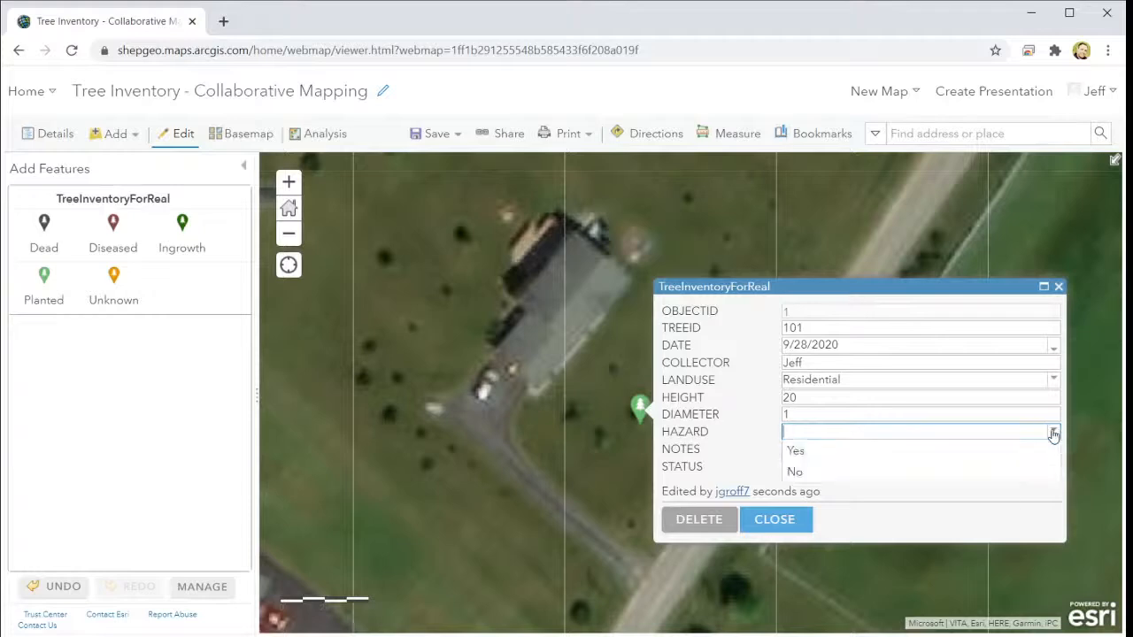
left_click(813, 471)
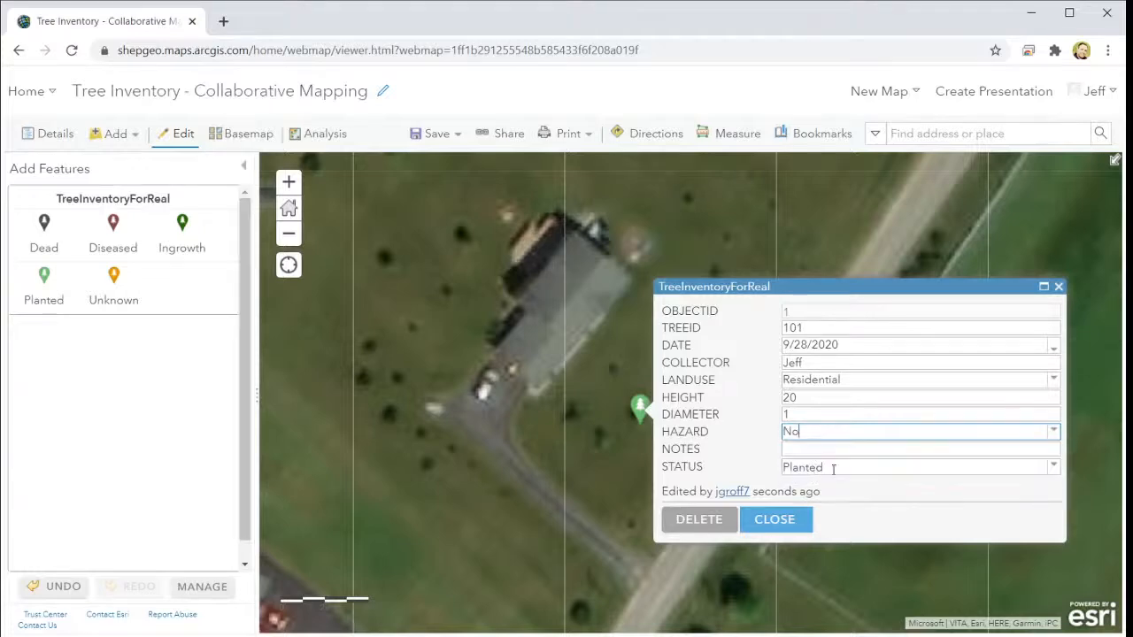
left_click(1041, 448)
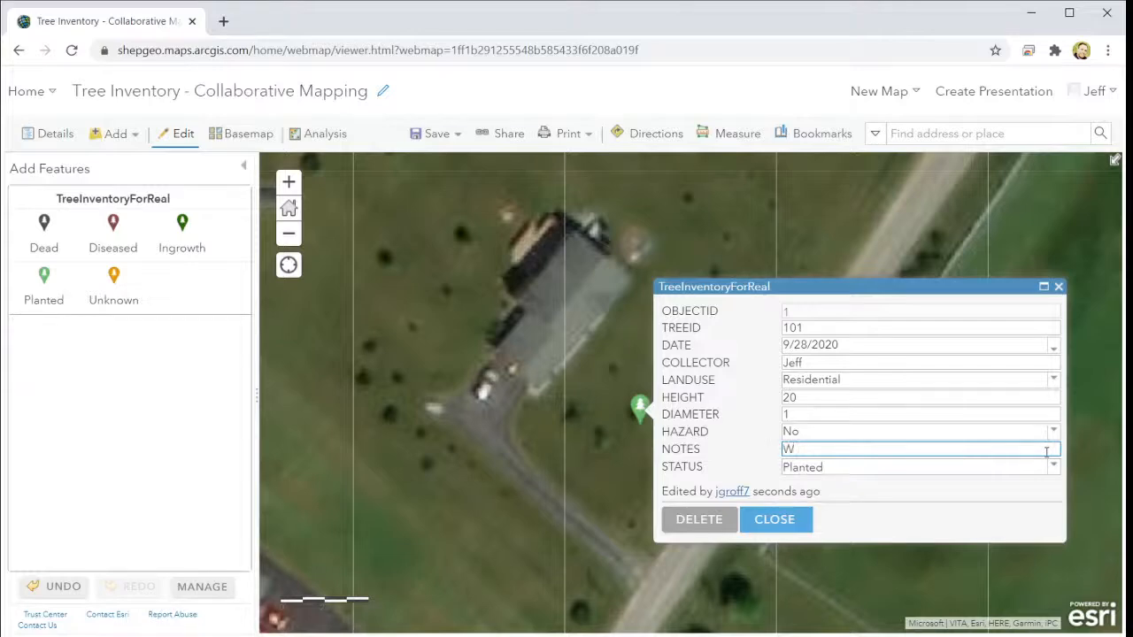
type("Japanese Weeping Cherry")
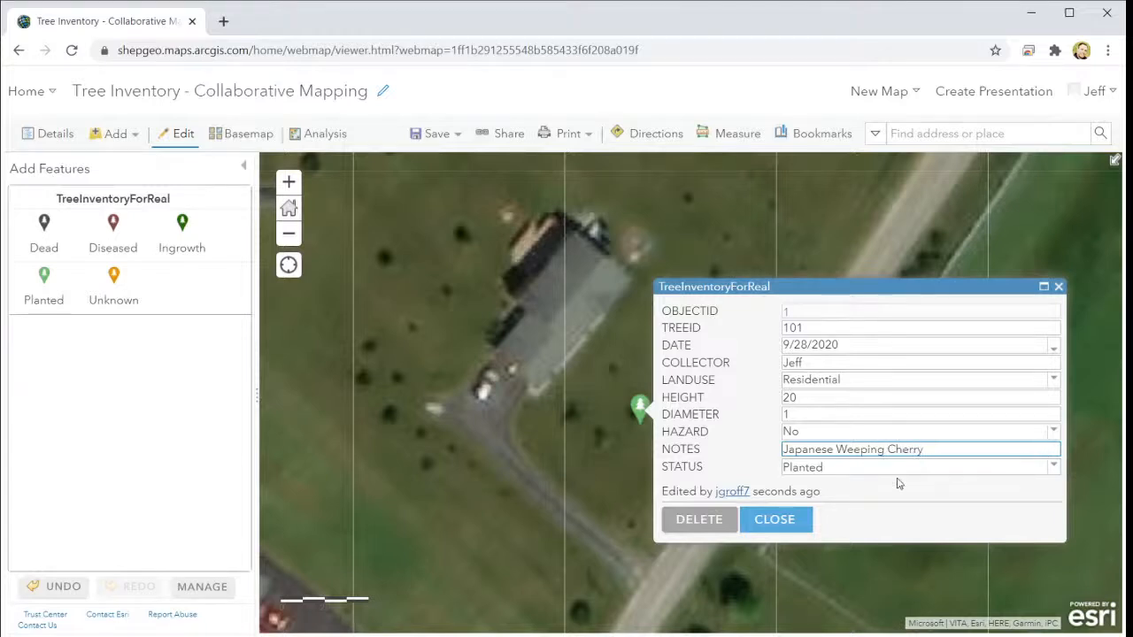
left_click(1054, 470)
left_click(1054, 470)
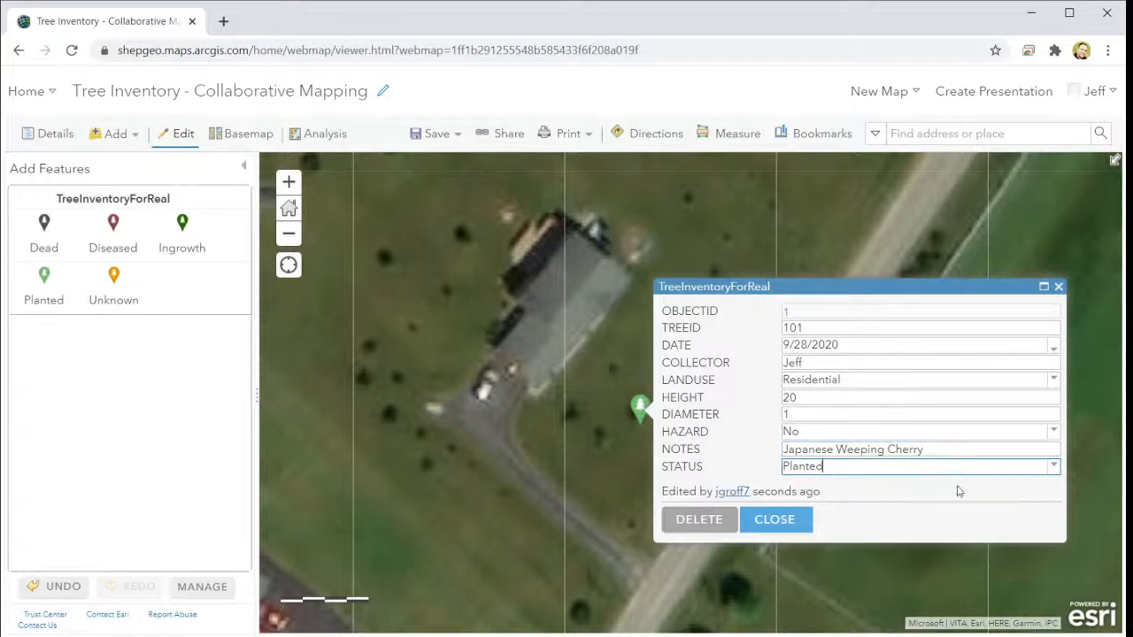
left_click(778, 529)
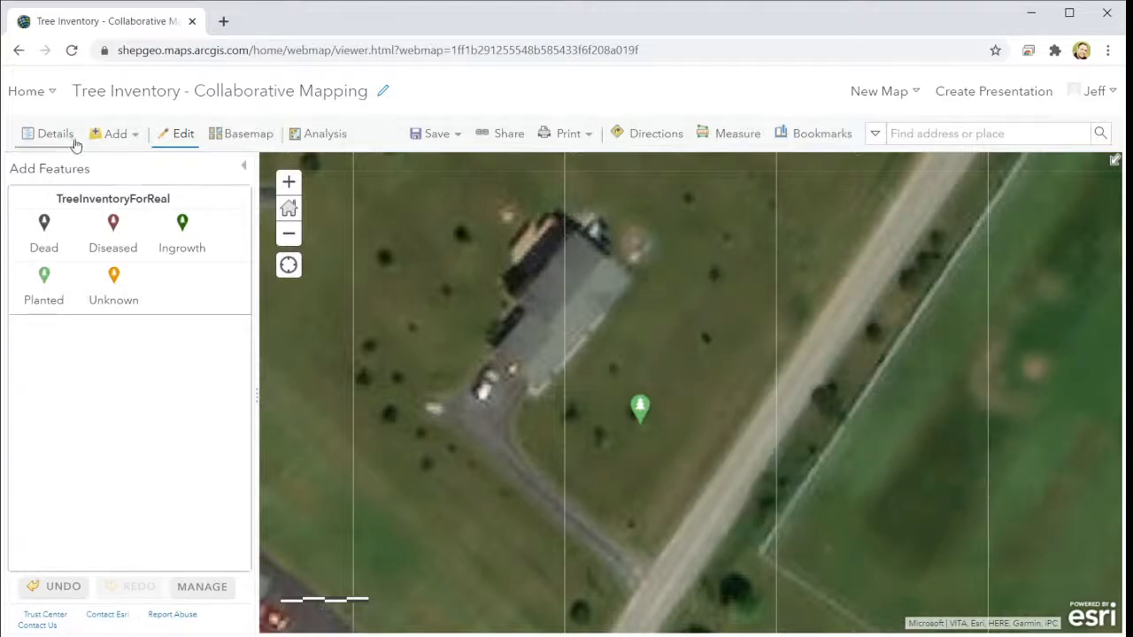
Show the map contents and expand the TreeInventoryForReal layer's legend.
left_click(53, 134)
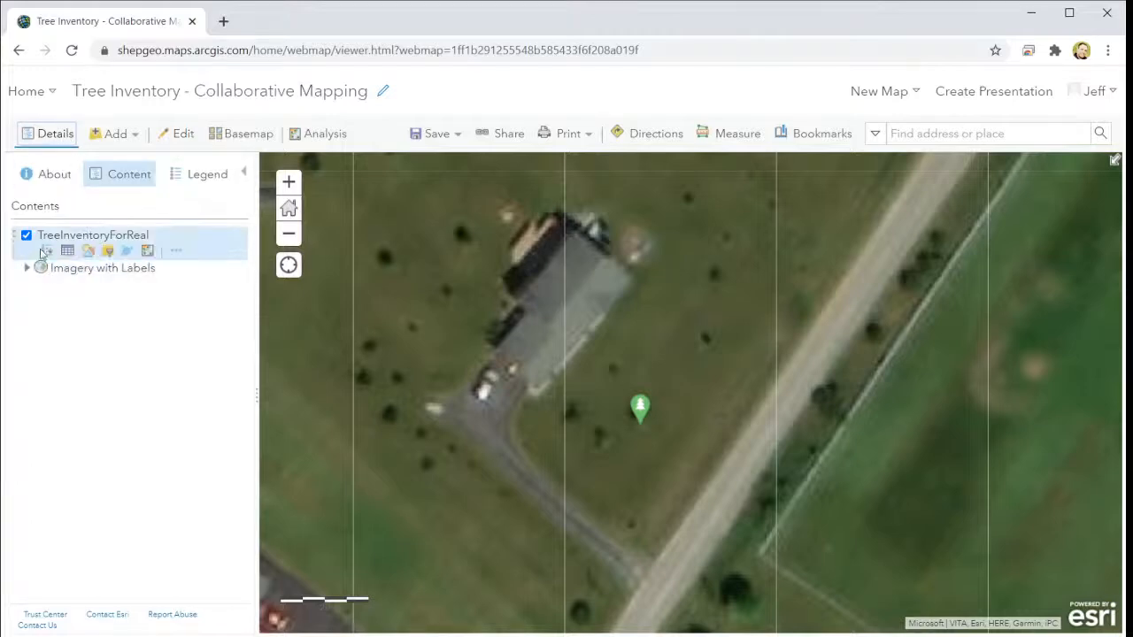
mouse_move(90, 250)
left_click(48, 252)
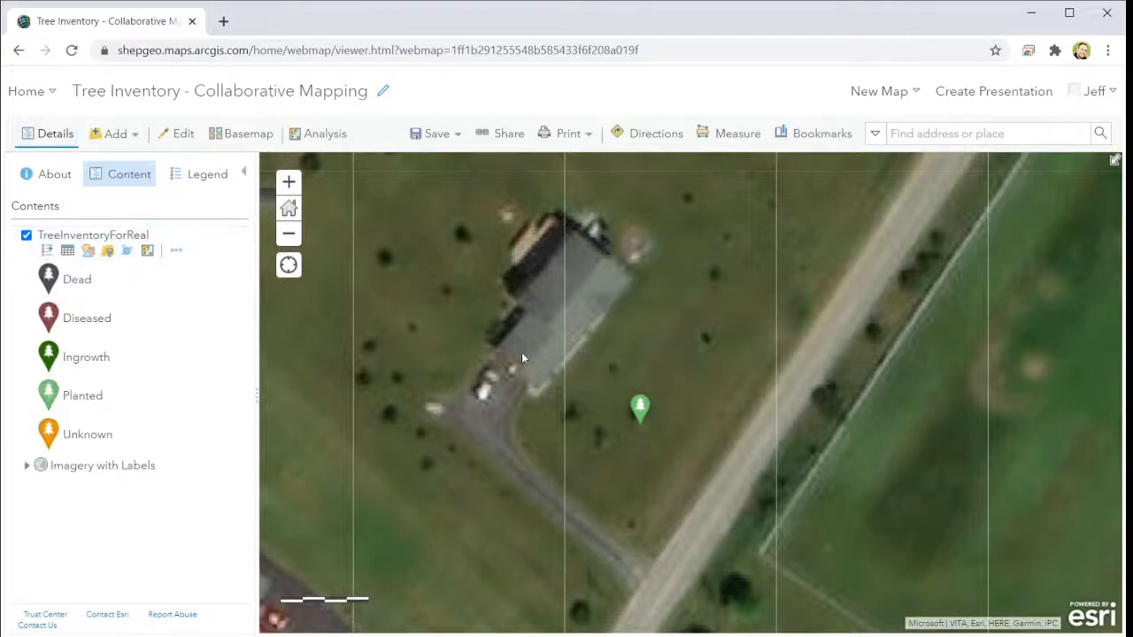
Zoom out near Shepherdstown and check tree 101's pop-up attributes, then close it.
scroll(521, 354, "down", 2)
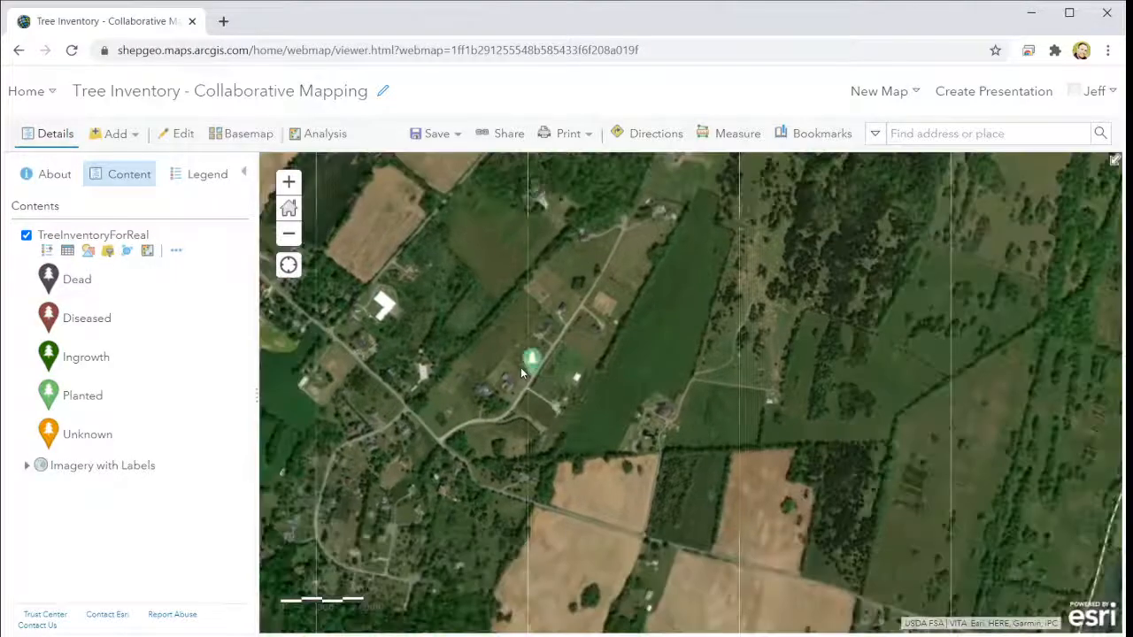
scroll(521, 372, "down", 1)
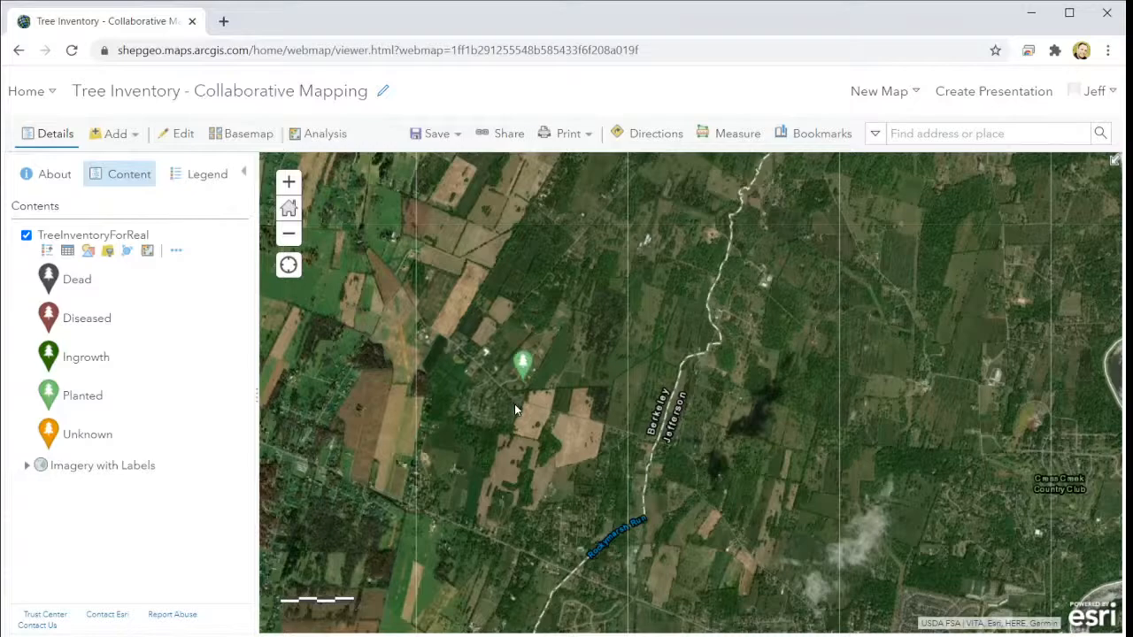
scroll(516, 404, "down", 1)
left_click_drag(532, 439, 517, 319)
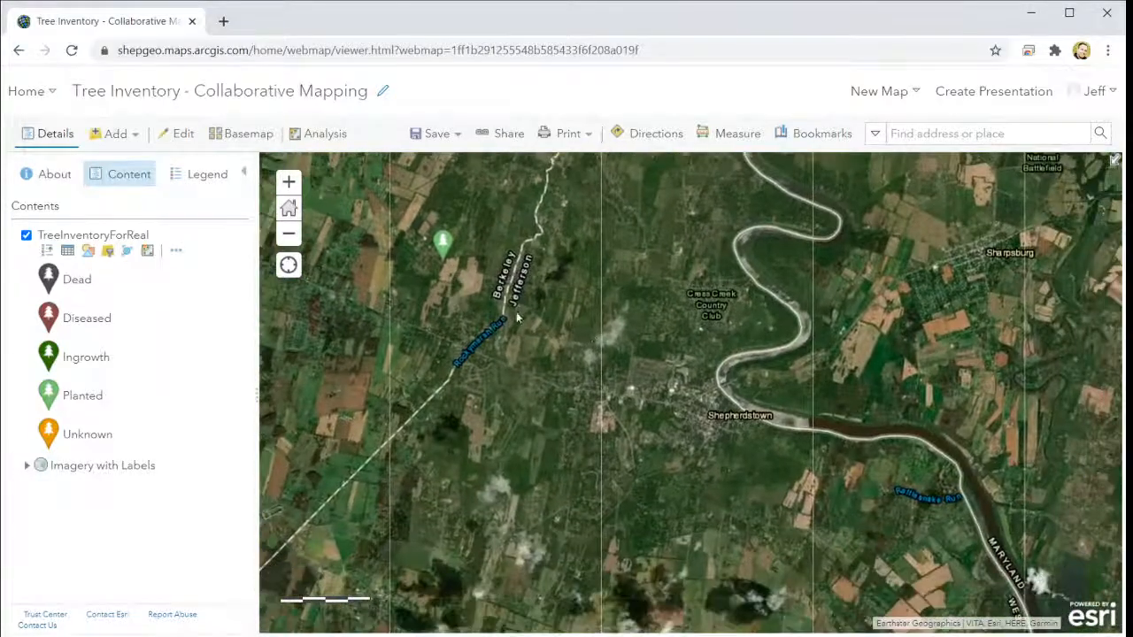
scroll(602, 339, "down", 1)
scroll(641, 356, "up", 1)
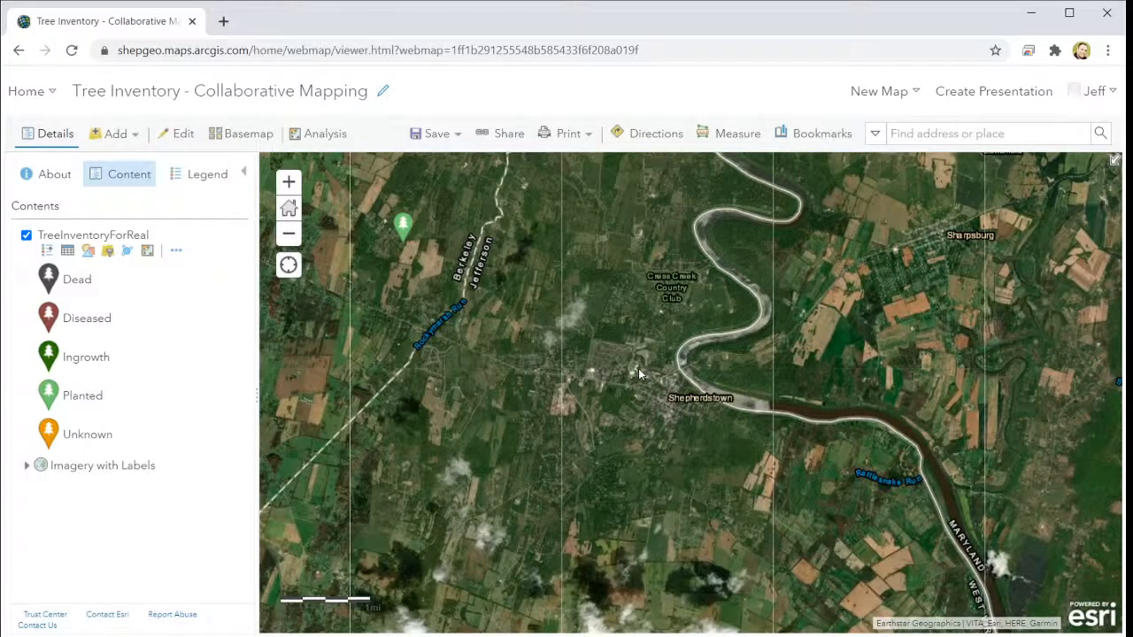
left_click(403, 227)
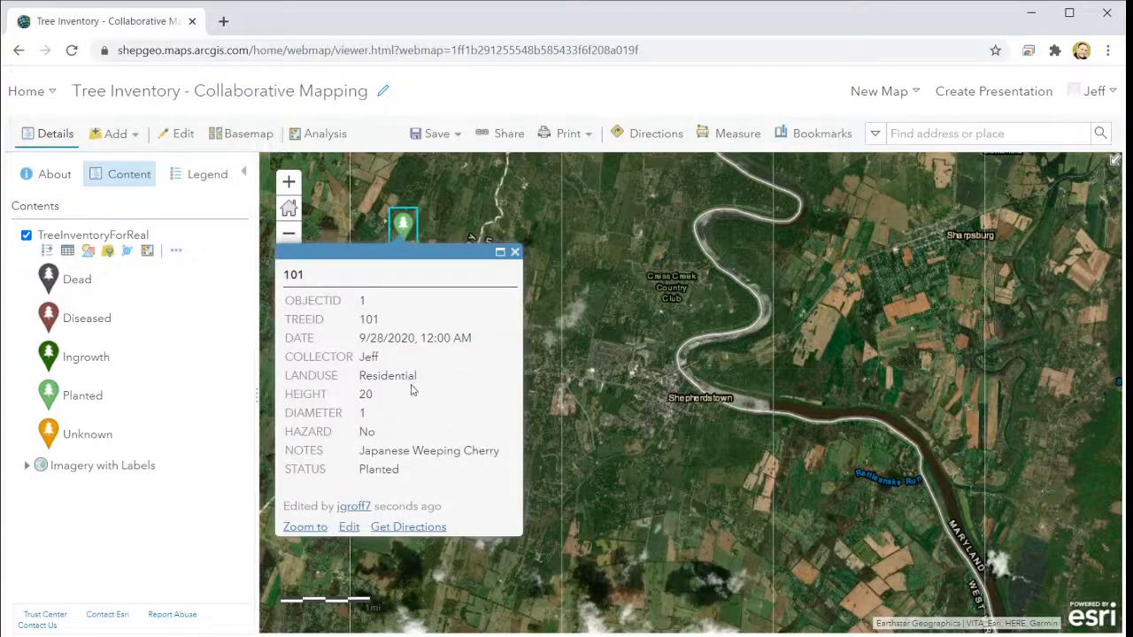
left_click(515, 252)
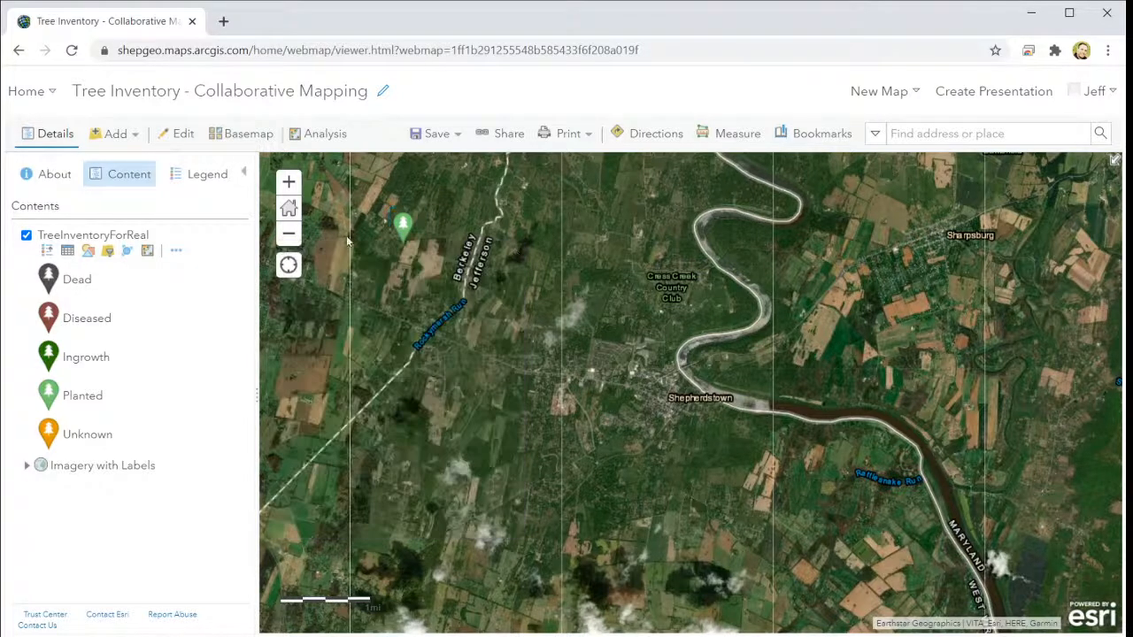
Replace the tree pop-up title {TREEID} with 'Our Tree Inventory' and bring up its field settings.
left_click(174, 253)
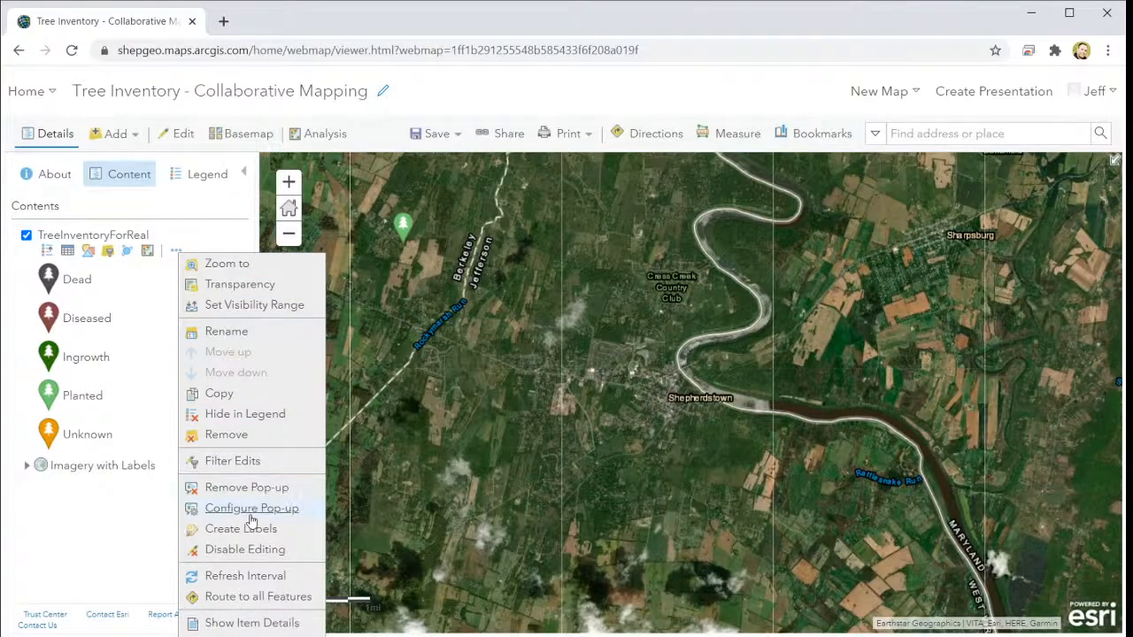
left_click(252, 508)
left_click(89, 274)
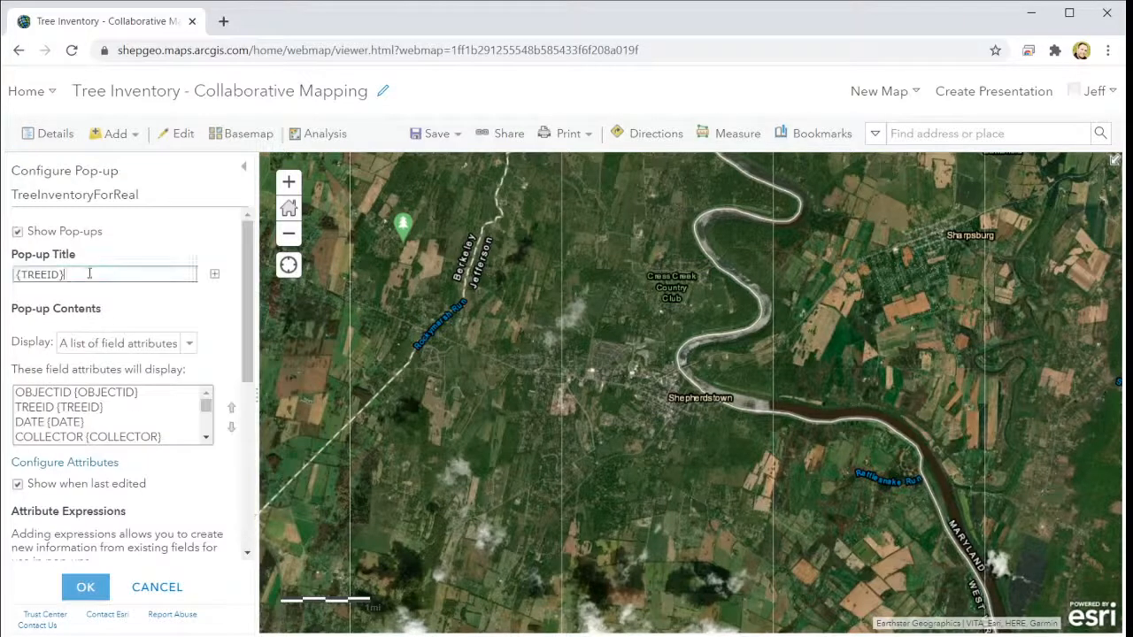
triple_click(89, 274)
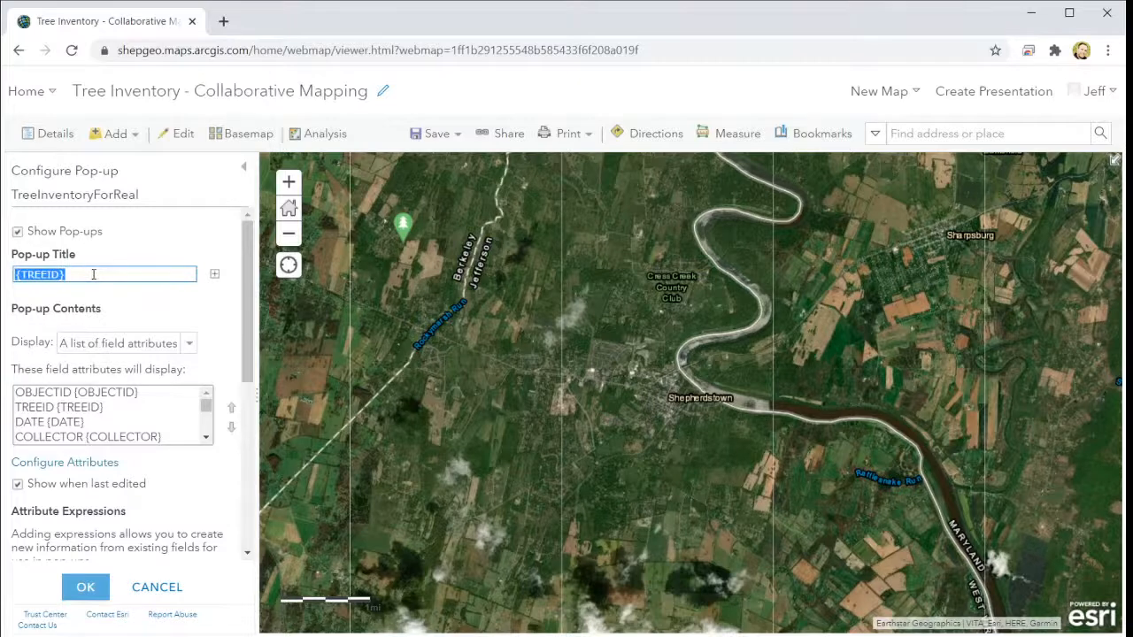
type("Tree Inv")
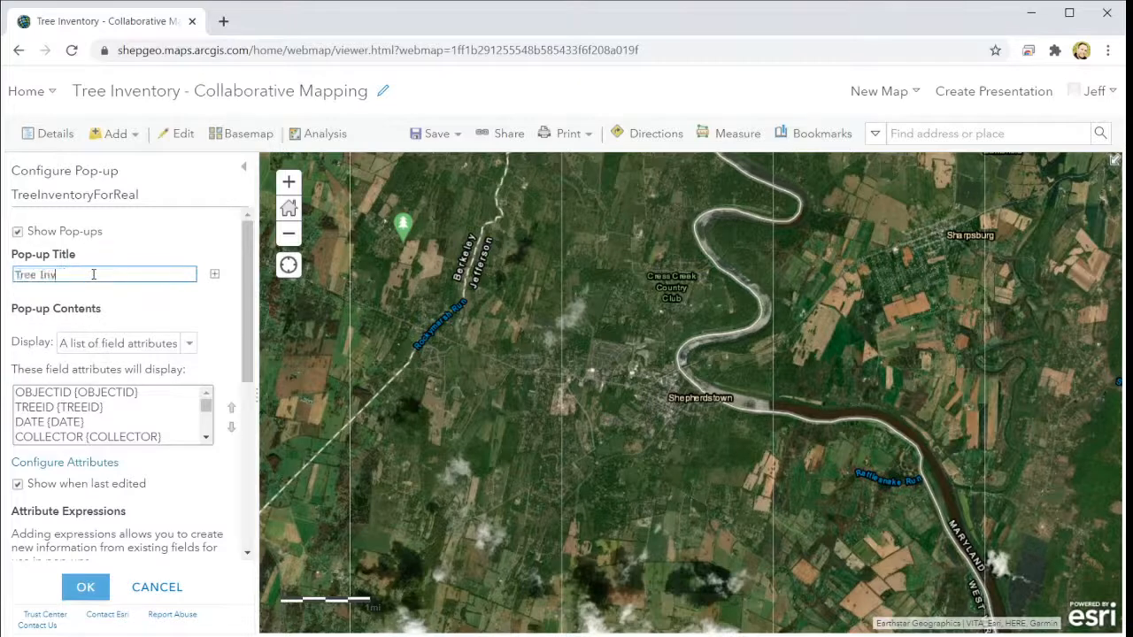
type("entor")
type("Communi")
type("ty")
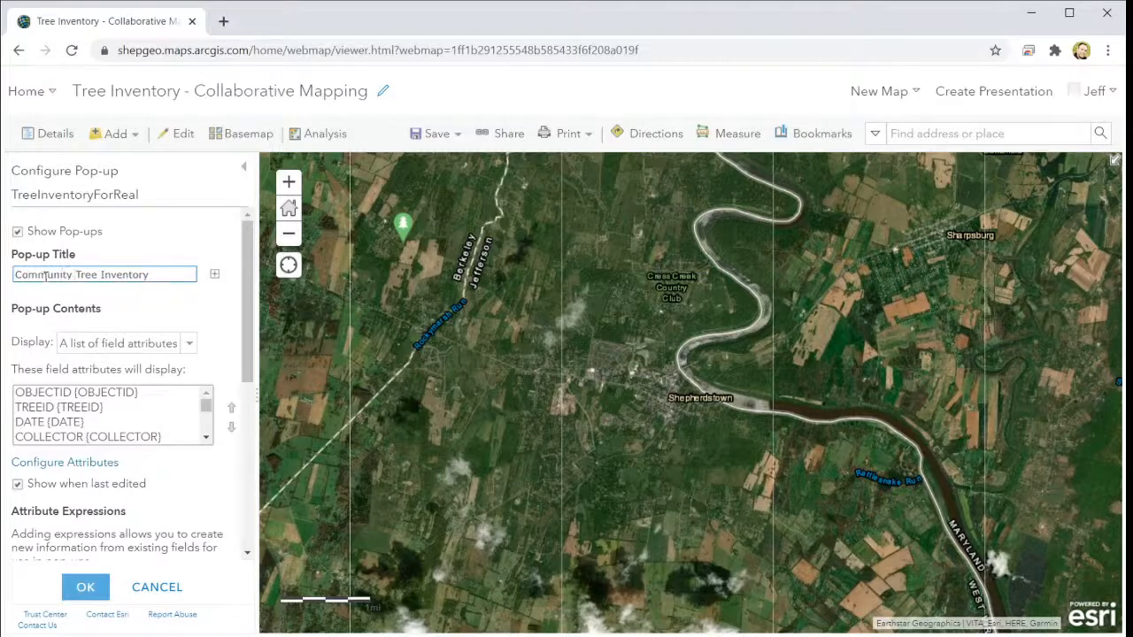
key("BackSpace")
key("BackSpace")
key("BackSpace")
key("BackSpace")
key("BackSpace")
key("BackSpace")
key("BackSpace")
key("BackSpace")
key("BackSpace")
key("BackSpace")
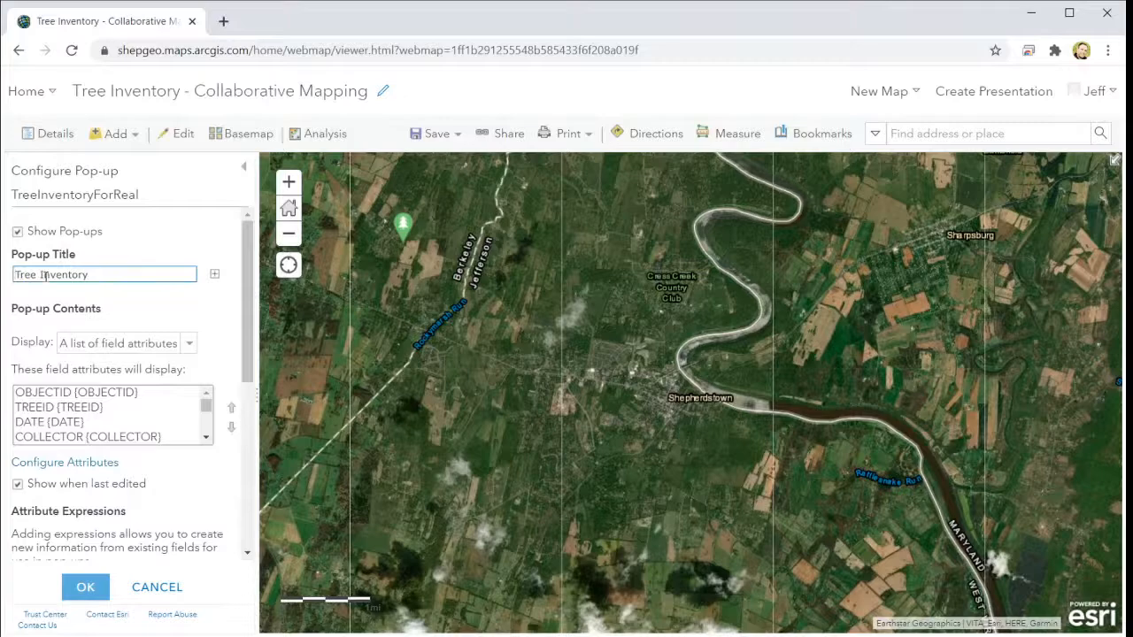
type("Our")
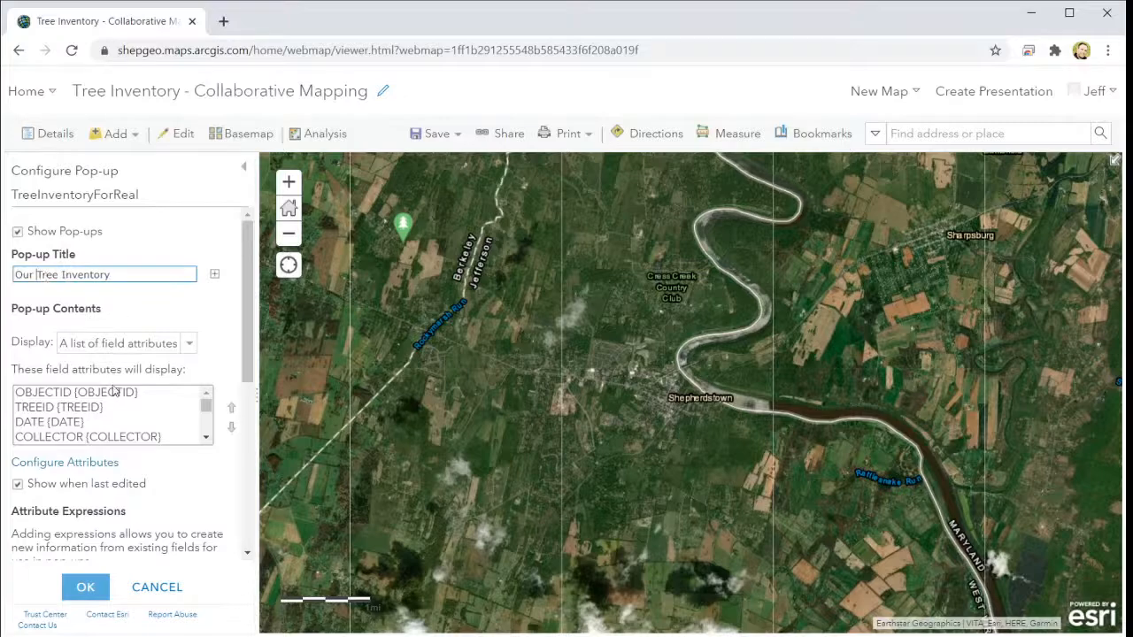
left_click(94, 463)
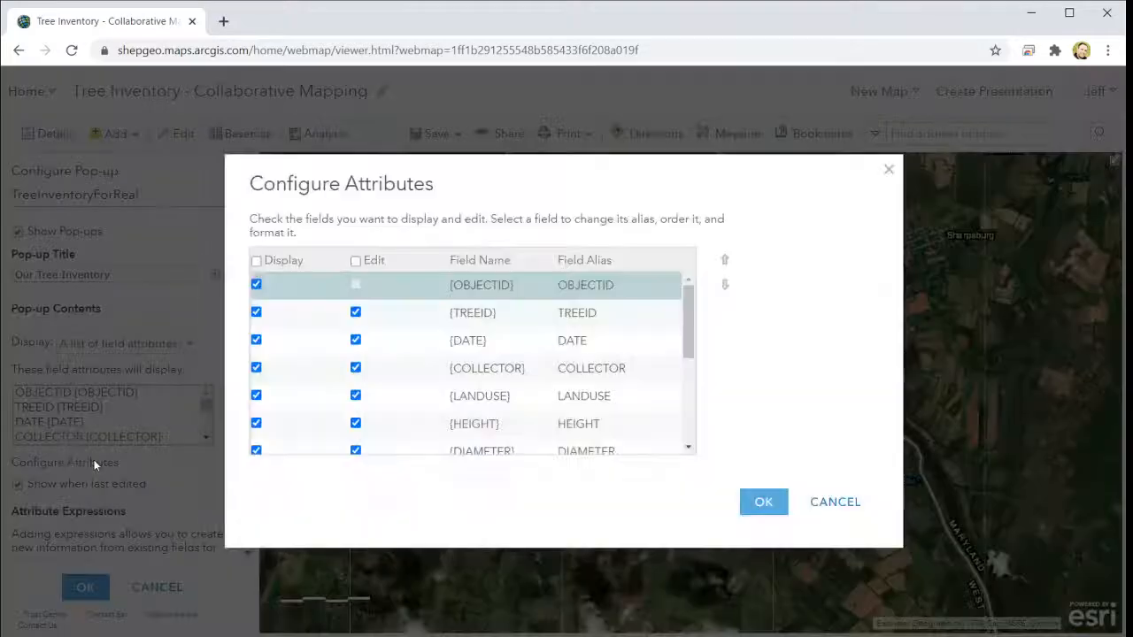
Hide OBJECTID from the pop-up while keeping TREEID displayed and editable.
left_click(256, 262)
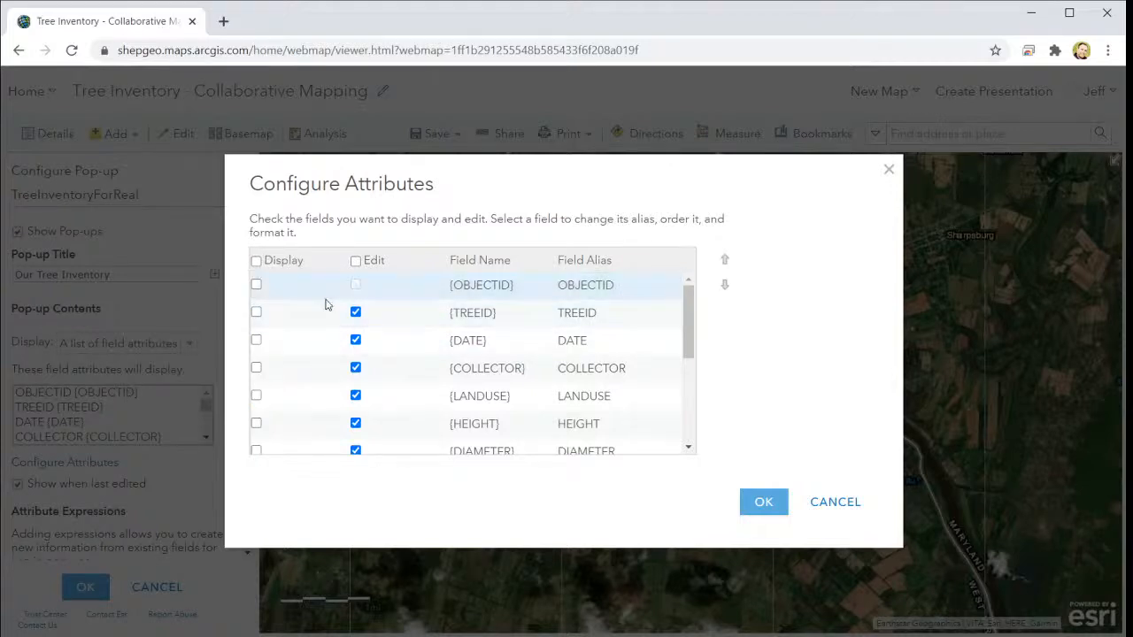
left_click(483, 296)
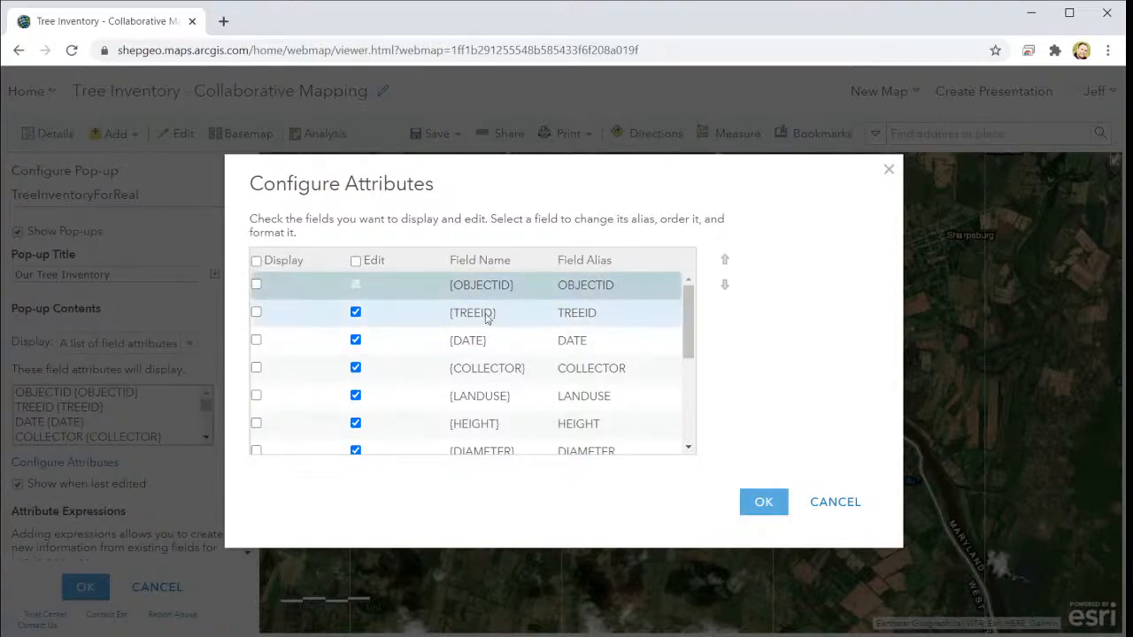
left_click(356, 313)
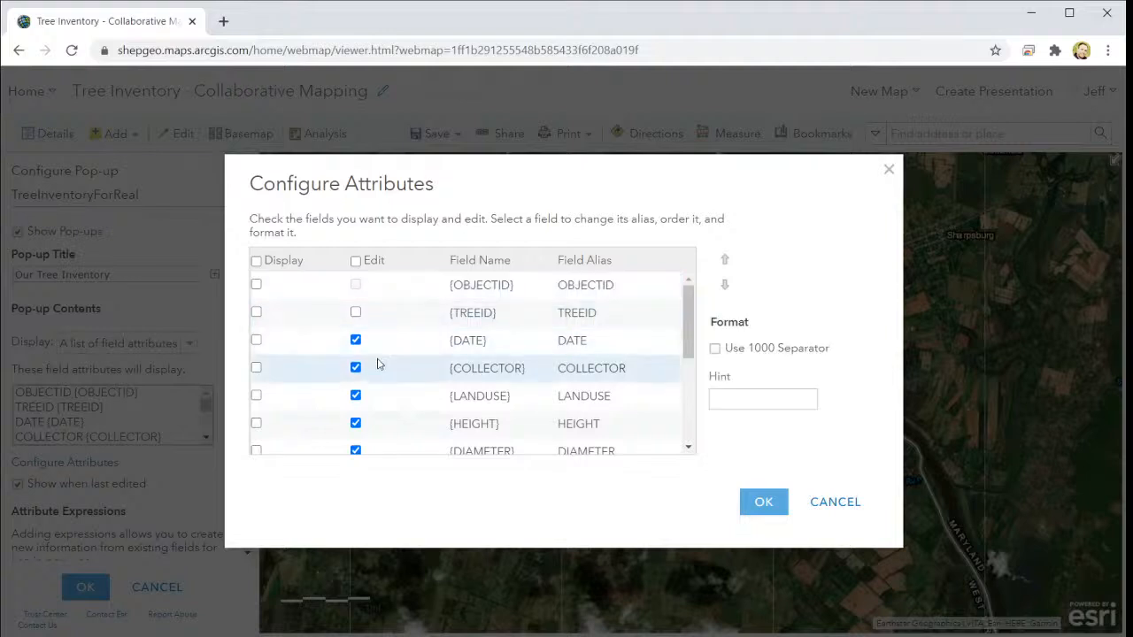
left_click(256, 261)
left_click(256, 312)
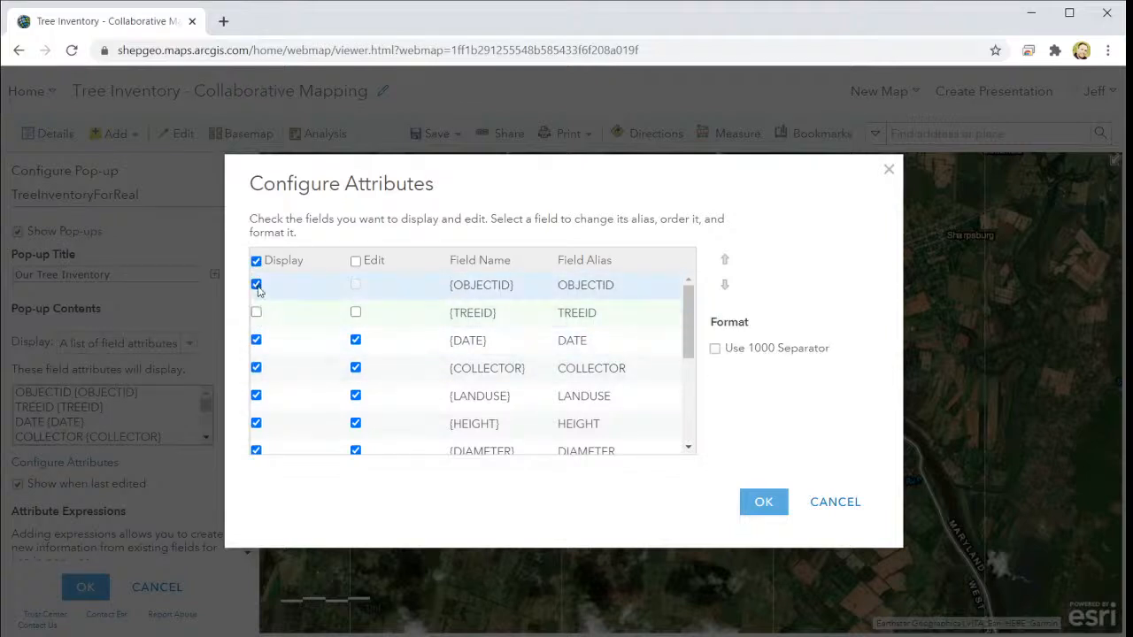
left_click(256, 284)
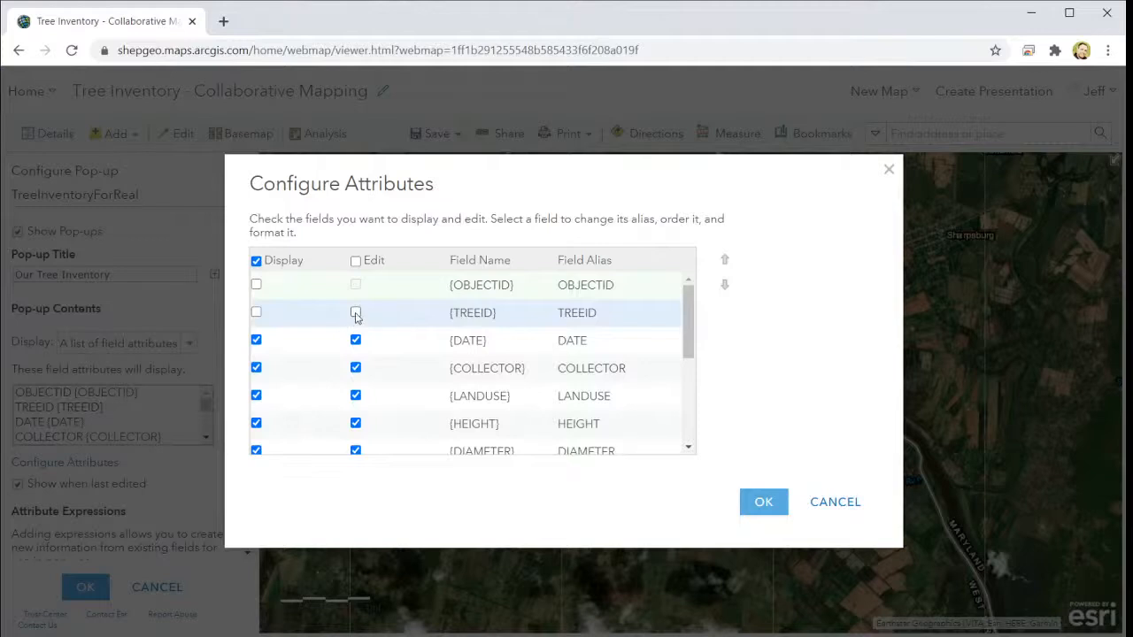
left_click(355, 313)
left_click(256, 312)
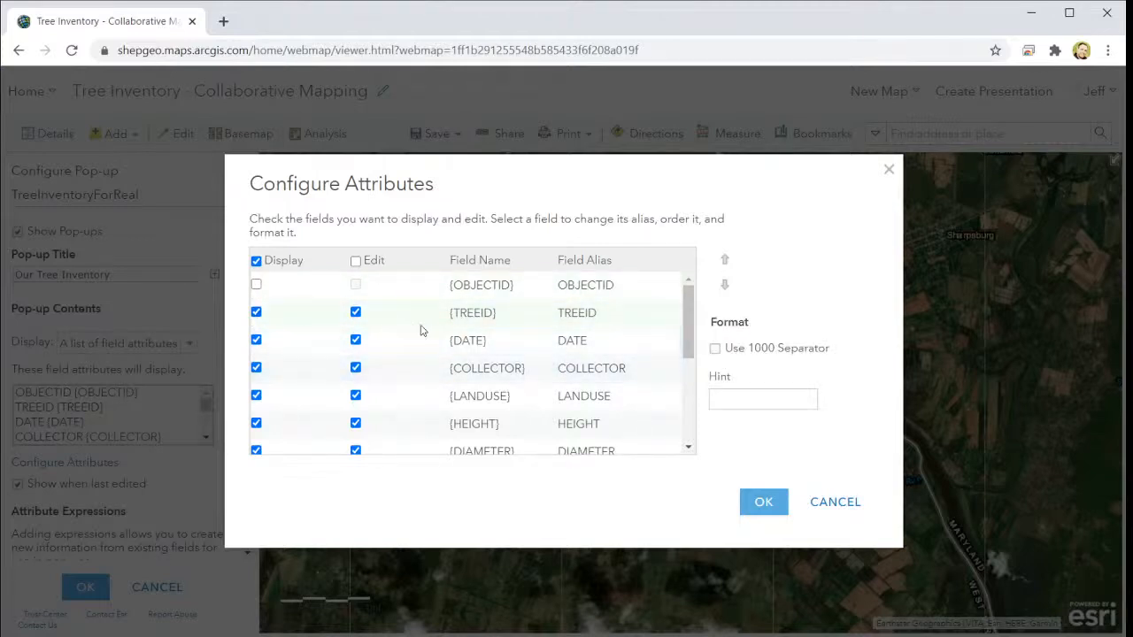
Uncheck Display for CreationDate, Creator, EditDate and Editor.
scroll(421, 330, "down", 1)
scroll(421, 331, "down", 3)
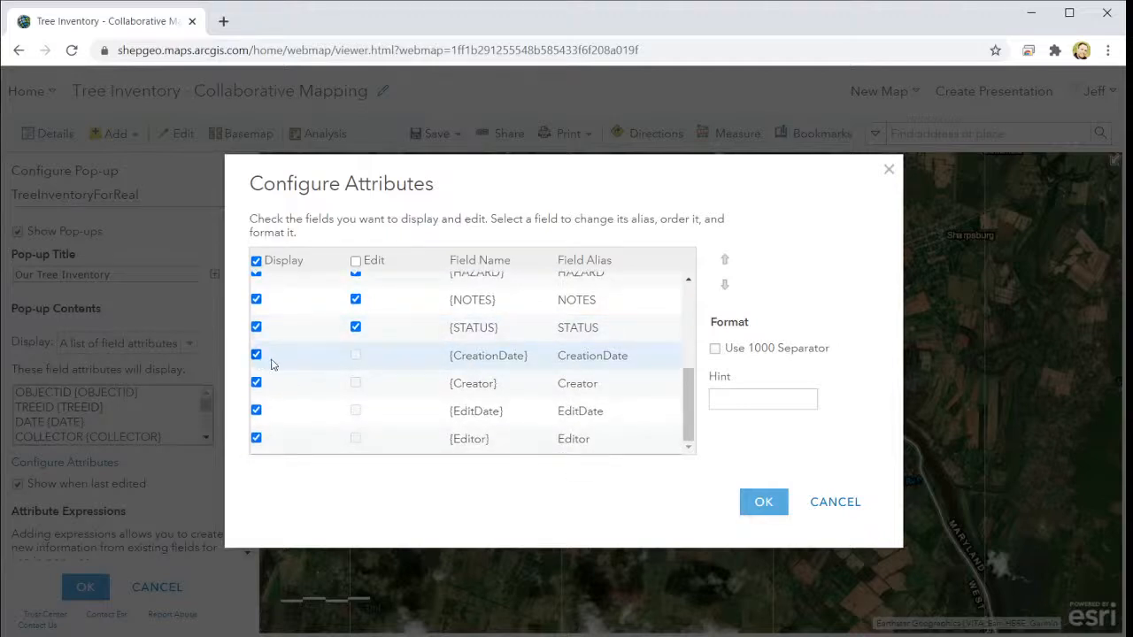
scroll(310, 375, "up", 3)
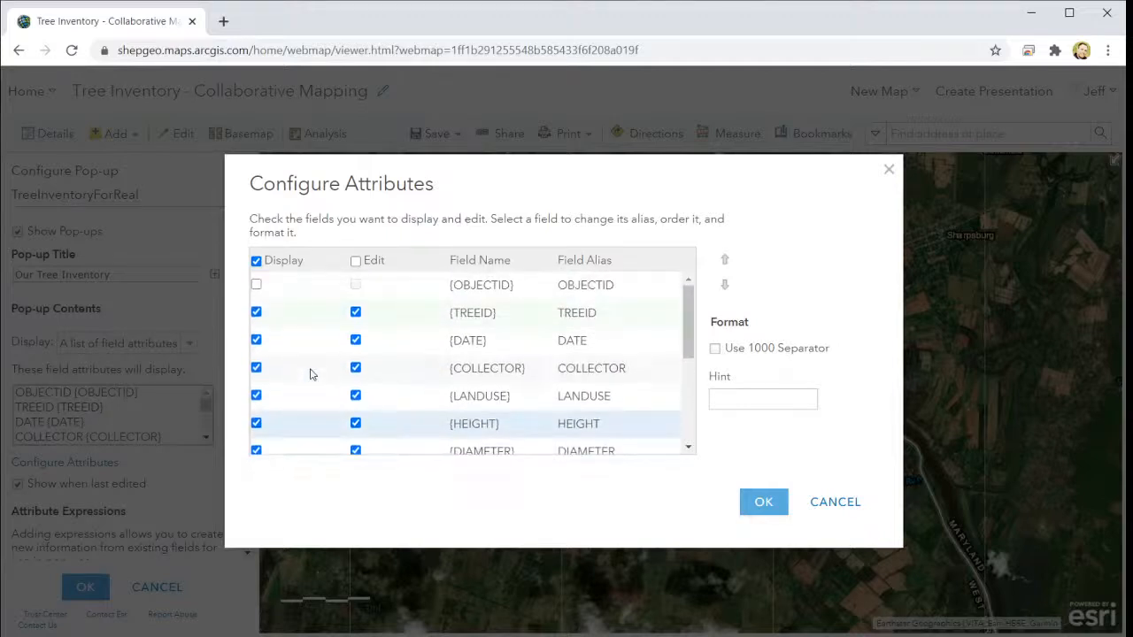
scroll(310, 374, "down", 1)
scroll(310, 375, "down", 2)
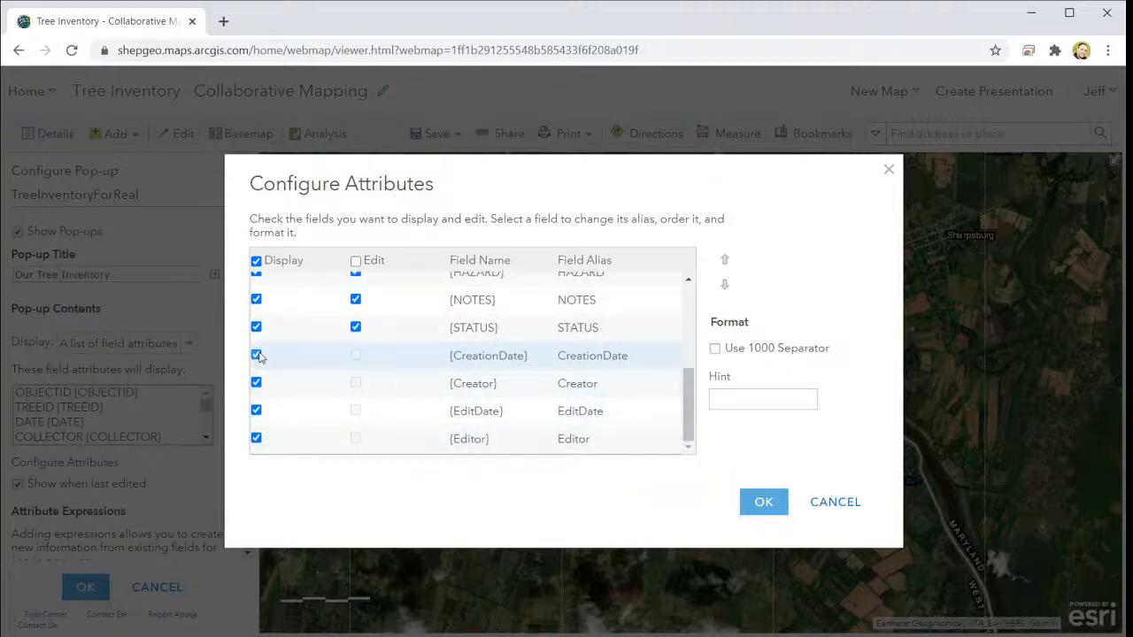
left_click(257, 356)
scroll(286, 388, "down", 2)
left_click(256, 383)
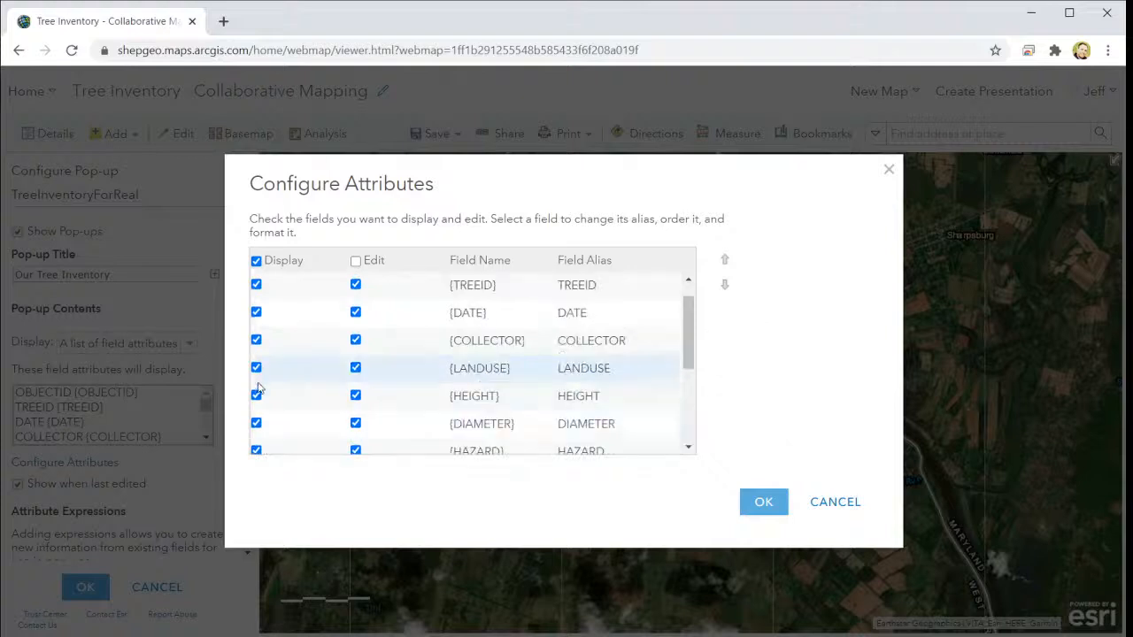
scroll(258, 389, "down", 3)
left_click(257, 410)
scroll(256, 411, "down", 3)
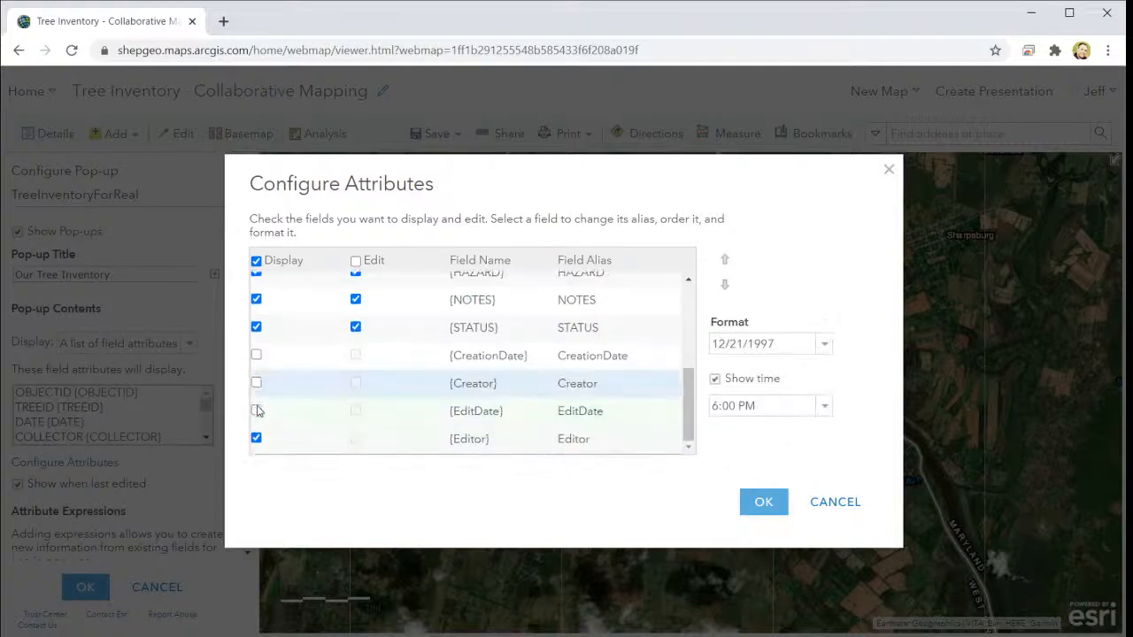
left_click(257, 438)
scroll(261, 428, "down", 3)
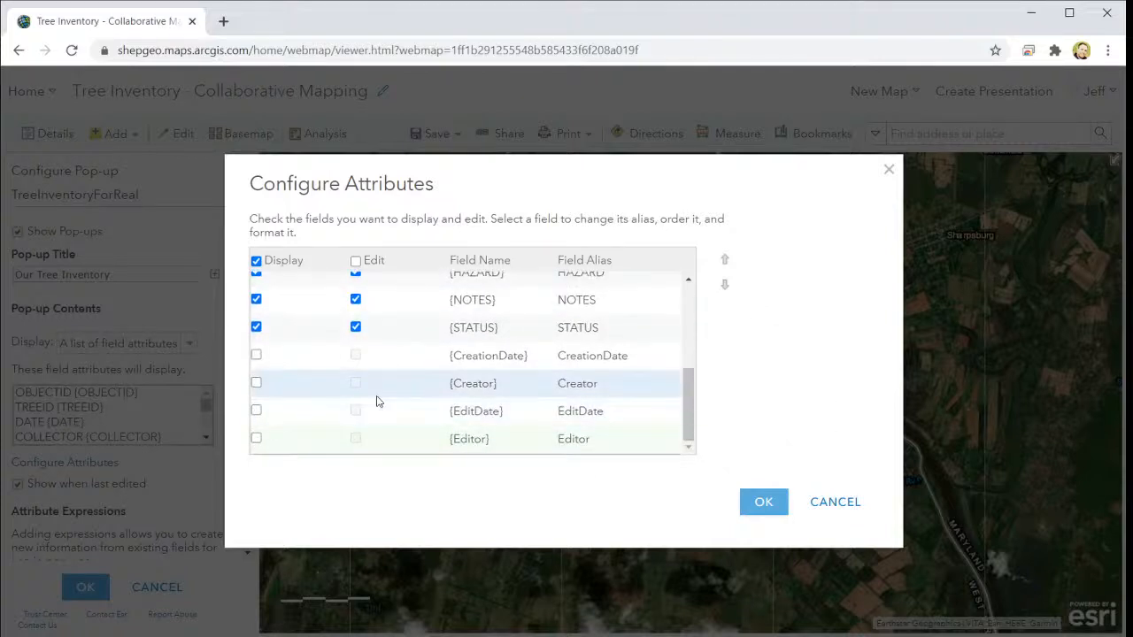
Apply the field changes and verify tree 101's pop-up lists only TREEID through STATUS.
left_click(769, 503)
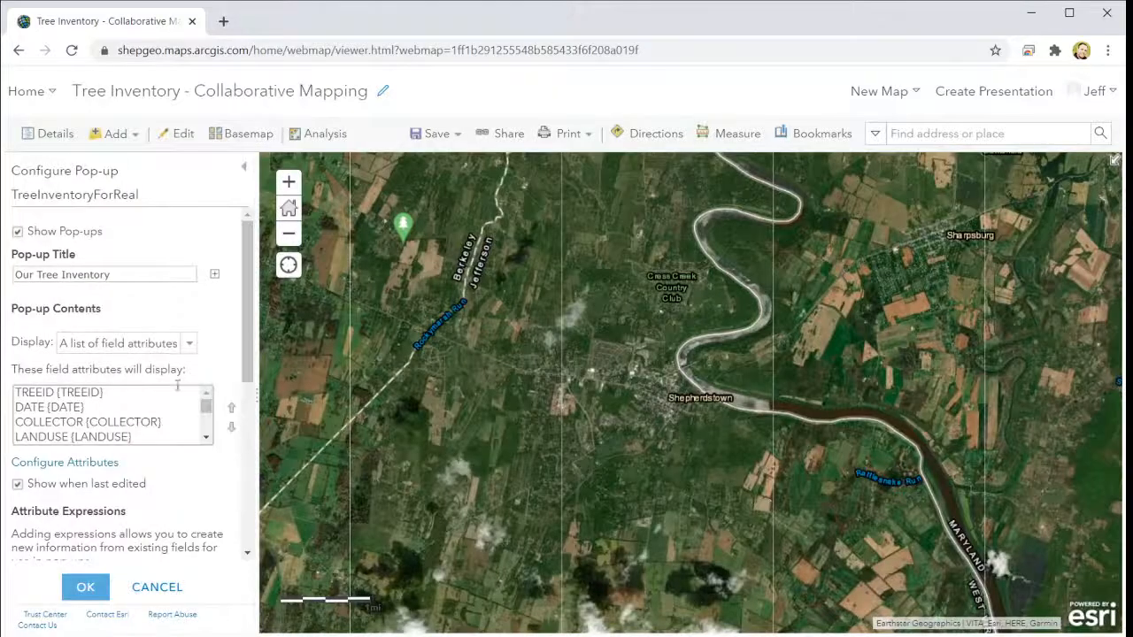
left_click(79, 586)
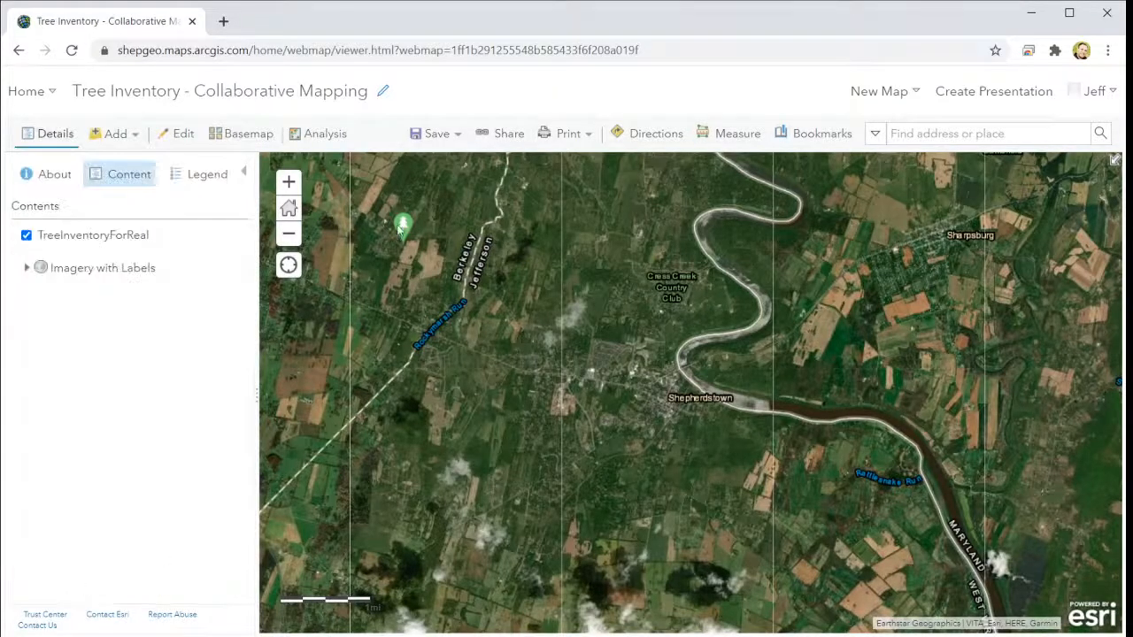
left_click(401, 227)
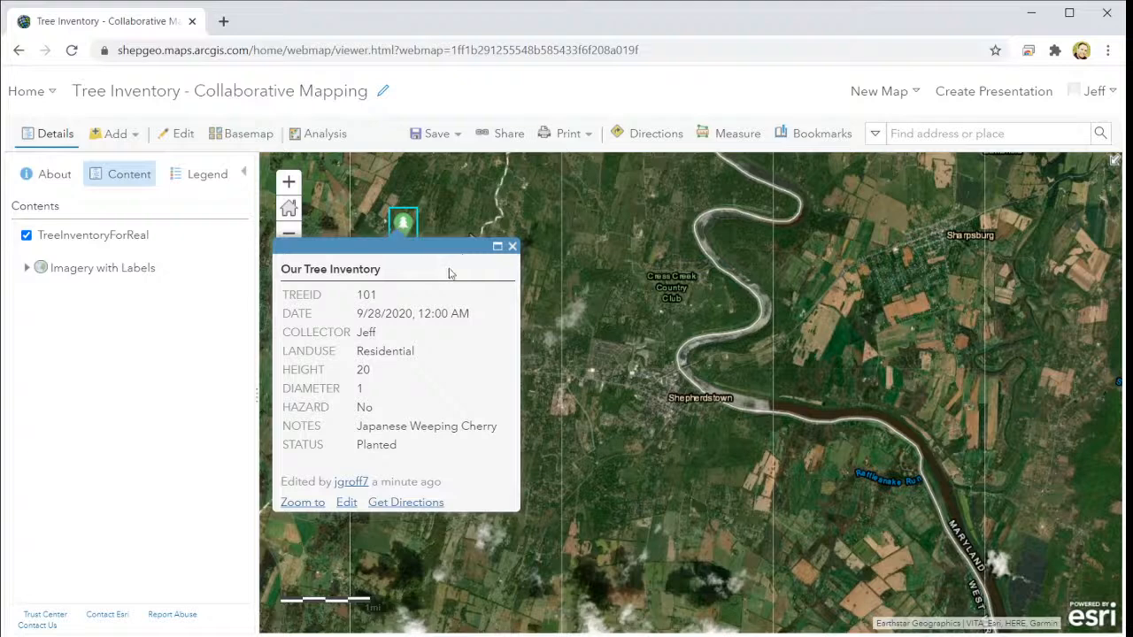
left_click(511, 247)
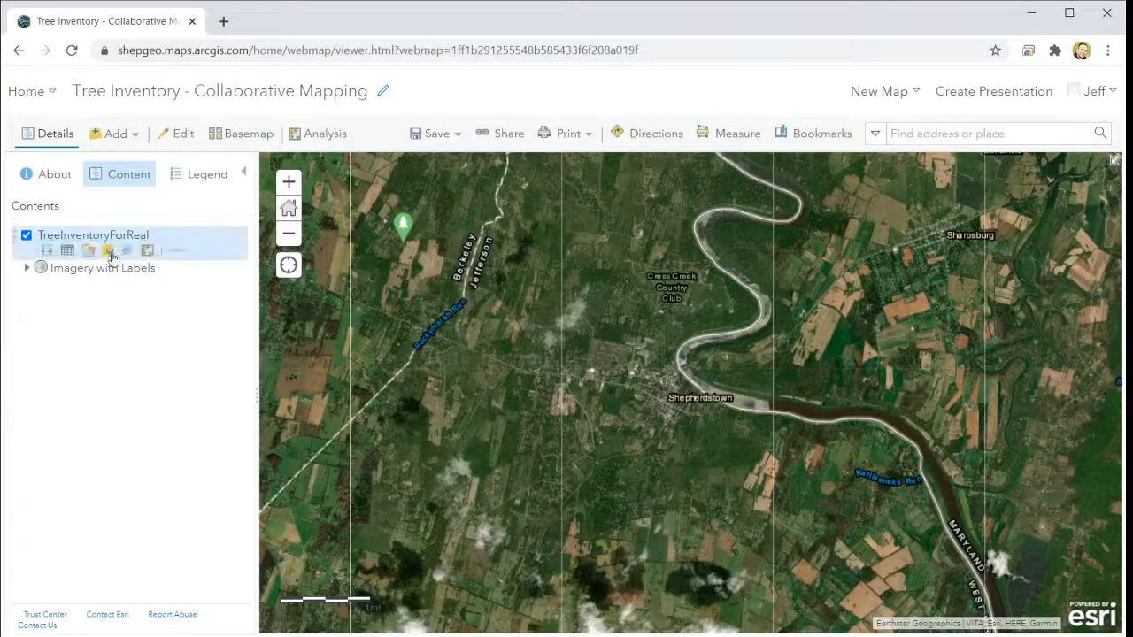
Bring up the tree pop-up's field settings and select the STATUS field.
left_click(180, 252)
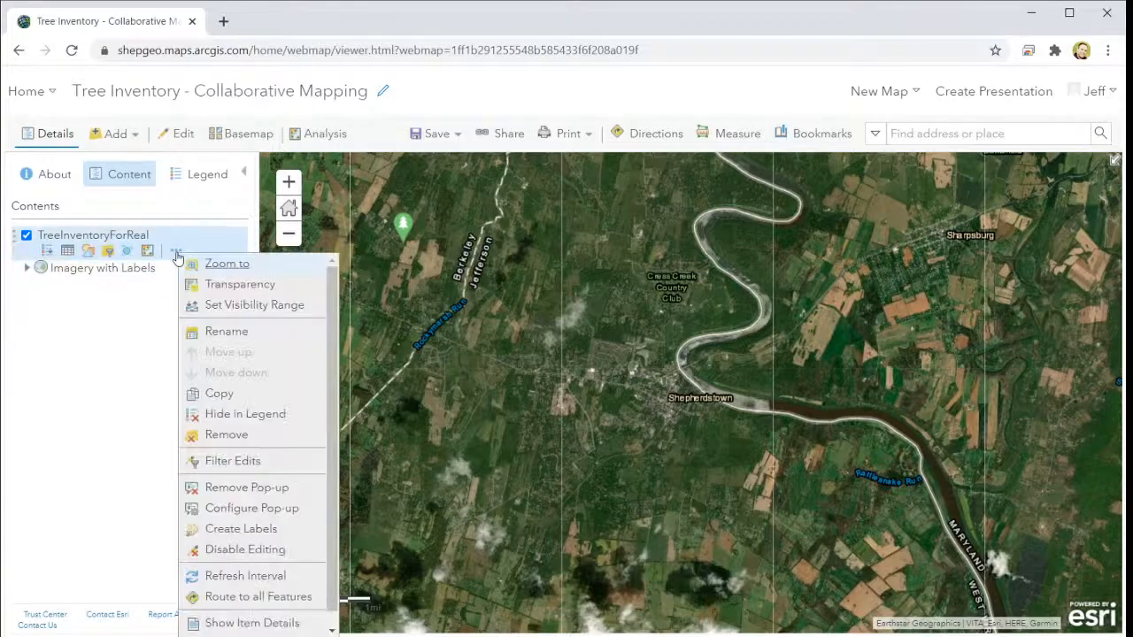
left_click(251, 504)
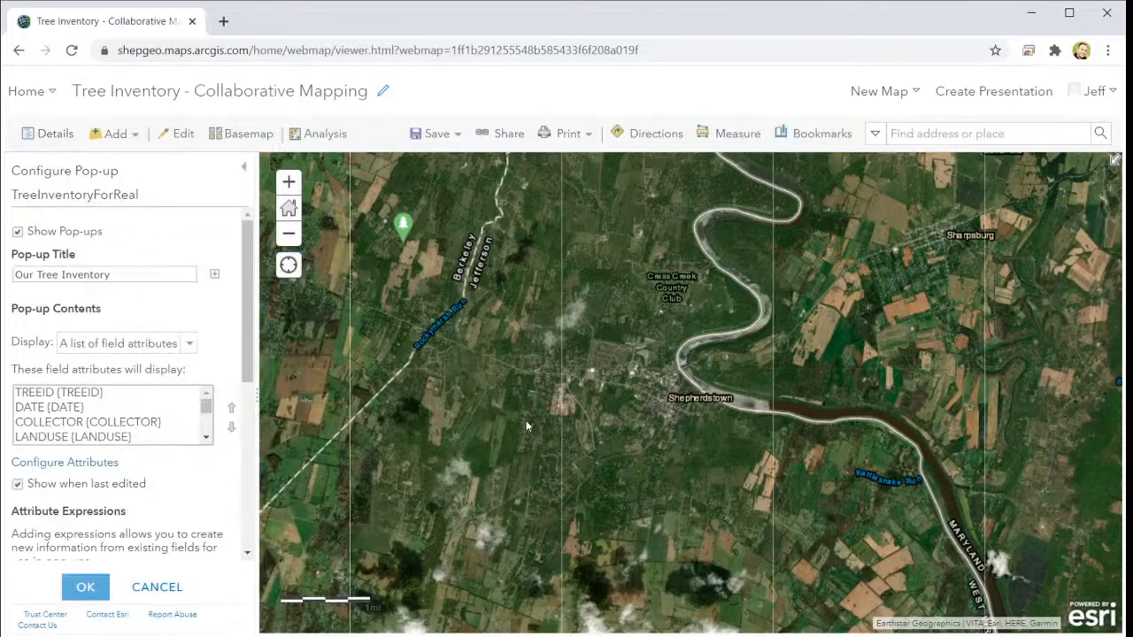
left_click(78, 462)
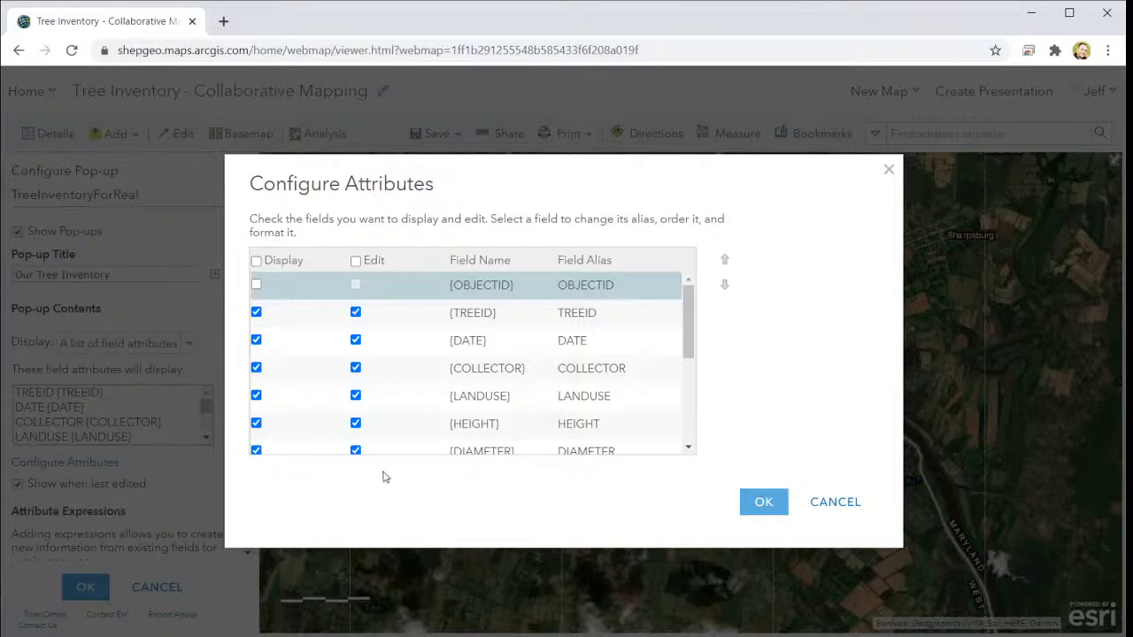
scroll(478, 372, "down", 5)
scroll(509, 410, "up", 3)
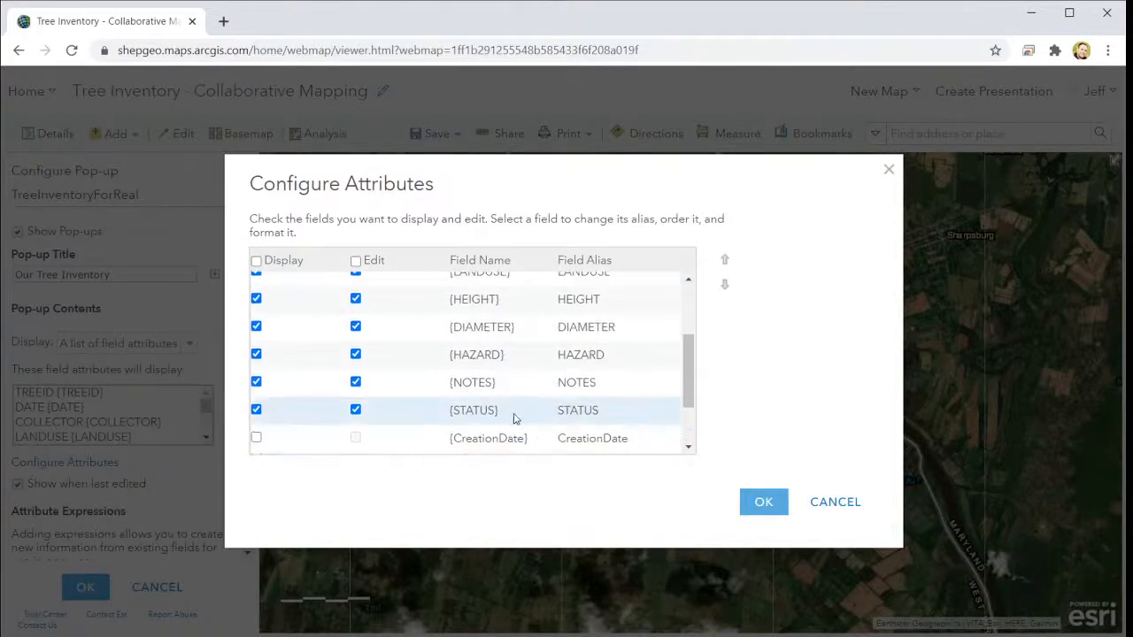
scroll(513, 416, "down", 2)
left_click(579, 409)
left_click(377, 410)
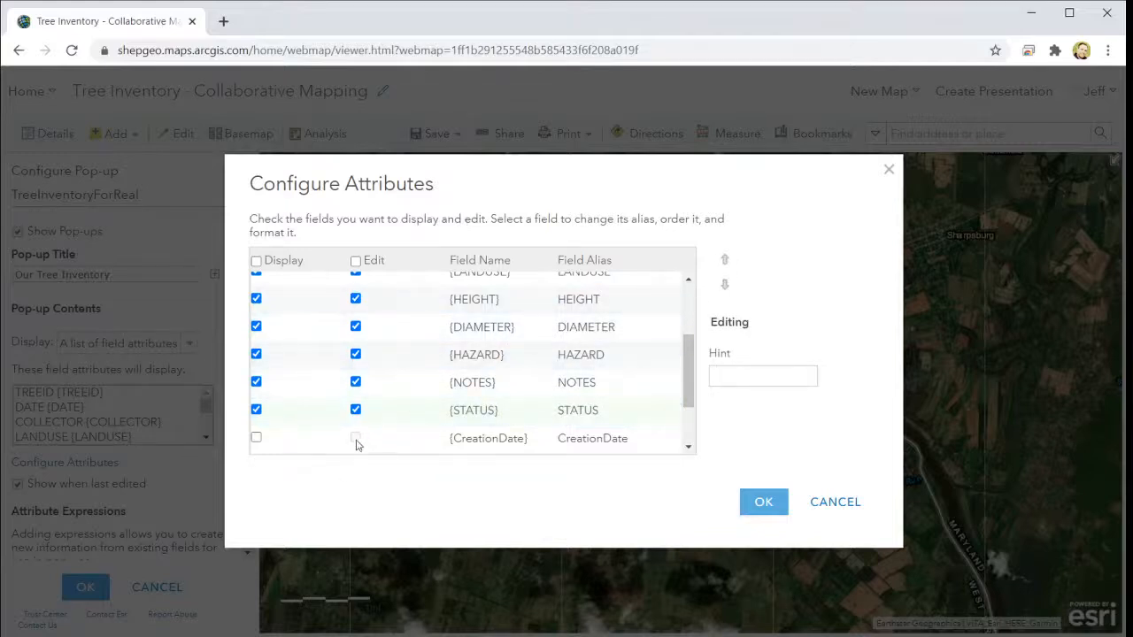
Move STATUS up past NOTES, HAZARD, DIAMETER and HEIGHT so it follows LANDUSE, then confirm.
left_click(724, 270)
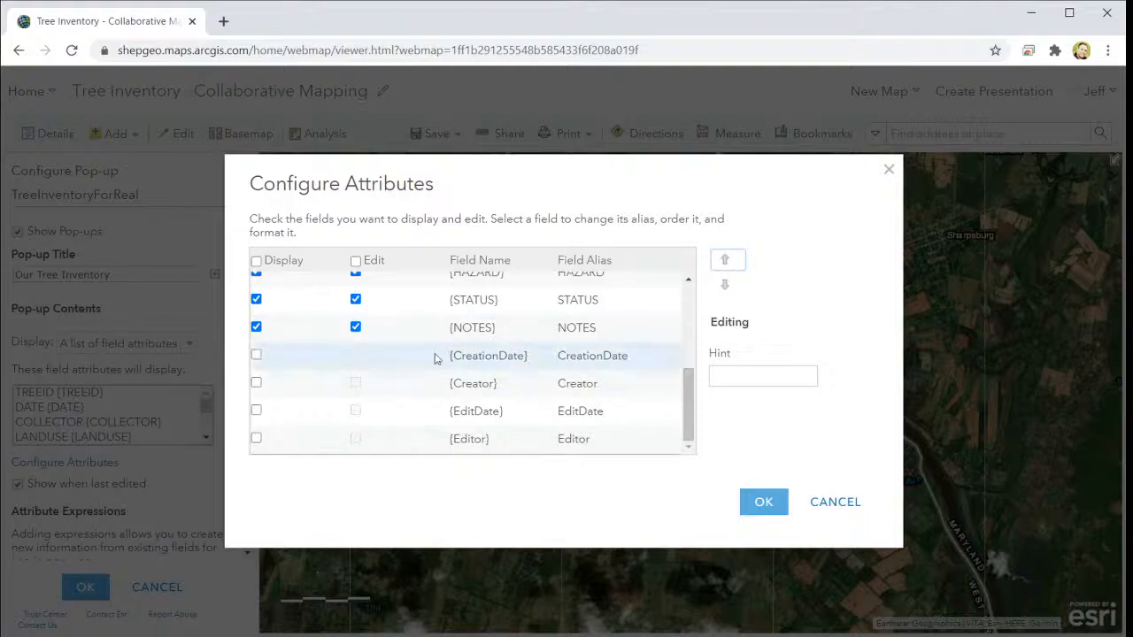
scroll(434, 357, "up", 1)
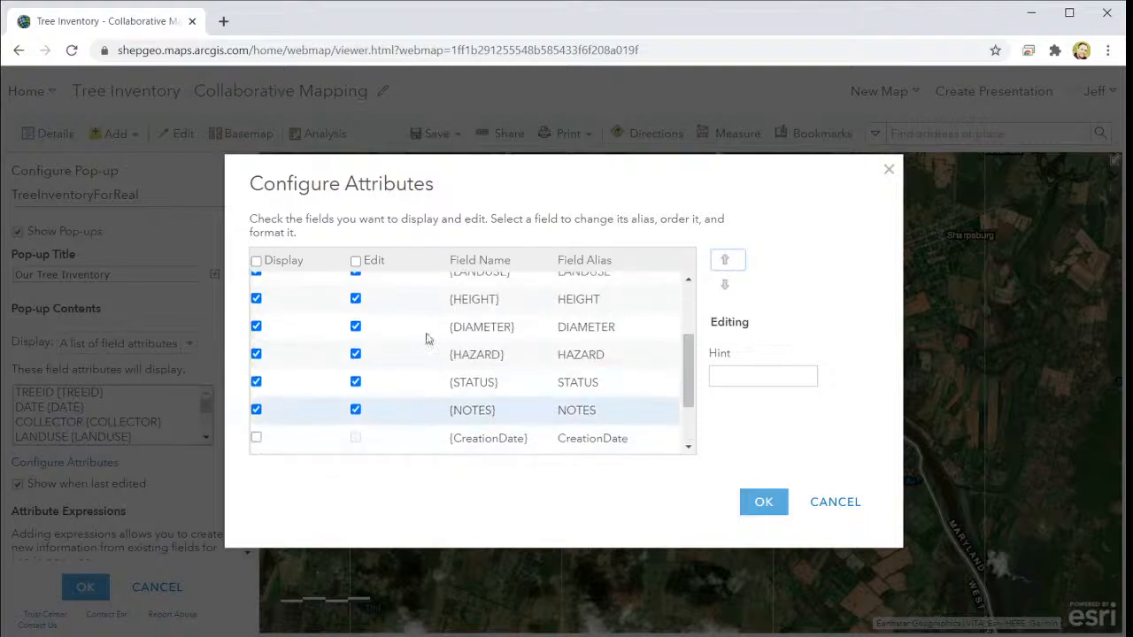
left_click(399, 383)
left_click(724, 261)
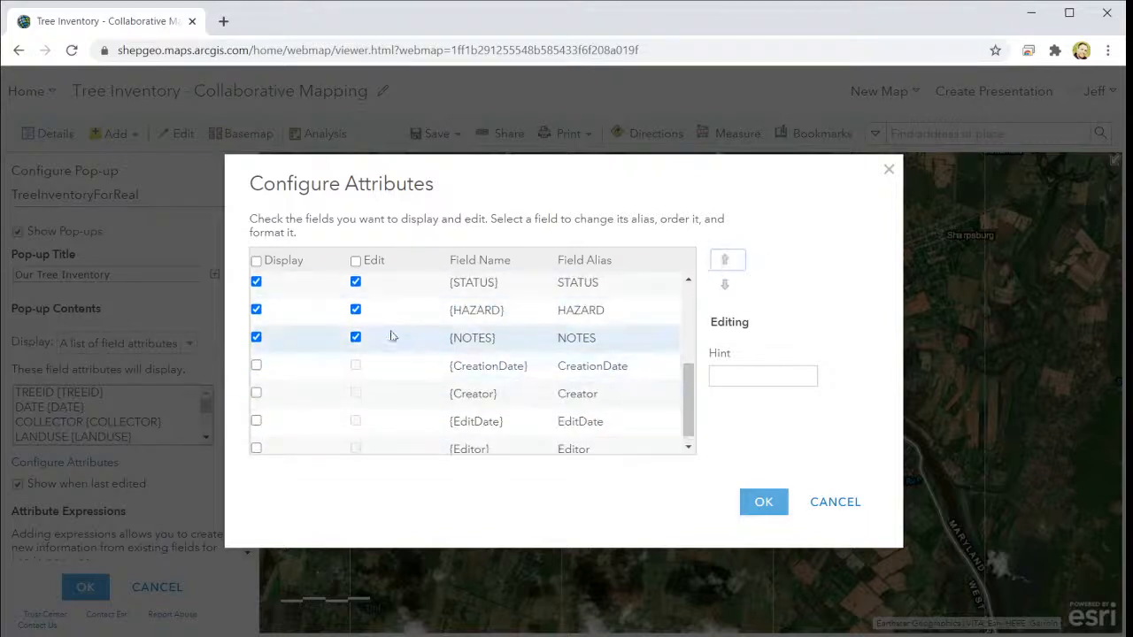
scroll(386, 345, "up", 1)
left_click(725, 260)
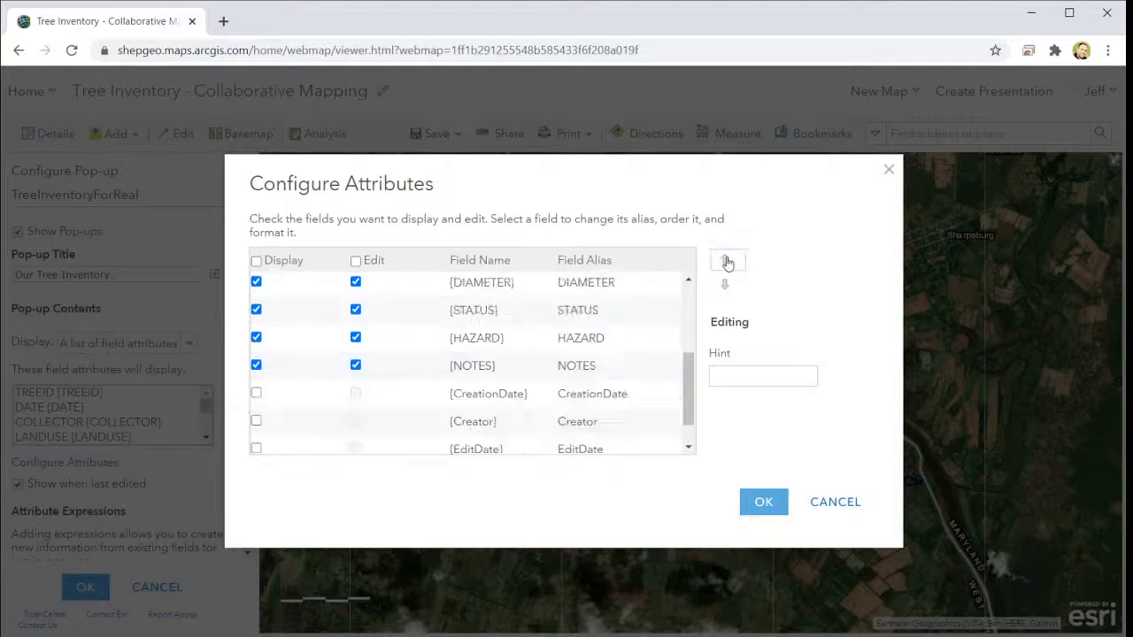
scroll(421, 339, "up", 2)
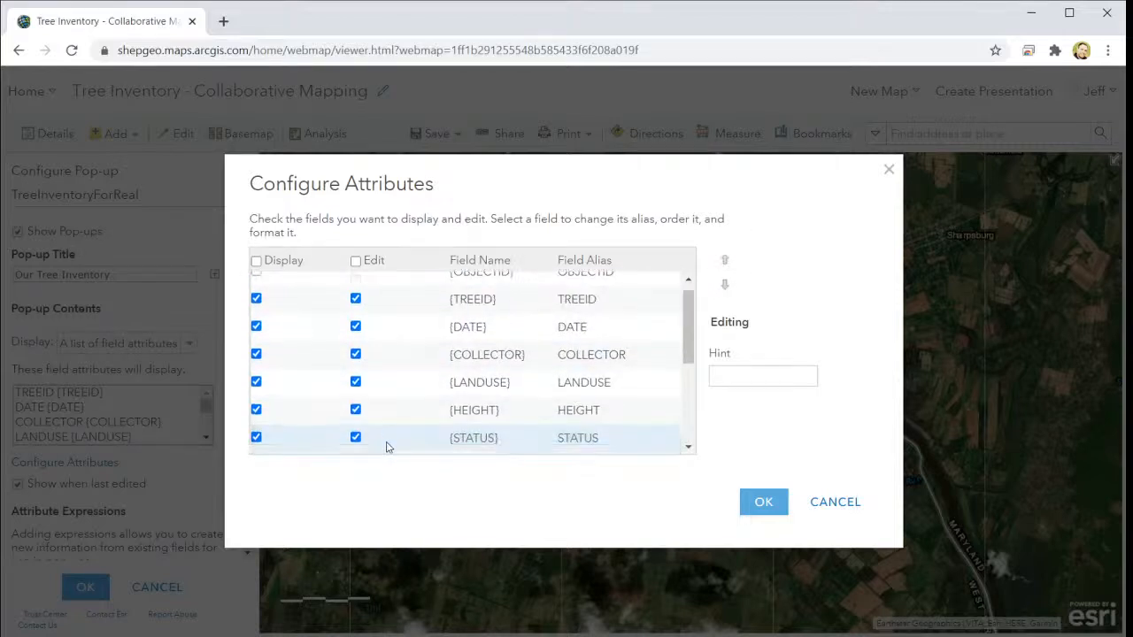
left_click(727, 260)
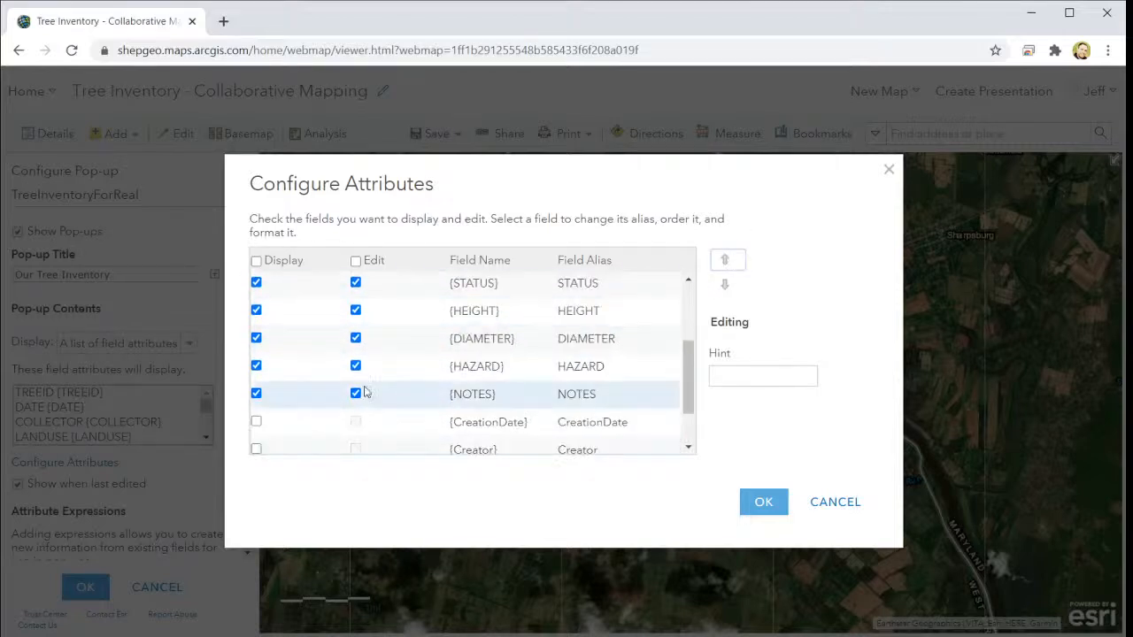
scroll(367, 392, "up", 1)
scroll(488, 302, "up", 1)
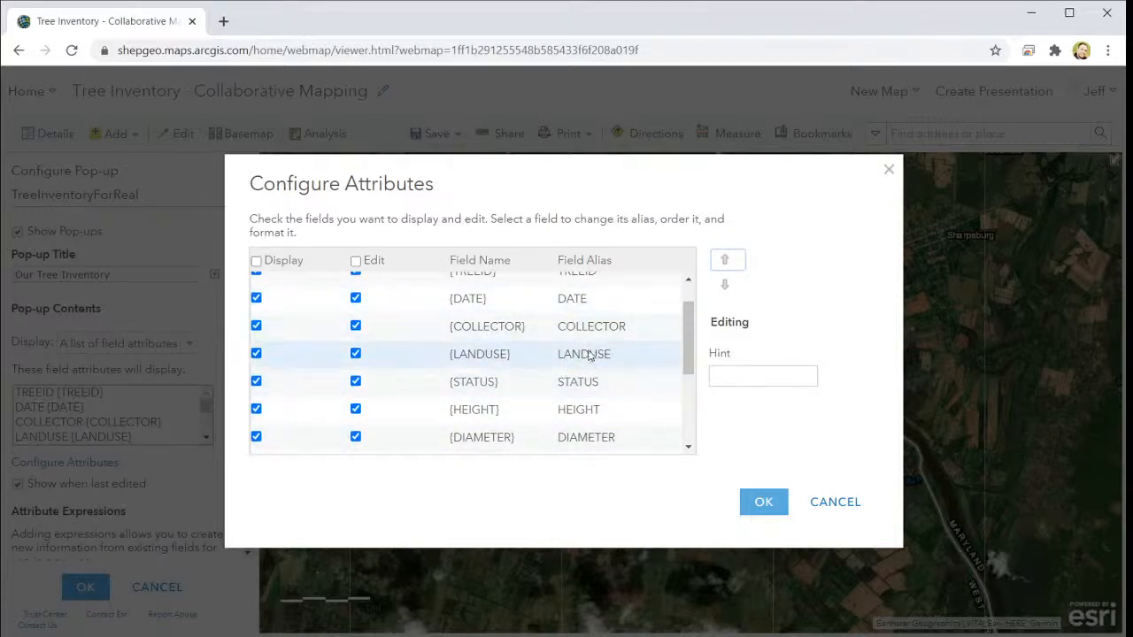
scroll(589, 397, "up", 2)
left_click(761, 505)
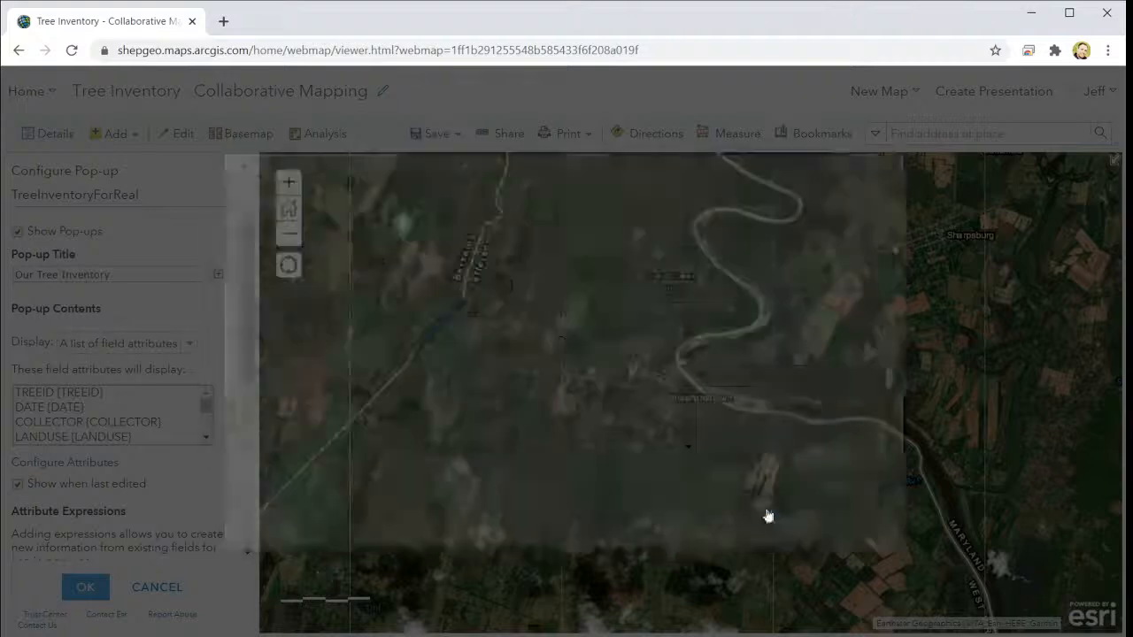
Apply the pop-up configuration and verify tree 101's pop-up shows STATUS right after LANDUSE.
left_click(404, 226)
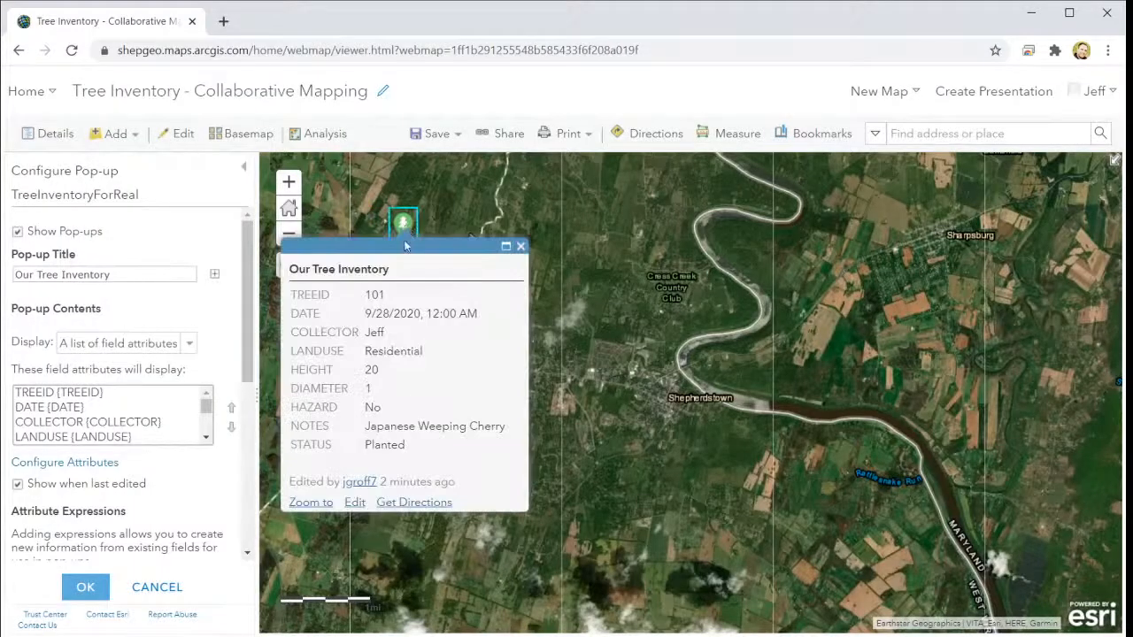
left_click(521, 246)
left_click(85, 586)
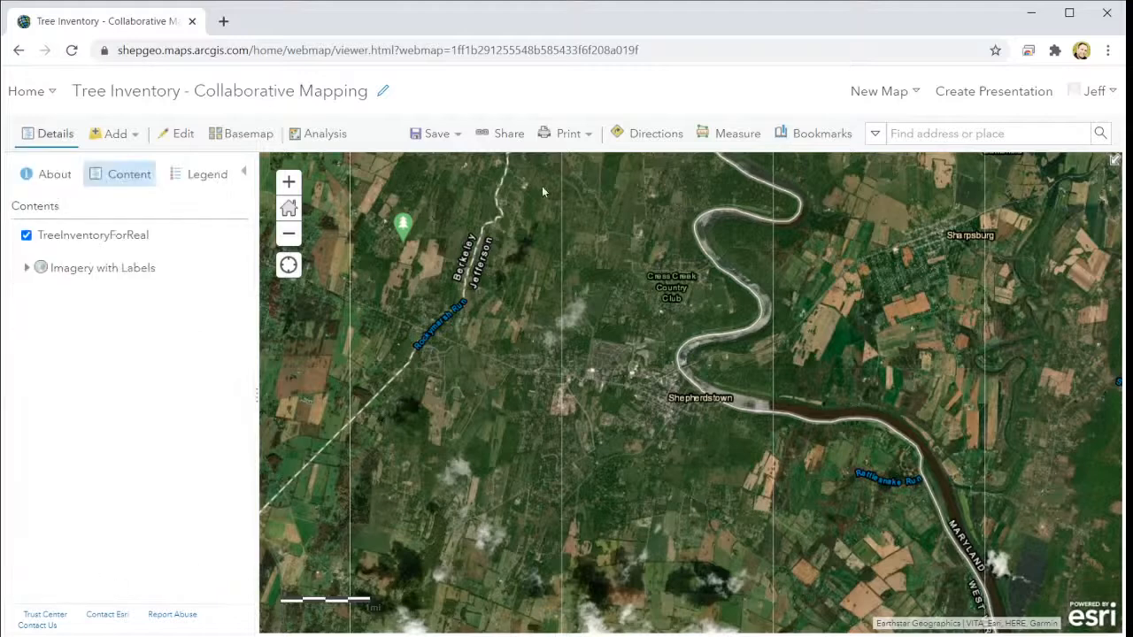
left_click(403, 224)
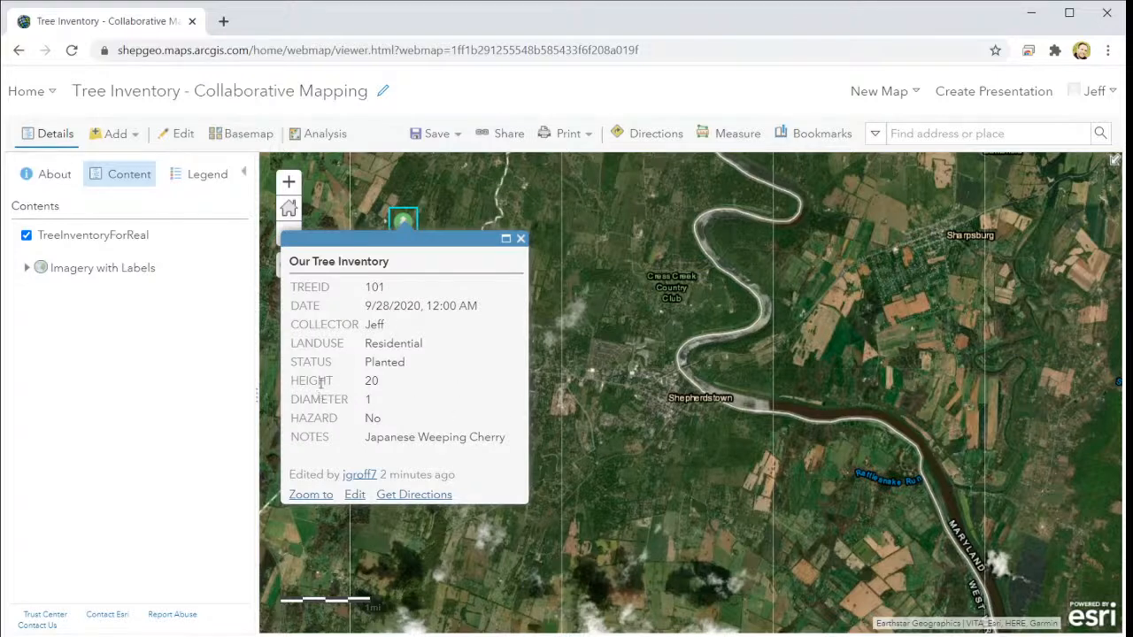
left_click(520, 239)
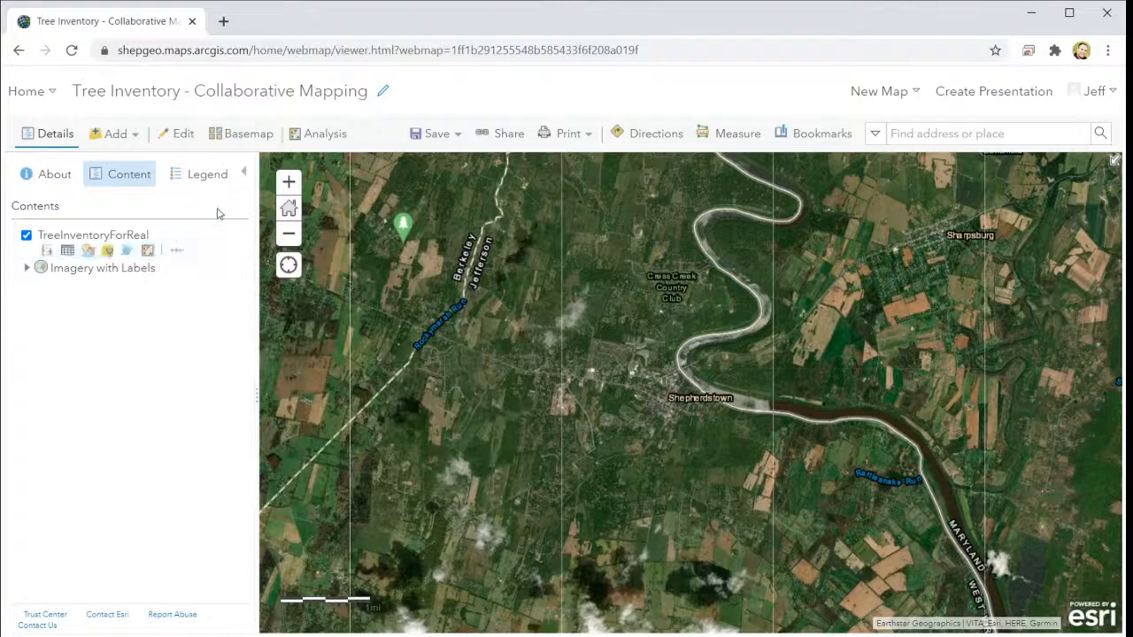
left_click(177, 253)
Change the HEIGHT alias to HEIGHT (FT) and add (FT) to the DIAMETER alias.
scroll(235, 380, "down", 1)
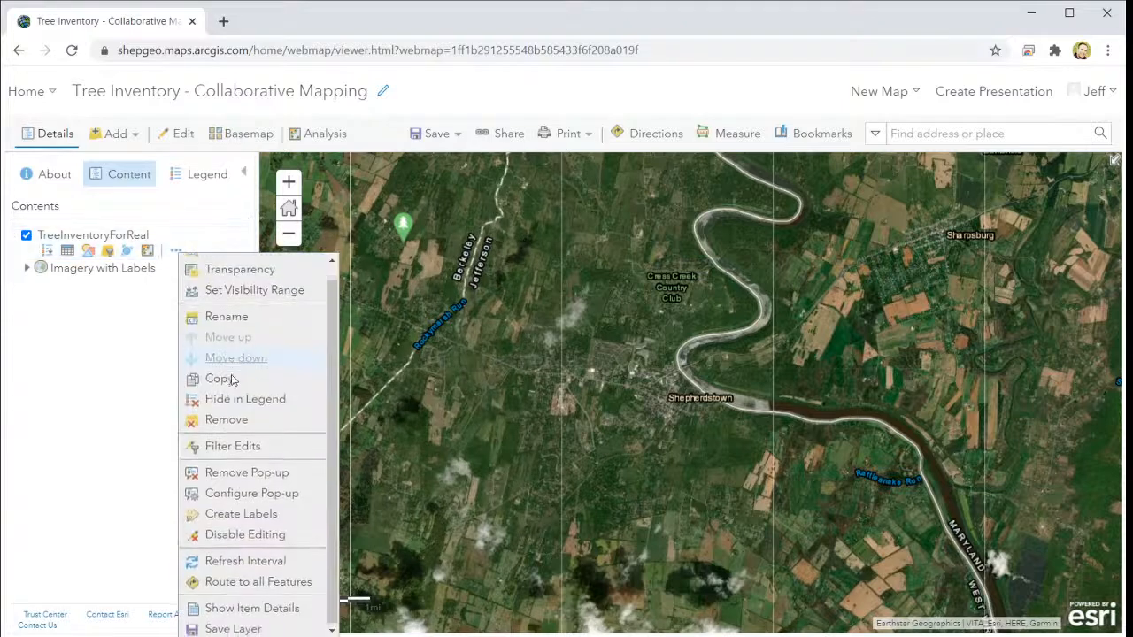
left_click(226, 494)
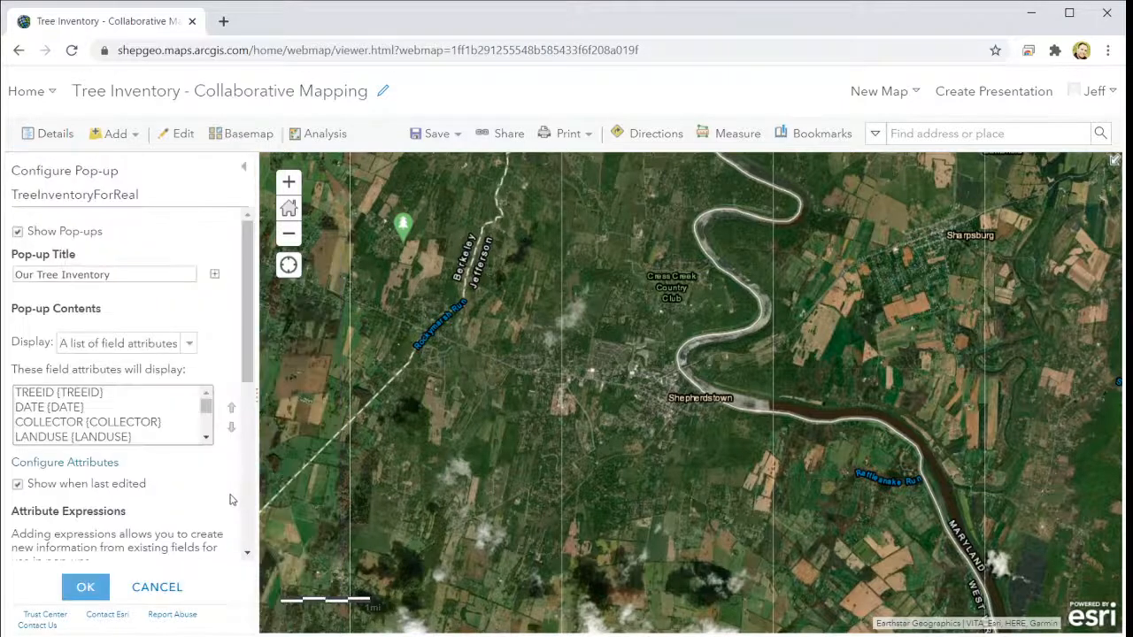
left_click(88, 463)
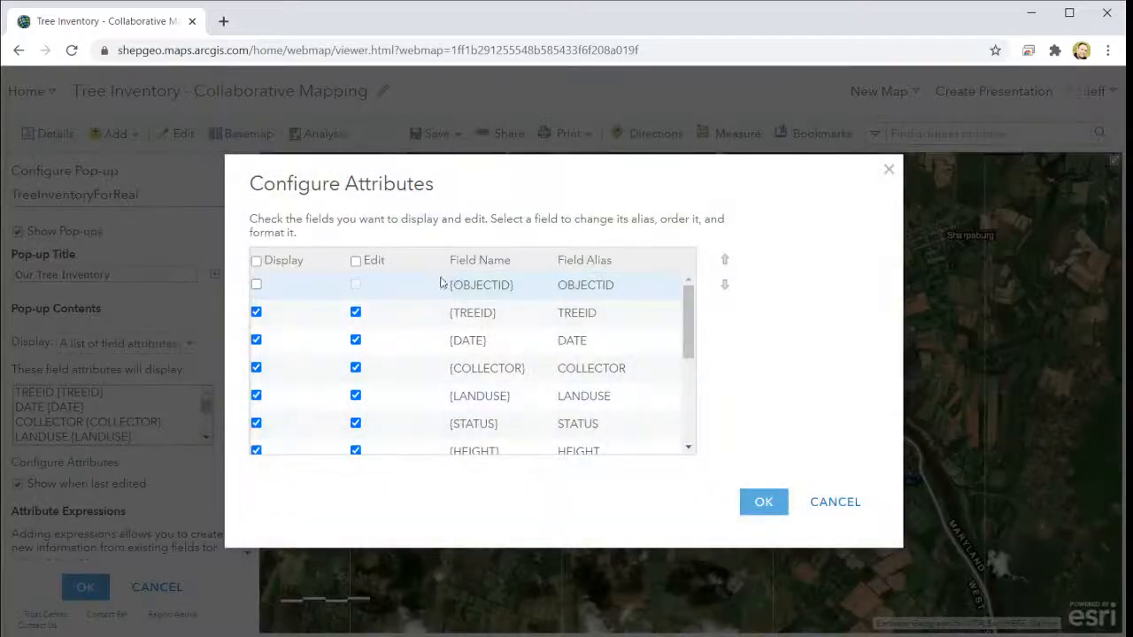
scroll(508, 308, "down", 1)
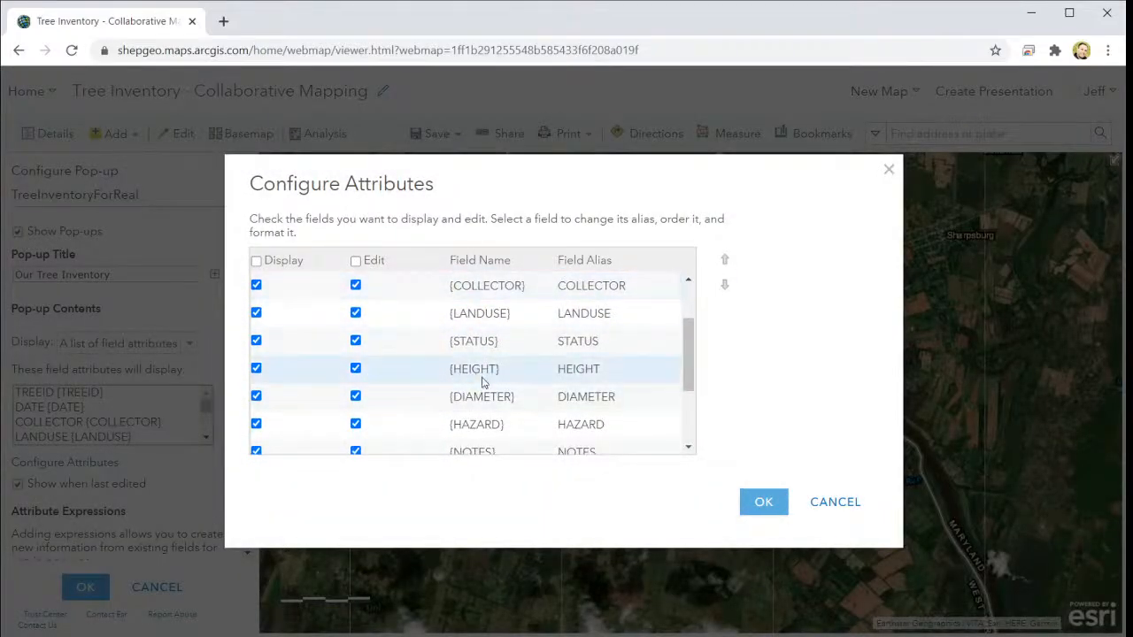
scroll(605, 367, "up", 1)
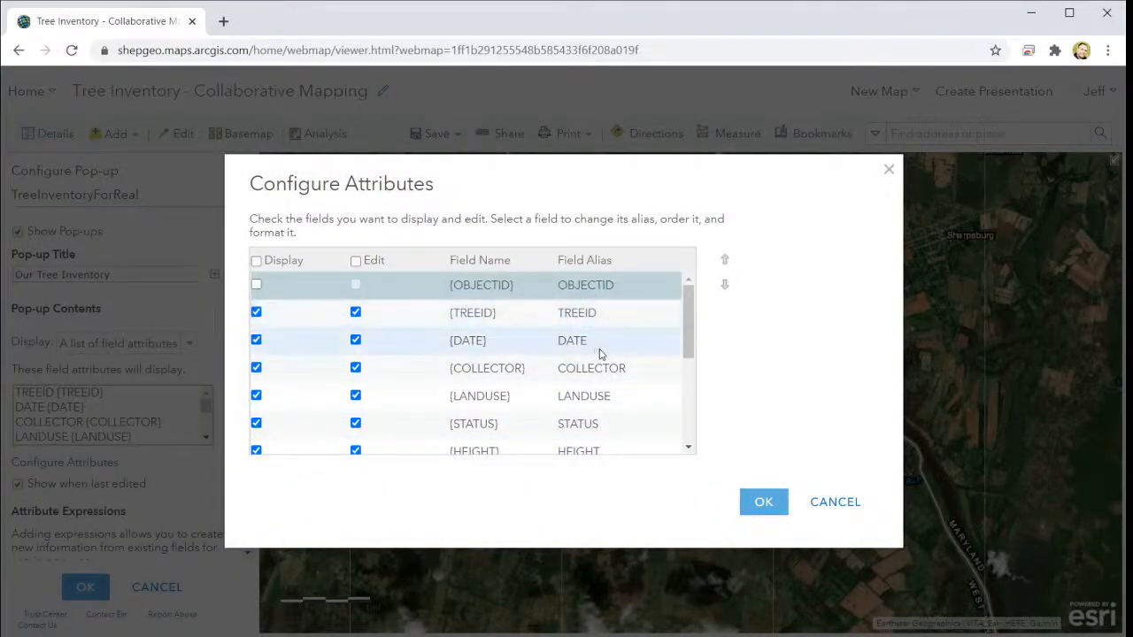
scroll(613, 380, "down", 1)
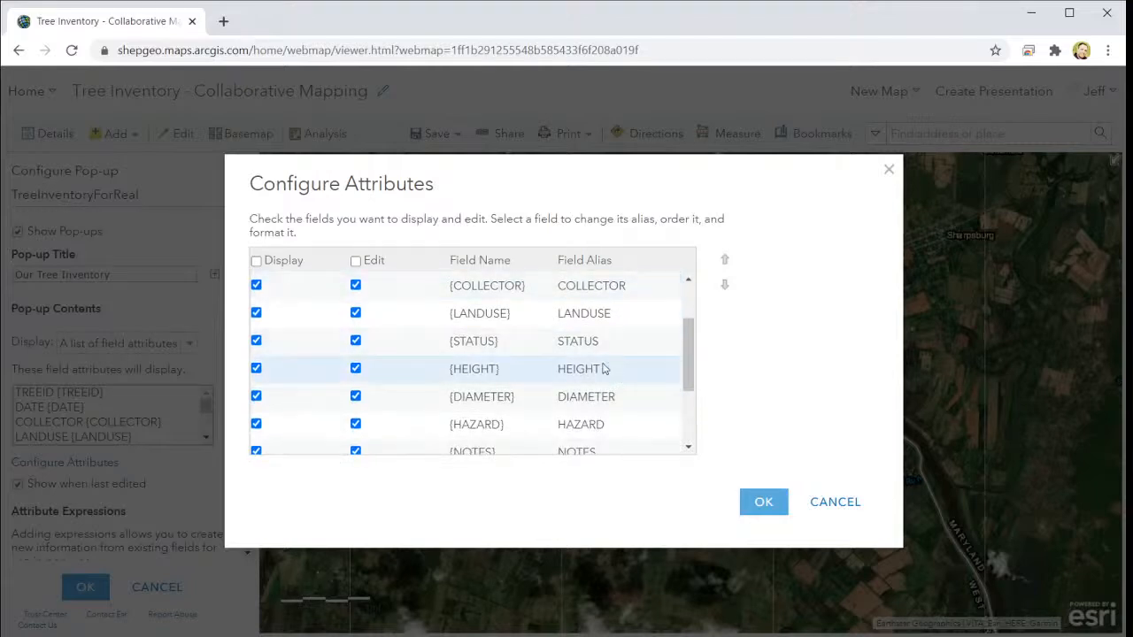
left_click(606, 369)
left_click(627, 366)
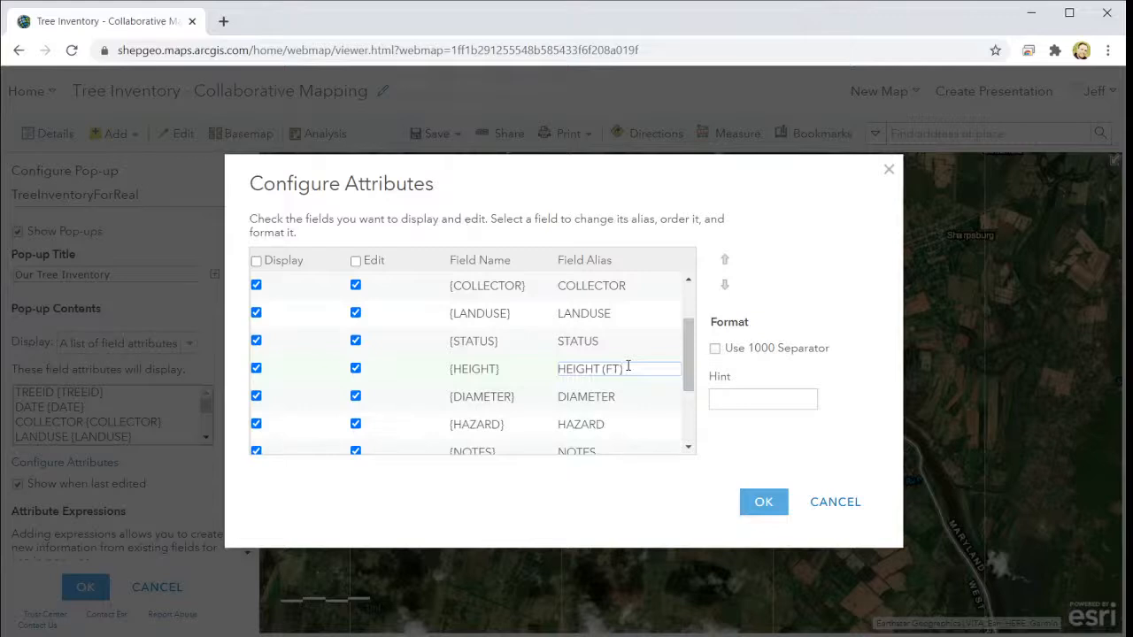
left_click(618, 403)
left_click(634, 400)
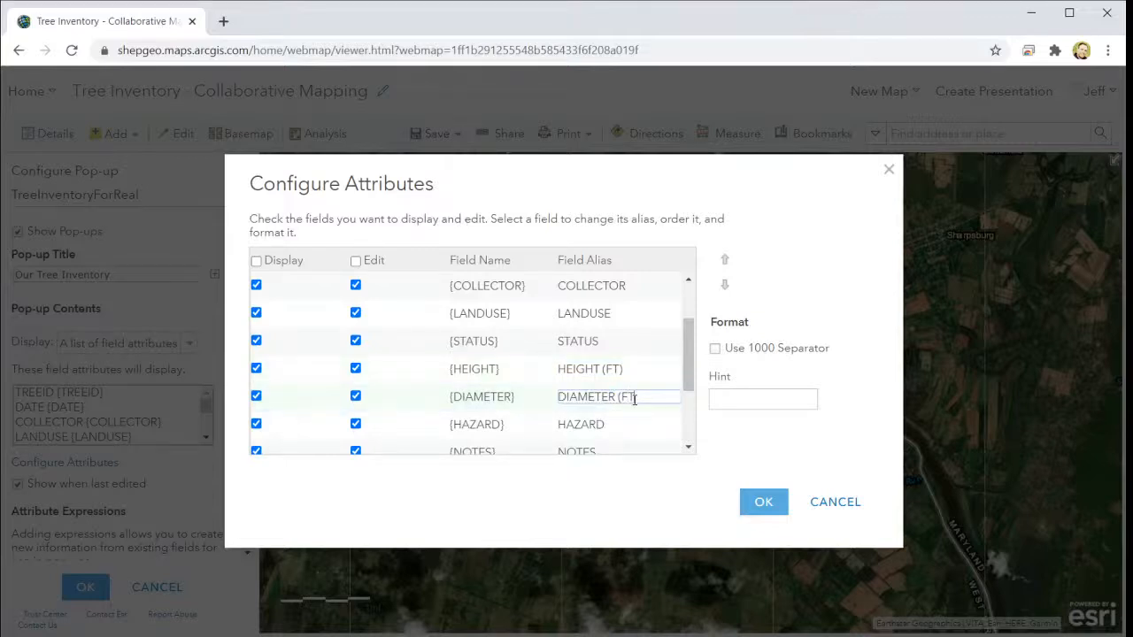
left_click(759, 502)
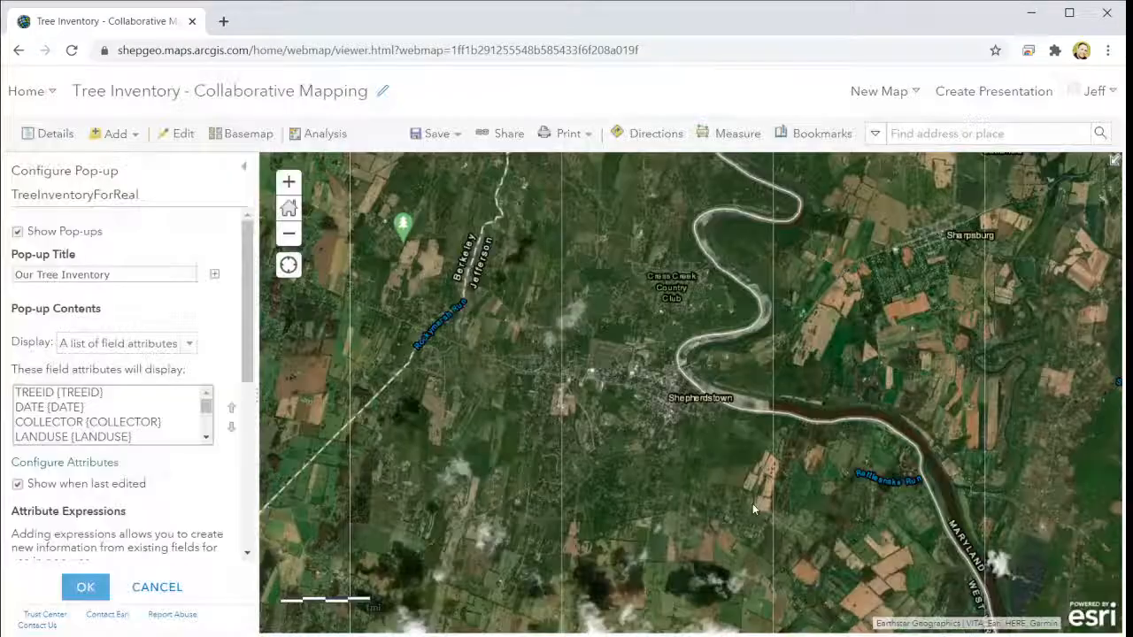
Switch the search source to TreeInventoryForReal and back to All, then save the pop-up settings.
left_click(876, 136)
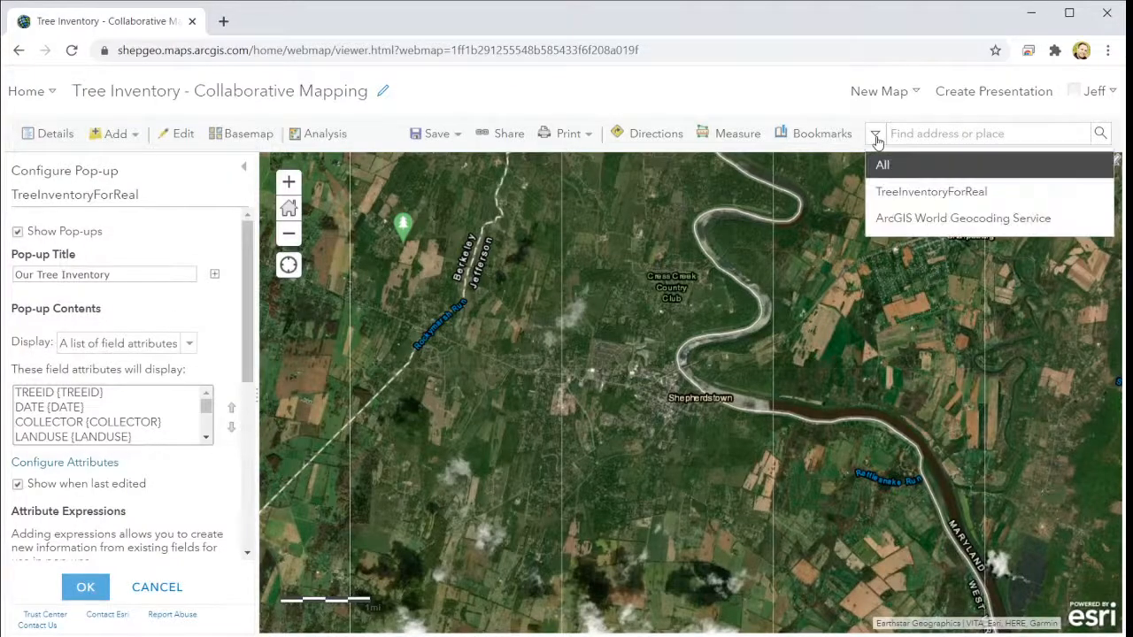
left_click(966, 135)
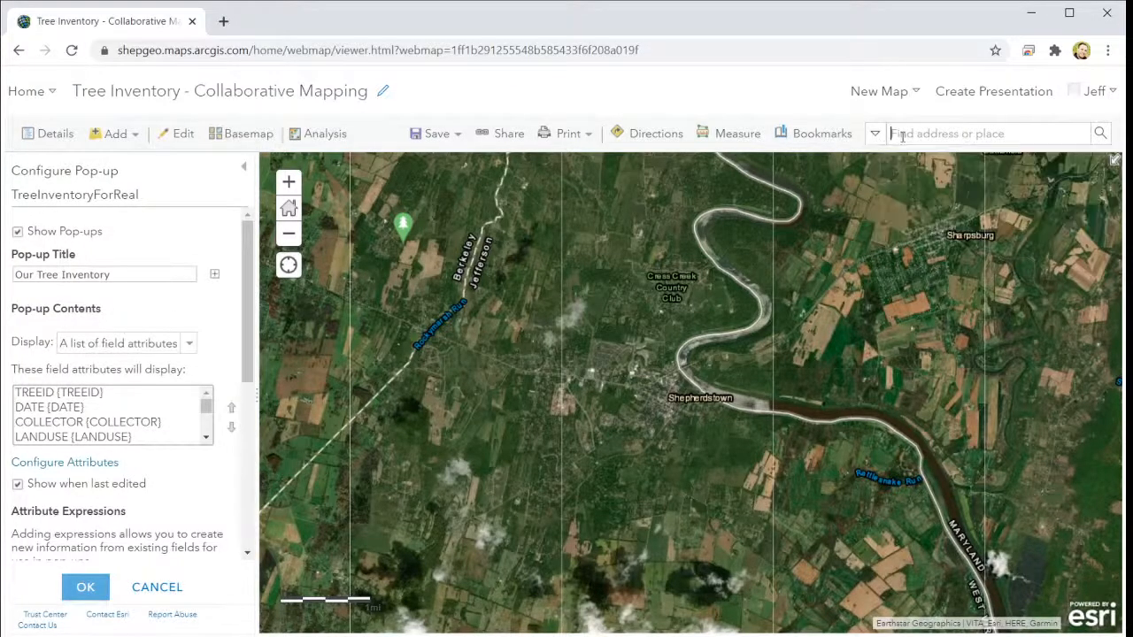
left_click(875, 134)
left_click(906, 192)
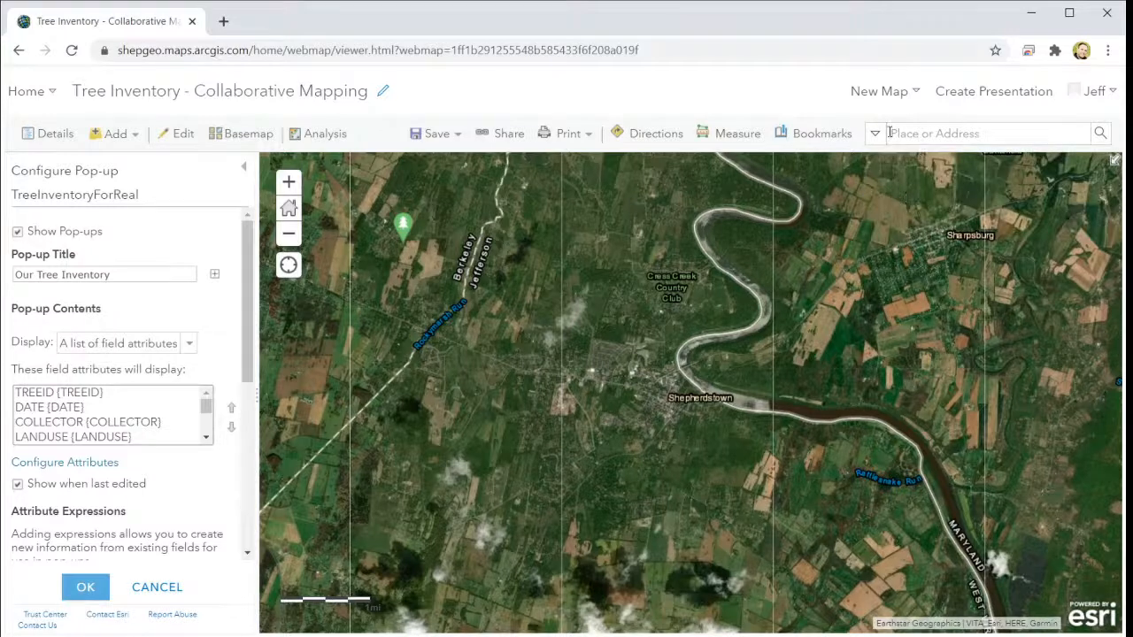
left_click(875, 133)
left_click(890, 165)
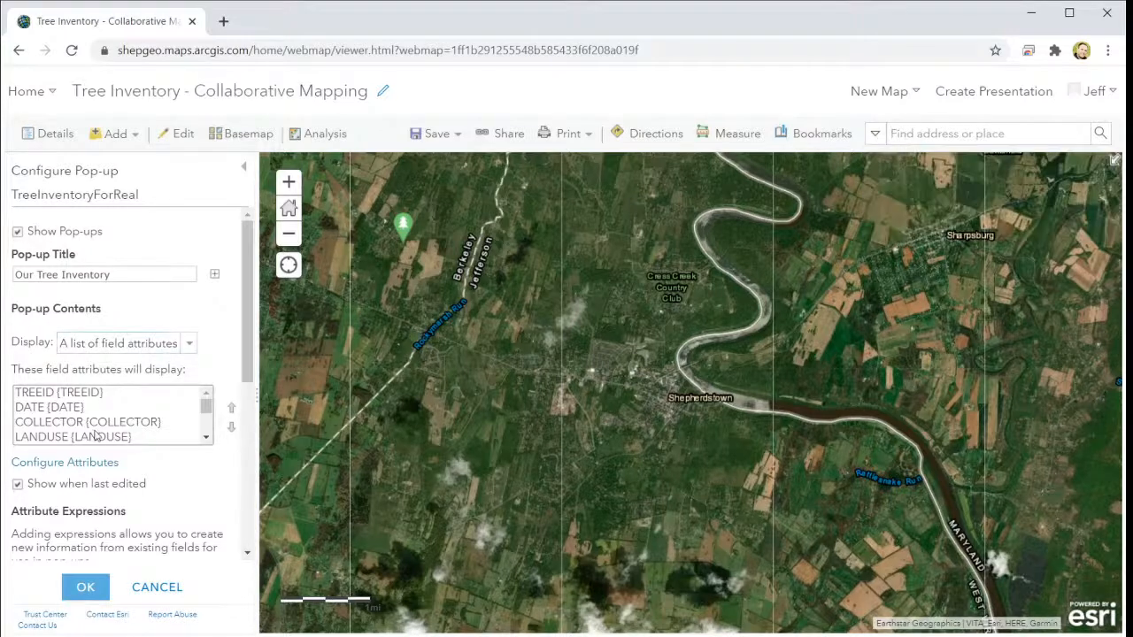
left_click(101, 591)
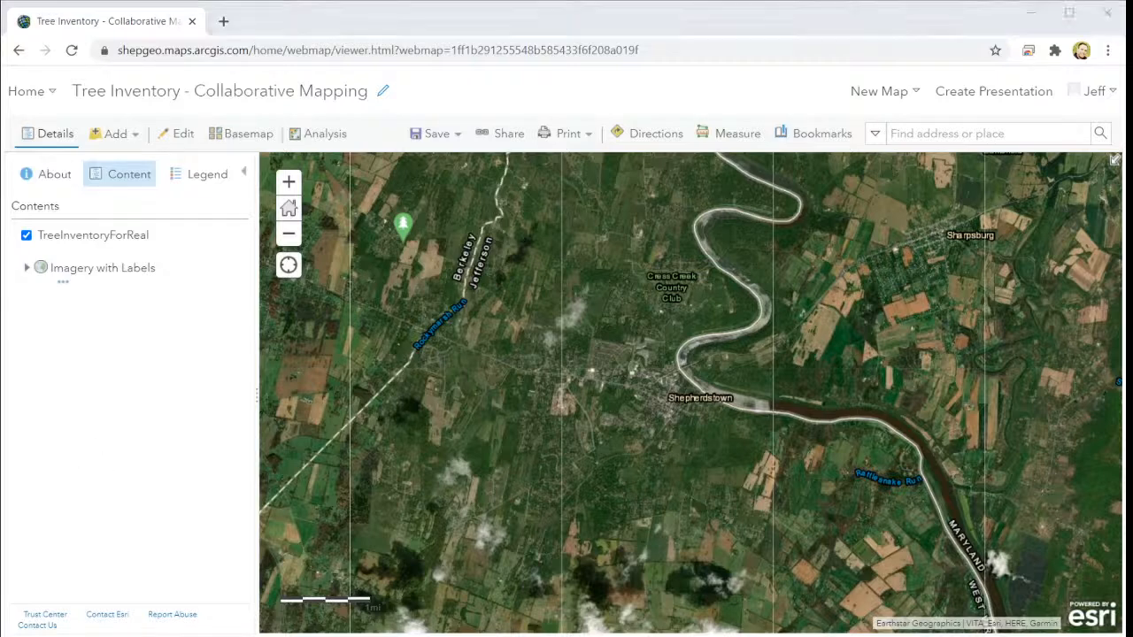
left_click(74, 474)
left_click(112, 398)
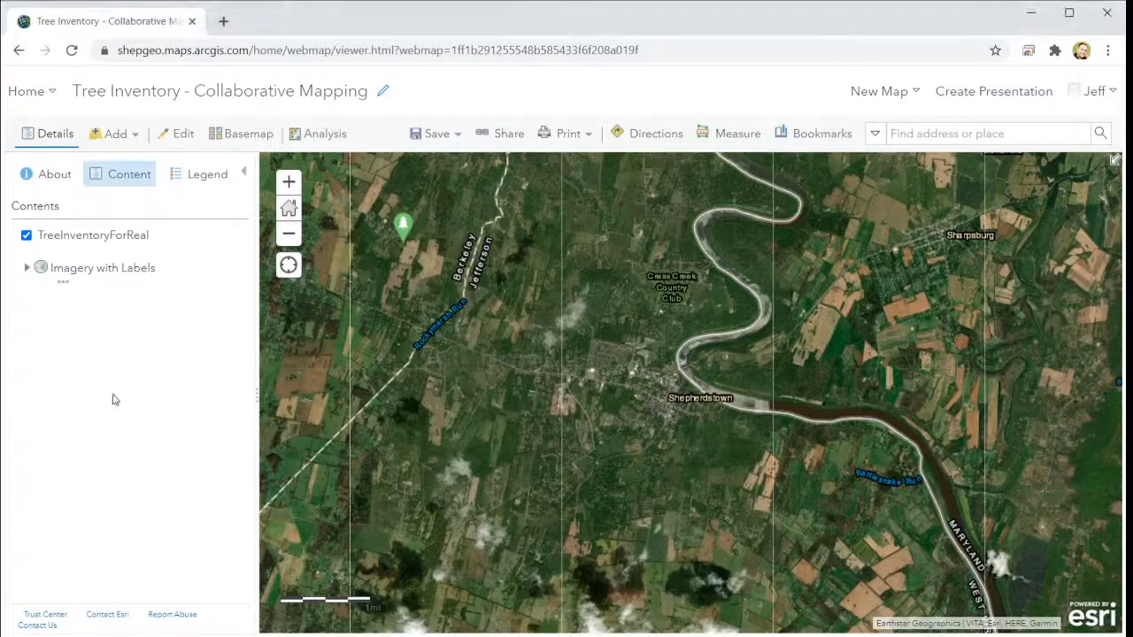
Leave the map for the portal home and open the My Content list.
left_click(14, 104)
left_click(26, 120)
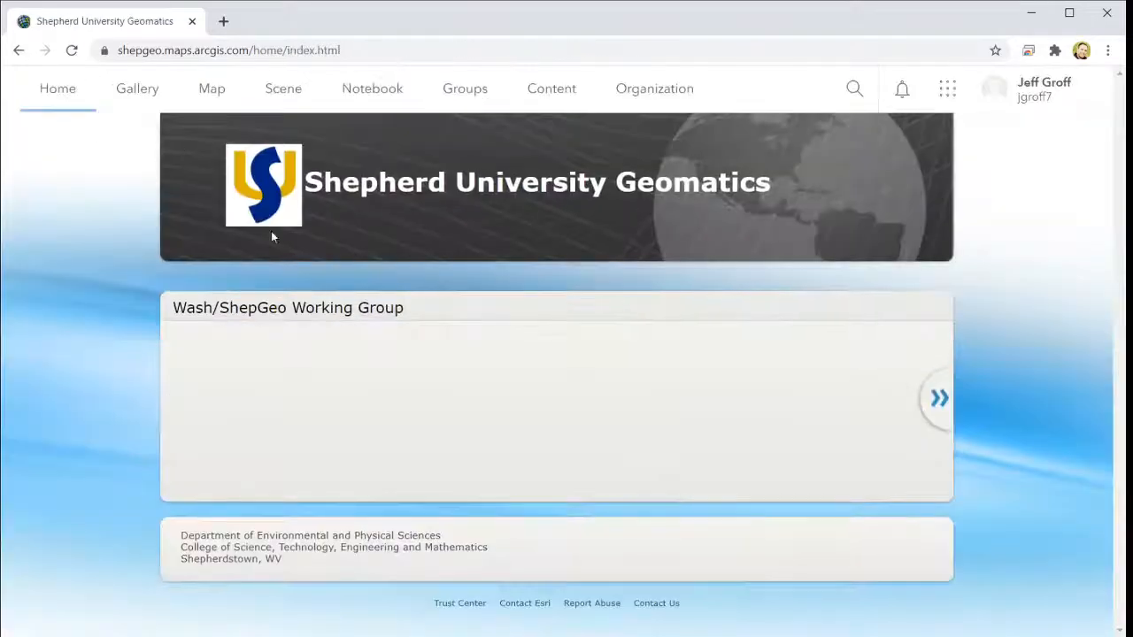
left_click(570, 97)
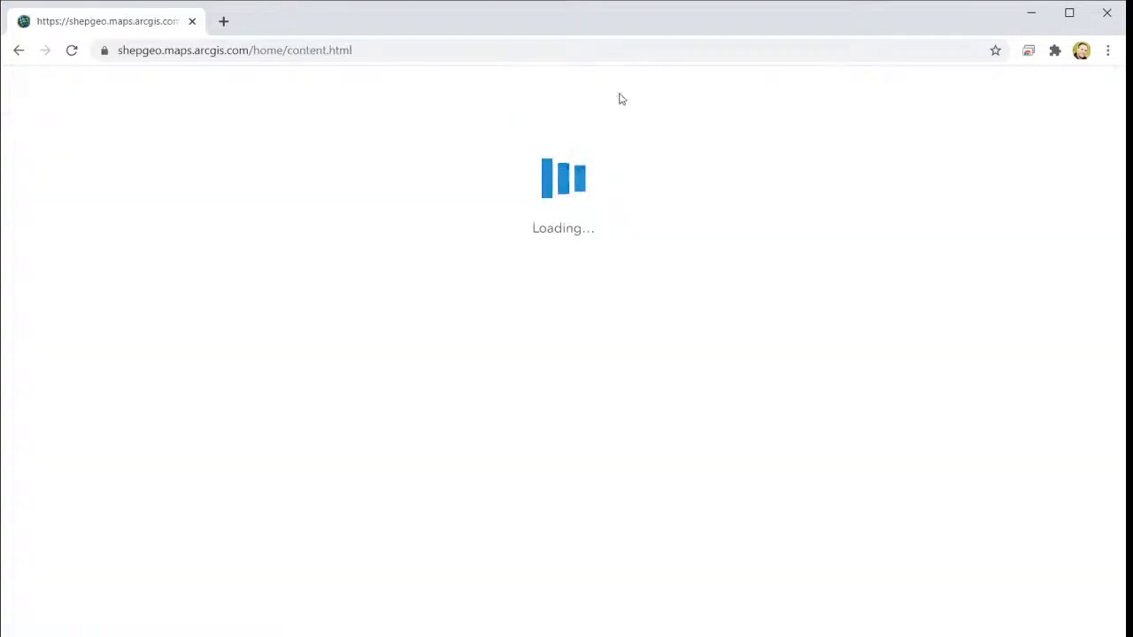
scroll(198, 388, "down", 4)
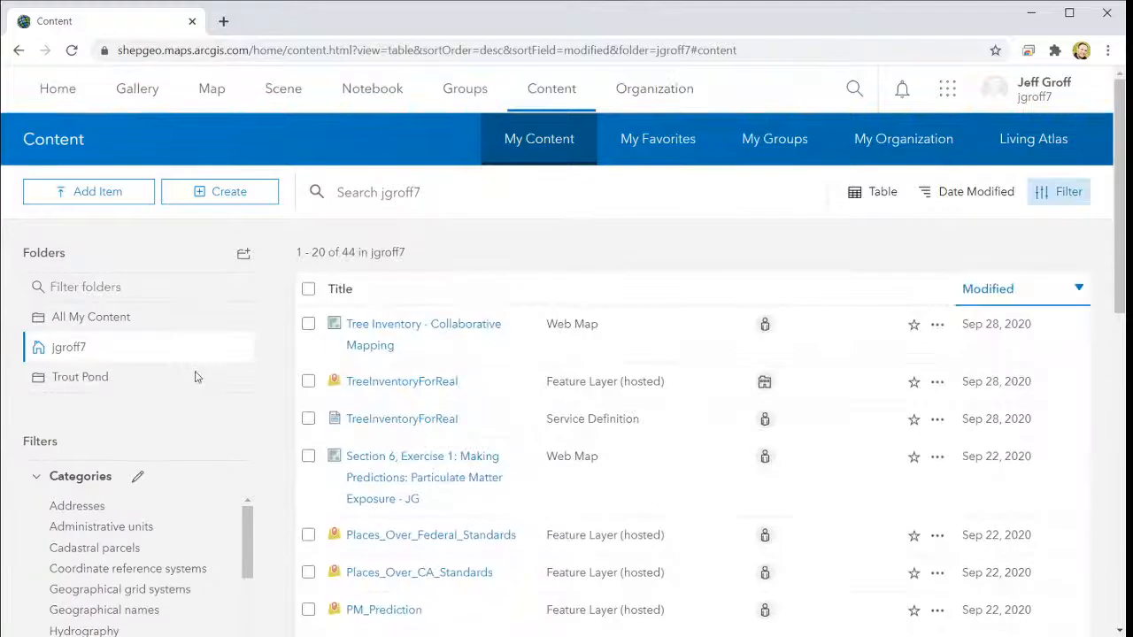
scroll(200, 376, "down", 6)
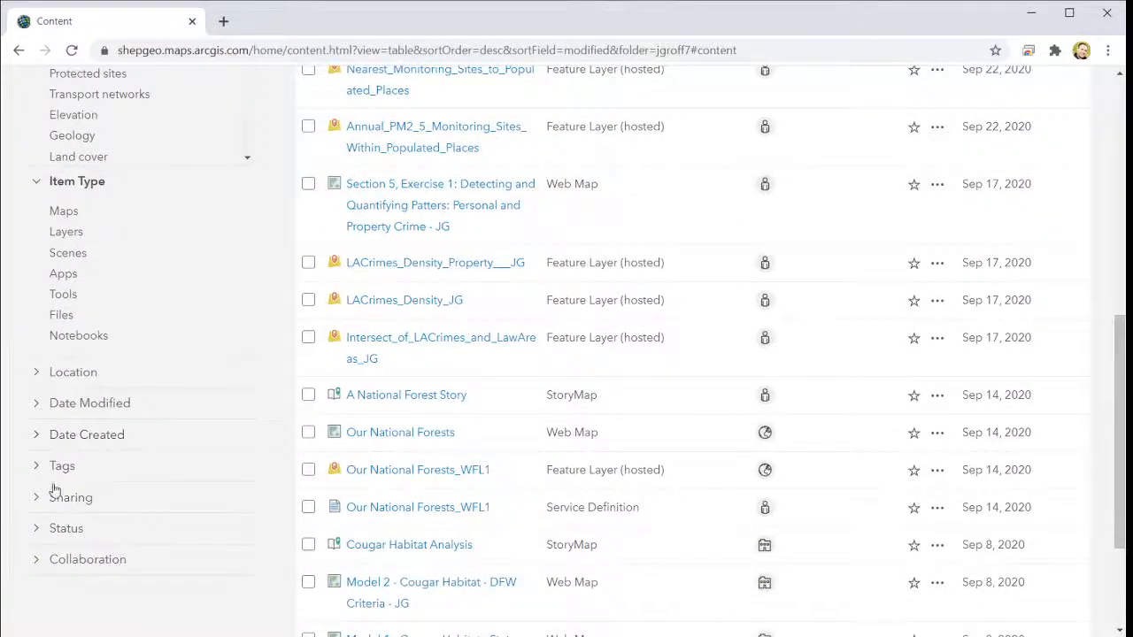
scroll(71, 404, "up", 3)
scroll(164, 370, "down", 4)
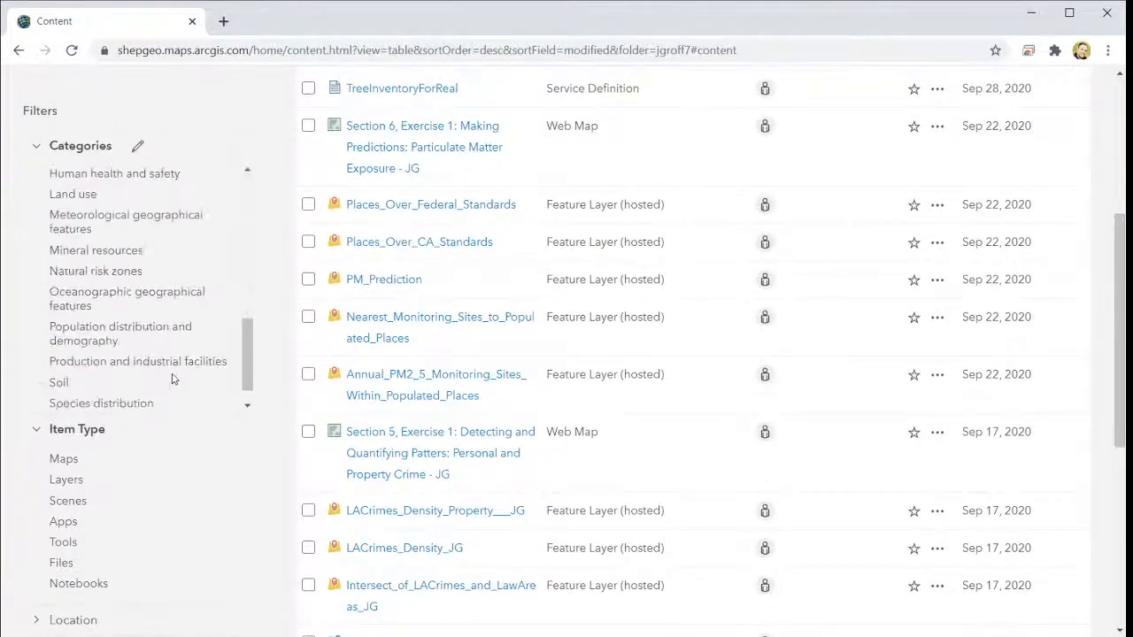
scroll(111, 549, "down", 5)
Browse the Collaboration and Categories filters, then return to the portal home page.
left_click(35, 386)
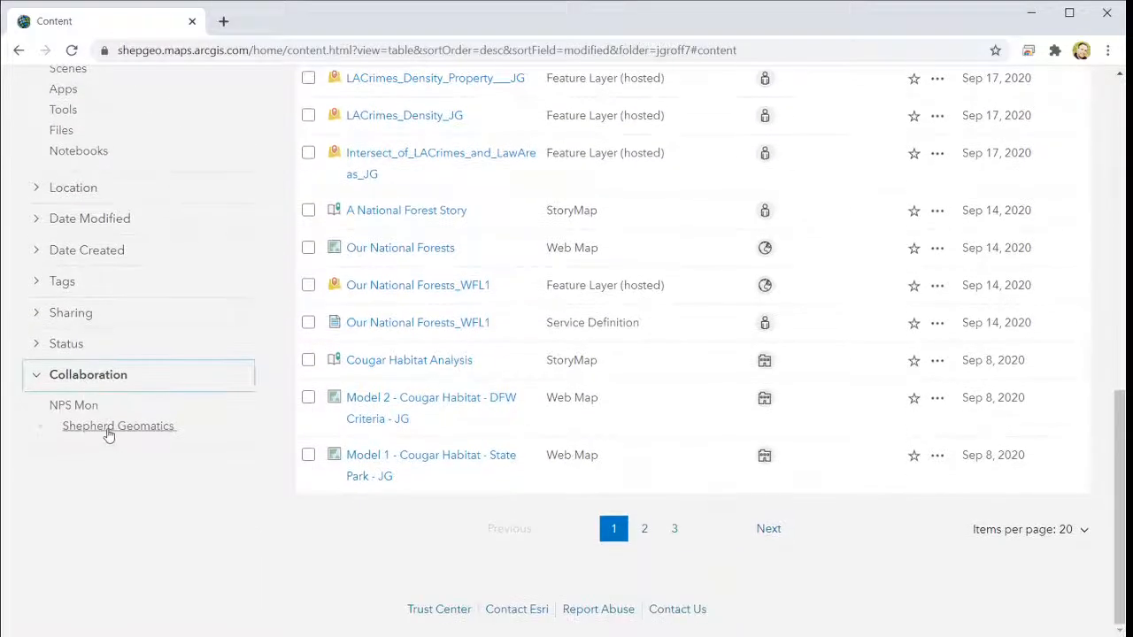
scroll(107, 434, "up", 5)
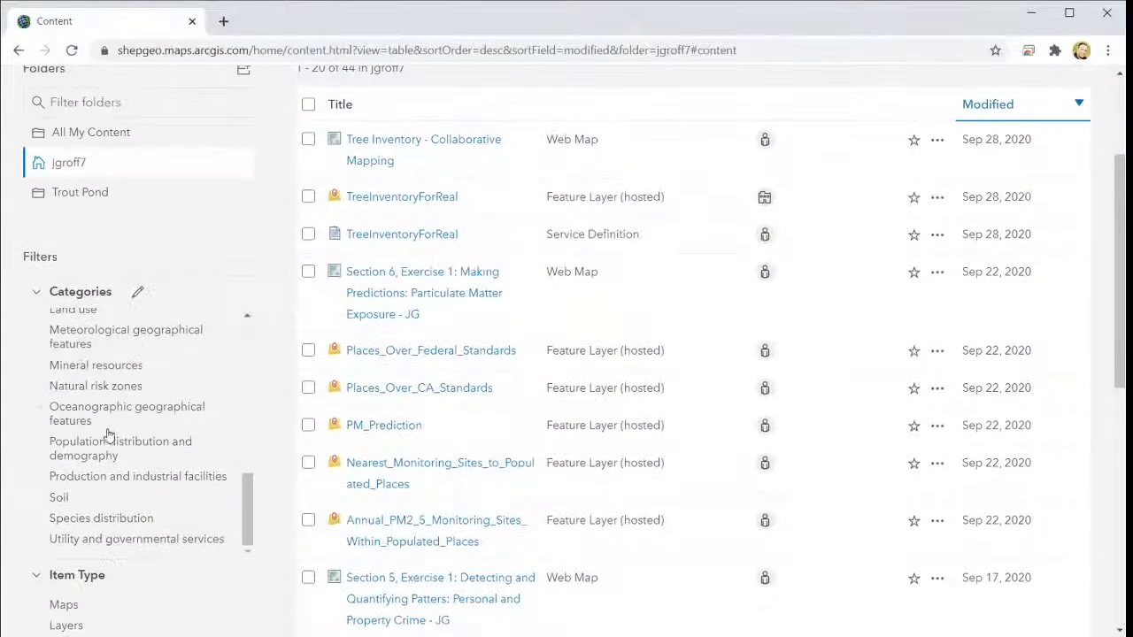
left_click(40, 301)
scroll(127, 321, "up", 2)
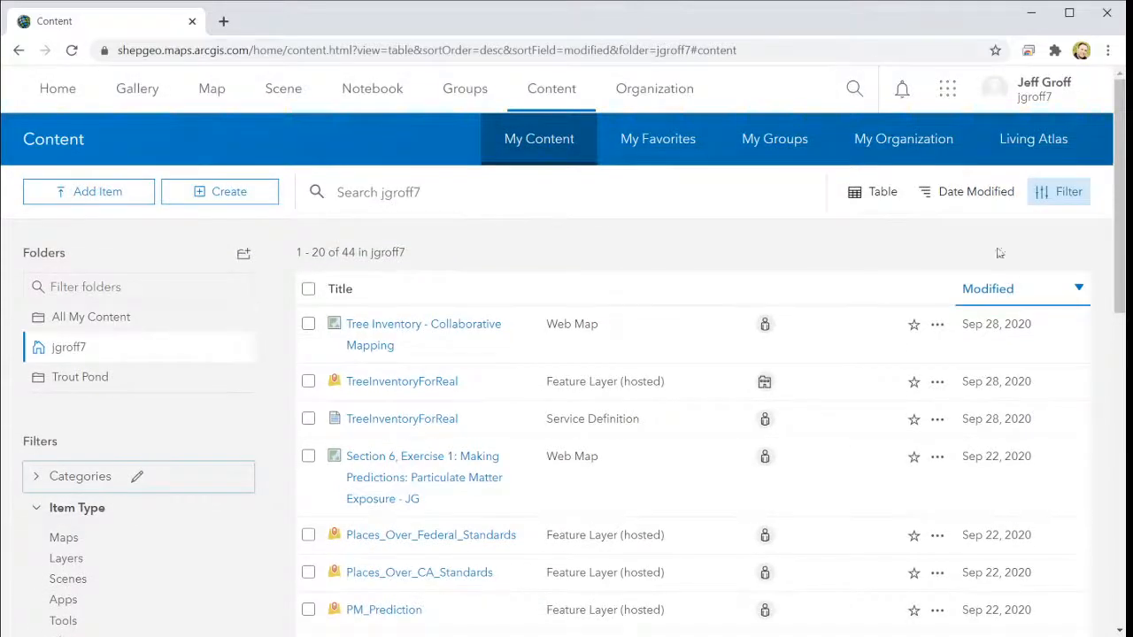
left_click(31, 95)
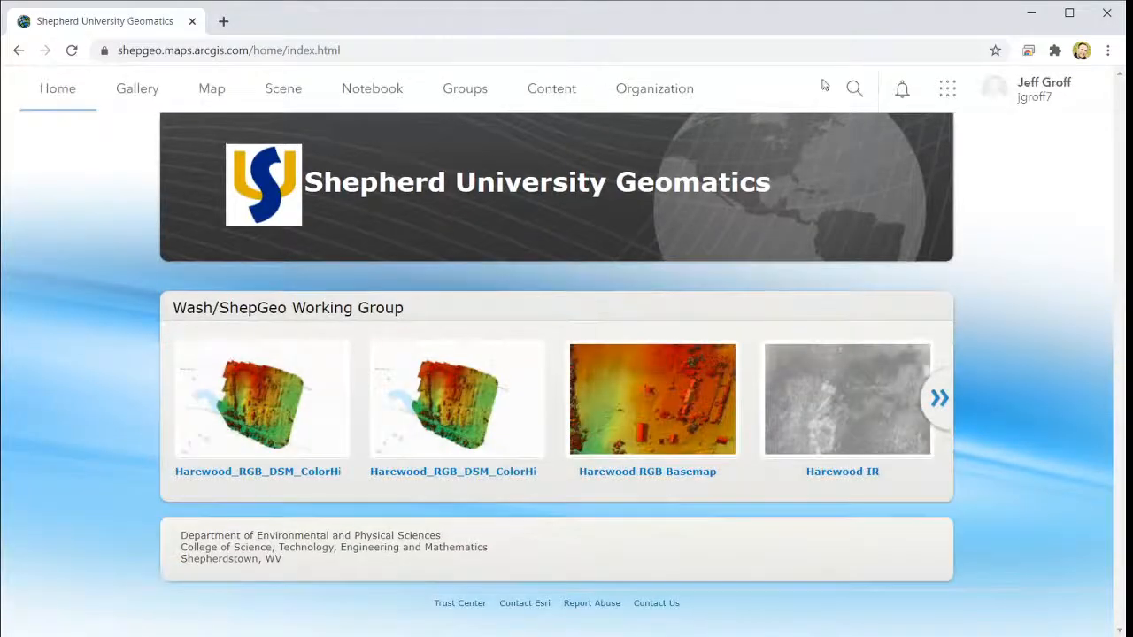
Run a portal-wide search for 'Tree Inventory'.
left_click(851, 89)
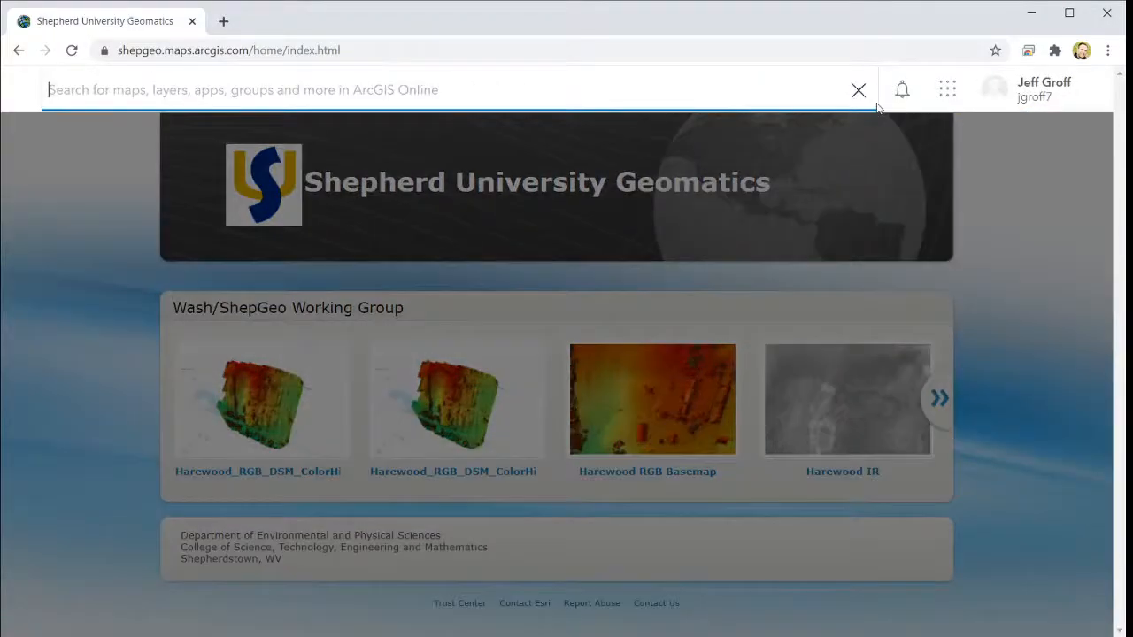
type("T")
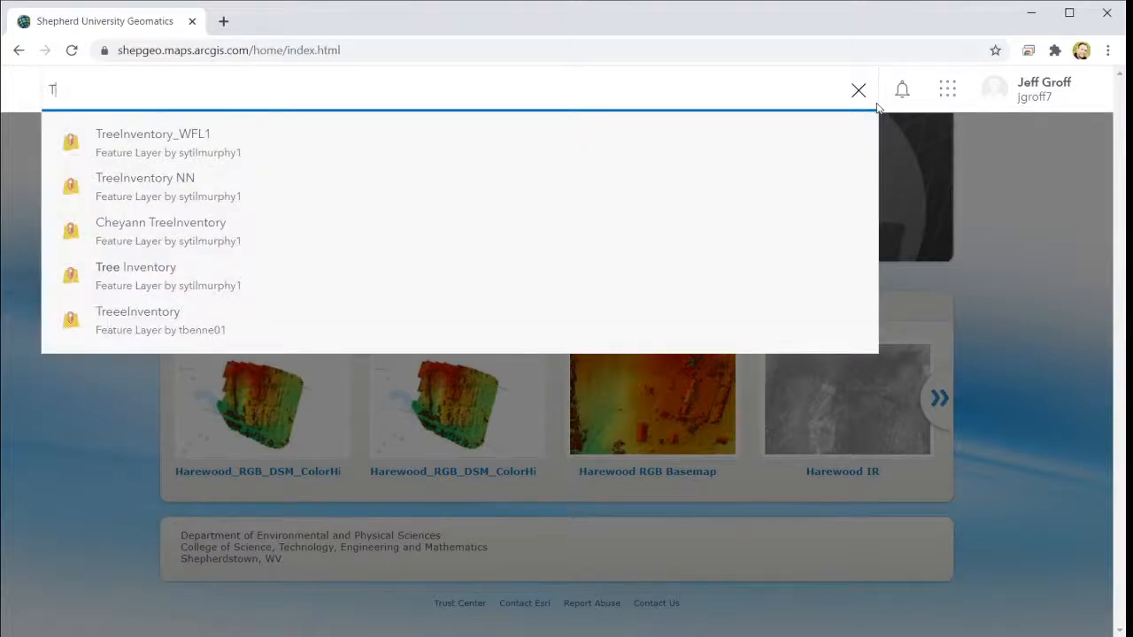
type("ree")
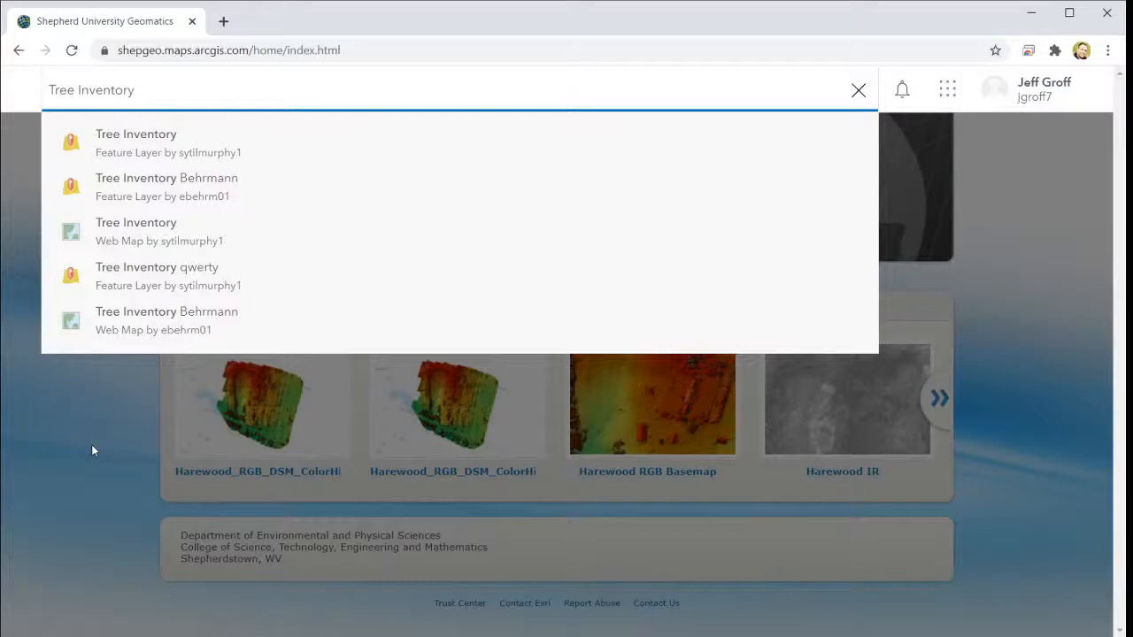
key("Return")
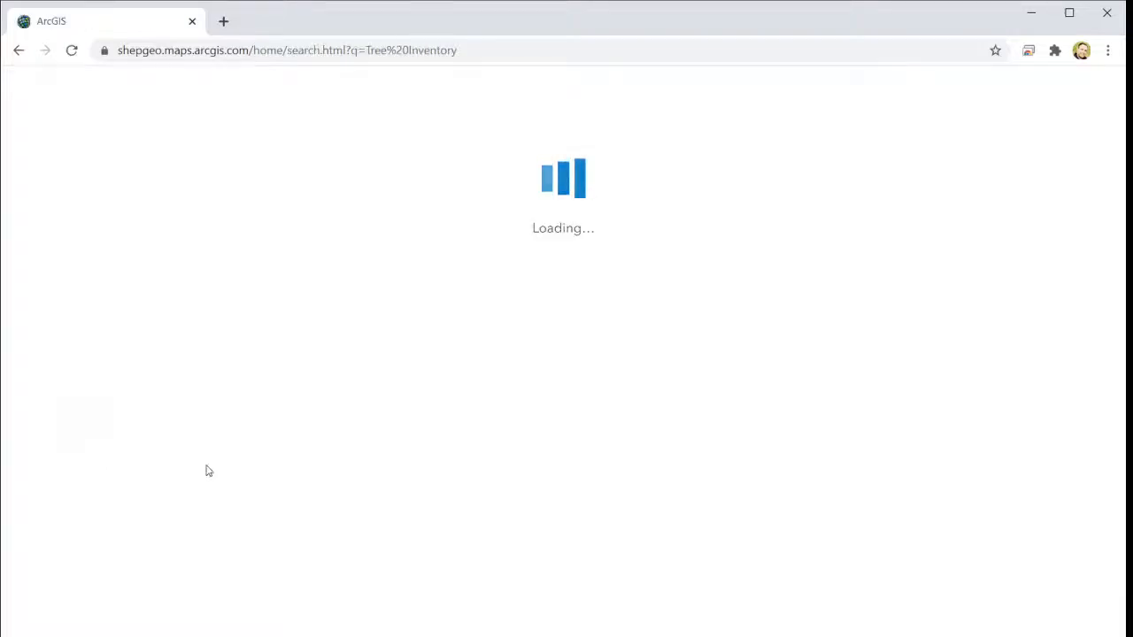
Browse the Tree Inventory results, toggling the filters panel and peeking at the Groups tab.
scroll(558, 409, "down", 8)
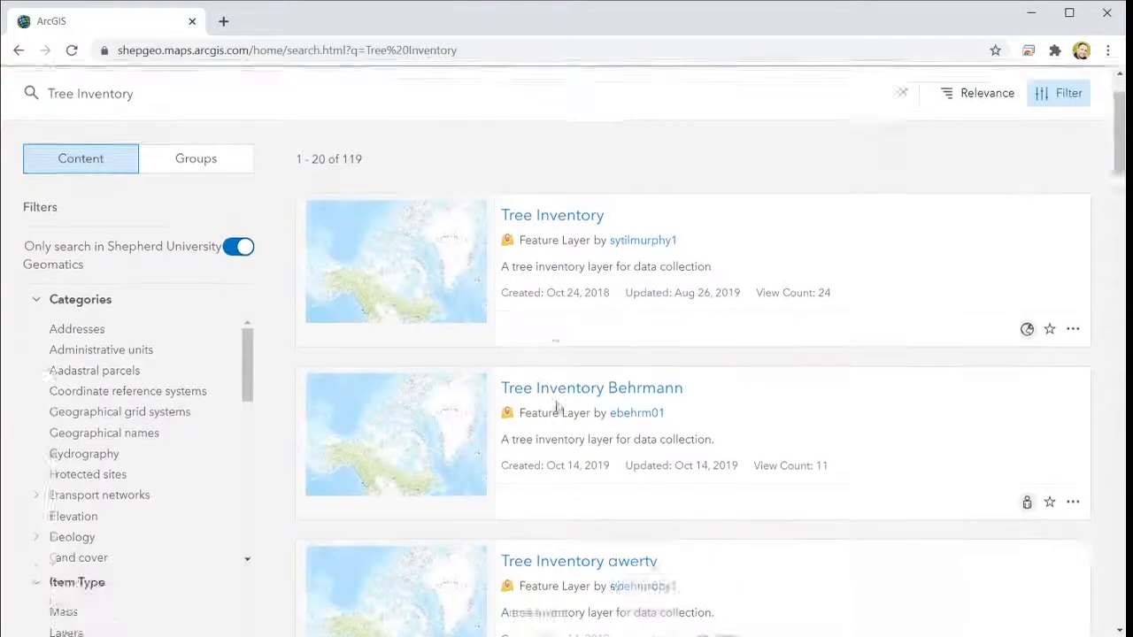
scroll(569, 416, "down", 8)
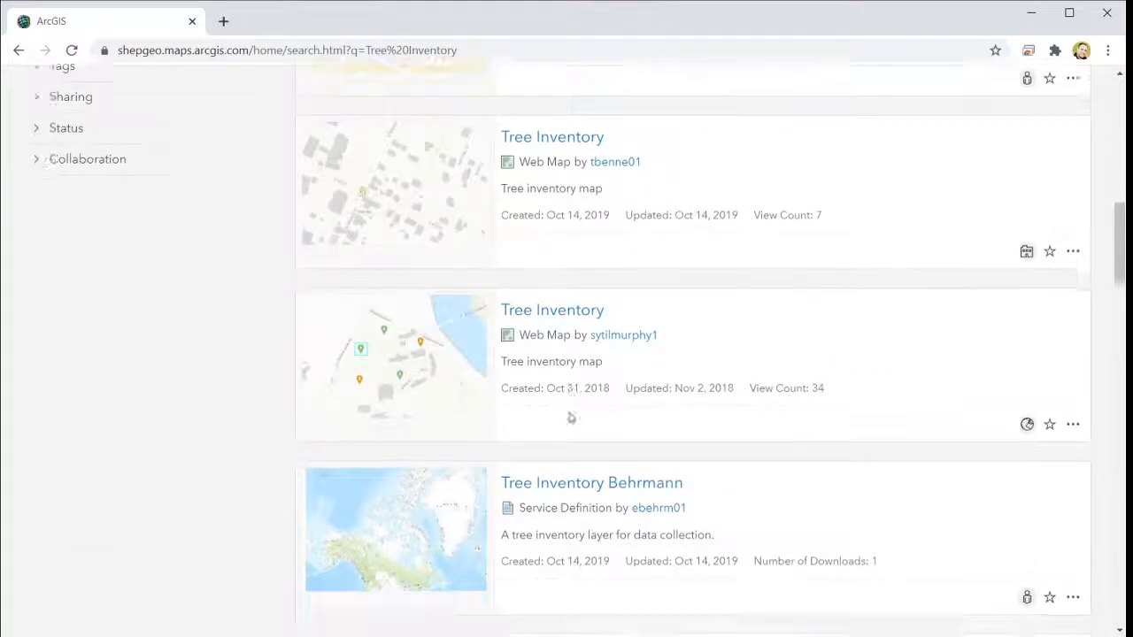
scroll(576, 421, "down", 12)
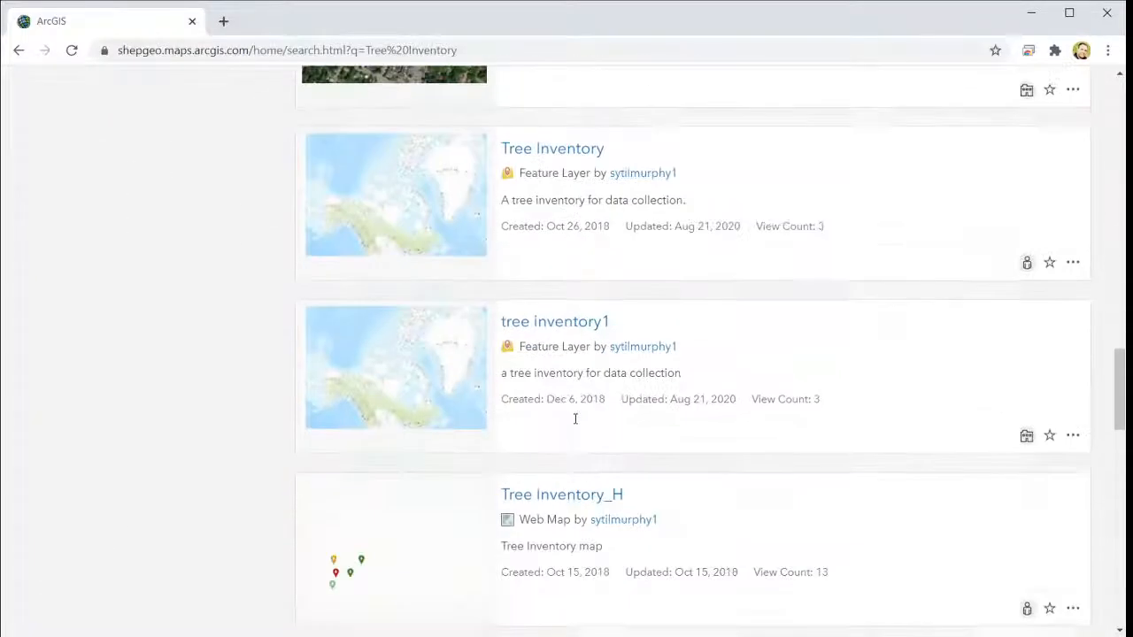
scroll(571, 423, "down", 10)
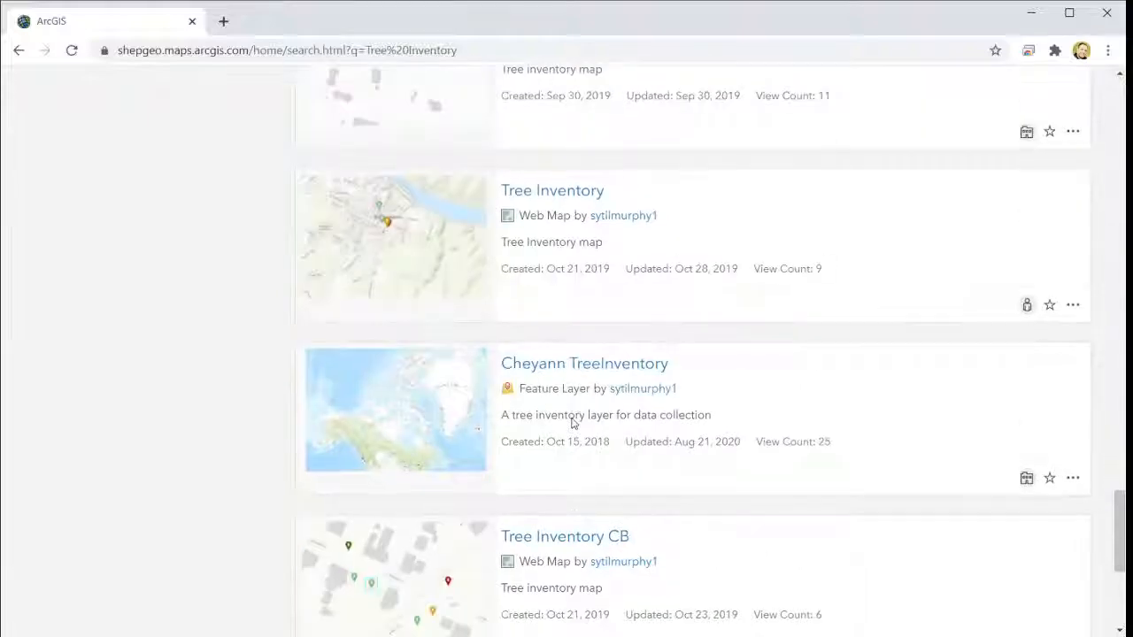
scroll(575, 422, "up", 20)
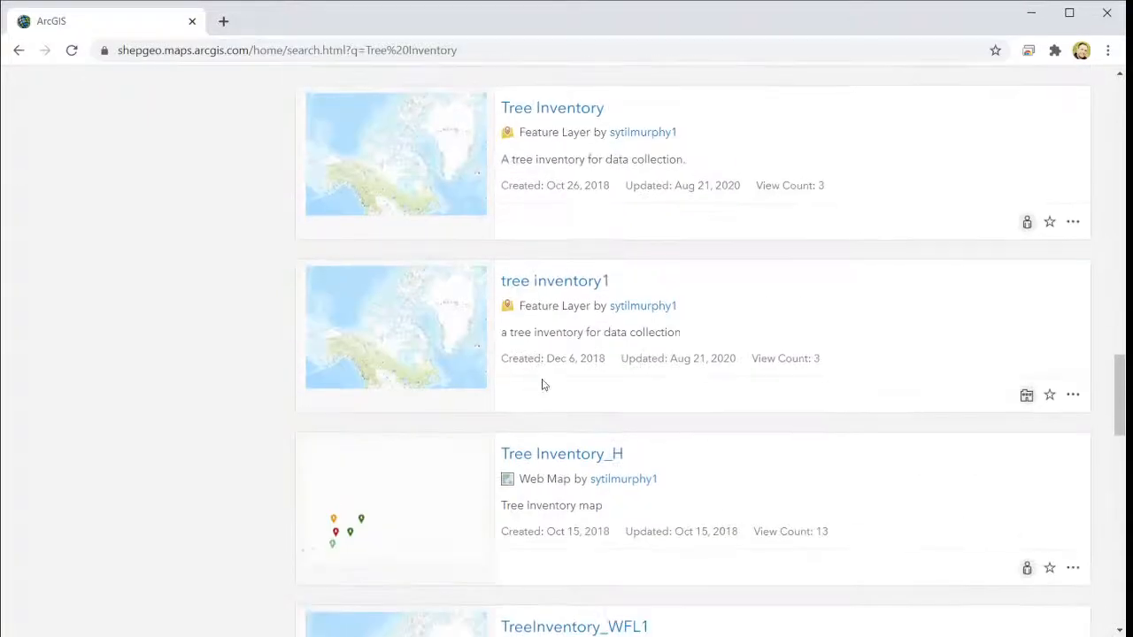
scroll(220, 384, "down", 2)
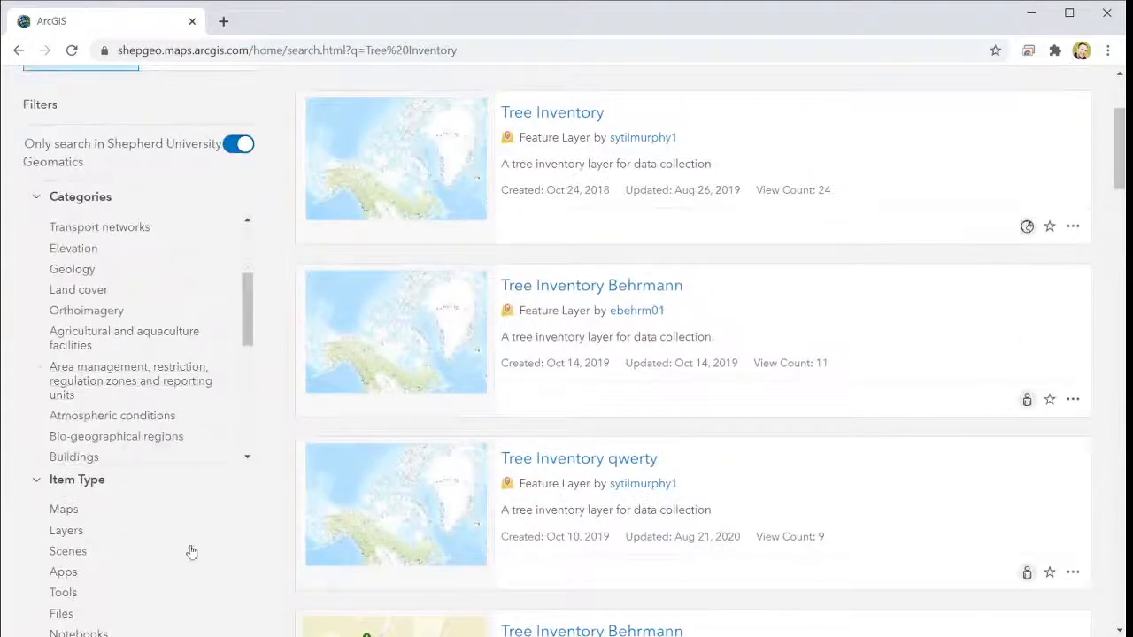
scroll(206, 559, "down", 1)
scroll(211, 544, "down", 2)
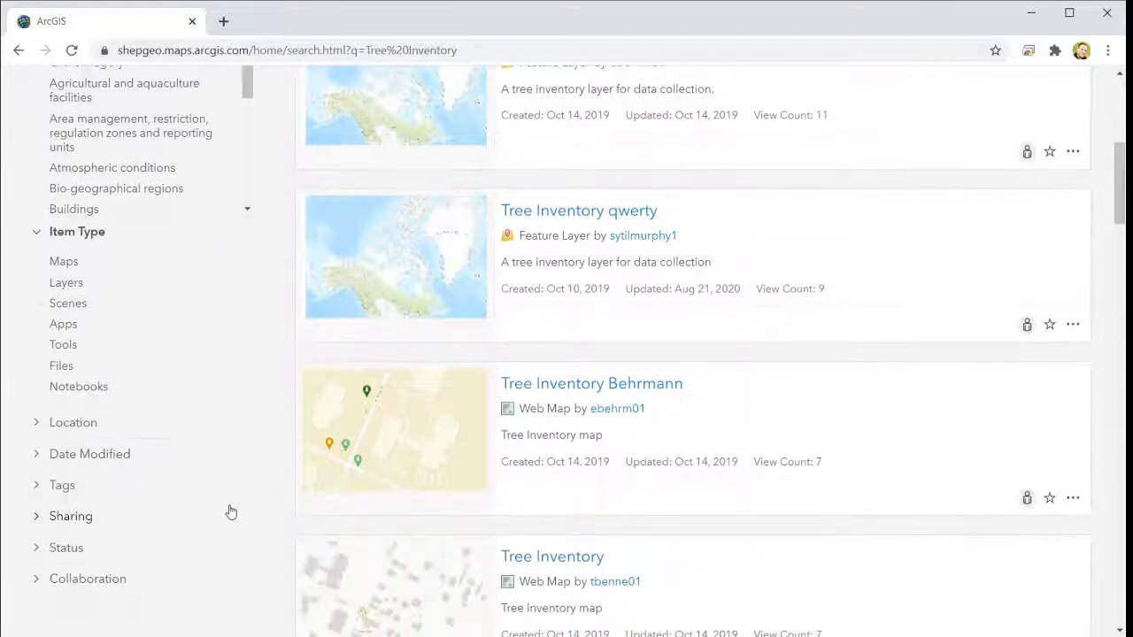
scroll(287, 465, "up", 1)
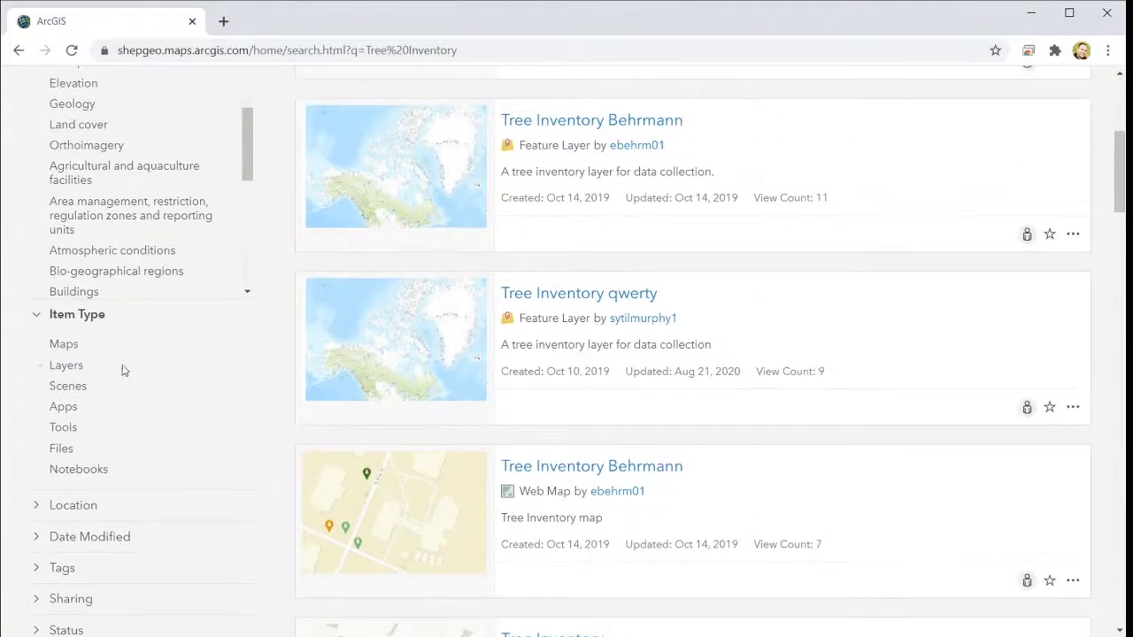
scroll(123, 416, "up", 4)
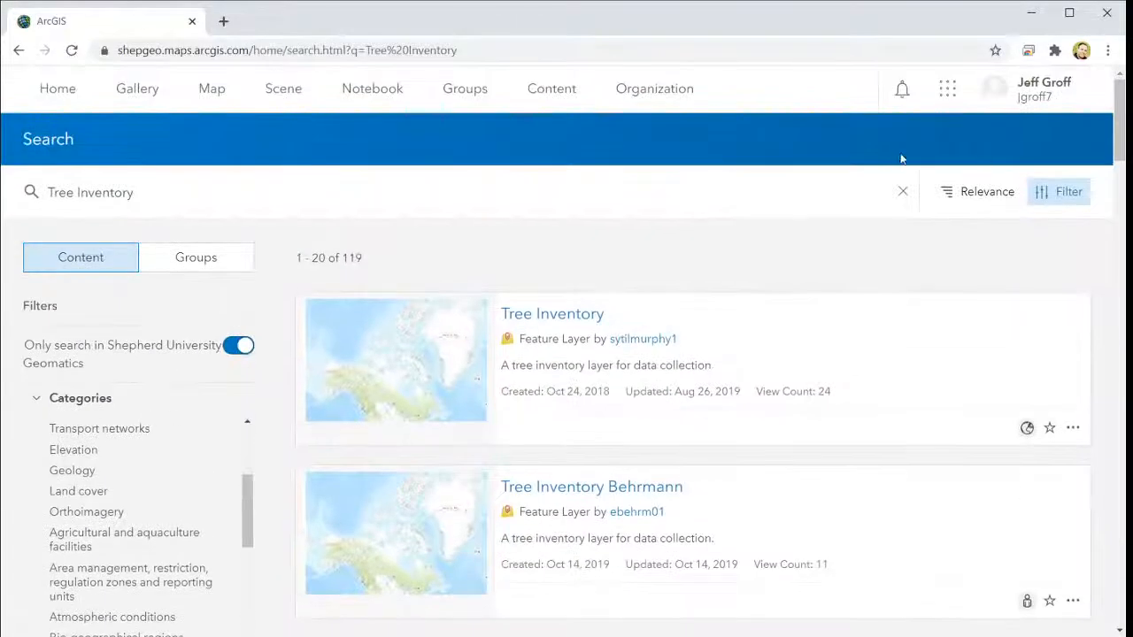
left_click(1049, 192)
left_click(1047, 192)
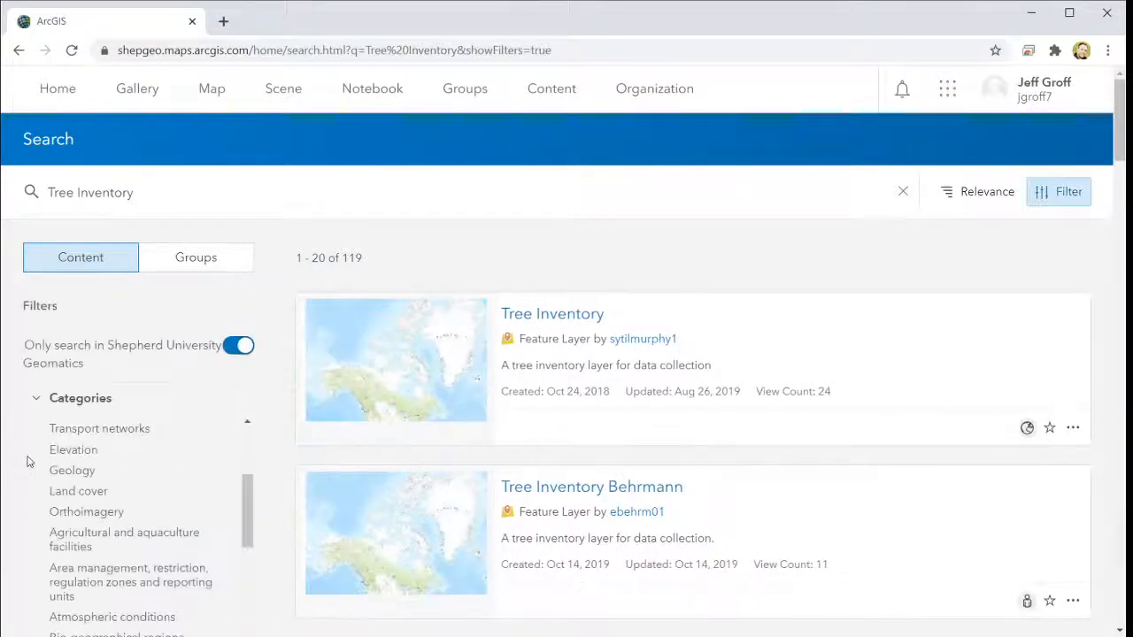
scroll(27, 461, "down", 1)
left_click(197, 258)
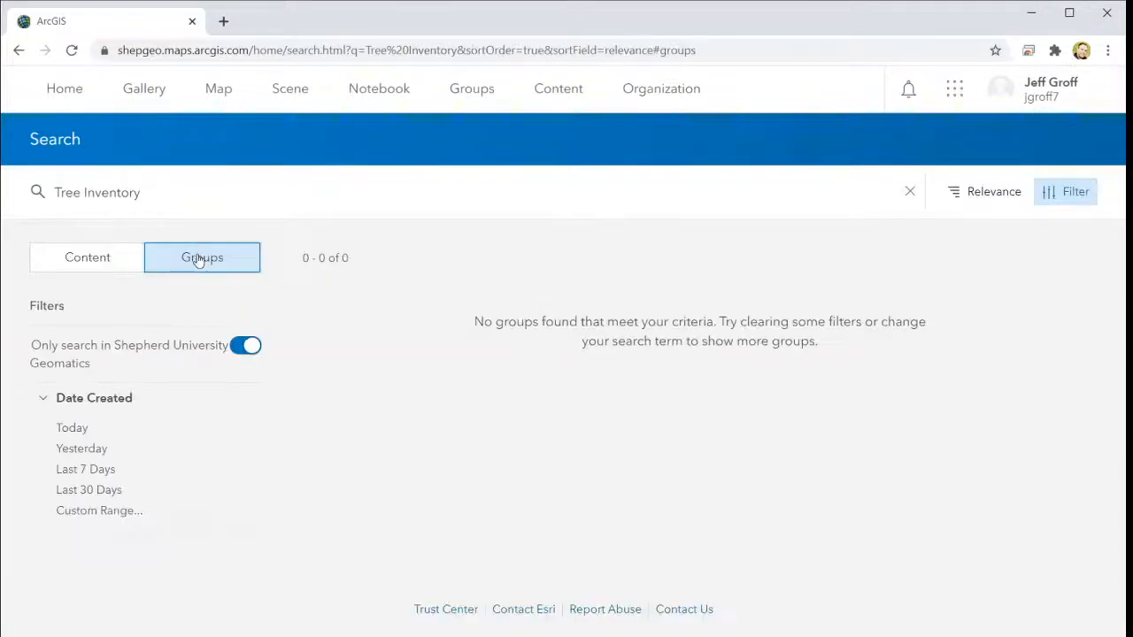
left_click(86, 263)
Scroll the content results and inspect the sharing-level and status filter options.
scroll(160, 357, "down", 3)
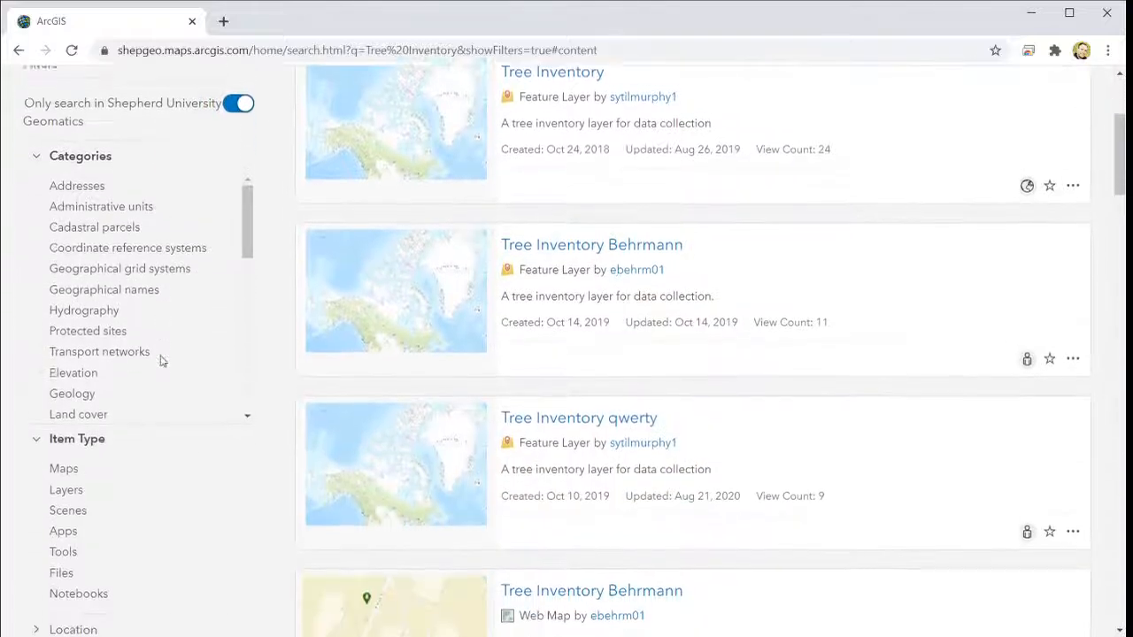
scroll(221, 217, "up", 2)
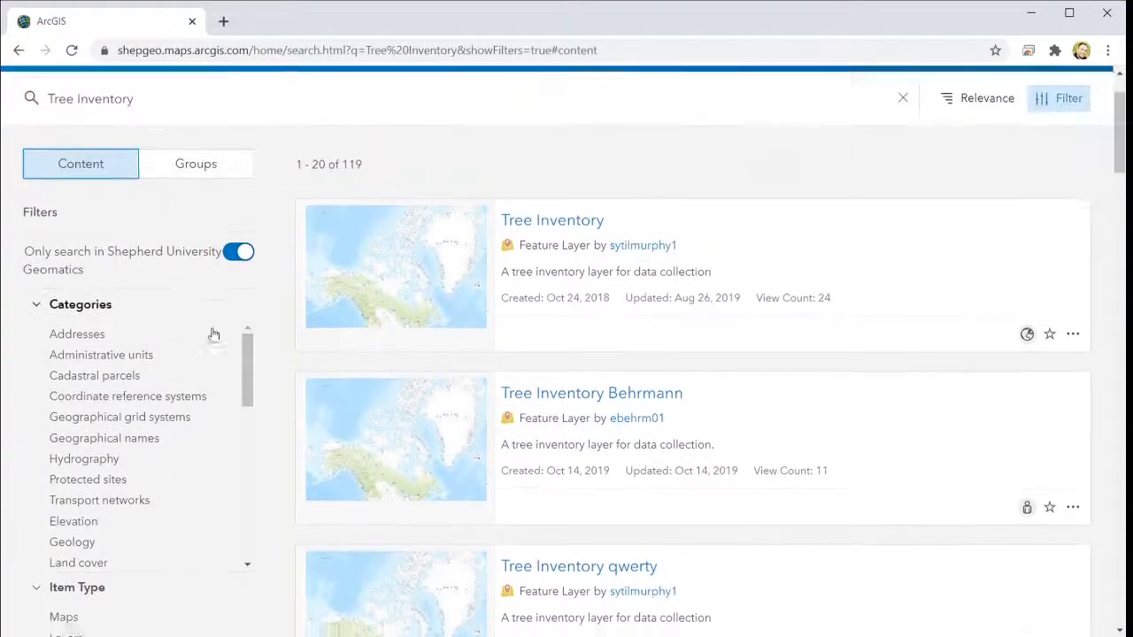
scroll(152, 159, "down", 2)
scroll(139, 369, "up", 2)
scroll(139, 369, "down", 3)
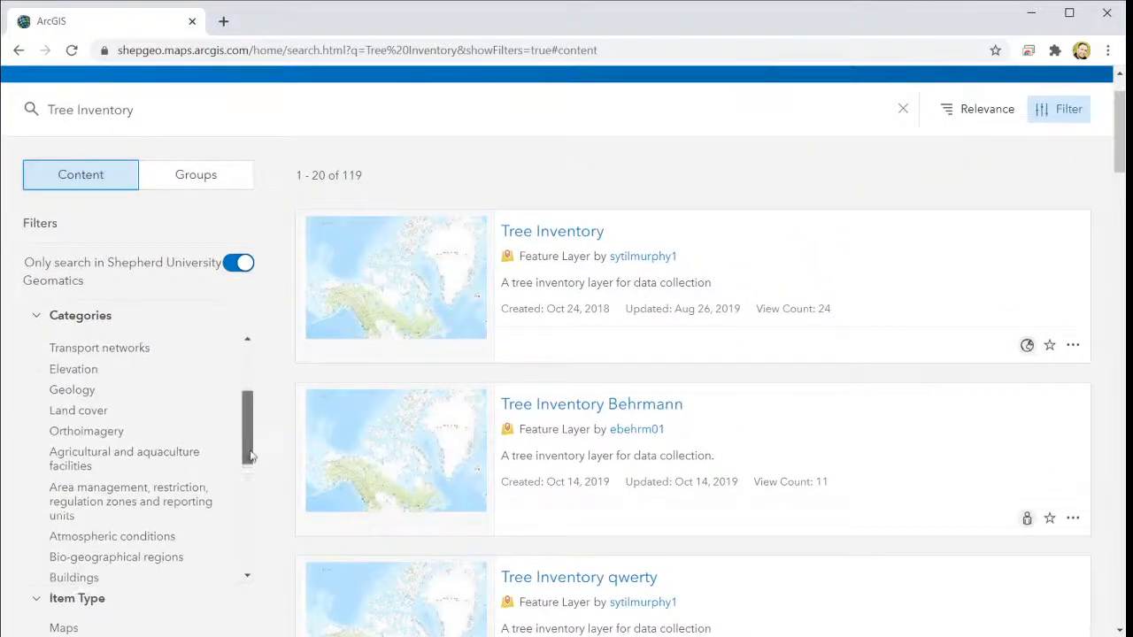
scroll(249, 455, "down", 5)
scroll(279, 436, "down", 3)
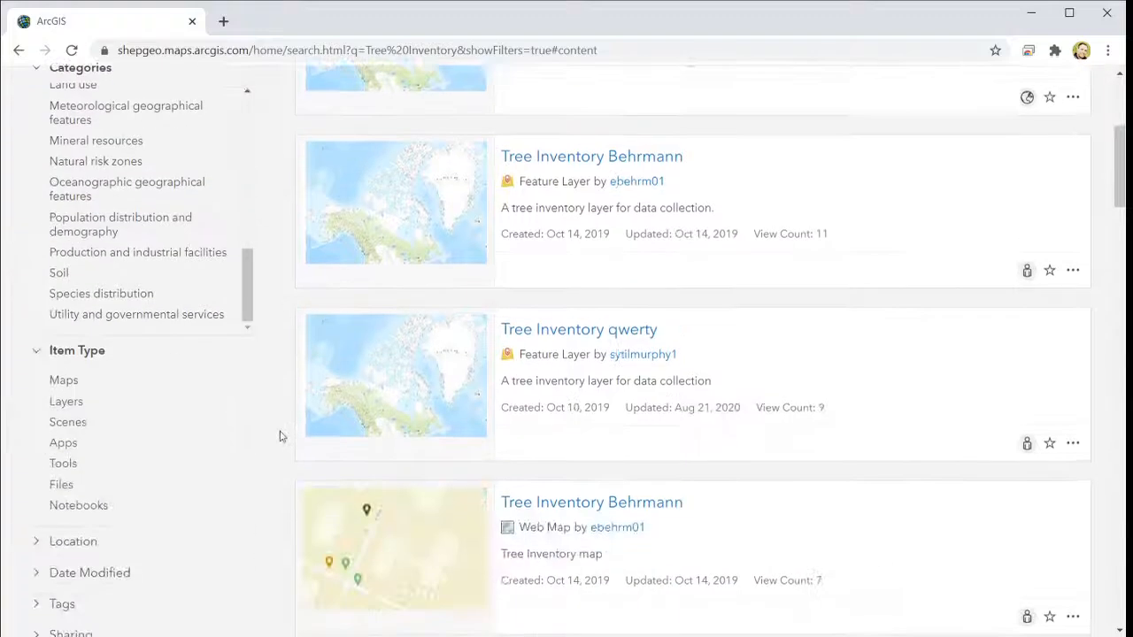
scroll(280, 435, "down", 3)
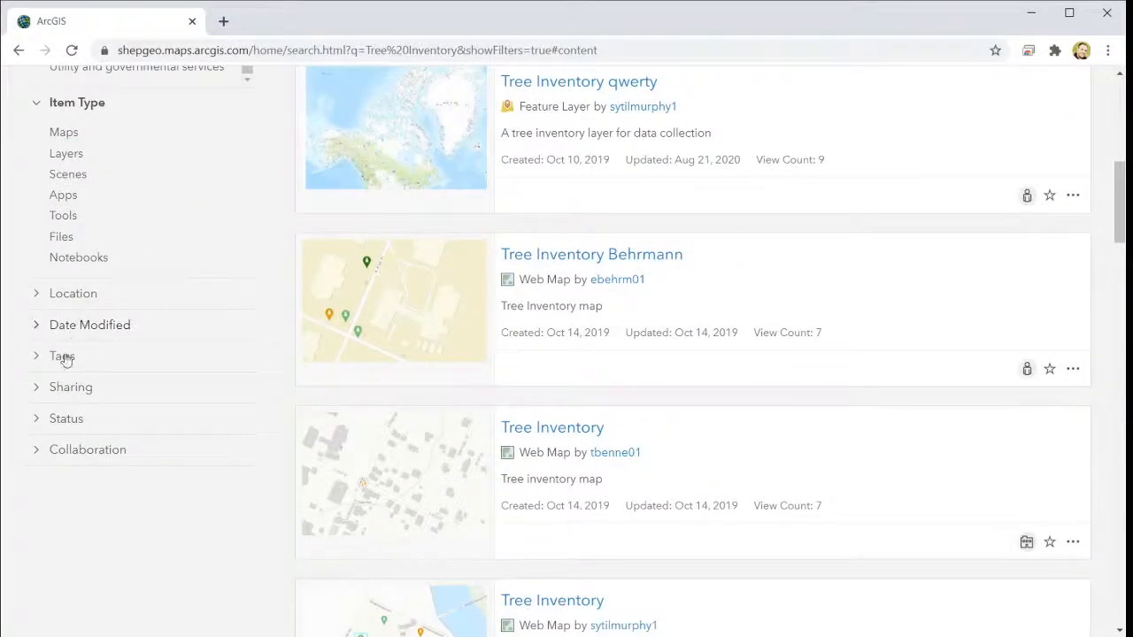
left_click(62, 387)
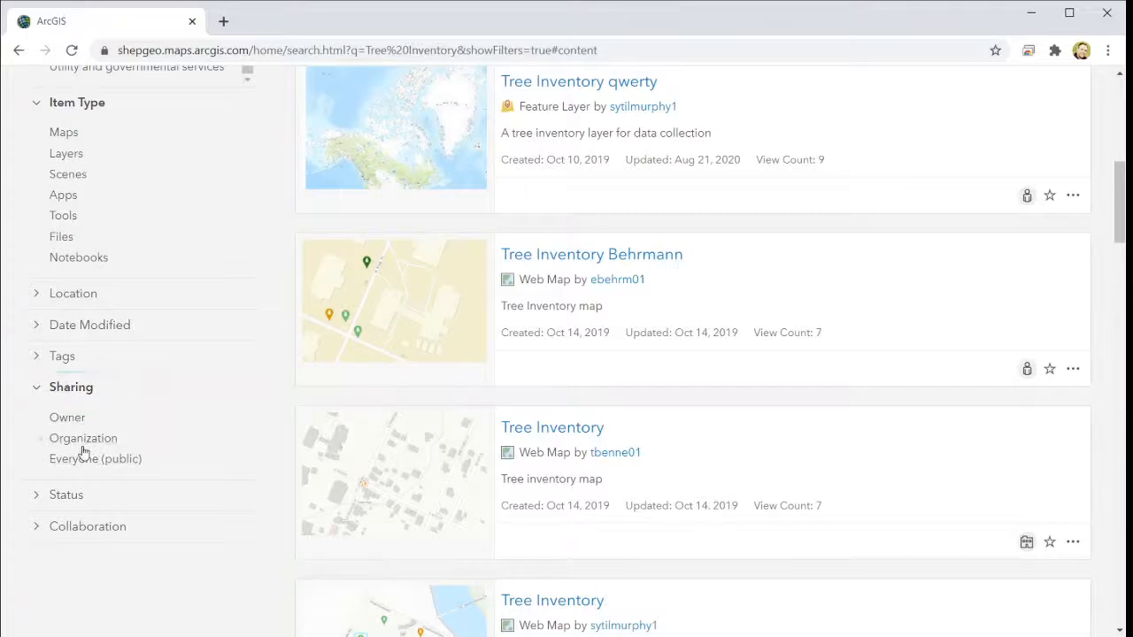
left_click(52, 498)
left_click(51, 498)
scroll(493, 361, "up", 3)
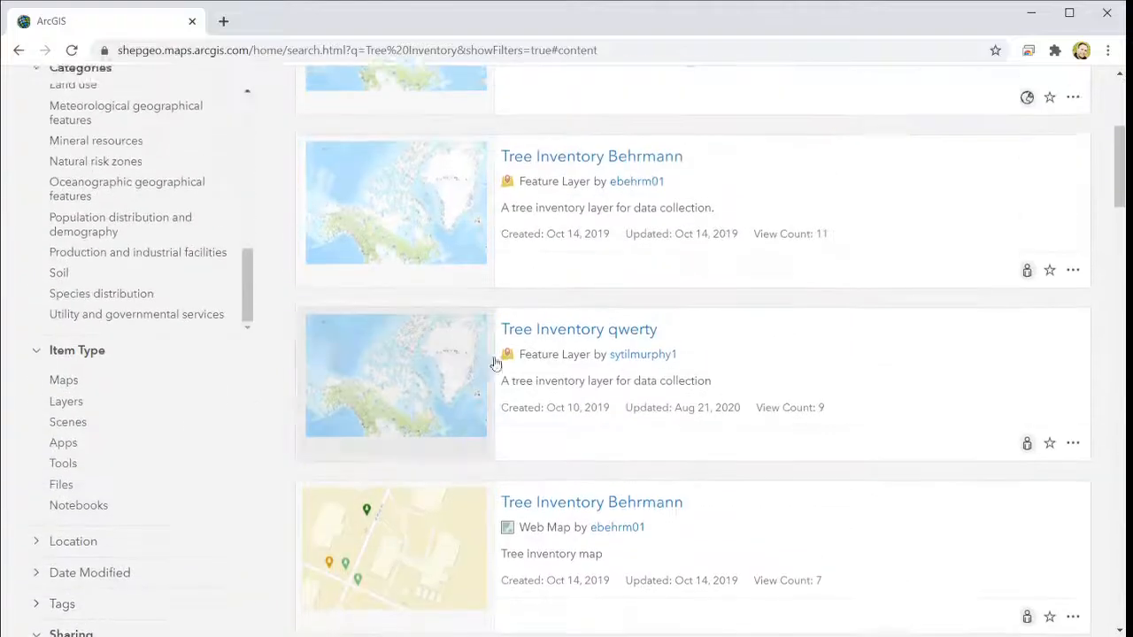
scroll(611, 417, "down", 10)
scroll(612, 428, "down", 3)
scroll(615, 429, "up", 15)
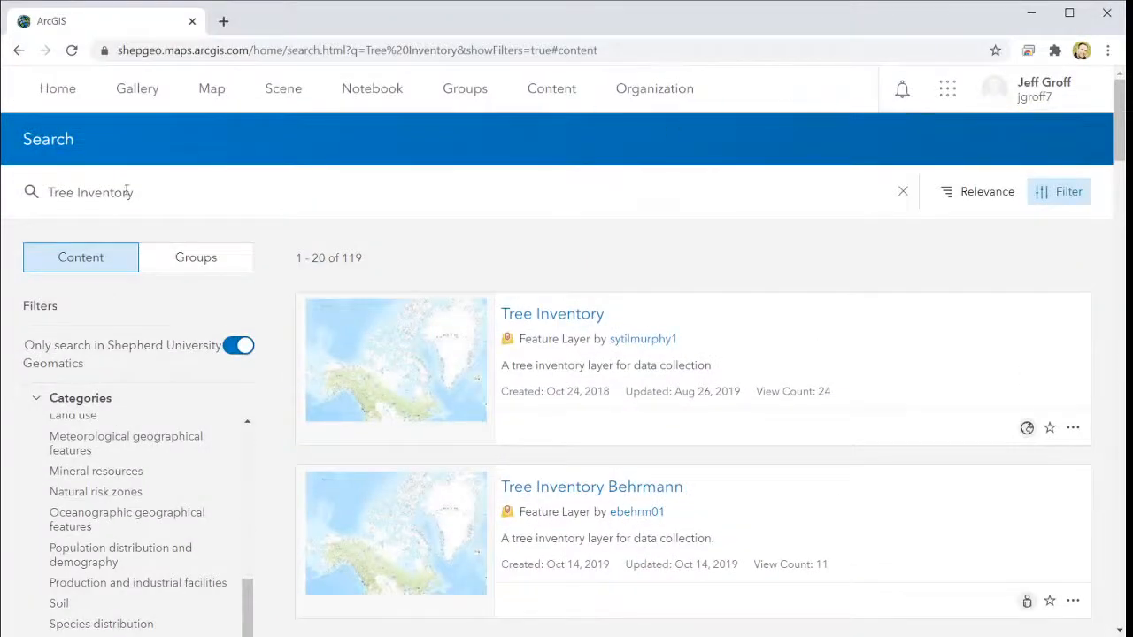
Add your own username to the search terms, then switch to My Content.
left_click(176, 197)
type("jgroff7")
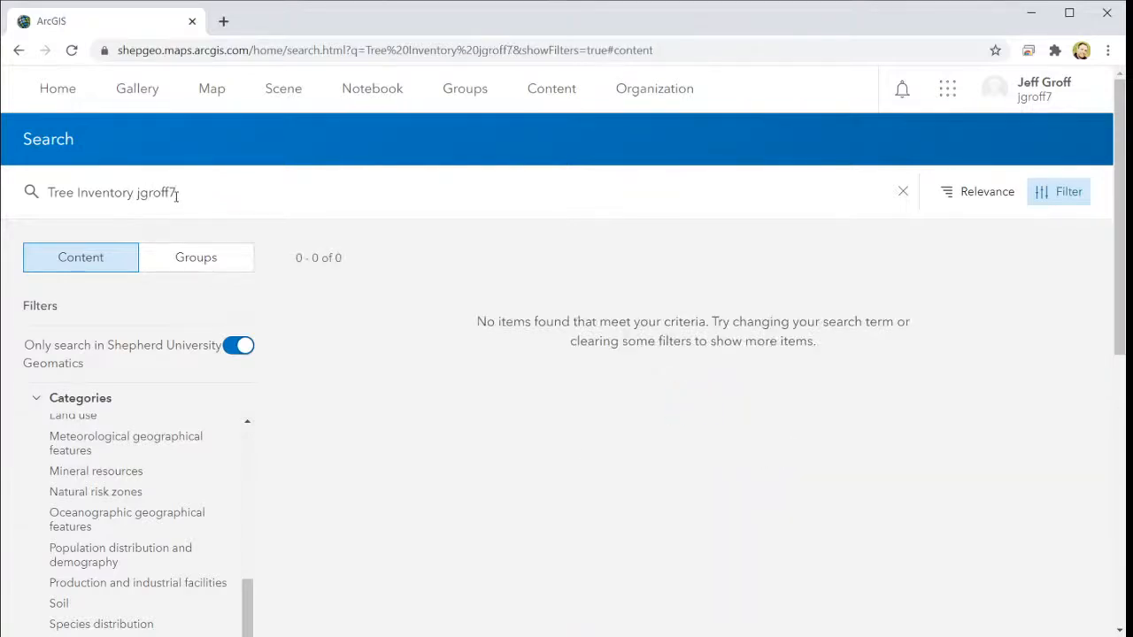
left_click(556, 97)
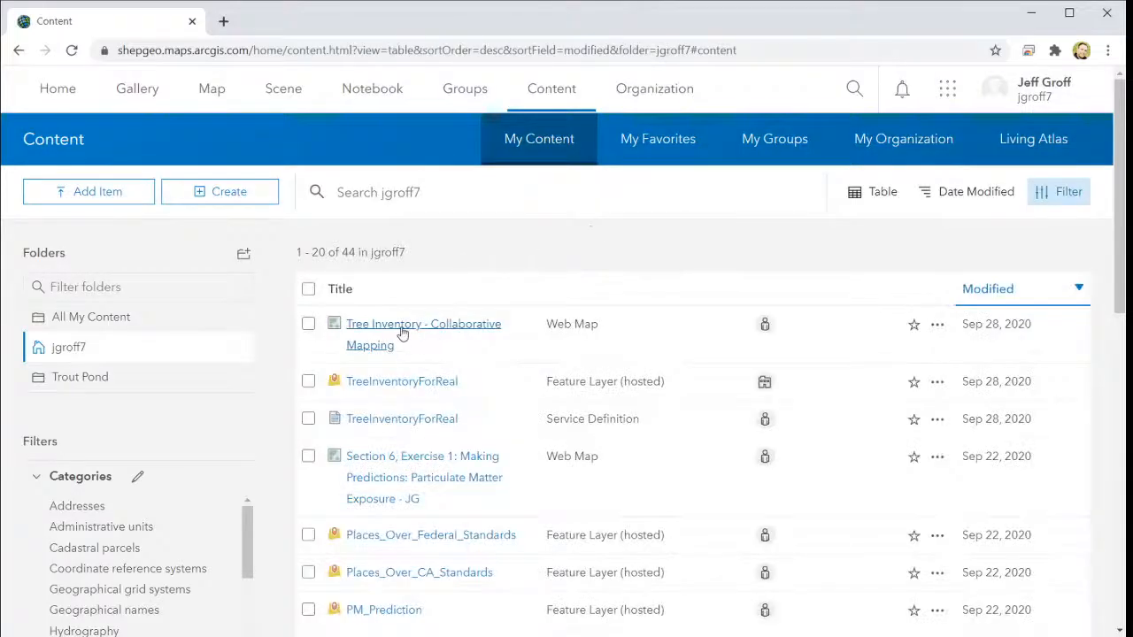
Open the Tree Inventory - Collaborative Mapping item page and close its Share dialog unchanged.
left_click(402, 331)
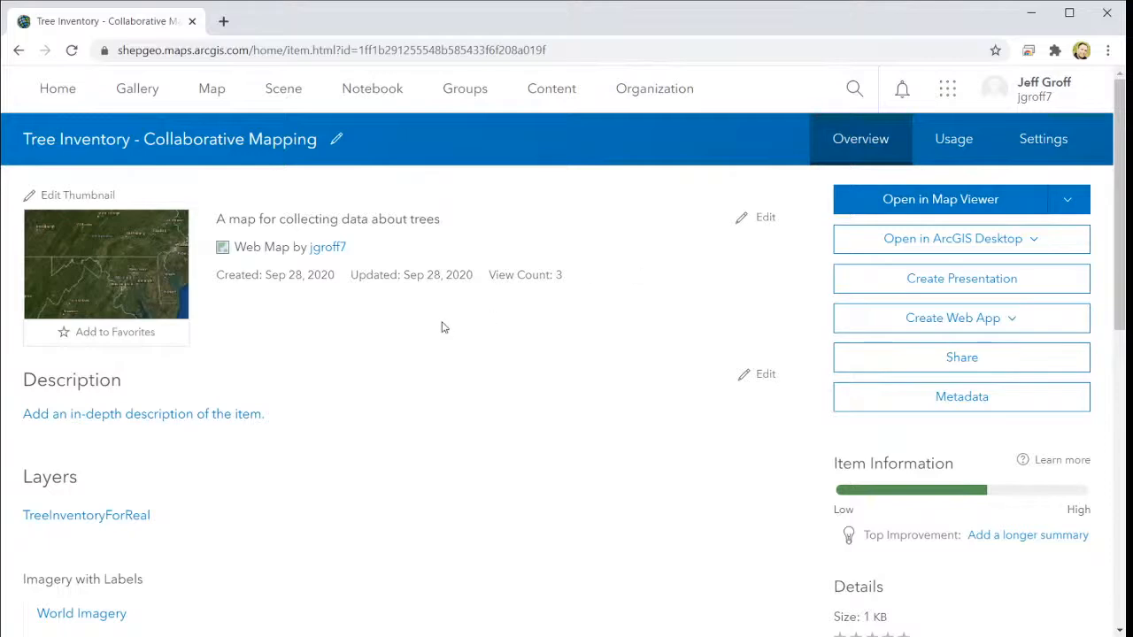
left_click(958, 360)
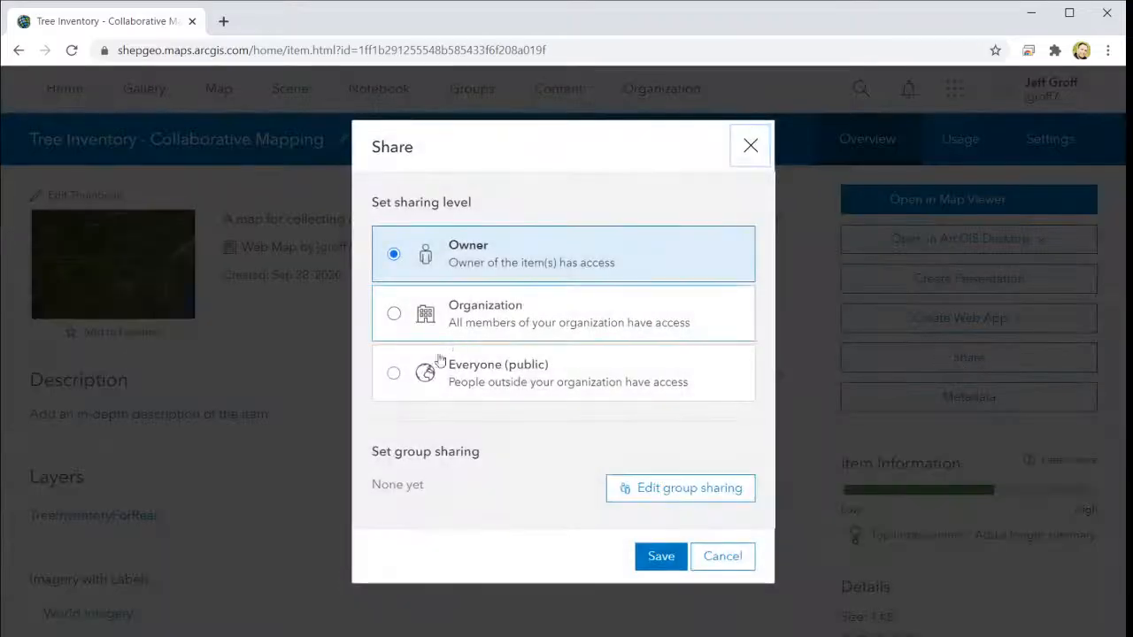
left_click(750, 145)
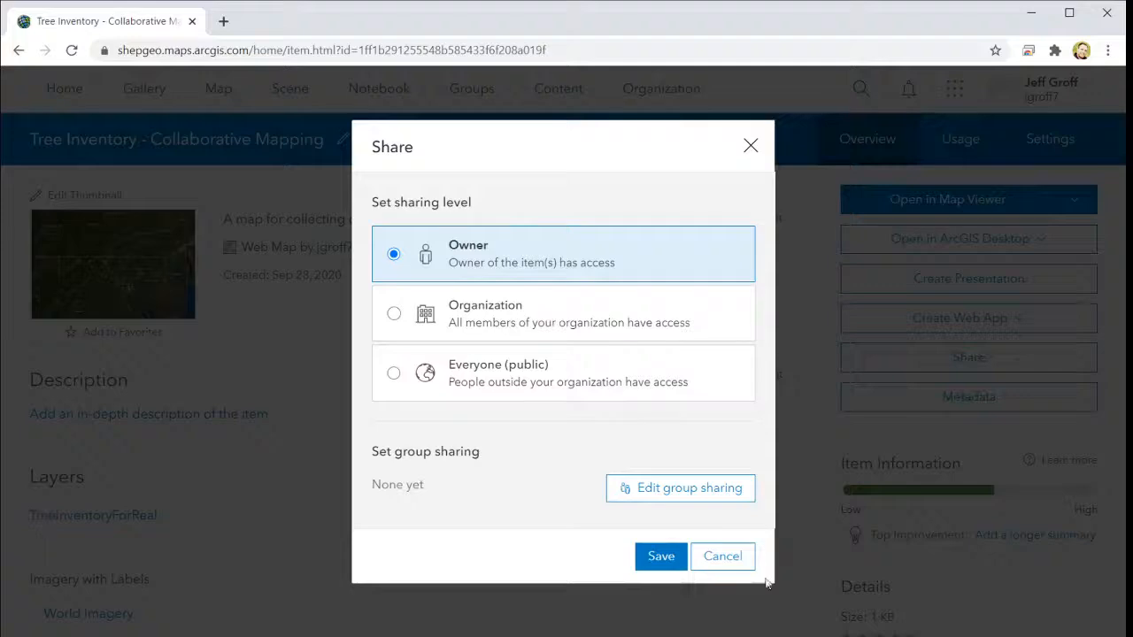
left_click(723, 554)
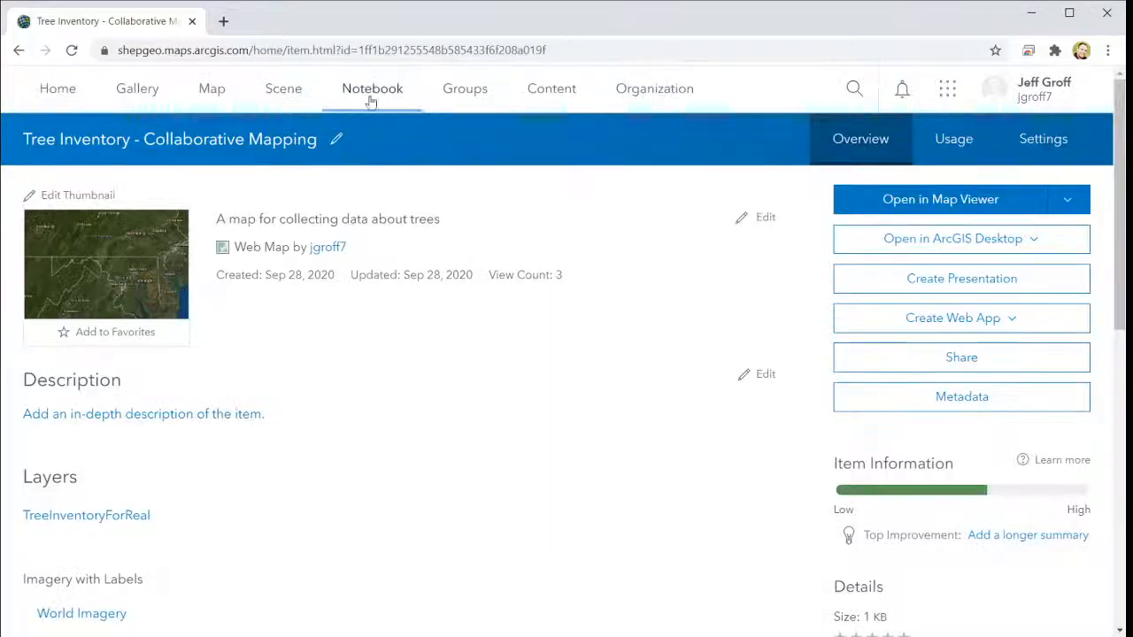
From My Content, set the Tree Inventory - Collaborative Mapping item's sharing to Organization and save.
left_click(529, 91)
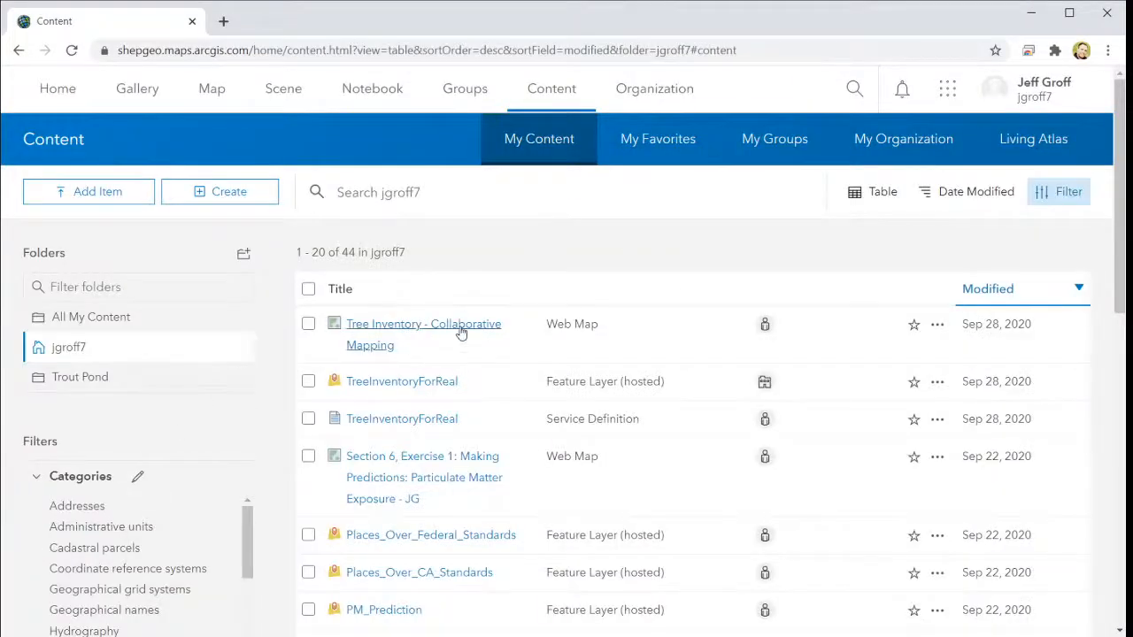
left_click(460, 332)
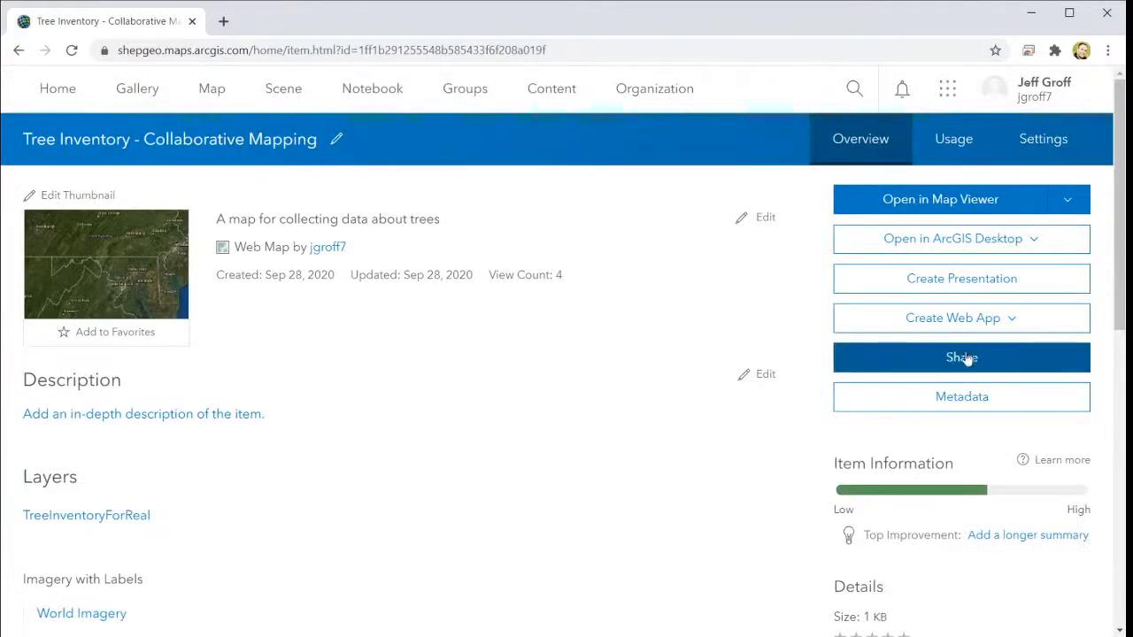
left_click(959, 359)
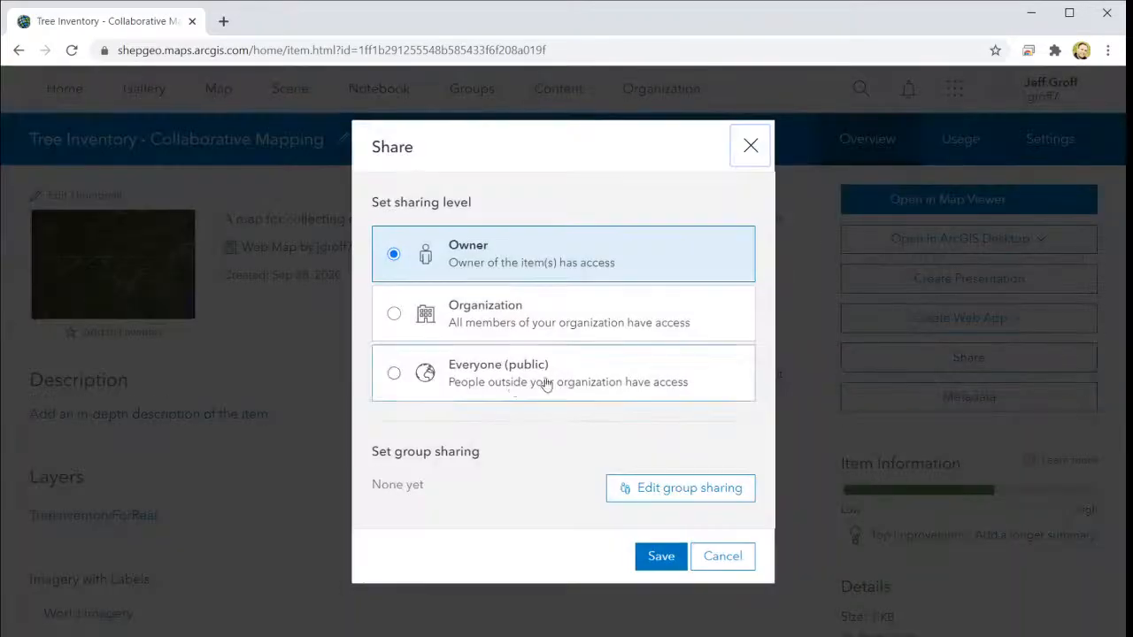
left_click(394, 314)
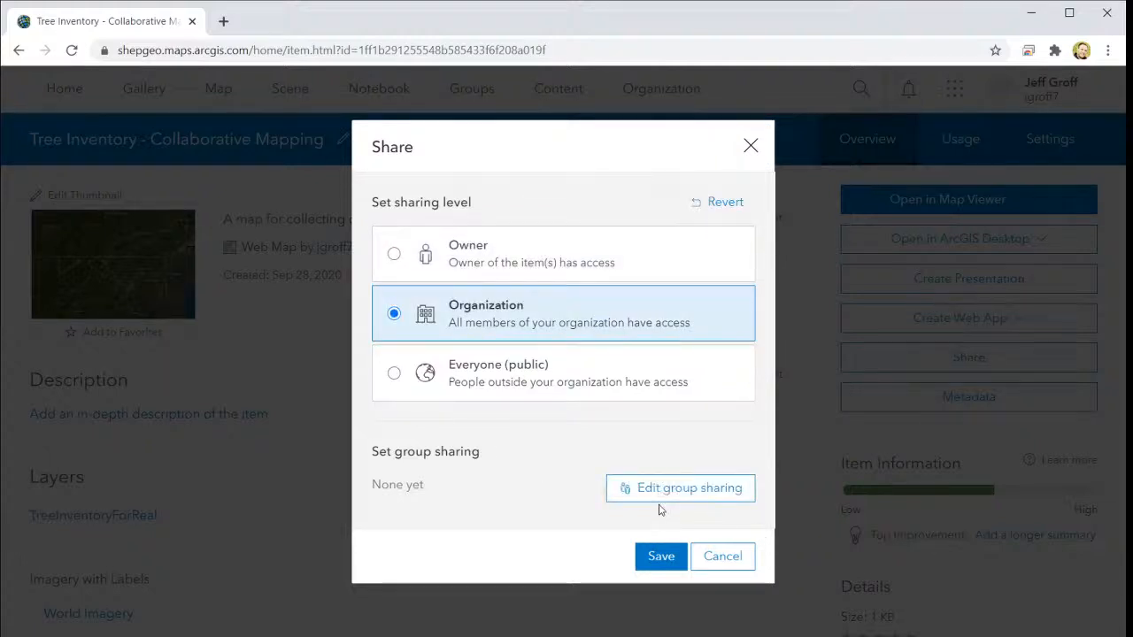
left_click(661, 563)
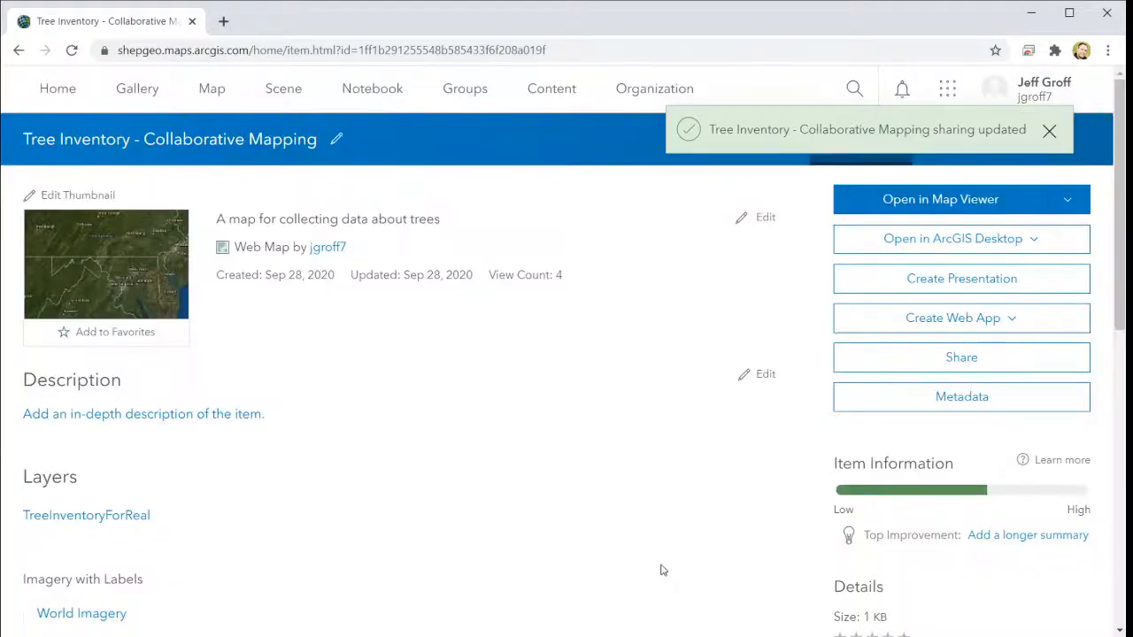
Dismiss the sharing notice and look through the Groups, Content and Organization pages.
left_click(1048, 130)
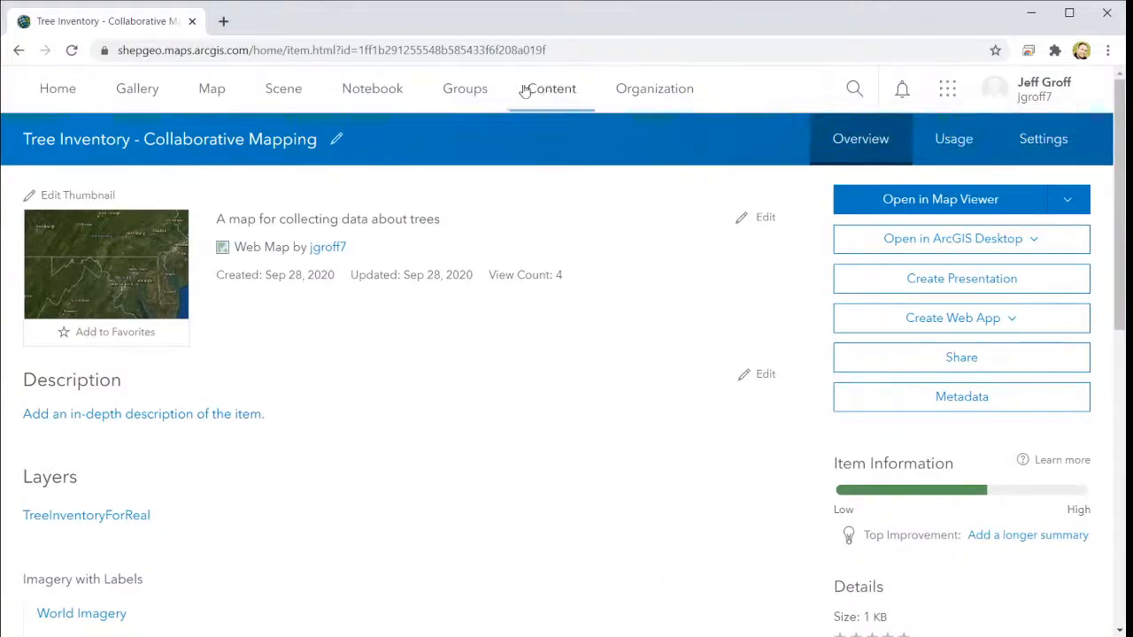
left_click(465, 96)
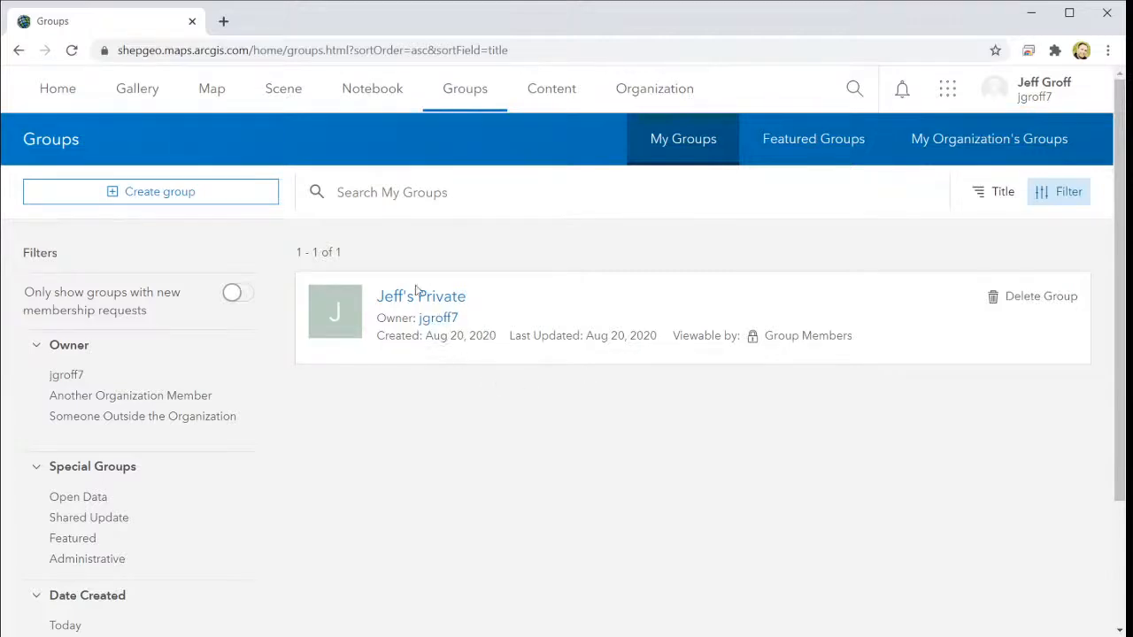
left_click(554, 94)
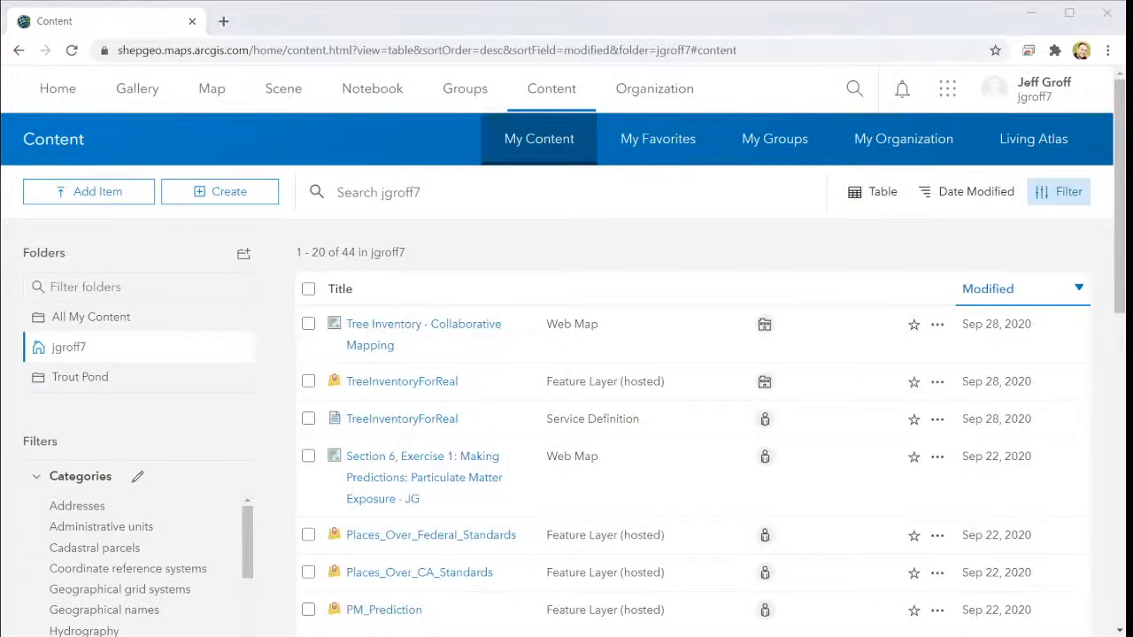
left_click(501, 250)
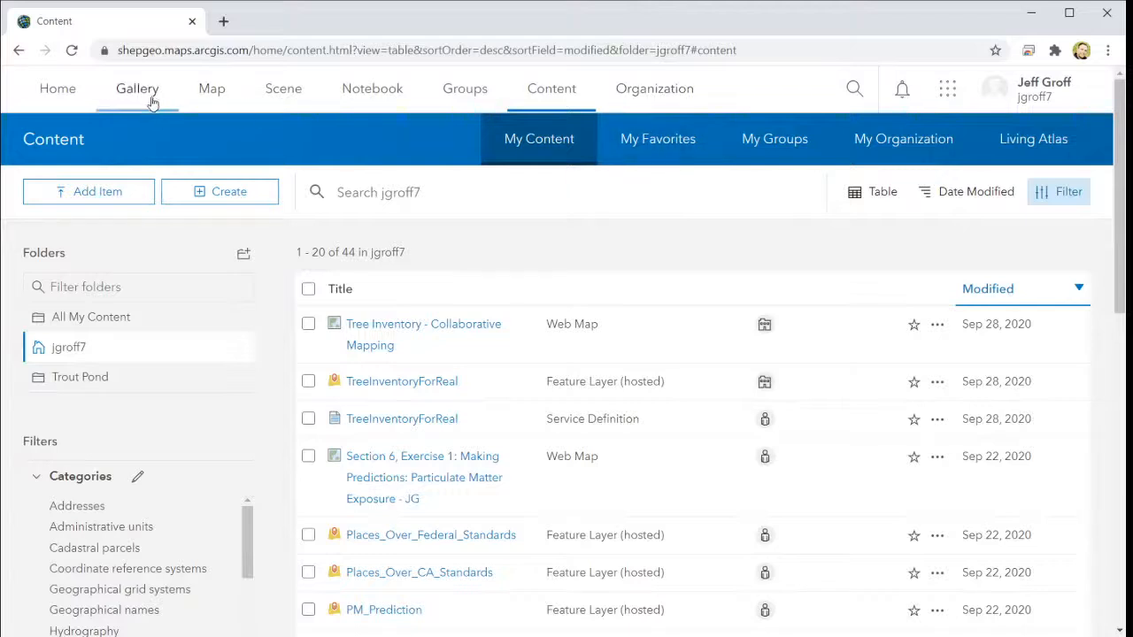
left_click(460, 93)
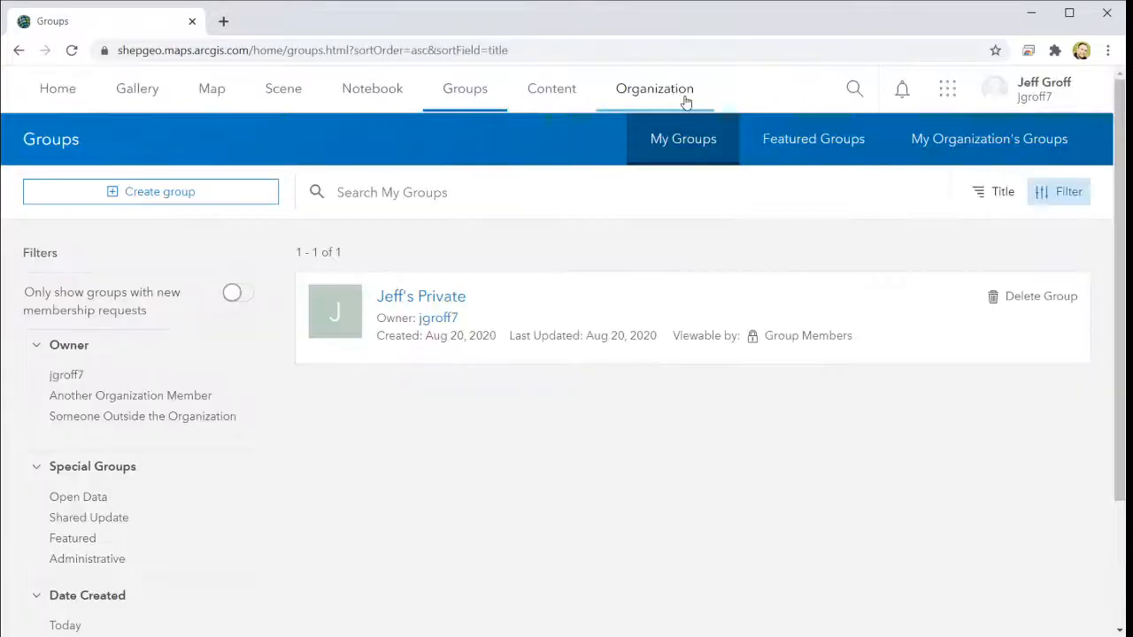
left_click(683, 98)
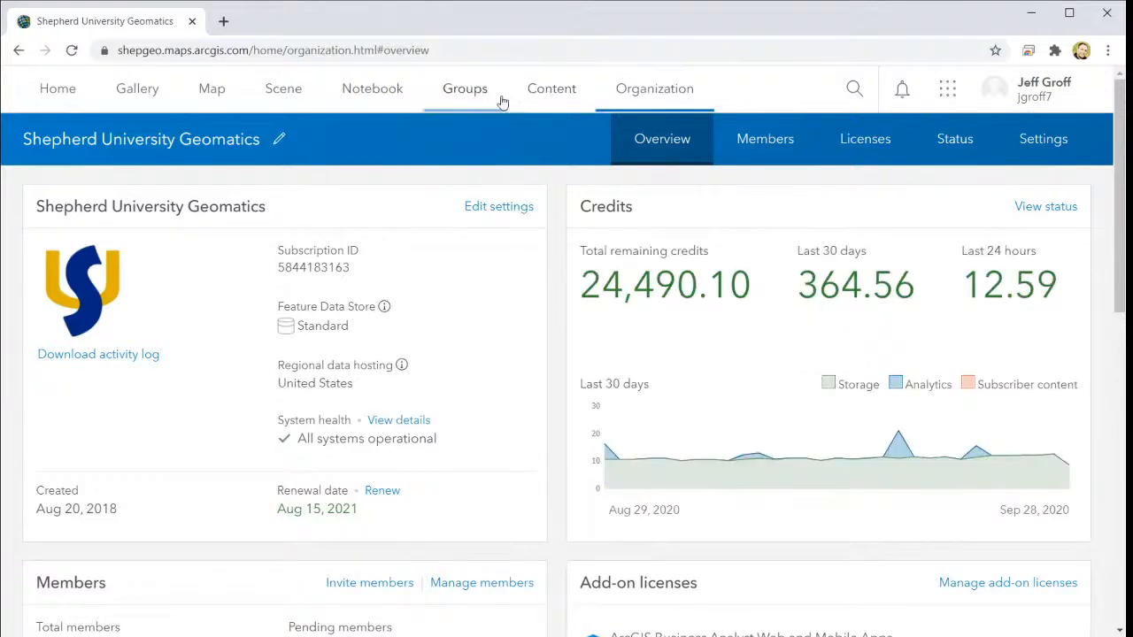
Scroll My Content, check the Collaboration filter, then return to the Home page.
left_click(549, 94)
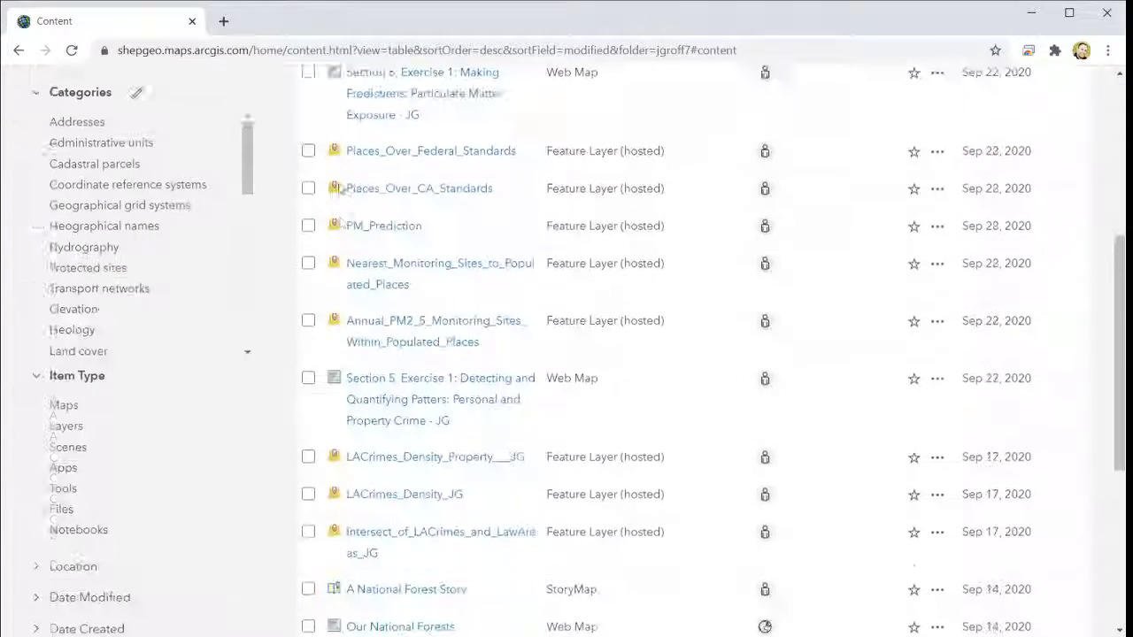
scroll(286, 282, "down", 4)
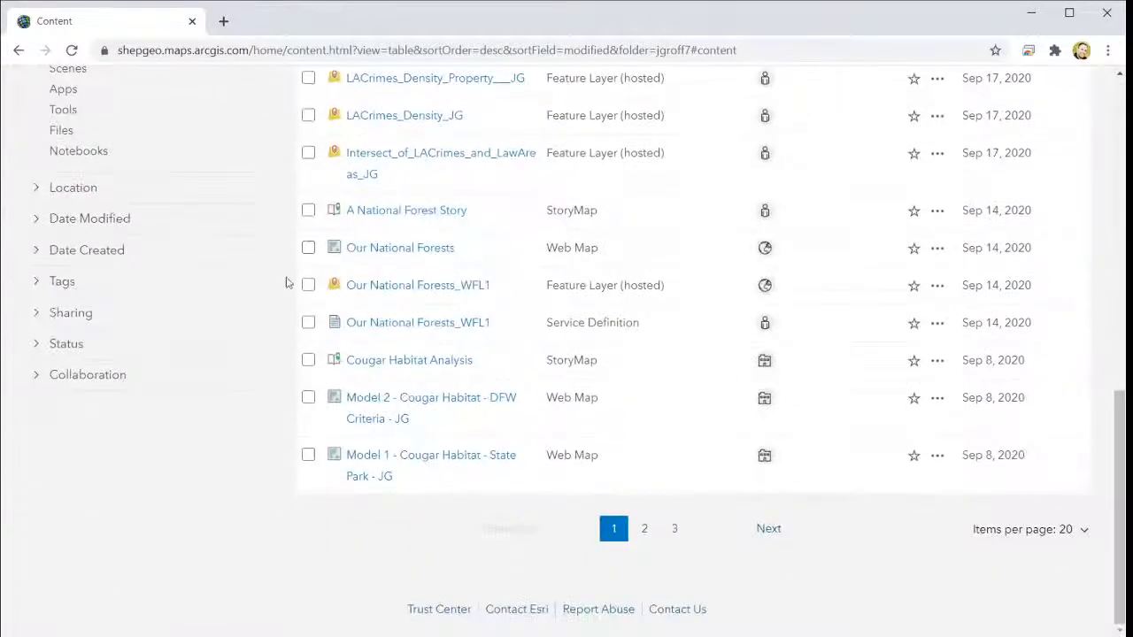
left_click(38, 376)
left_click(37, 375)
scroll(256, 304, "up", 8)
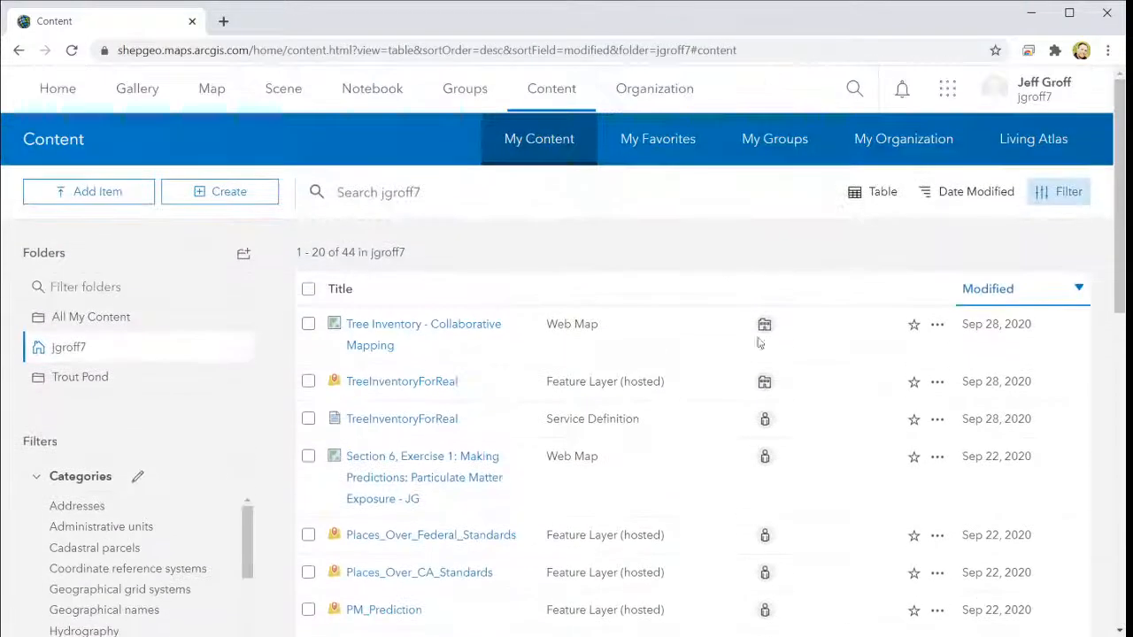
scroll(212, 367, "down", 8)
scroll(92, 395, "up", 4)
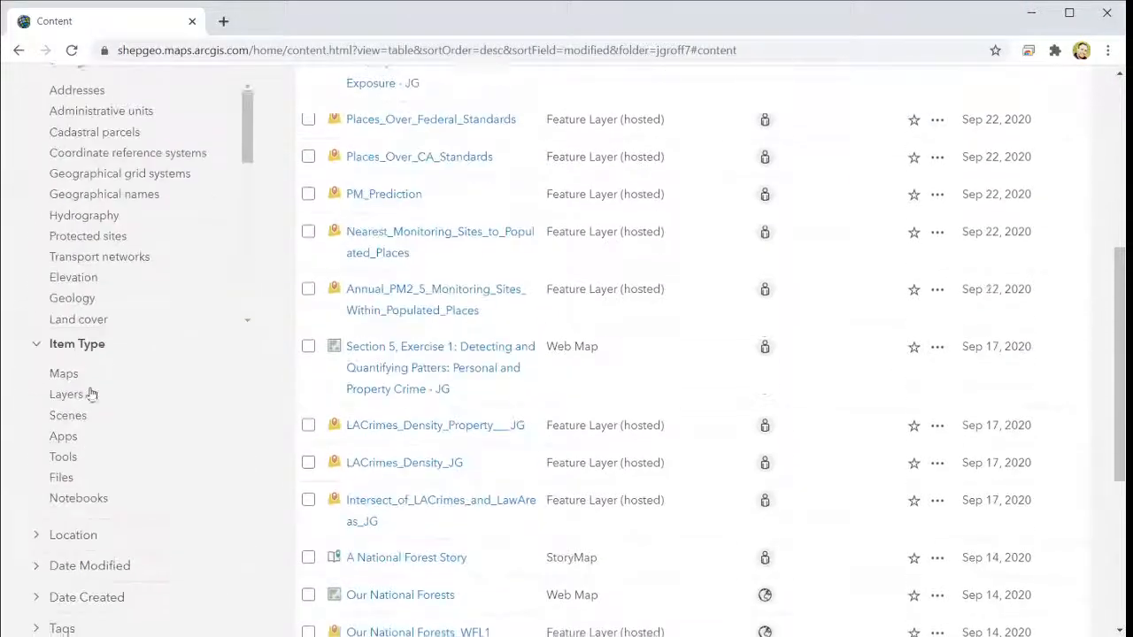
scroll(92, 395, "up", 5)
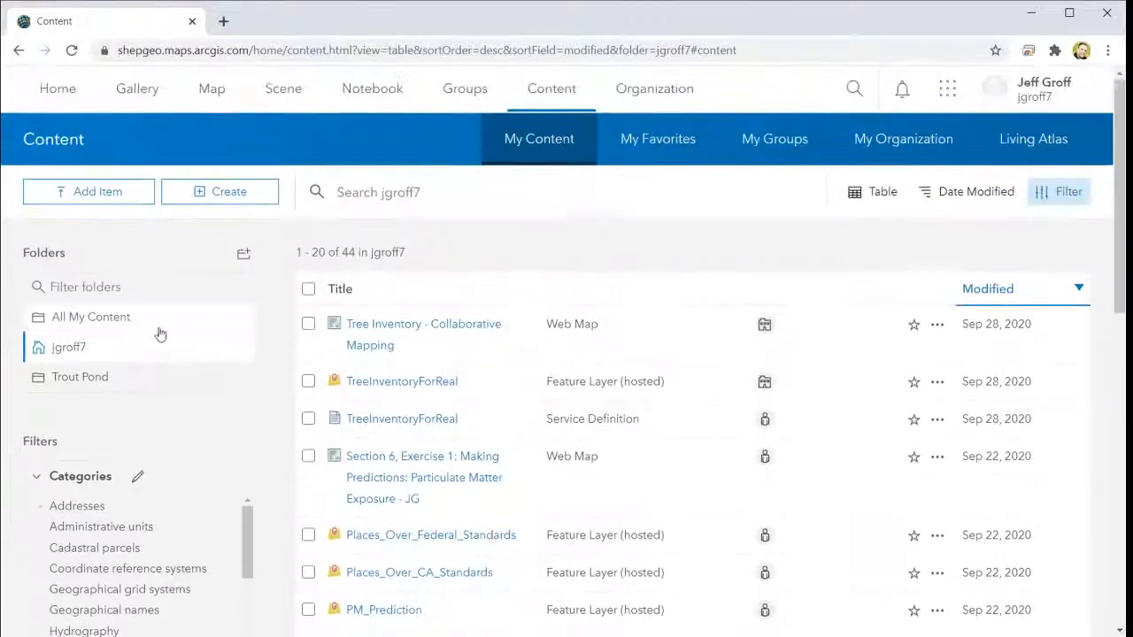
left_click(28, 98)
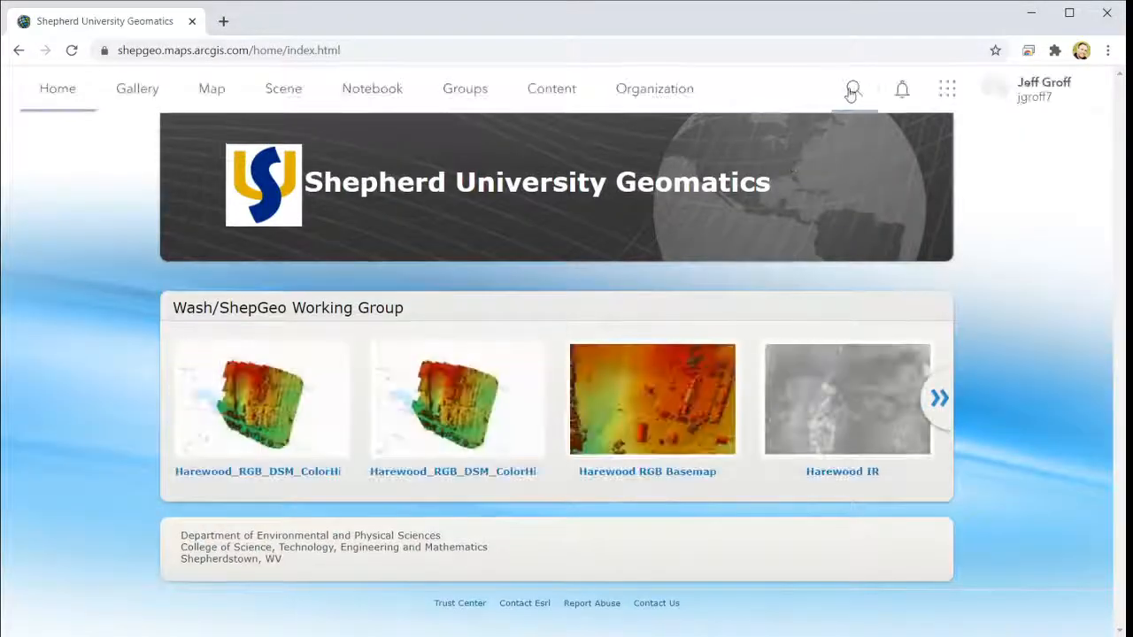
Search the portal for 'Tree inventory' and sort the results by Date Modified.
left_click(852, 91)
type("Tree")
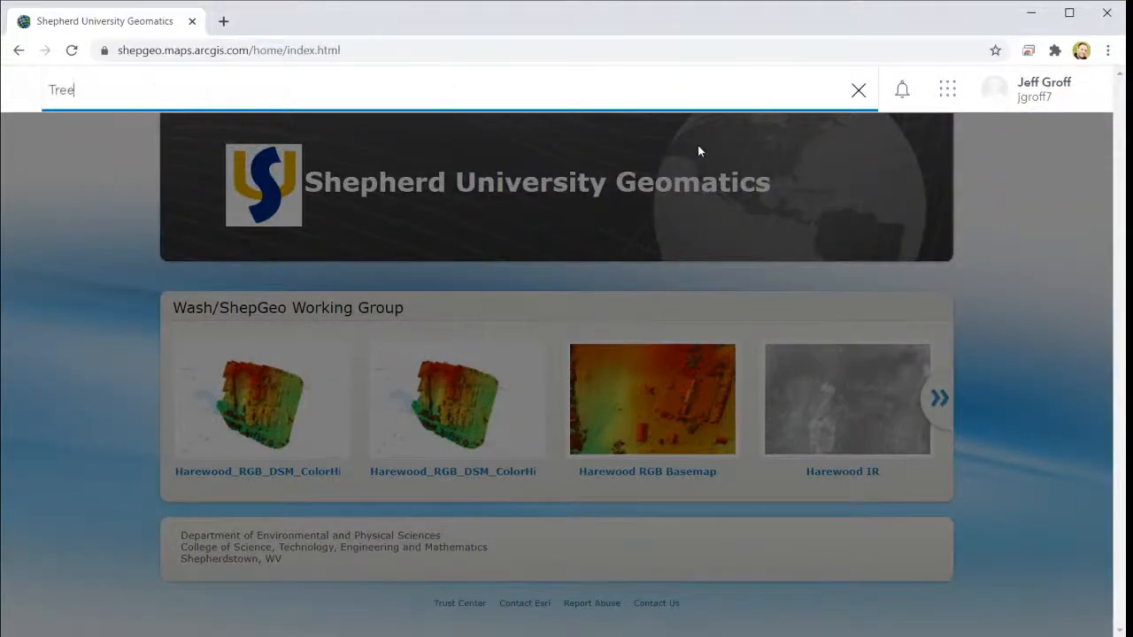
type(" inventory")
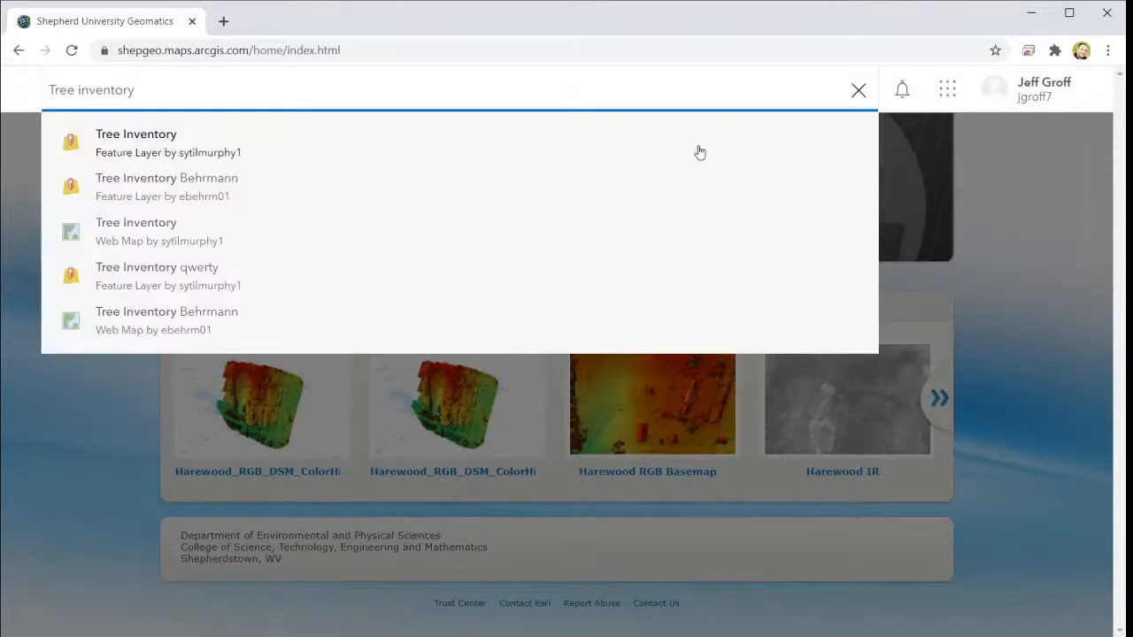
key("Return")
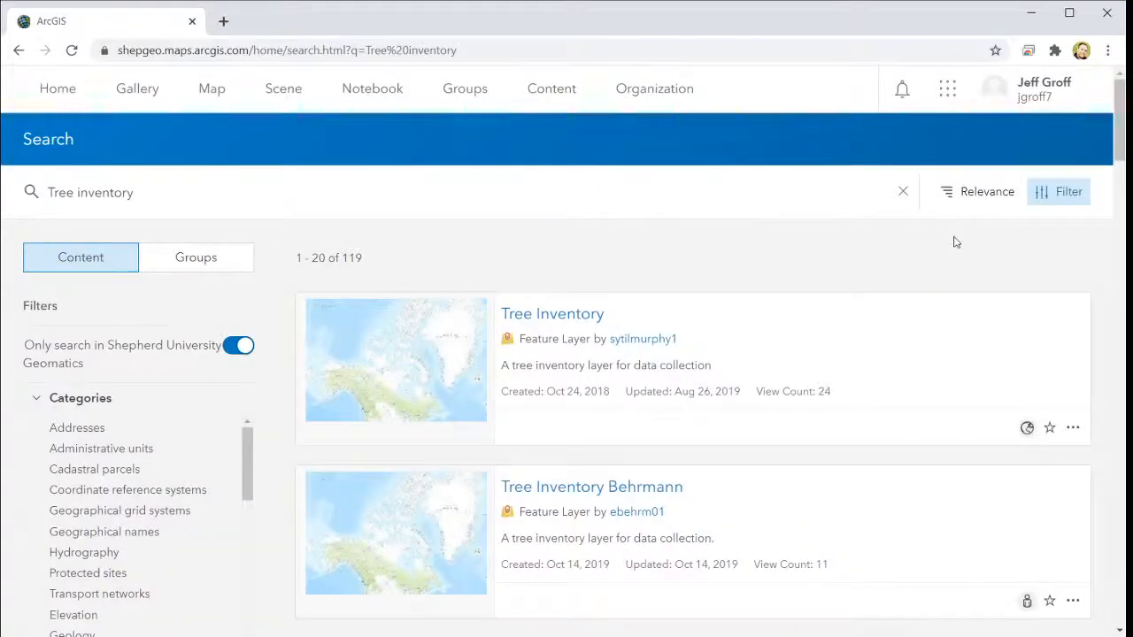
scroll(956, 242, "down", 1)
left_click(977, 109)
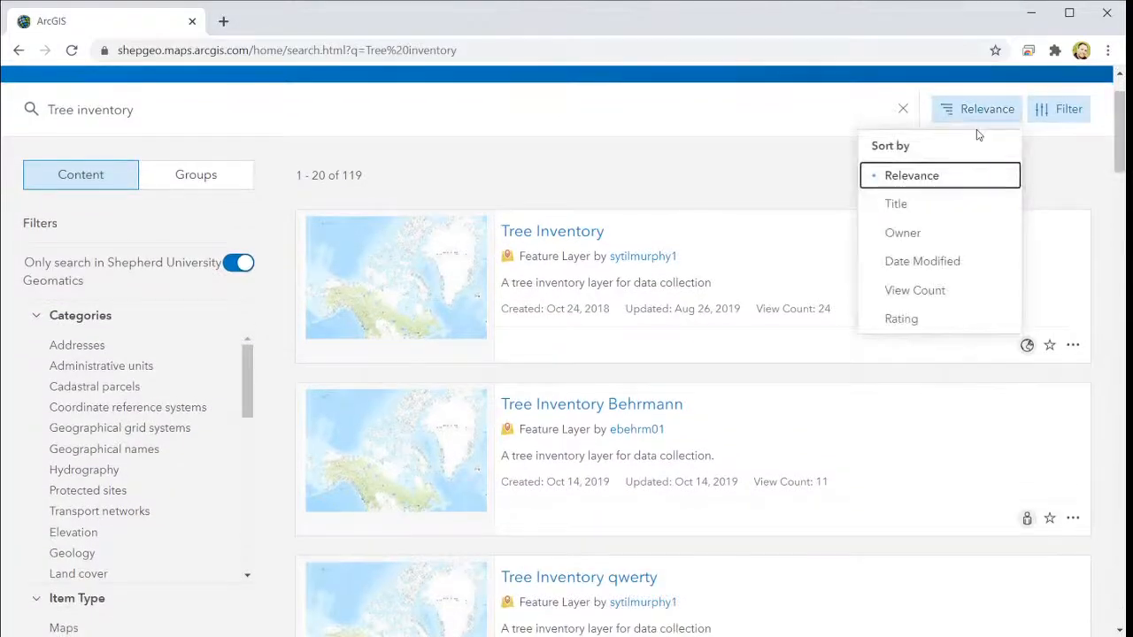
left_click(942, 264)
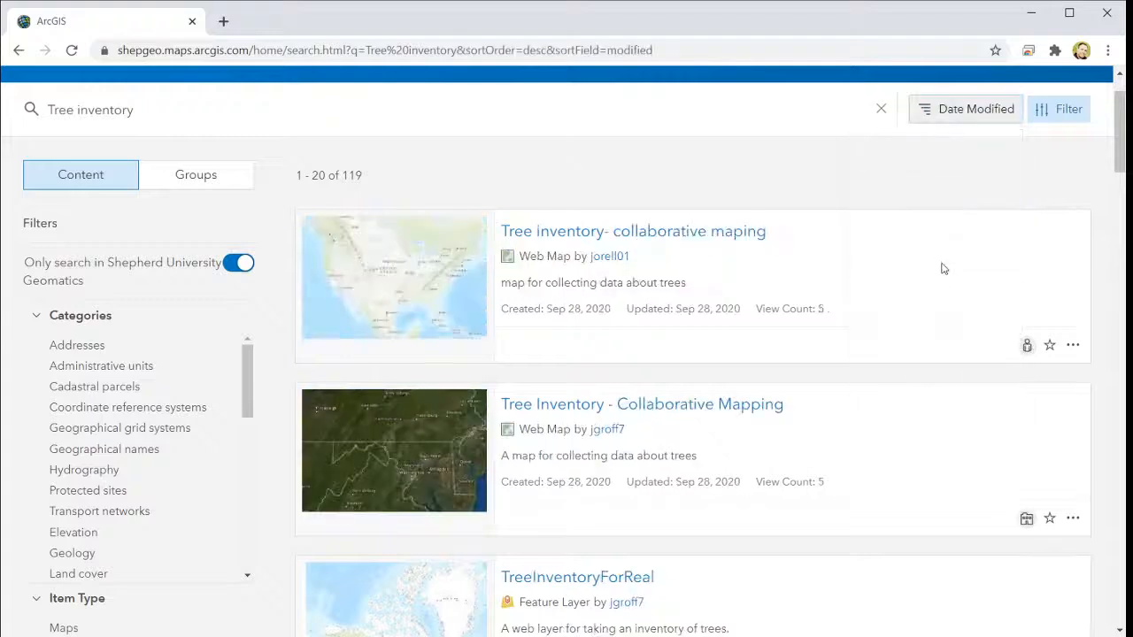
Open the Tree Inventory - Collaborative Mapping item page from the sorted results.
scroll(845, 307, "down", 1)
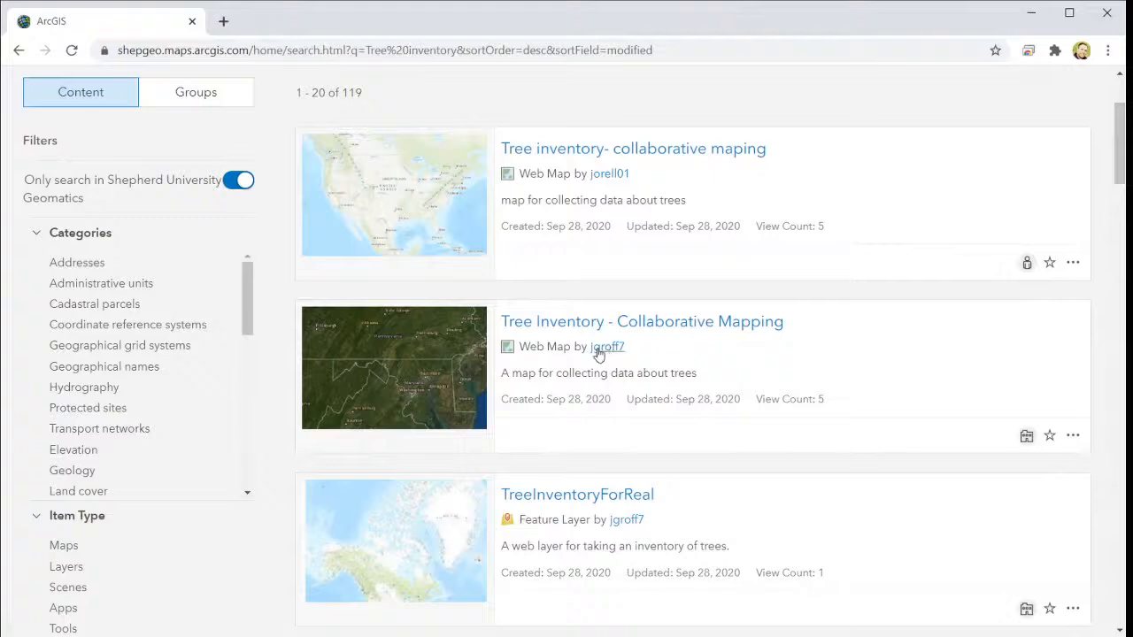
scroll(678, 326, "up", 2)
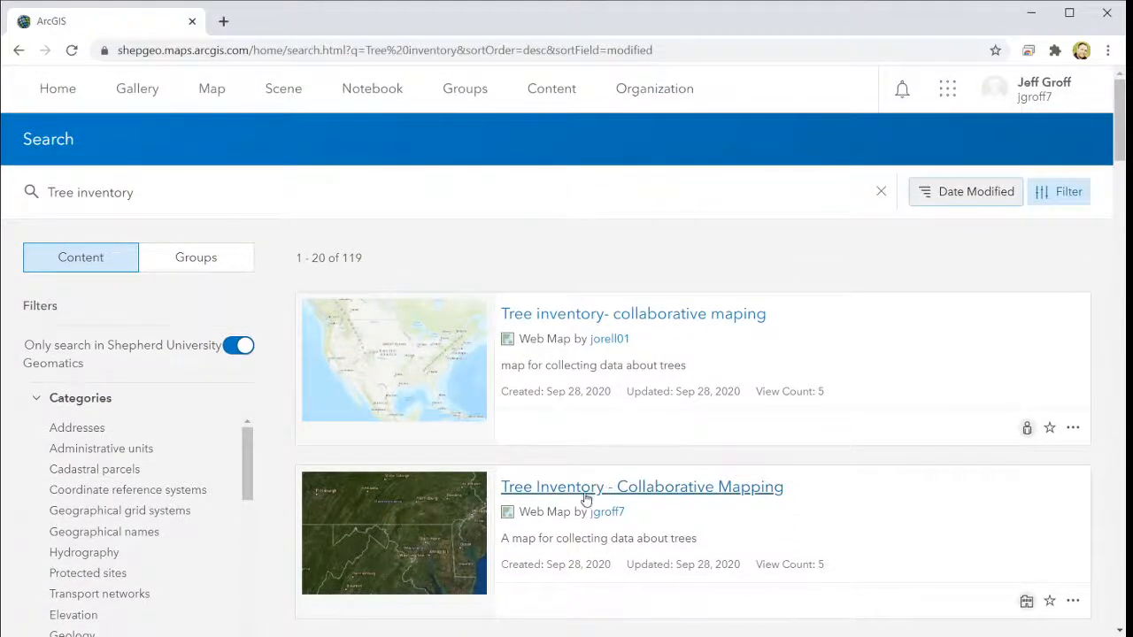
scroll(613, 498, "down", 1)
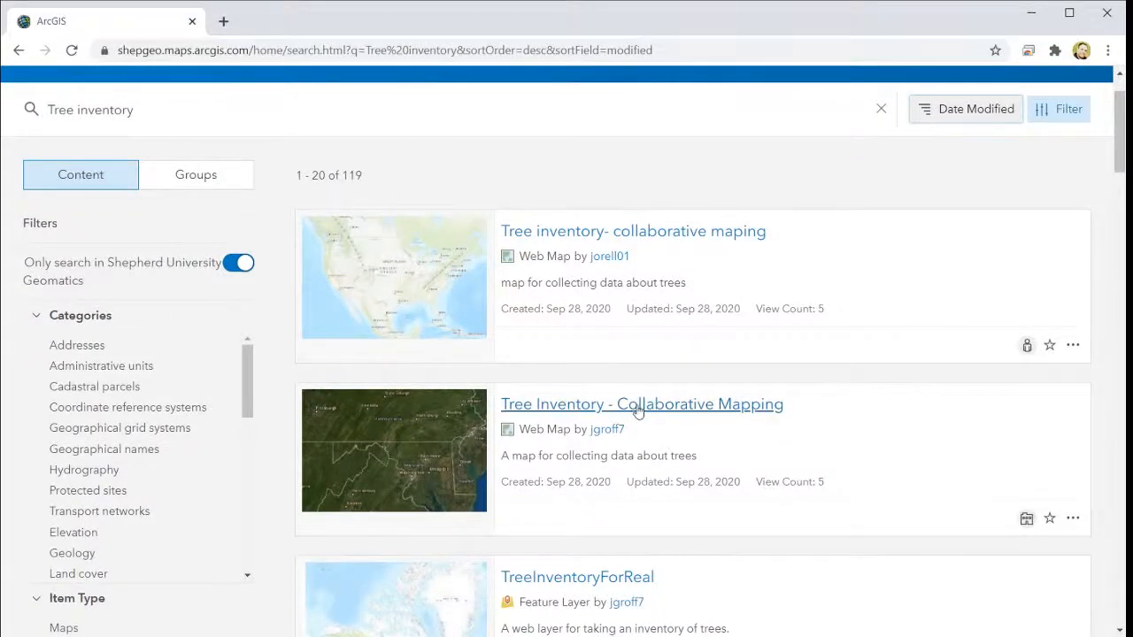
mouse_move(1027, 520)
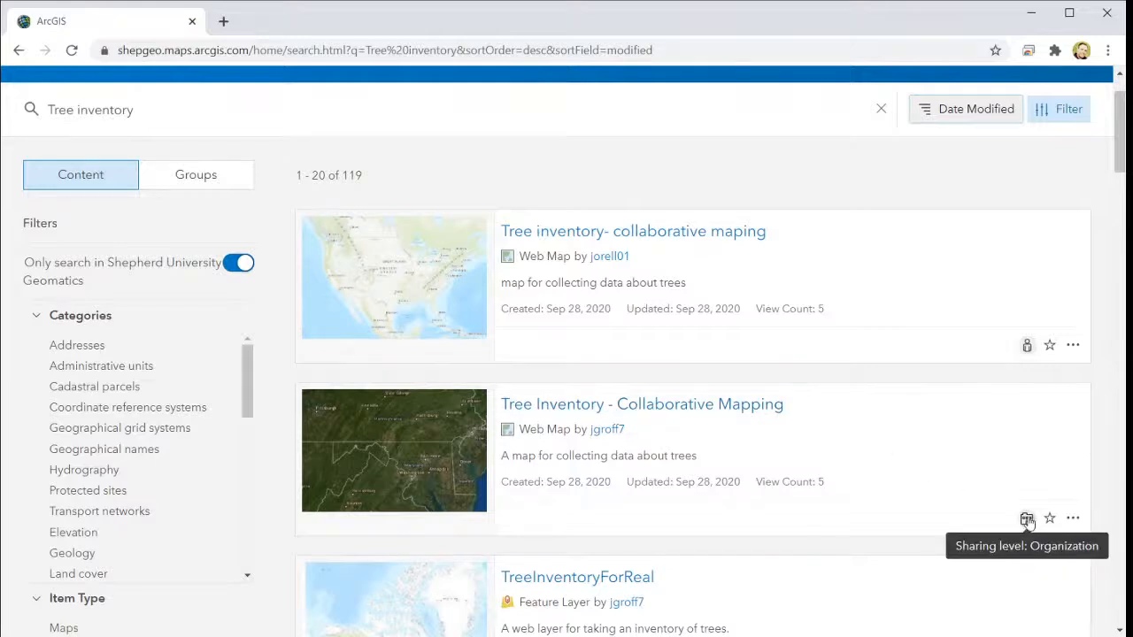
left_click(1072, 521)
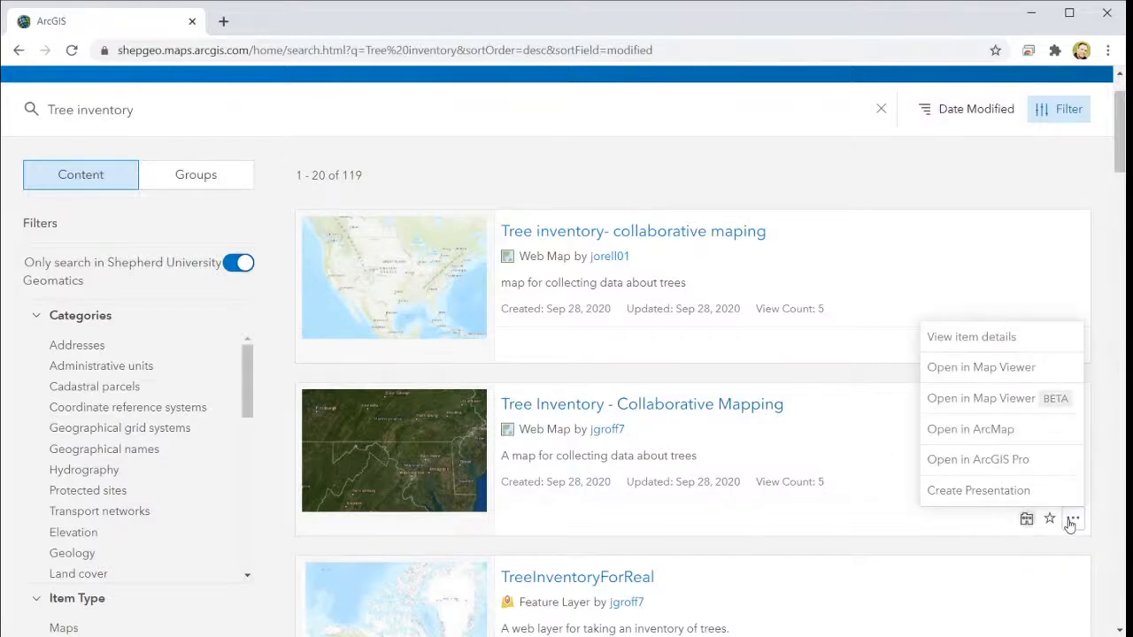
left_click(629, 406)
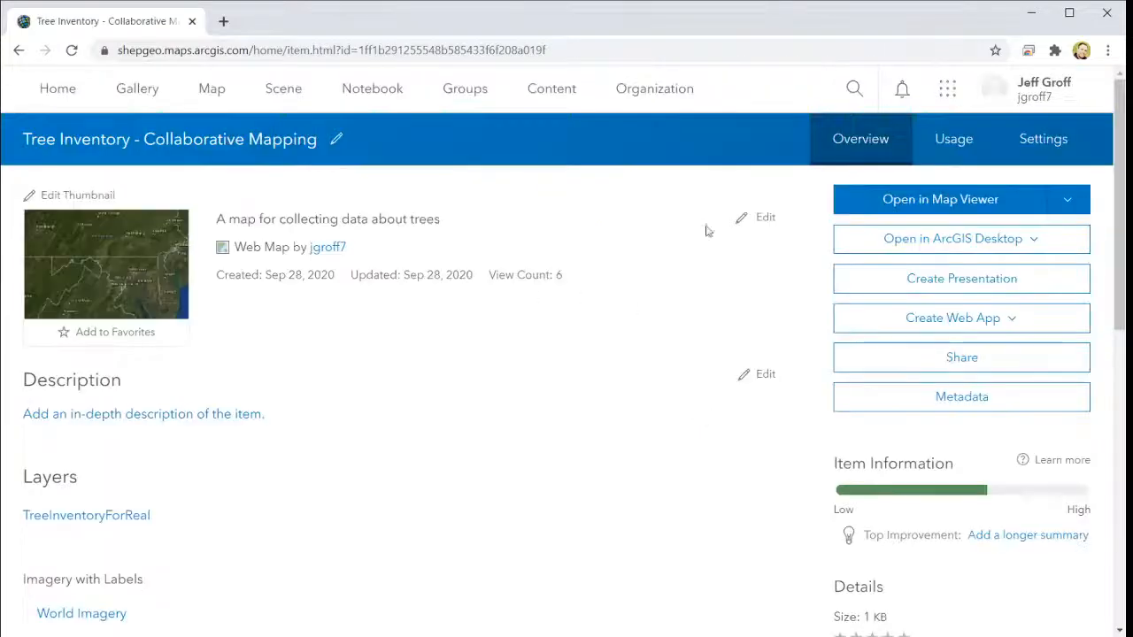
Open the map in Map Viewer discarding unsaved changes, and glance at the Edit templates.
left_click(936, 203)
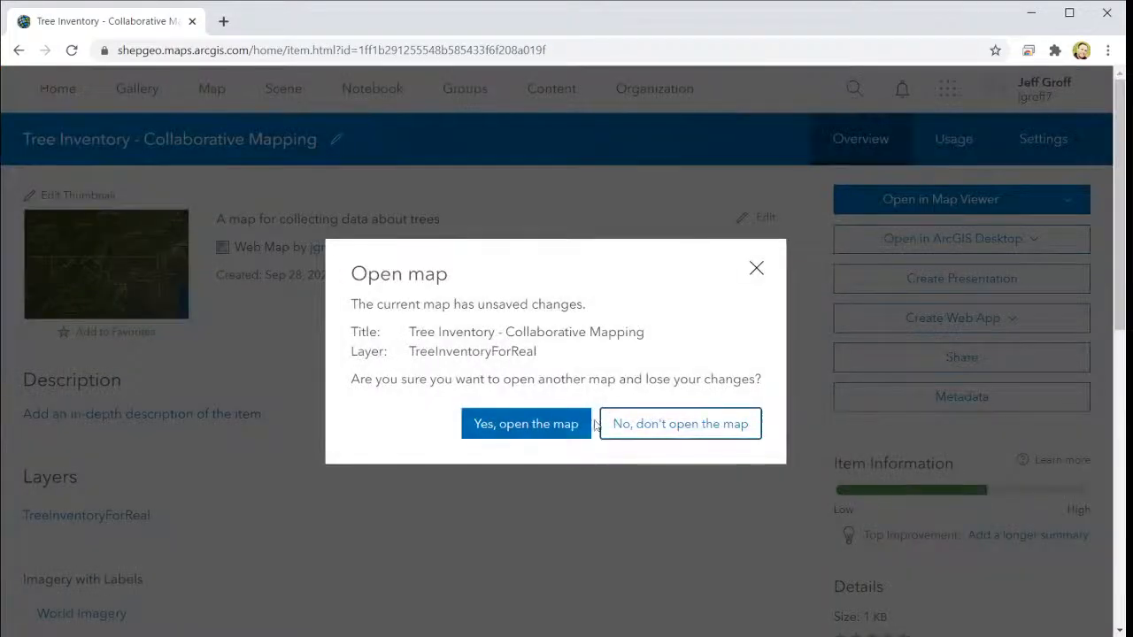
left_click(532, 434)
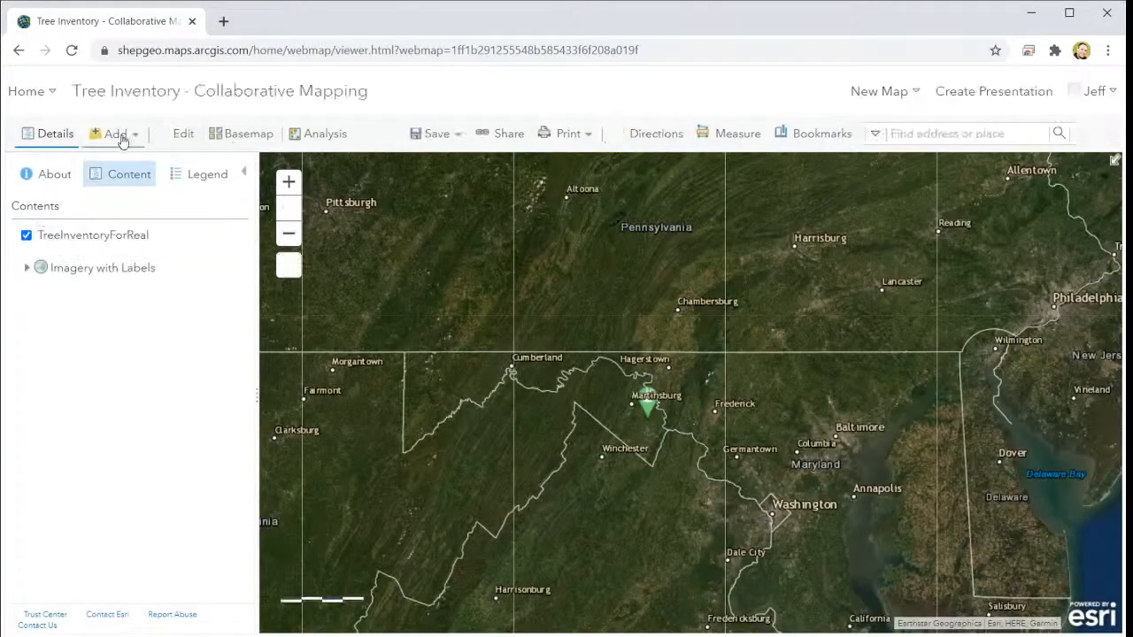
left_click(181, 138)
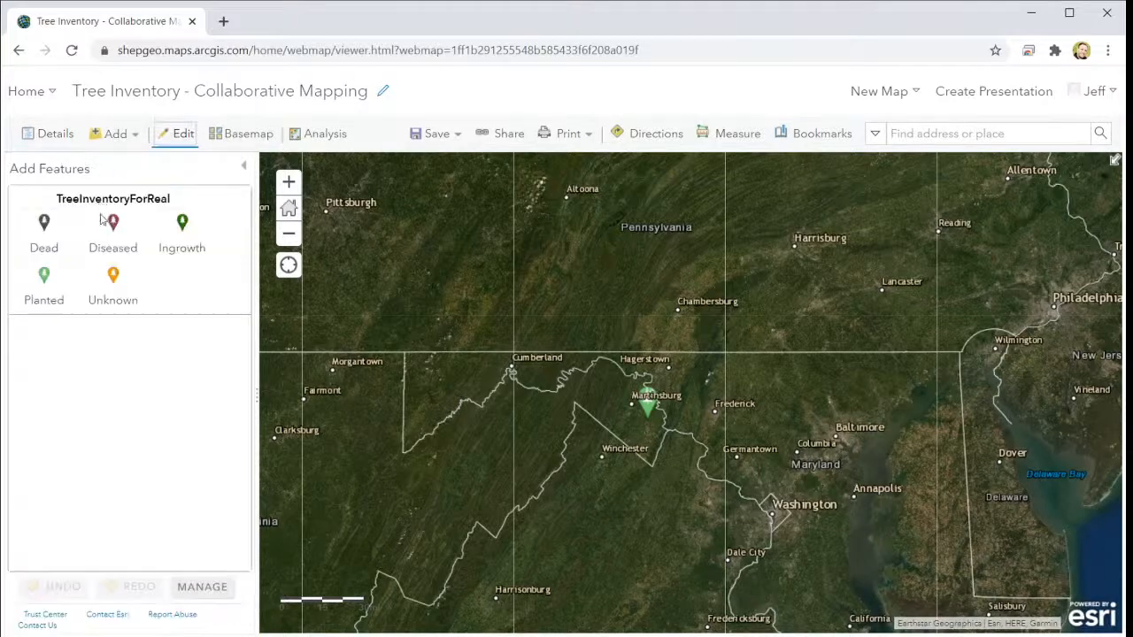
left_click(177, 142)
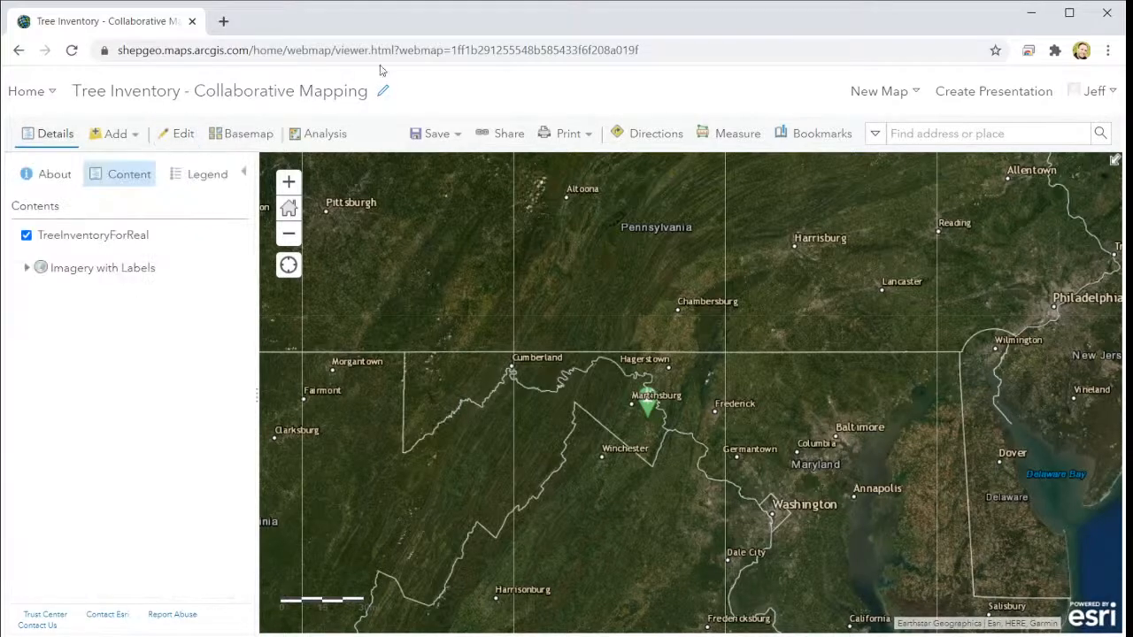
Zoom the map in around Martinsburg.
scroll(615, 342, "up", 2)
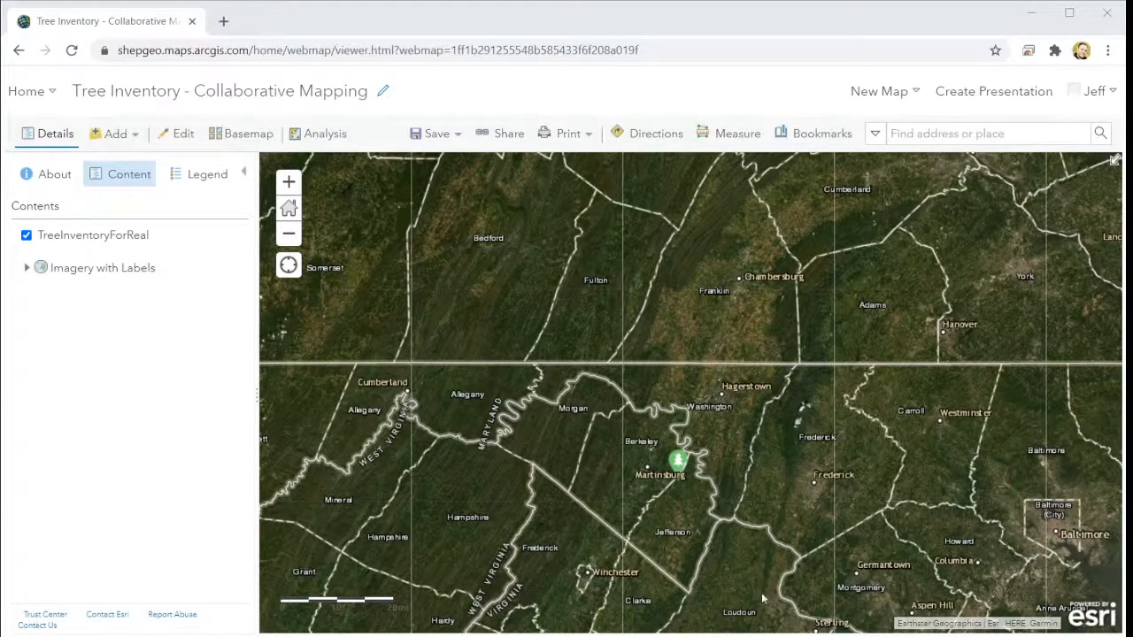
left_click(696, 563)
scroll(668, 544, "up", 3)
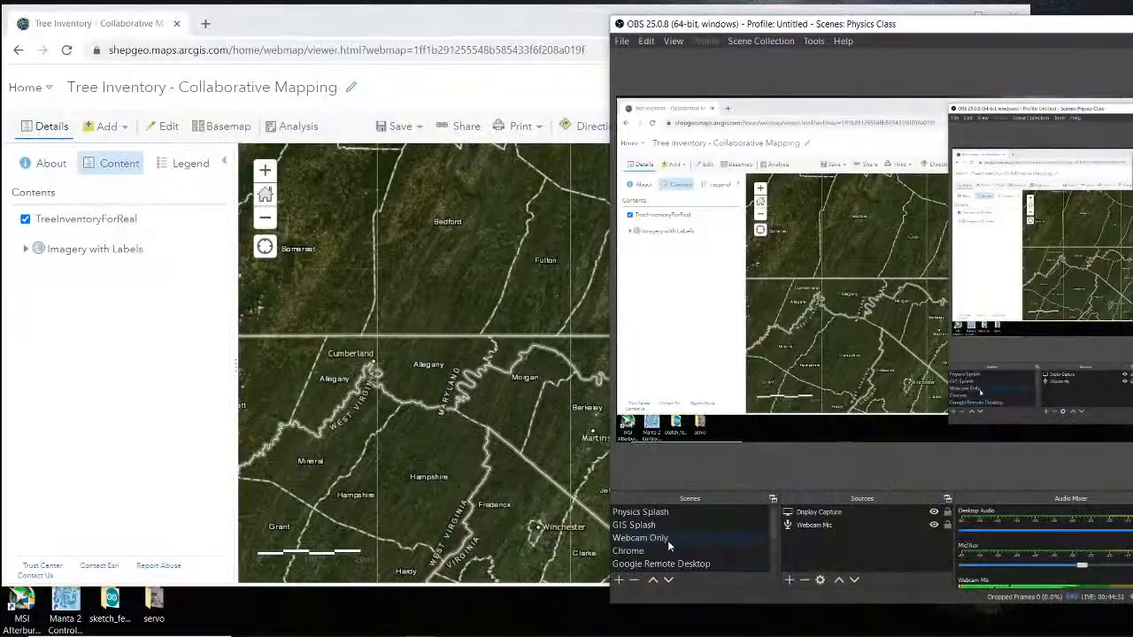
left_click(671, 551)
left_click(671, 539)
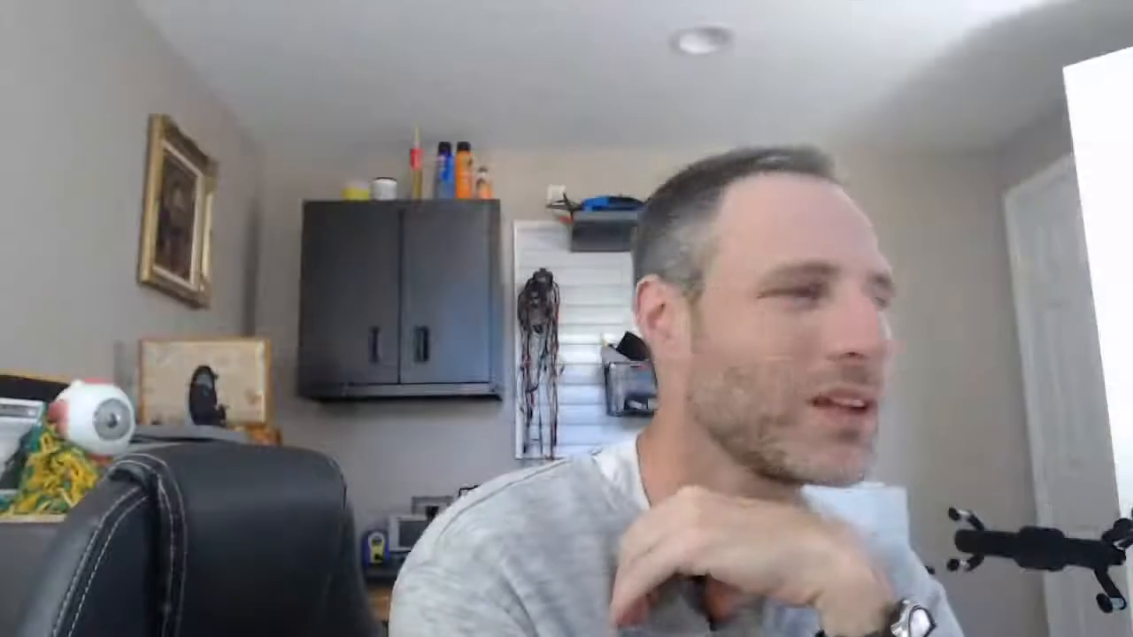